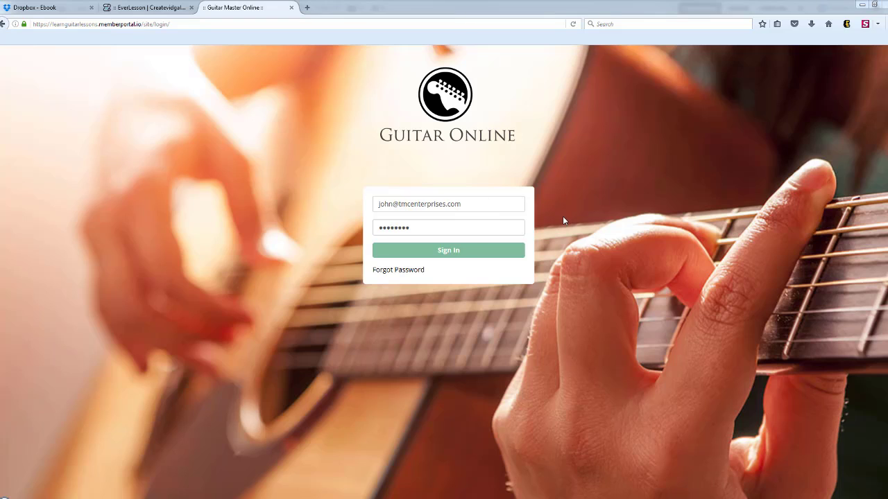
Sign in to the guitar course portal with the prefilled credentials and check the profile options.
{"action": "left_click", "coordinate": [451, 254]}
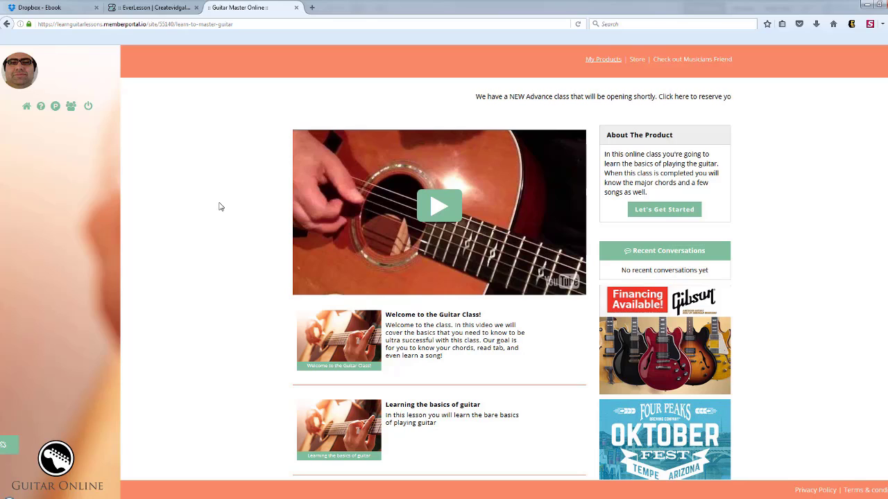
{"action": "left_click", "coordinate": [18, 78]}
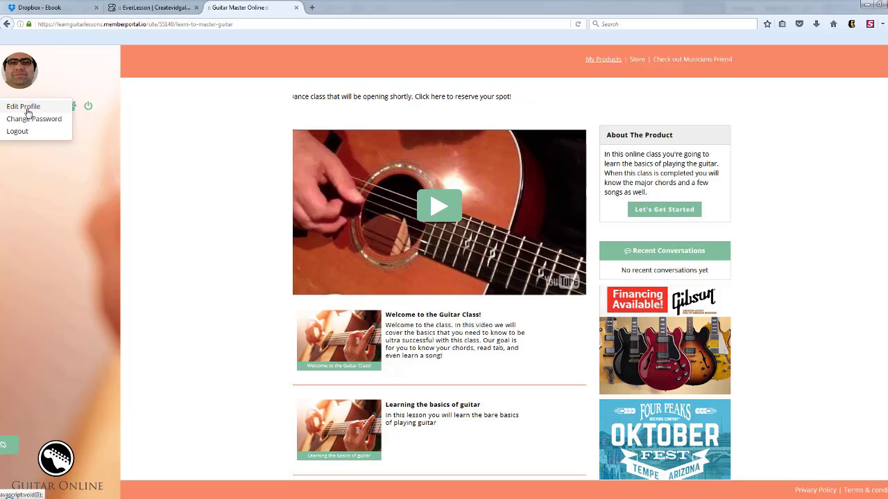
{"action": "left_click", "coordinate": [172, 131]}
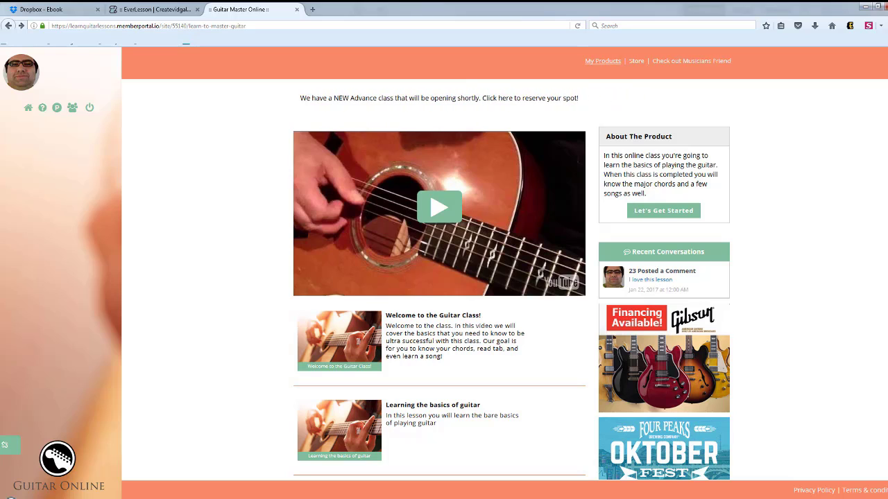
Look through the course's lesson list and open the "Welcome to the Guitar Class!" lesson.
{"action": "scroll", "coordinate": [511, 284], "scroll_direction": "down", "scroll_amount": 2}
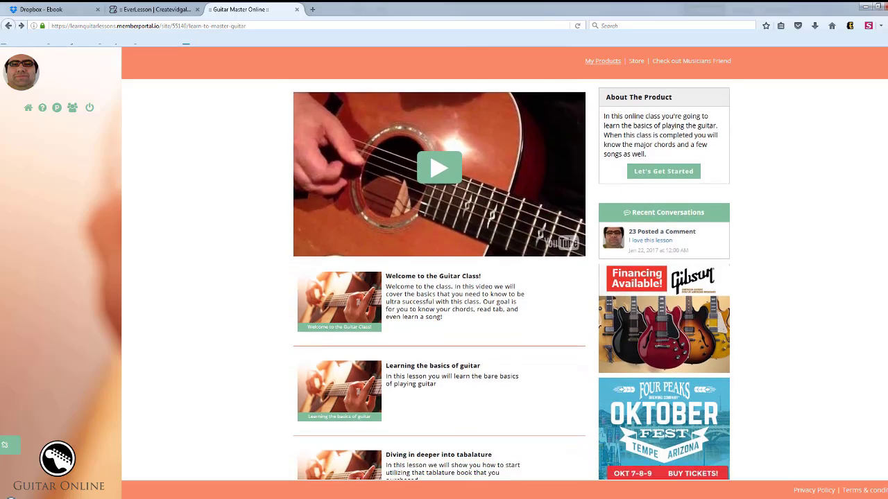
{"action": "scroll", "coordinate": [511, 283], "scroll_direction": "down", "scroll_amount": 4}
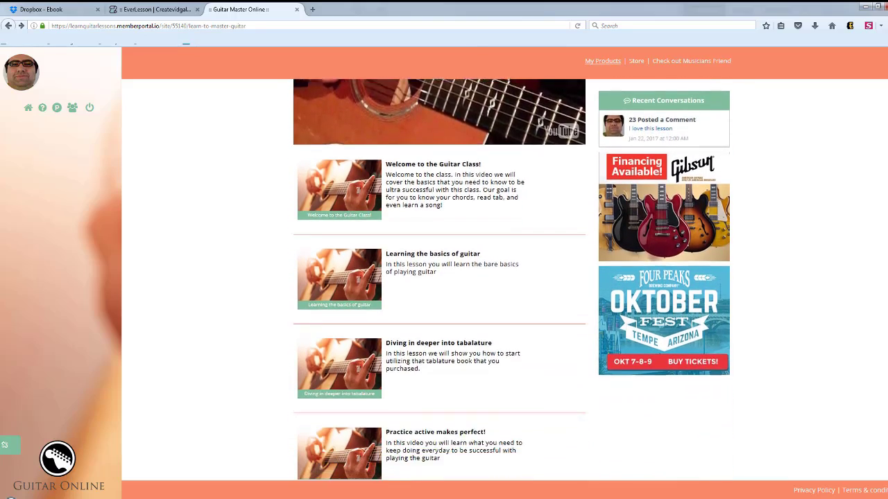
{"action": "scroll", "coordinate": [511, 283], "scroll_direction": "down", "scroll_amount": 3}
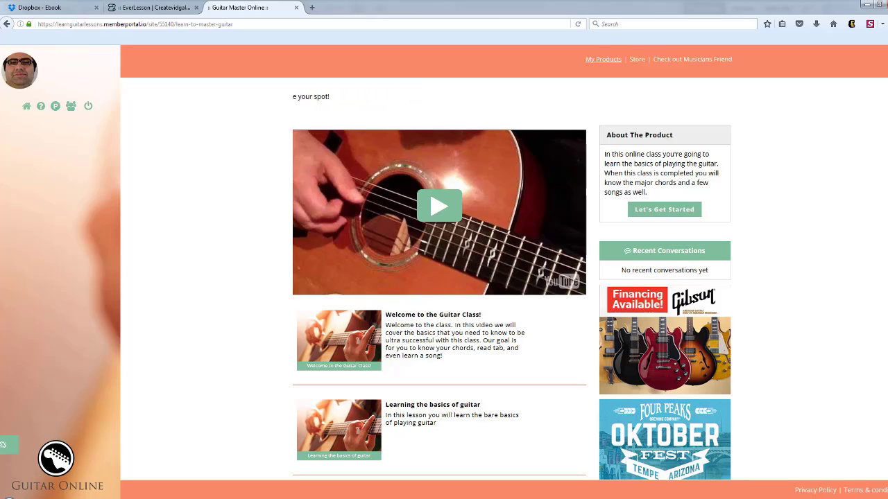
{"action": "scroll", "coordinate": [673, 291], "scroll_direction": "down", "scroll_amount": 2}
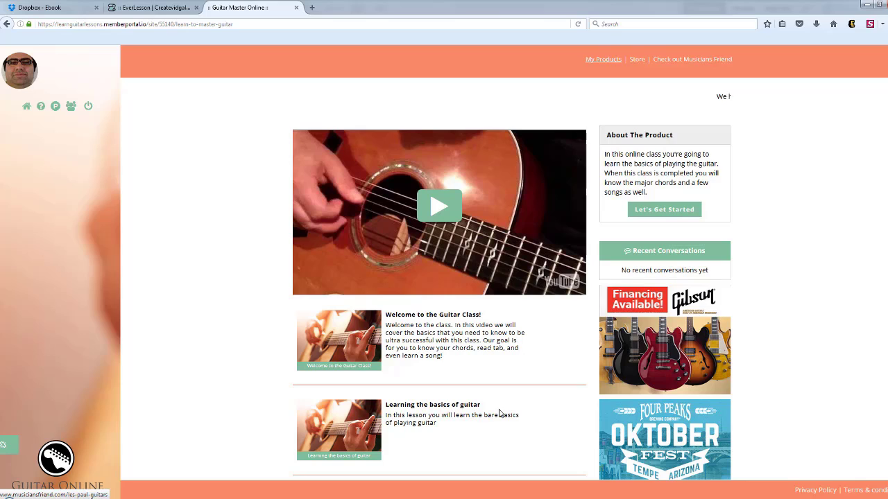
{"action": "left_click", "coordinate": [447, 316]}
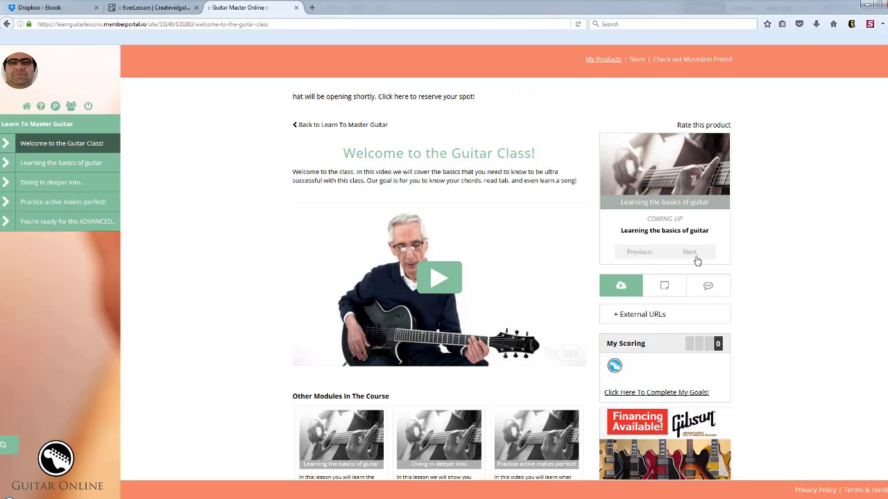
Post the comment "I love this lesson" in the comment section below the lesson's other modules.
{"action": "scroll", "coordinate": [697, 260], "scroll_direction": "down", "scroll_amount": 3}
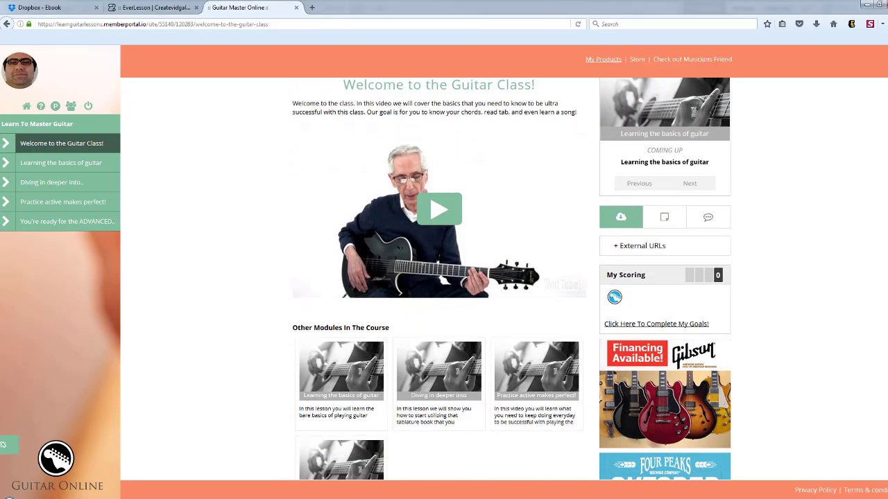
{"action": "scroll", "coordinate": [872, 292], "scroll_direction": "down", "scroll_amount": 3}
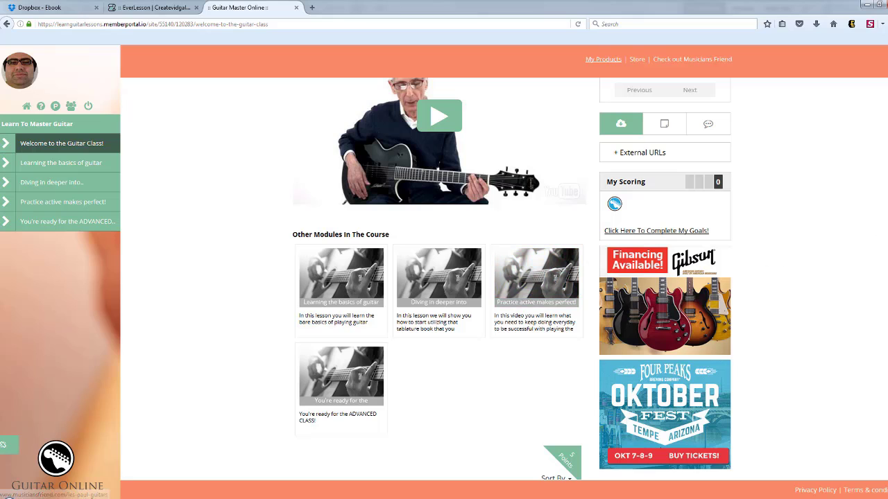
{"action": "scroll", "coordinate": [444, 277], "scroll_direction": "down", "scroll_amount": 5}
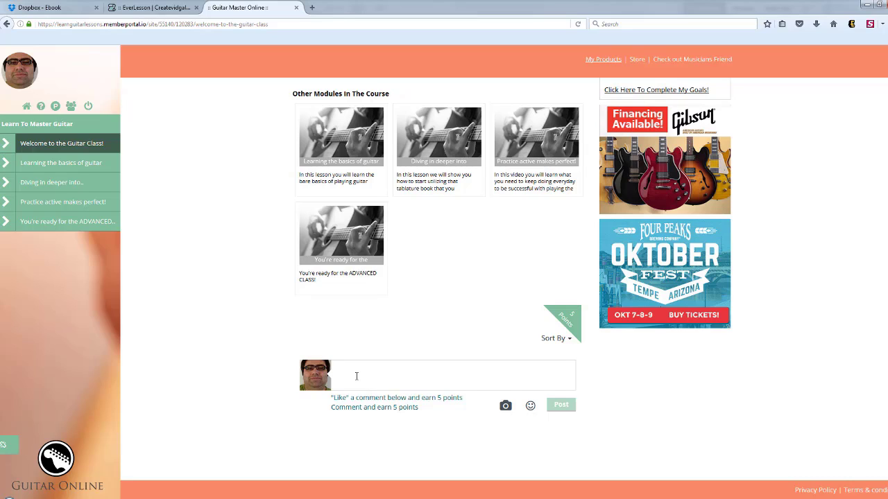
{"action": "left_click", "coordinate": [357, 376]}
{"action": "type", "text": "I love this lesson"}
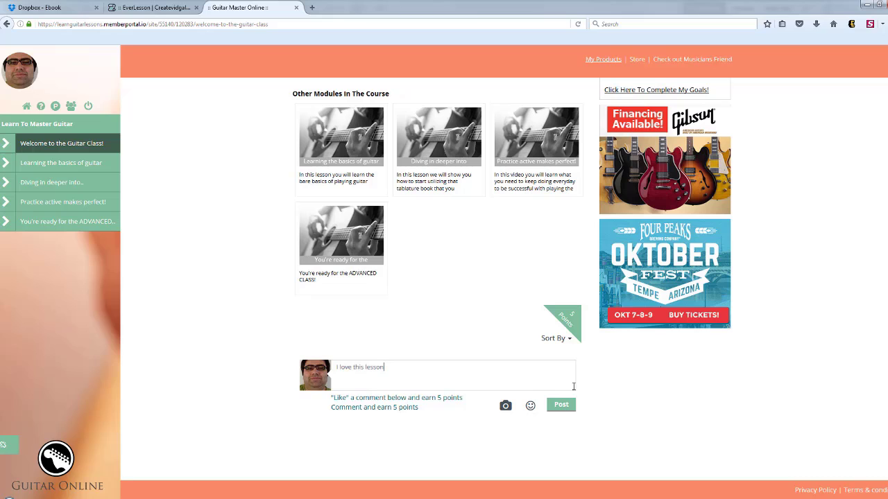
{"action": "left_click", "coordinate": [561, 404]}
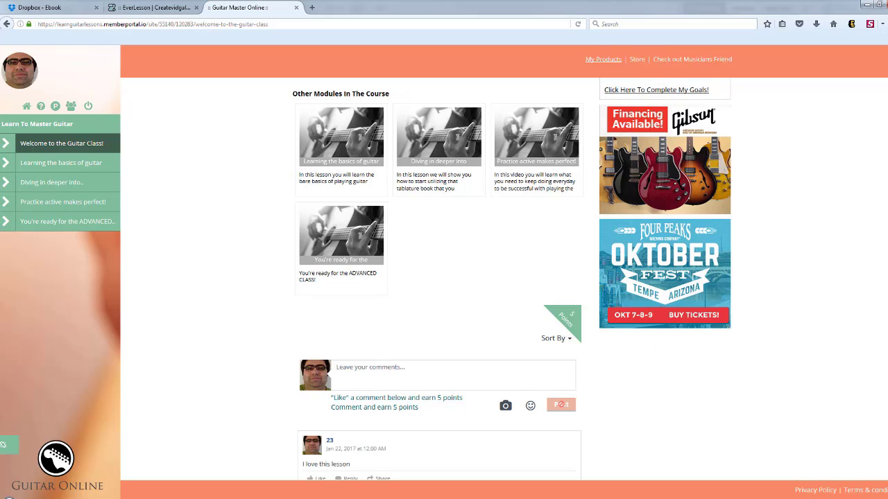
{"action": "scroll", "coordinate": [561, 404], "scroll_direction": "down", "scroll_amount": 2}
Expand the External URLs in the lesson's resources.
{"action": "scroll", "coordinate": [345, 431], "scroll_direction": "up", "scroll_amount": 5}
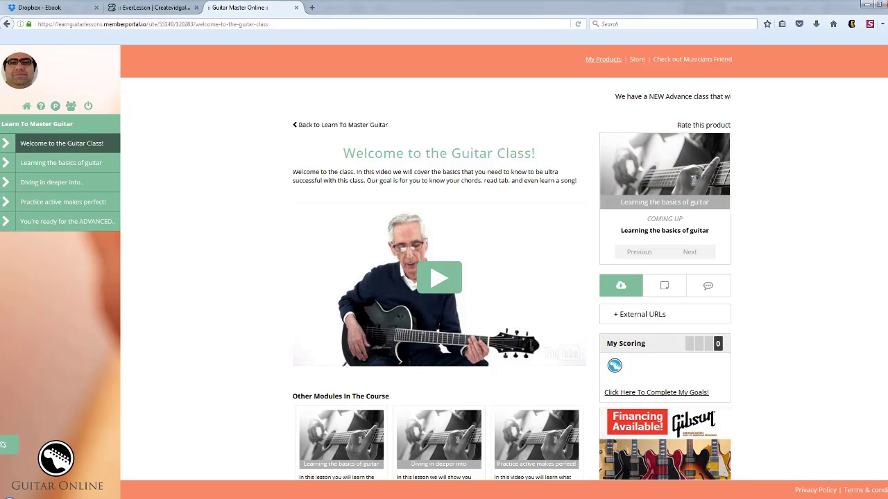
{"action": "scroll", "coordinate": [861, 195], "scroll_direction": "down", "scroll_amount": 3}
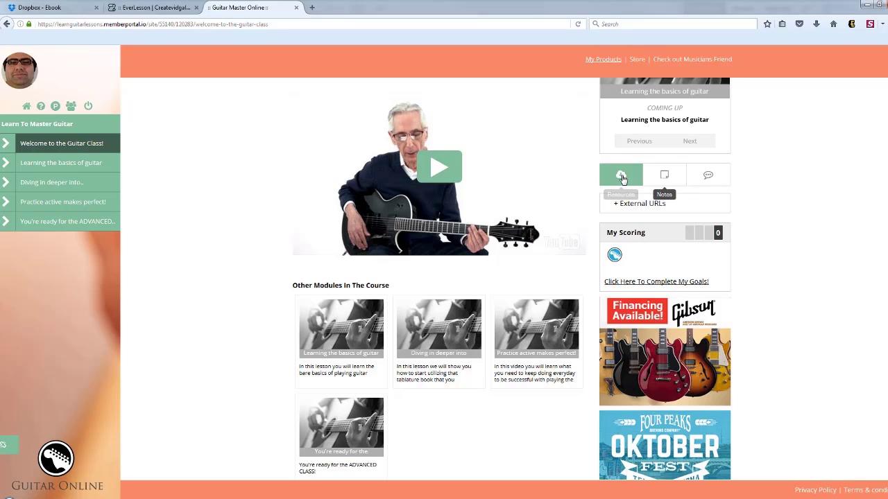
{"action": "left_click", "coordinate": [615, 208]}
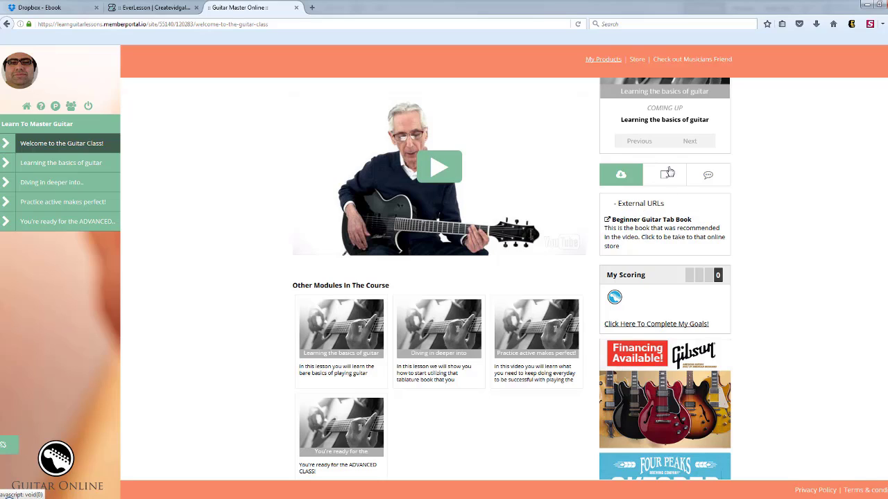
Play the lesson video up to 00:33 and add the note "Demo C Chrod" at that time in the lesson notes.
{"action": "left_click", "coordinate": [664, 182]}
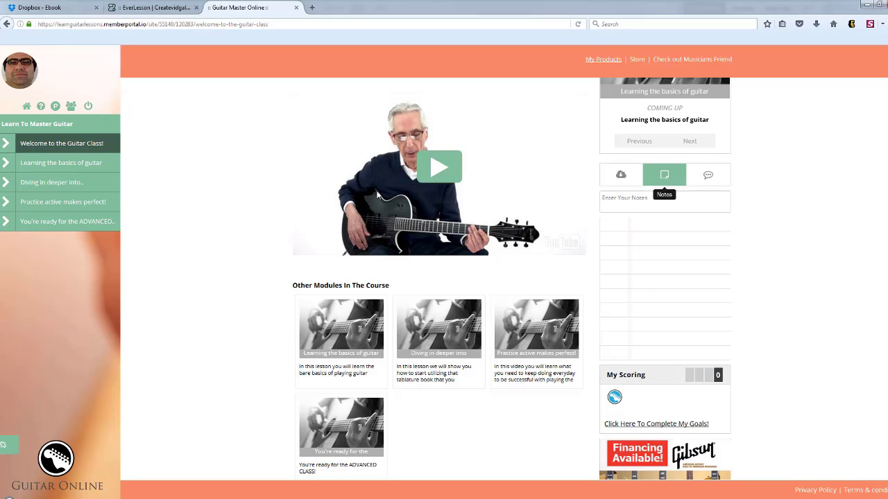
{"action": "left_click", "coordinate": [632, 204]}
{"action": "left_click", "coordinate": [440, 172]}
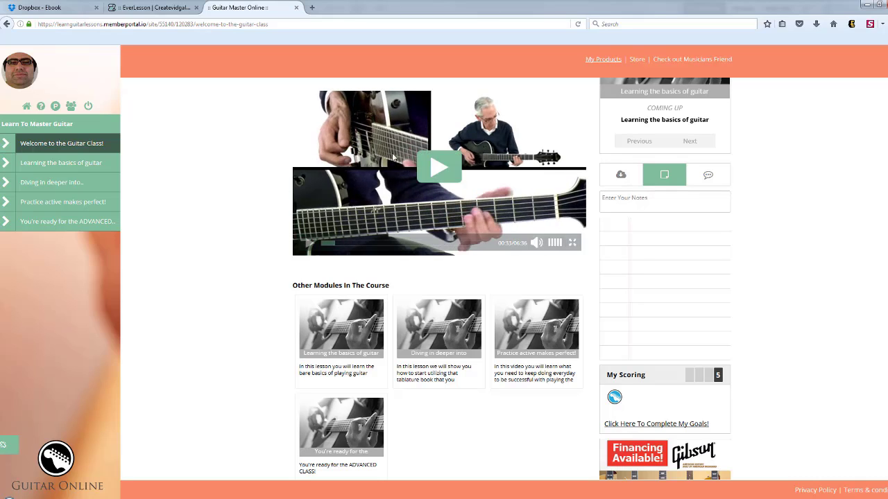
{"action": "left_click", "coordinate": [636, 203]}
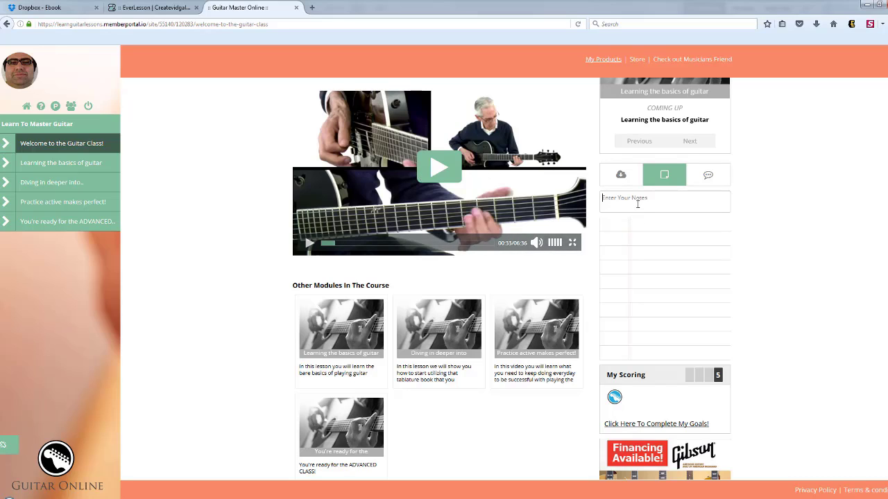
{"action": "type", "text": "Demo C Chr"}
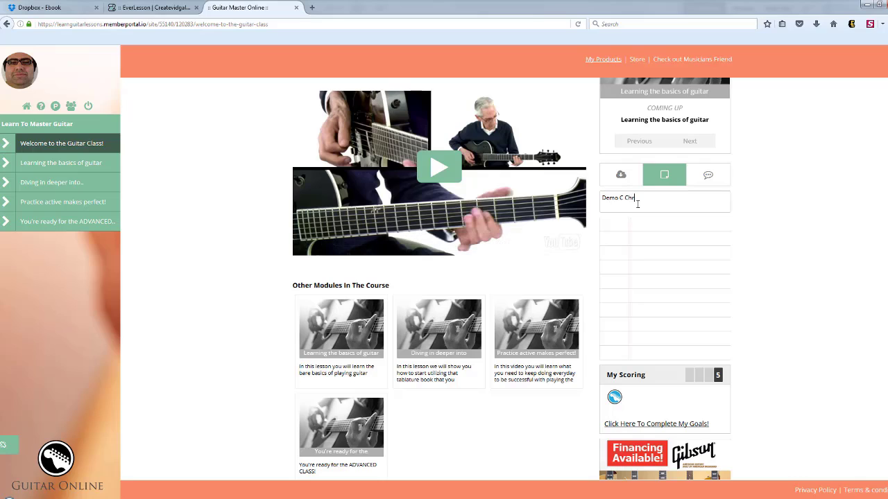
{"action": "type", "text": "od"}
{"action": "key", "text": "Return"}
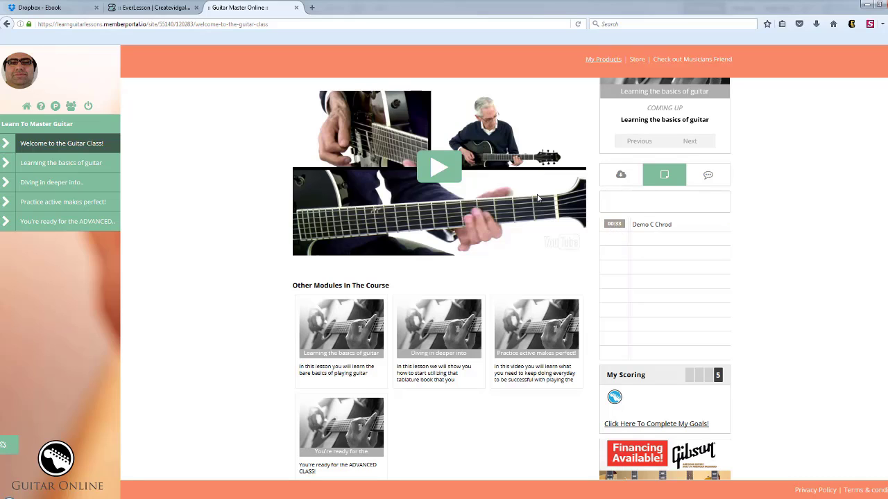
Show the lesson's discussions and review the My Scoring area.
{"action": "mouse_move", "coordinate": [430, 213]}
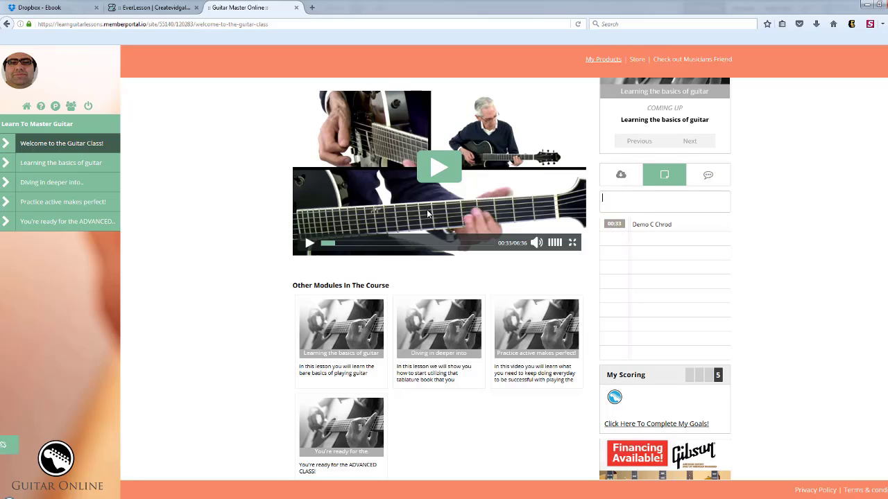
{"action": "left_click", "coordinate": [698, 179]}
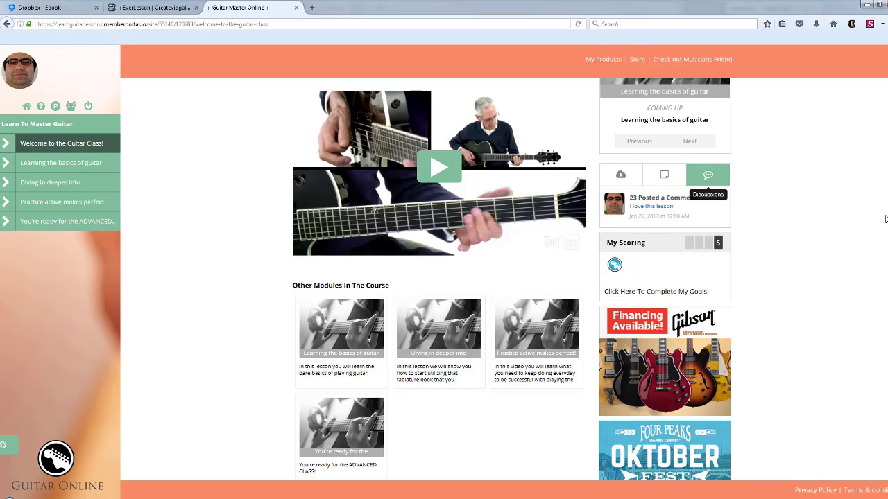
{"action": "scroll", "coordinate": [683, 220], "scroll_direction": "down", "scroll_amount": 1}
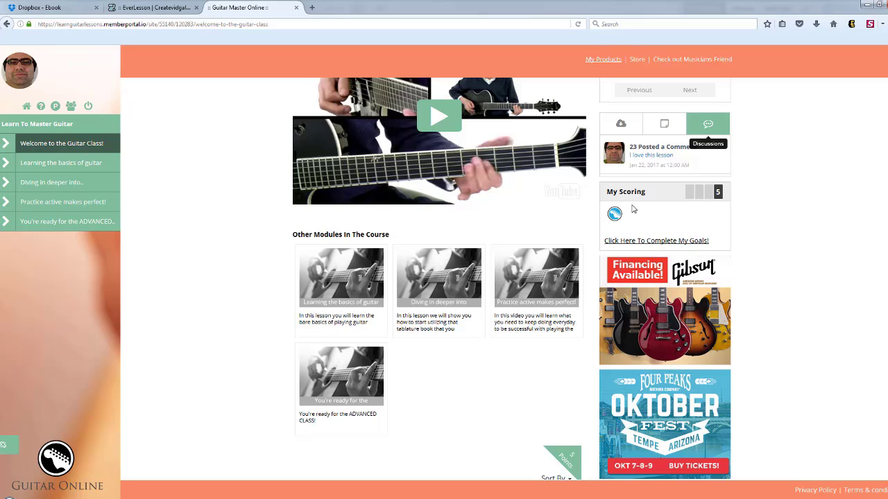
{"action": "scroll", "coordinate": [690, 230], "scroll_direction": "up", "scroll_amount": 1}
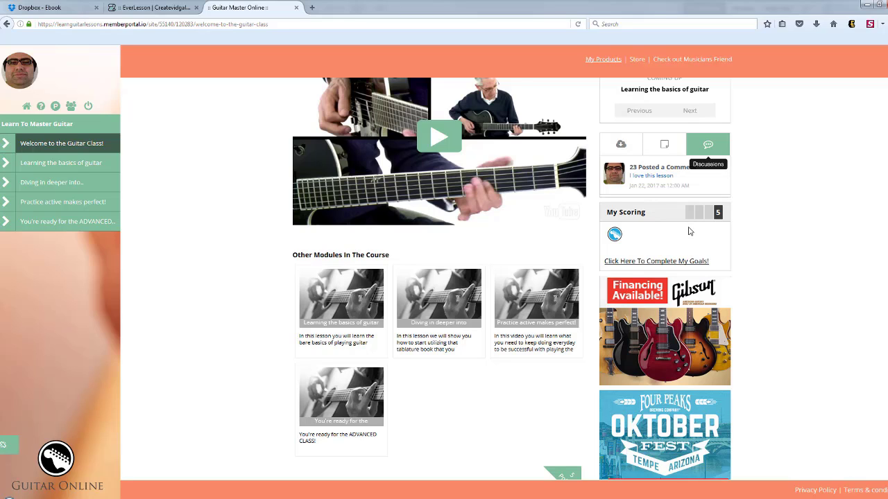
{"action": "scroll", "coordinate": [569, 248], "scroll_direction": "up", "scroll_amount": 4}
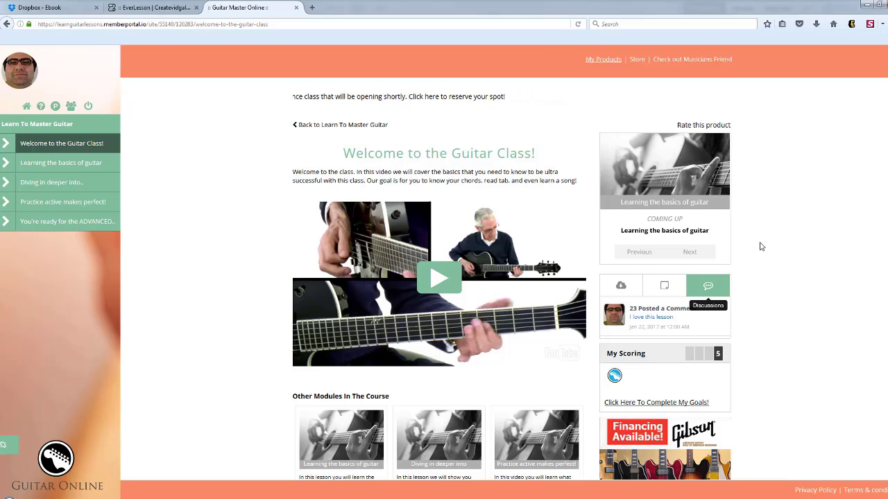
Check the badge under My Scoring and open the page for completing goals.
{"action": "mouse_move", "coordinate": [298, 294]}
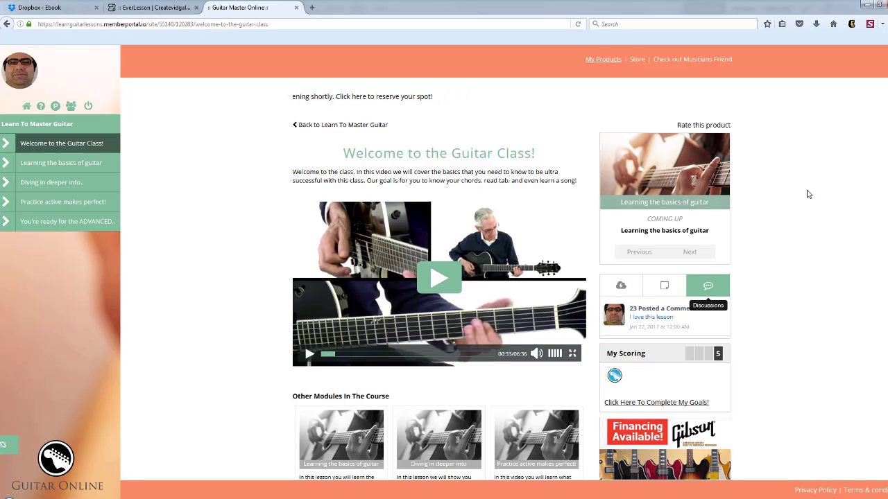
{"action": "scroll", "coordinate": [747, 220], "scroll_direction": "down", "scroll_amount": 3}
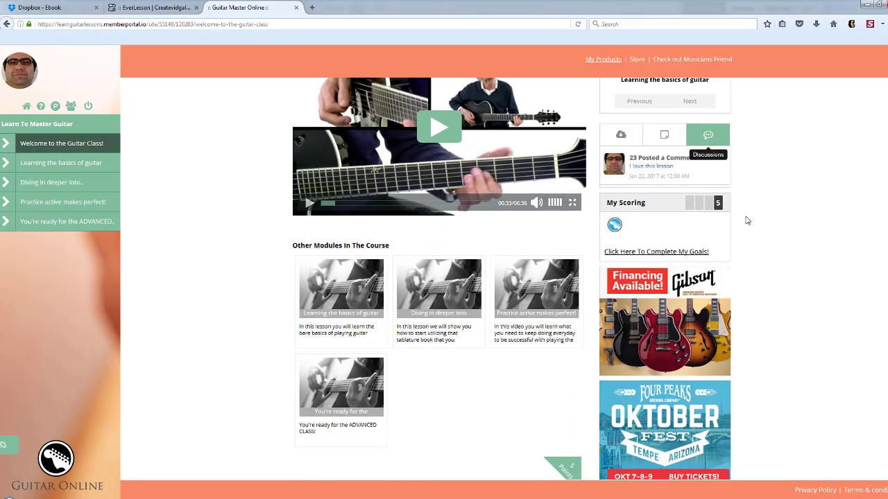
{"action": "mouse_move", "coordinate": [615, 224]}
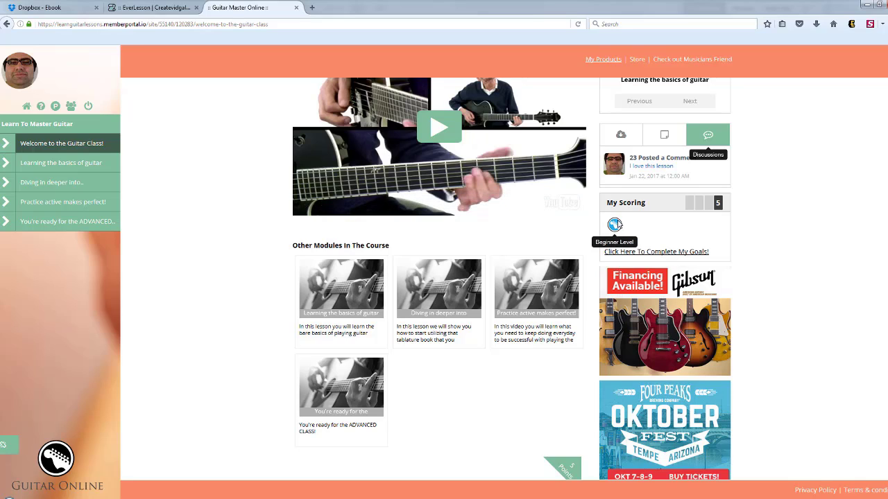
{"action": "left_click", "coordinate": [655, 253]}
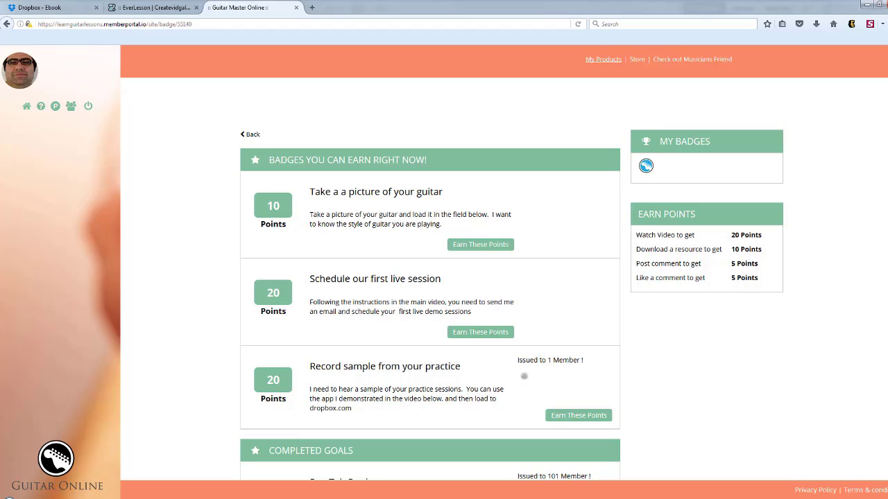
Review the earnable badges and completed goals, and open the 20-point "Record sample from your practice" goal.
{"action": "scroll", "coordinate": [495, 397], "scroll_direction": "down", "scroll_amount": 3}
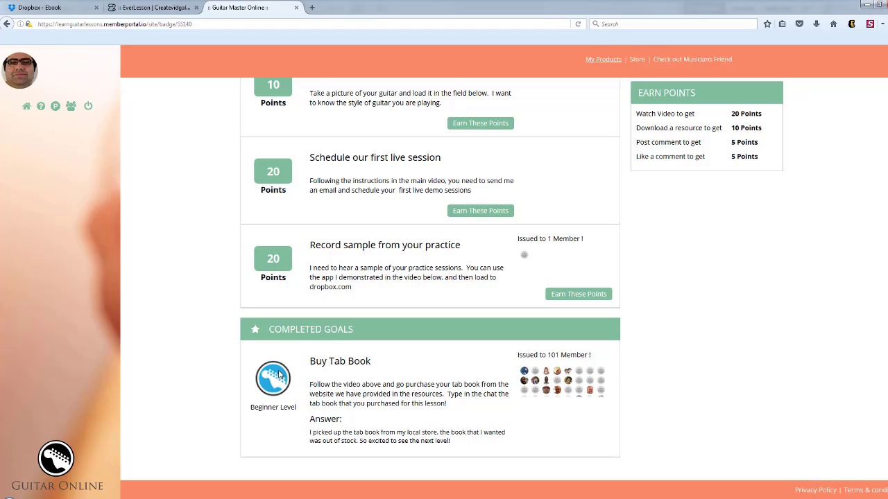
{"action": "scroll", "coordinate": [444, 278], "scroll_direction": "up", "scroll_amount": 1}
{"action": "scroll", "coordinate": [443, 277], "scroll_direction": "down", "scroll_amount": 2}
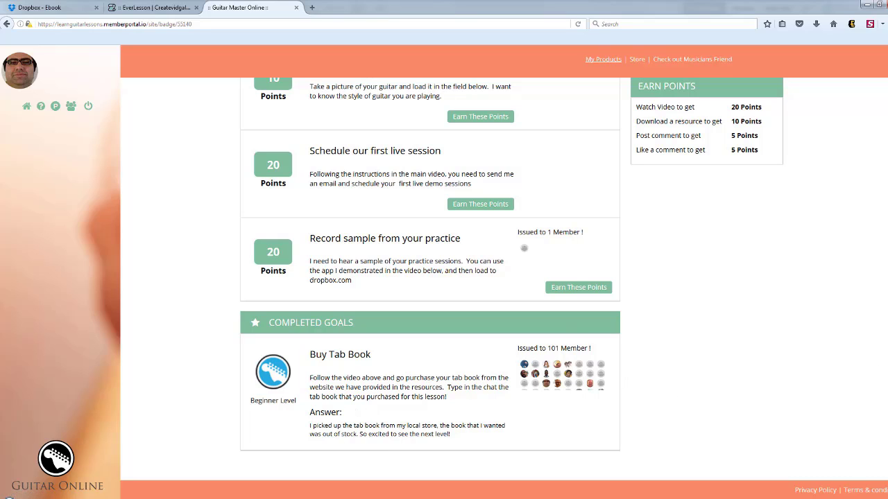
{"action": "scroll", "coordinate": [430, 278], "scroll_direction": "up", "scroll_amount": 3}
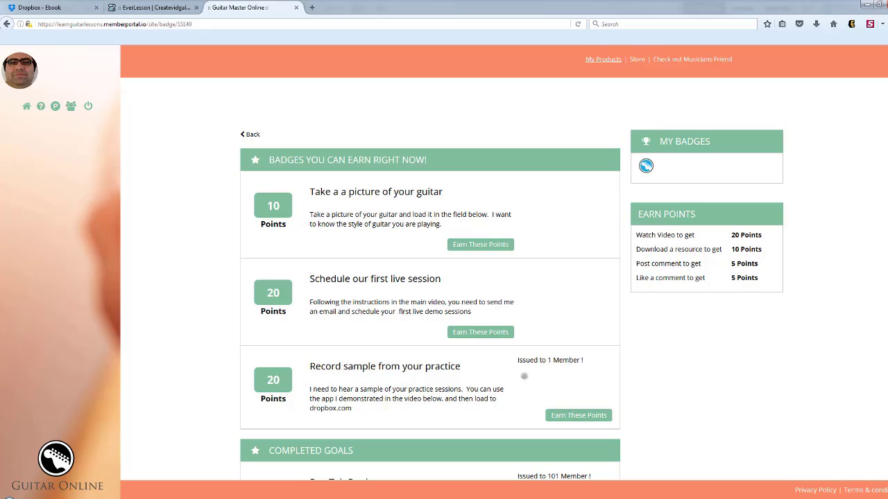
{"action": "scroll", "coordinate": [604, 279], "scroll_direction": "down", "scroll_amount": 2}
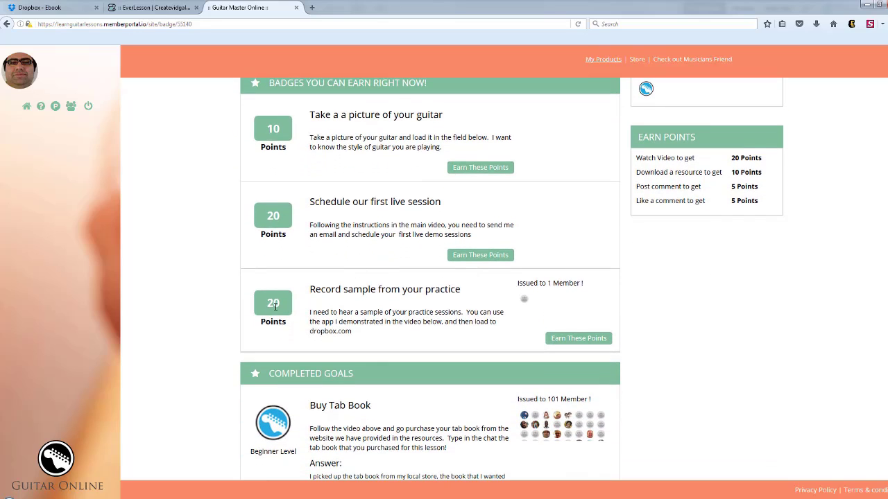
{"action": "left_click", "coordinate": [574, 340]}
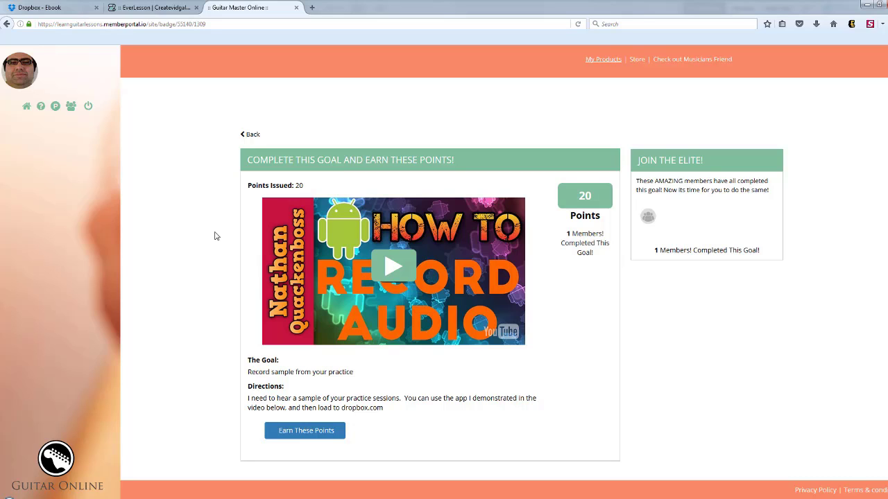
Leave the 20-point practice recording goal and return to the "Welcome to the Guitar Class!" lesson.
{"action": "left_click", "coordinate": [251, 139]}
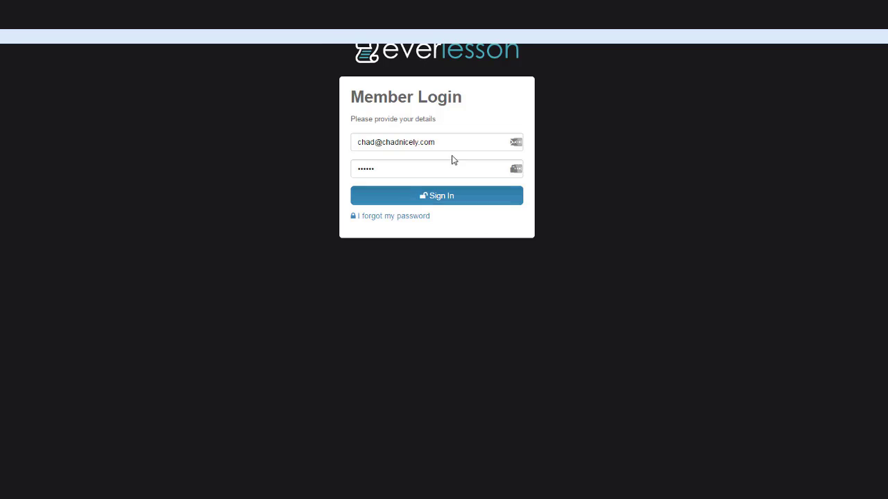
{"action": "left_click", "coordinate": [430, 200]}
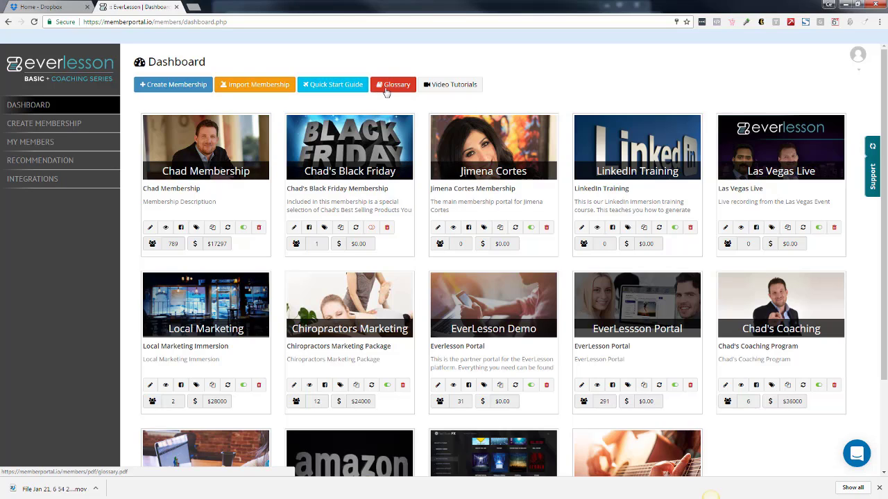
Switch to the EverLesson admin dashboard and show its Help & Support request form, closing it again without sending anything.
{"action": "left_click", "coordinate": [857, 59]}
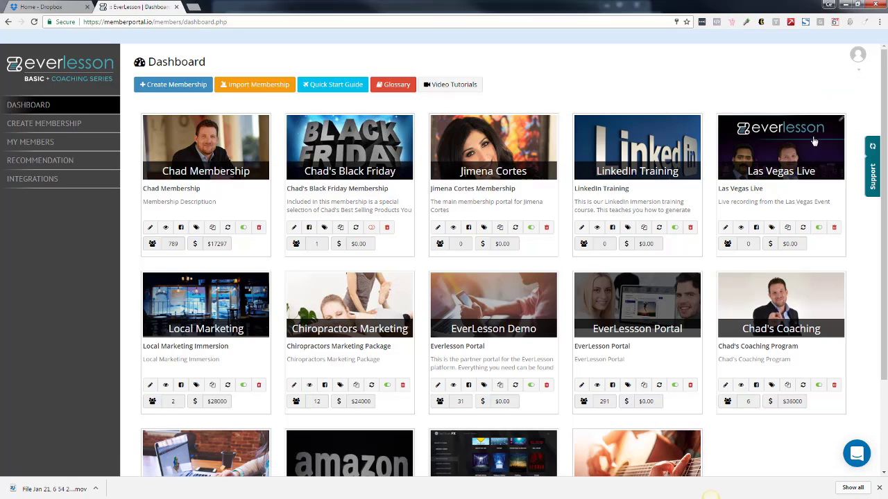
{"action": "left_click", "coordinate": [872, 177]}
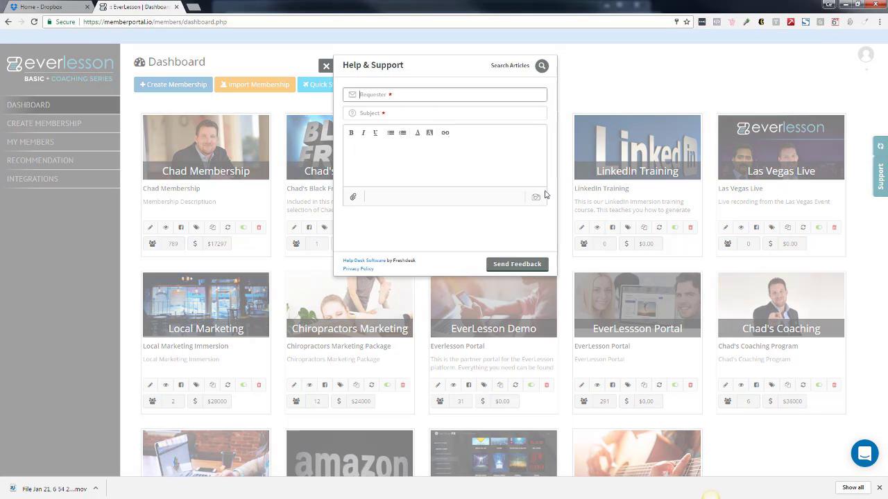
{"action": "left_click", "coordinate": [601, 95]}
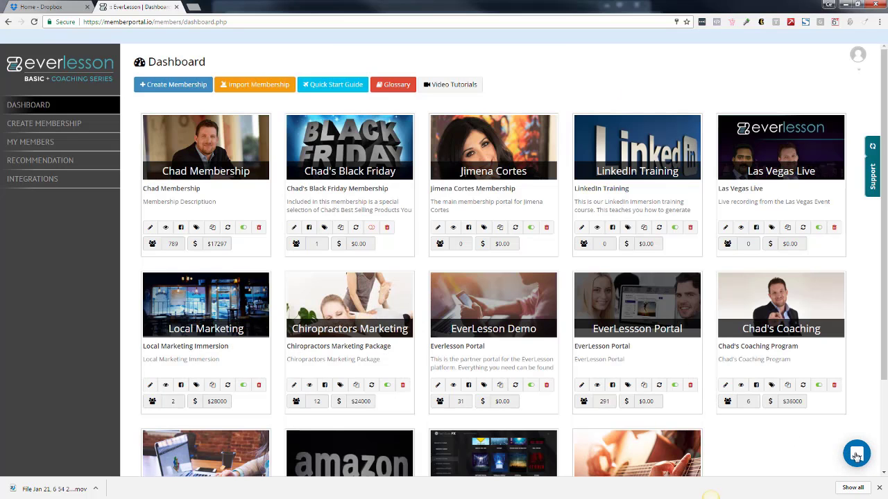
Dismiss the browser's download bar, and show the Member Portal live chat before closing it.
{"action": "left_click", "coordinate": [878, 487]}
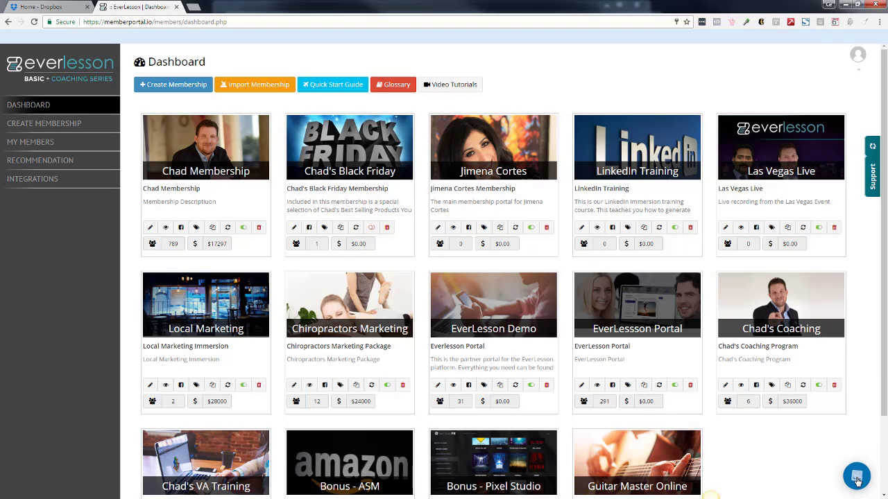
{"action": "left_click", "coordinate": [859, 476]}
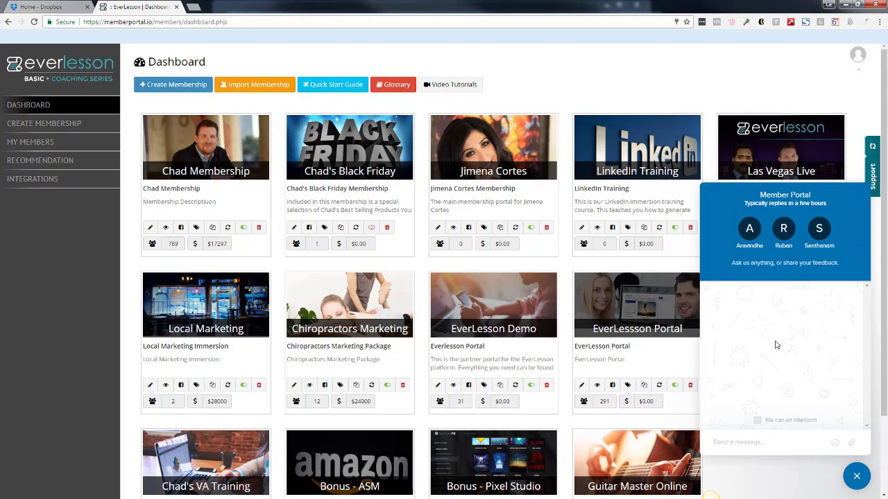
{"action": "left_click", "coordinate": [856, 476]}
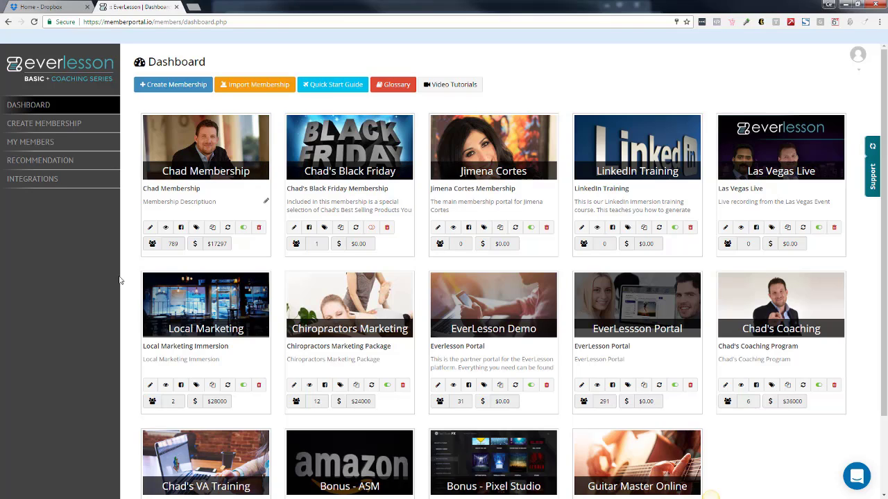
Review all the membership cards on the dashboard, including their member and revenue figures.
{"action": "mouse_move", "coordinate": [174, 247]}
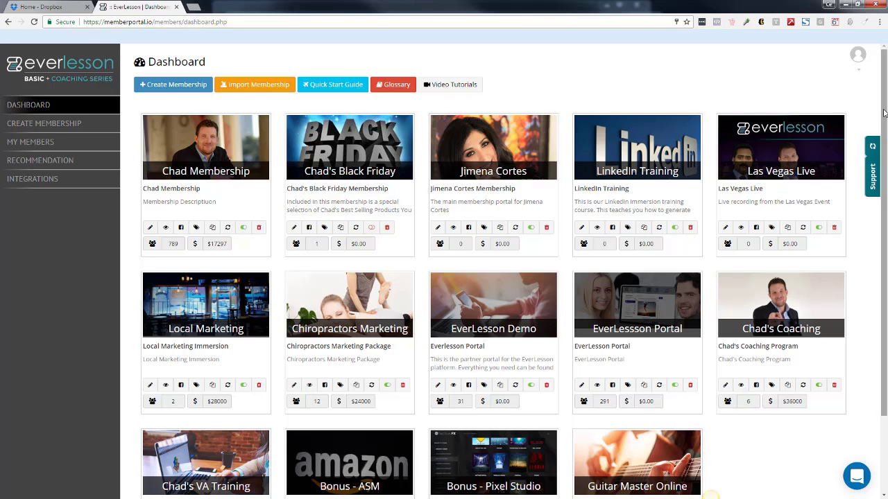
{"action": "scroll", "coordinate": [388, 243], "scroll_direction": "down", "scroll_amount": 1}
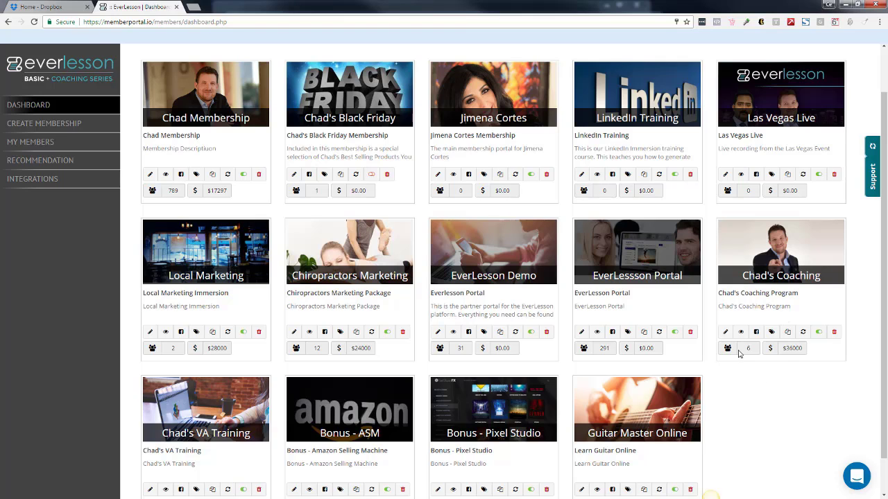
{"action": "left_click_drag", "start_coordinate": [882, 266], "coordinate": [882, 300]}
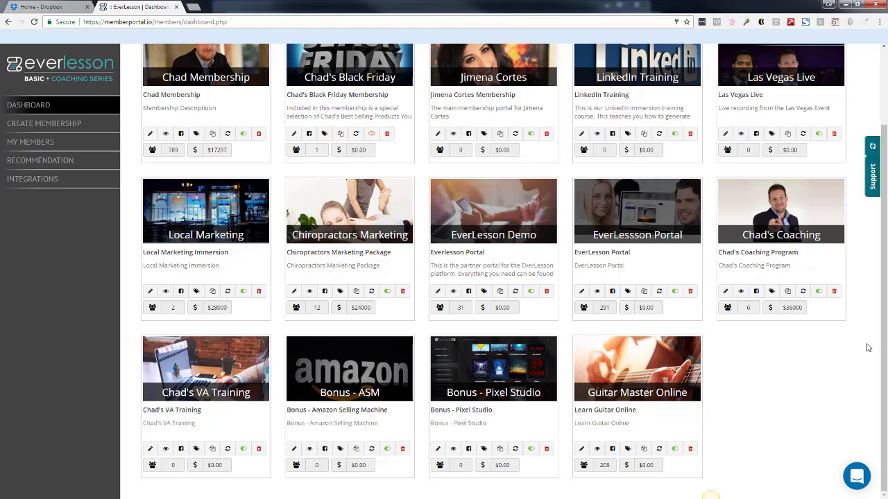
{"action": "left_click_drag", "start_coordinate": [884, 339], "coordinate": [884, 219]}
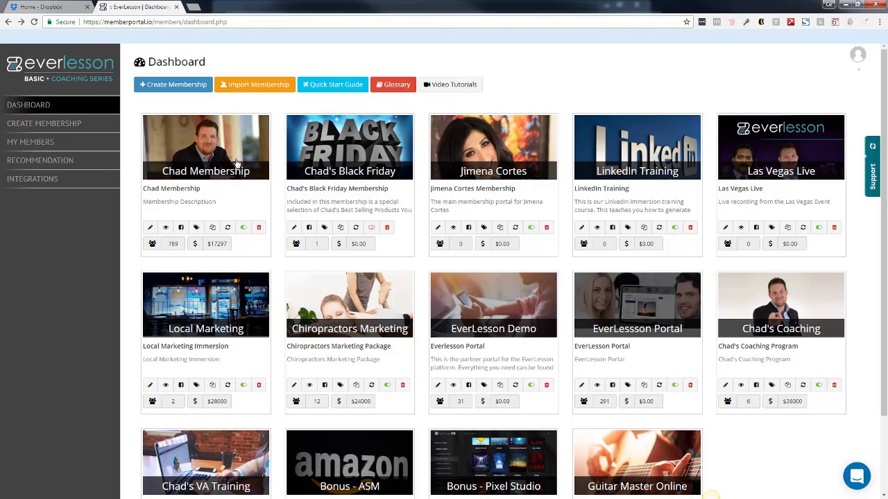
Open the first membership on the dashboard for editing and look through its list of products.
{"action": "left_click", "coordinate": [150, 227]}
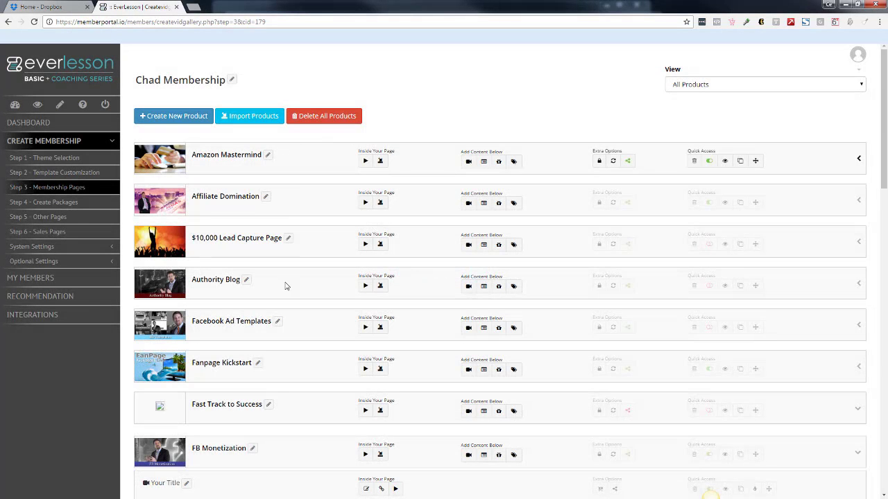
{"action": "scroll", "coordinate": [864, 254], "scroll_direction": "down", "scroll_amount": 9}
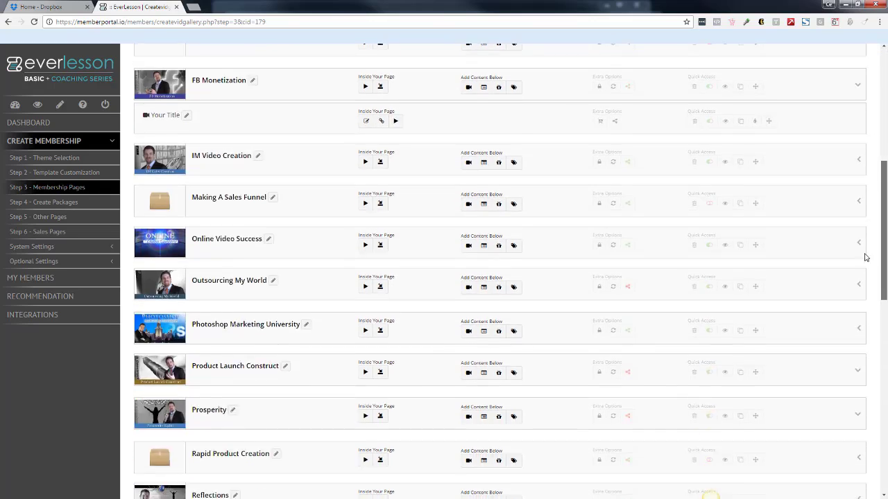
{"action": "scroll", "coordinate": [870, 348], "scroll_direction": "down", "scroll_amount": 3}
{"action": "scroll", "coordinate": [867, 263], "scroll_direction": "up", "scroll_amount": 13}
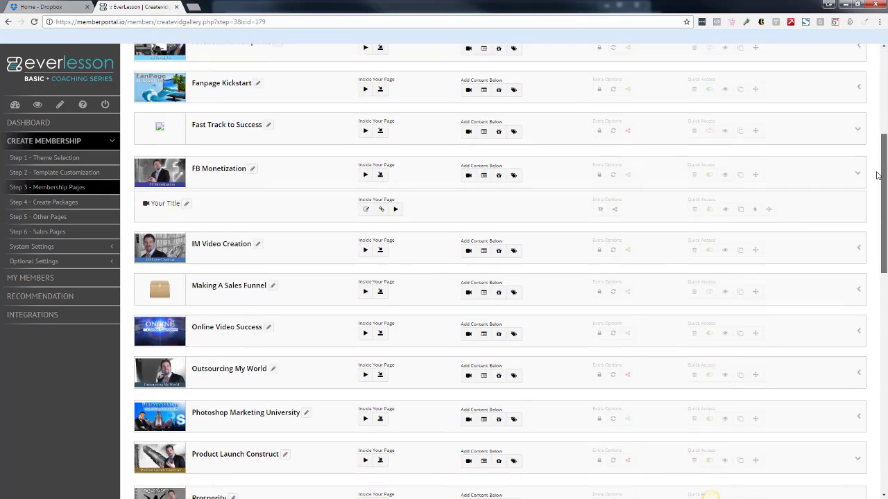
{"action": "scroll", "coordinate": [864, 127], "scroll_direction": "up", "scroll_amount": 1}
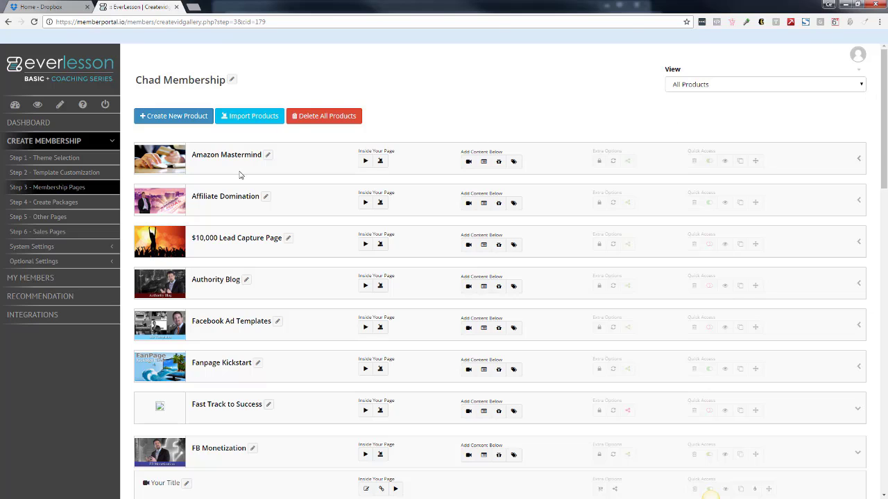
Expand the Amazon Mastermind product, preview its "Getting Approved For Your Categories" module, and close the preview and module list.
{"action": "left_click", "coordinate": [858, 158]}
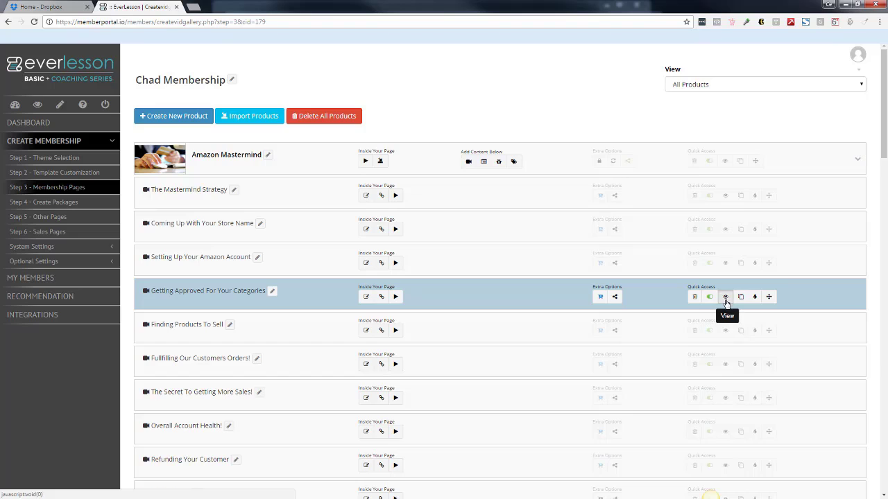
{"action": "left_click", "coordinate": [725, 295]}
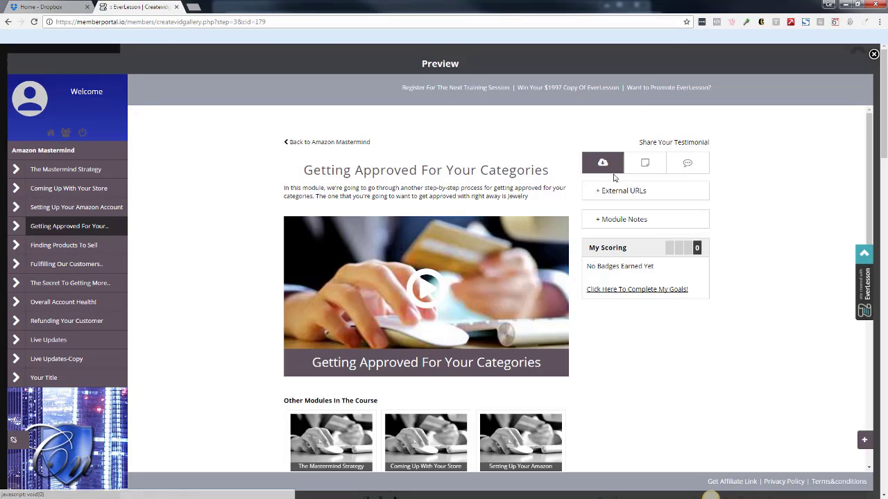
{"action": "scroll", "coordinate": [849, 178], "scroll_direction": "down", "scroll_amount": 5}
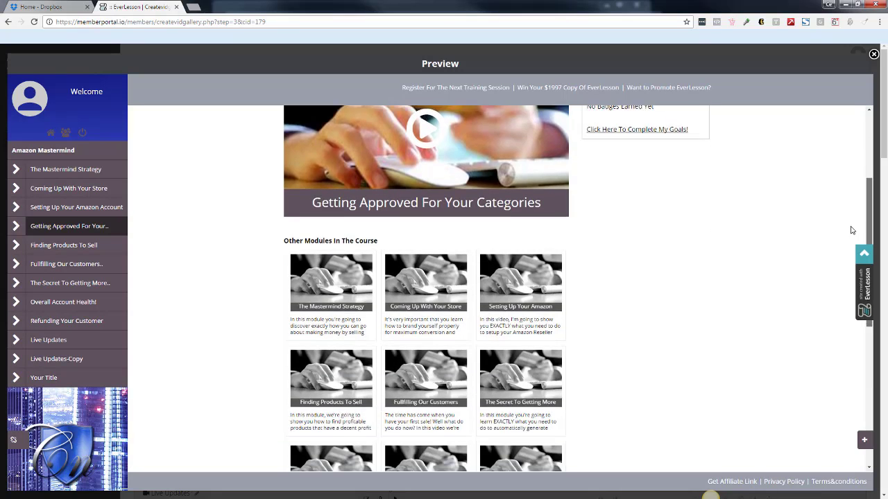
{"action": "scroll", "coordinate": [849, 177], "scroll_direction": "up", "scroll_amount": 5}
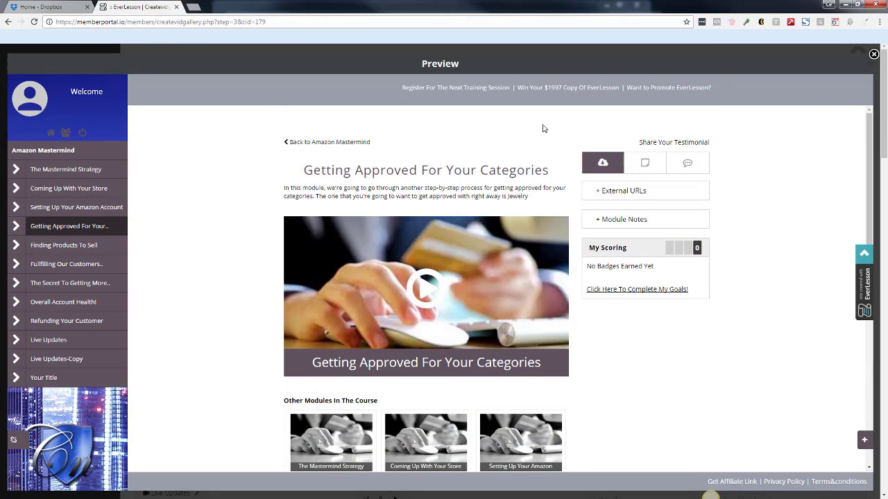
{"action": "left_click", "coordinate": [874, 55]}
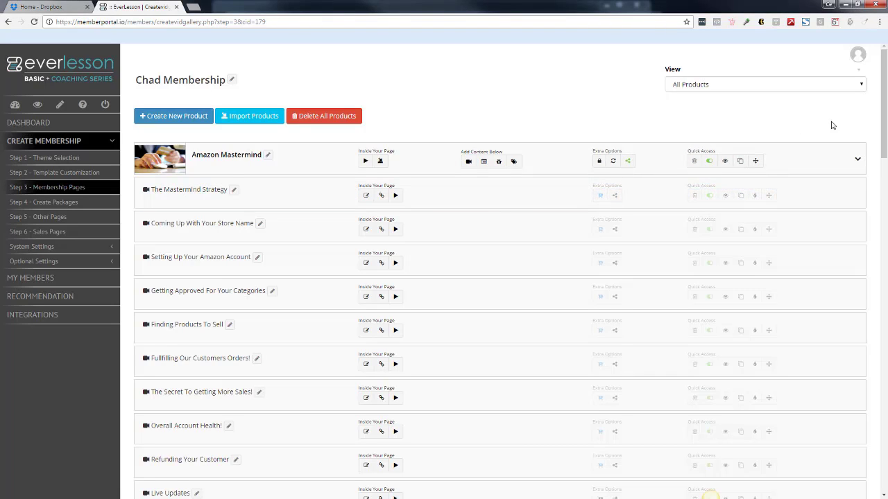
{"action": "left_click", "coordinate": [855, 161]}
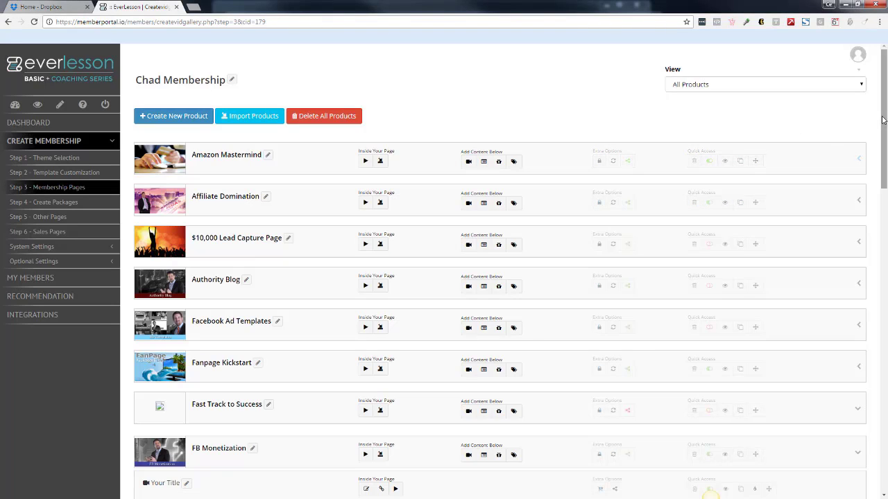
Expand the Membership Mastery Series product and preview its "Master Sessions #3" module.
{"action": "scroll", "coordinate": [875, 329], "scroll_direction": "down", "scroll_amount": 8}
{"action": "scroll", "coordinate": [875, 329], "scroll_direction": "down", "scroll_amount": 7}
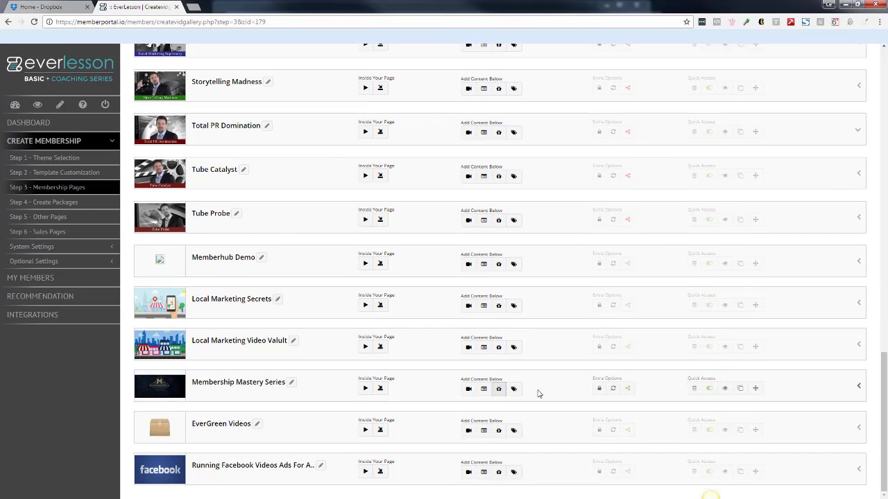
{"action": "left_click", "coordinate": [859, 389]}
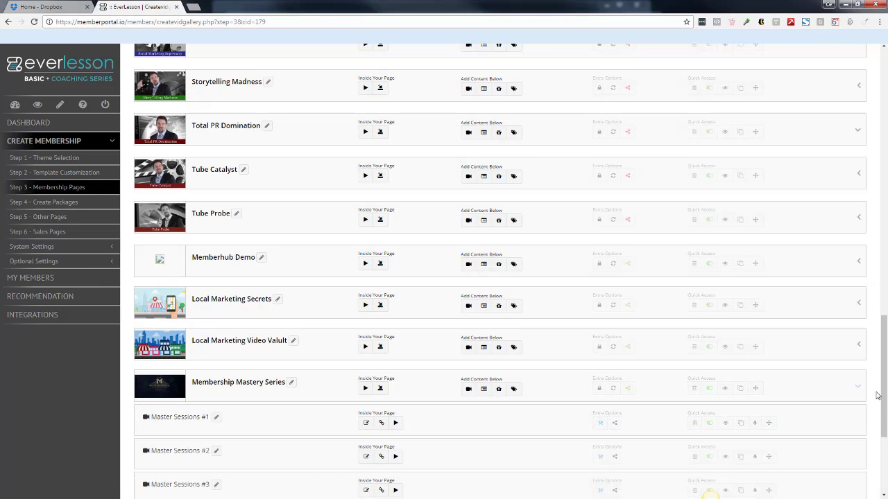
{"action": "scroll", "coordinate": [877, 395], "scroll_direction": "down", "scroll_amount": 2}
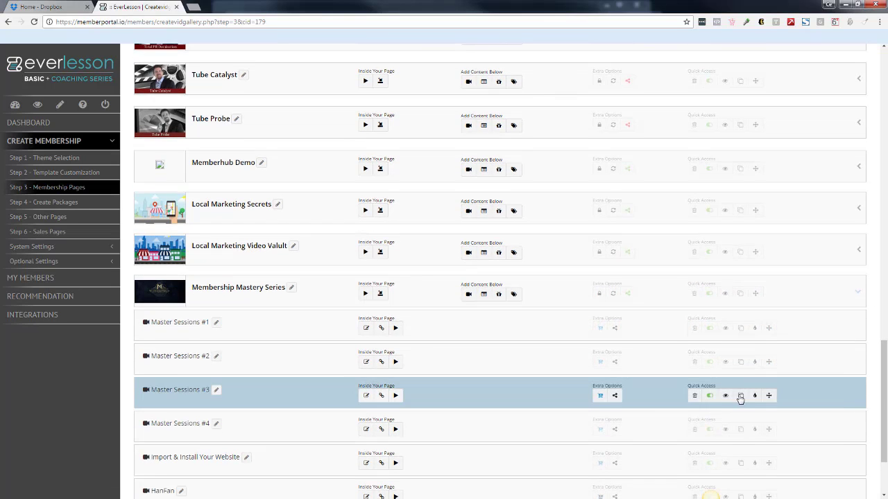
{"action": "left_click", "coordinate": [740, 396]}
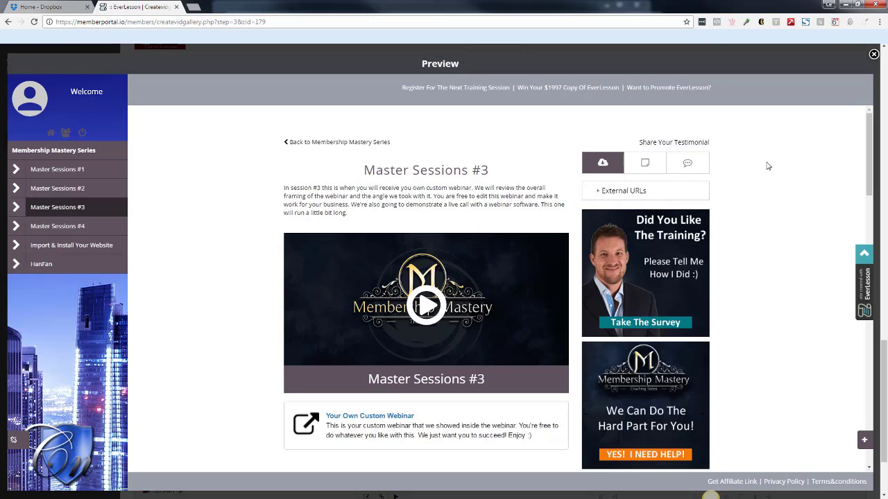
Show and hide the module's External URLs, and examine its banners, lesson assignments, LeadGen Monopoly resource and other modules.
{"action": "left_click", "coordinate": [604, 192]}
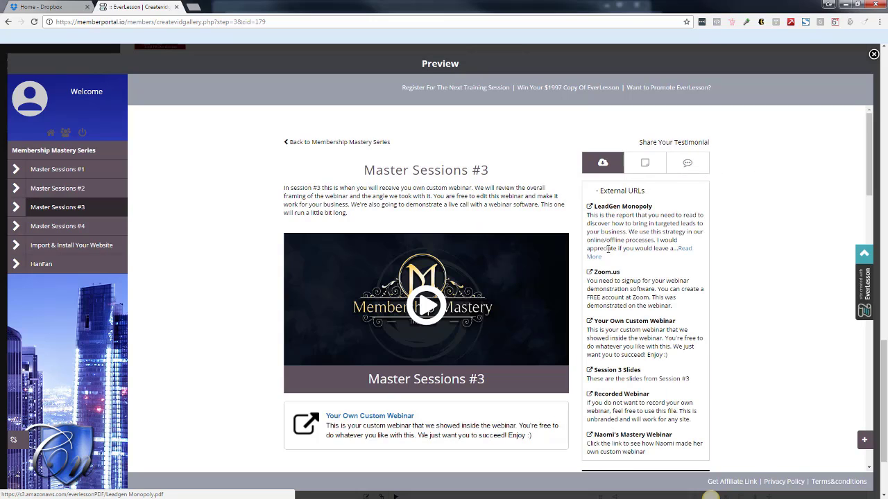
{"action": "left_click", "coordinate": [594, 192]}
{"action": "left_click_drag", "start_coordinate": [871, 151], "coordinate": [870, 157]}
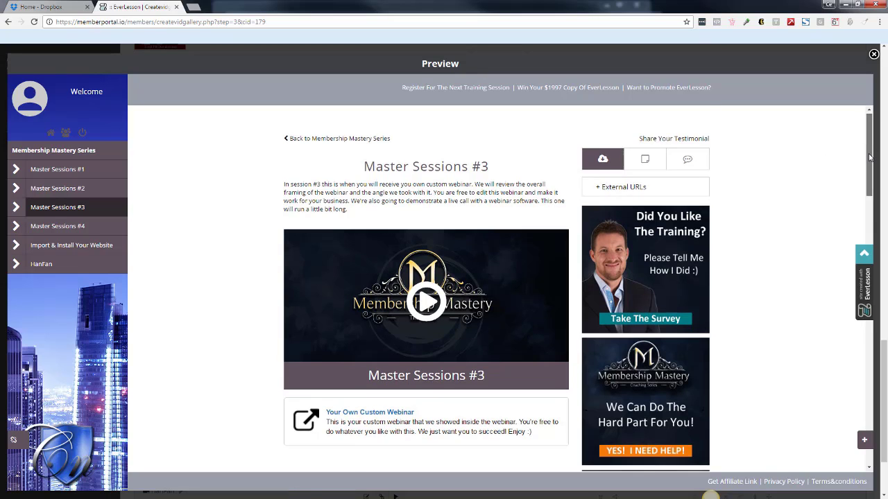
{"action": "scroll", "coordinate": [637, 179], "scroll_direction": "down", "scroll_amount": 1}
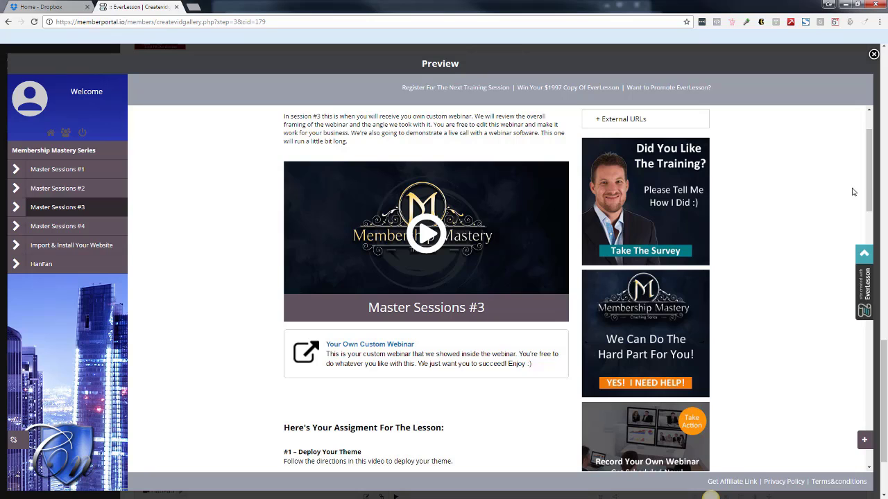
{"action": "left_click_drag", "start_coordinate": [868, 192], "coordinate": [883, 363]}
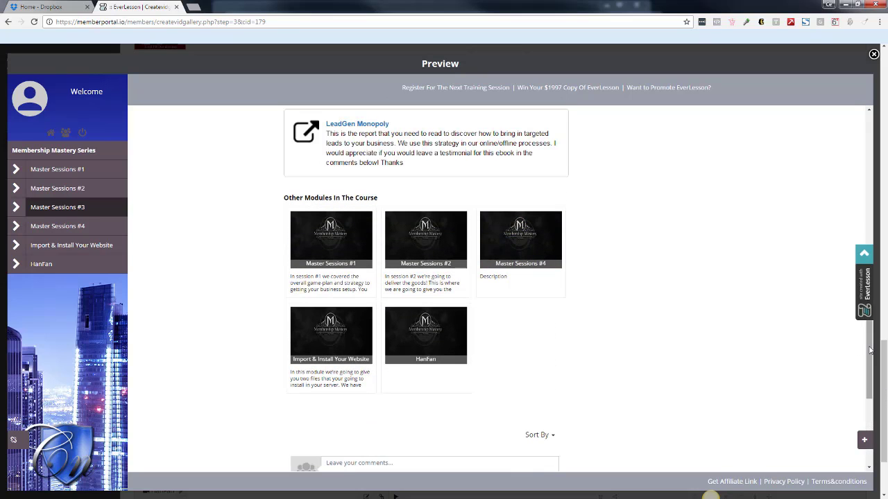
{"action": "scroll", "coordinate": [851, 333], "scroll_direction": "up", "scroll_amount": 4}
{"action": "scroll", "coordinate": [859, 277], "scroll_direction": "up", "scroll_amount": 4}
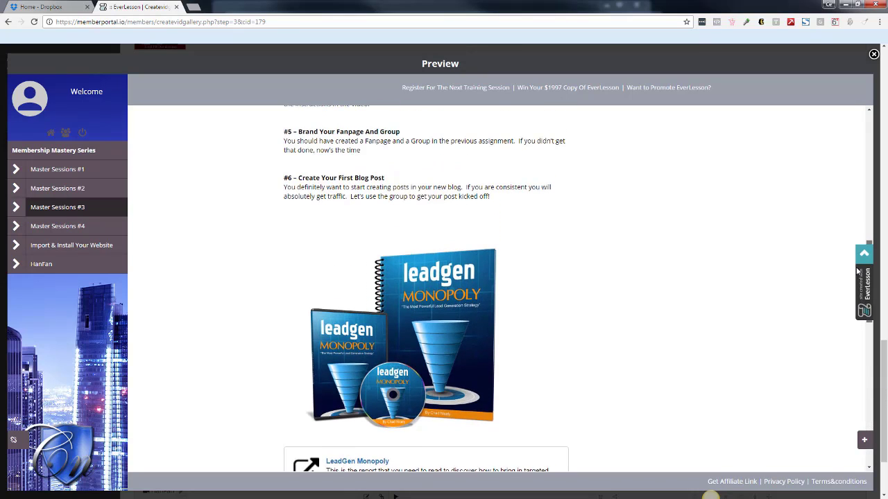
{"action": "scroll", "coordinate": [839, 212], "scroll_direction": "up", "scroll_amount": 2}
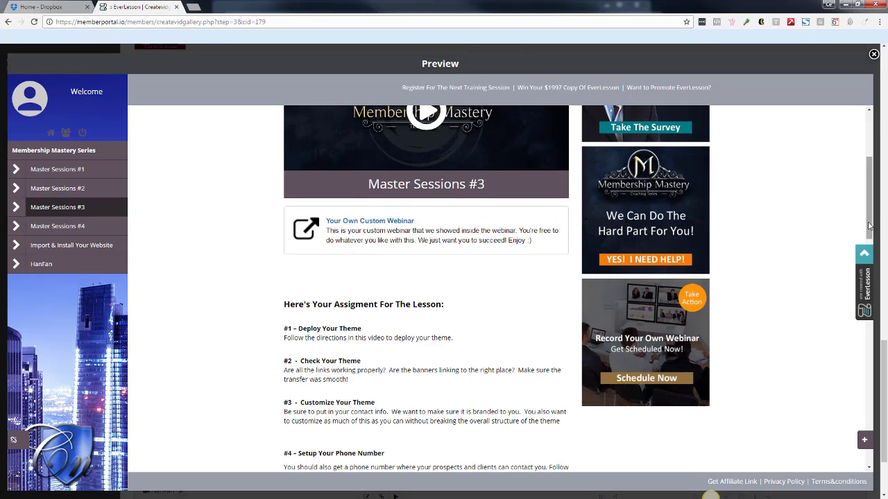
{"action": "scroll", "coordinate": [859, 177], "scroll_direction": "up", "scroll_amount": 3}
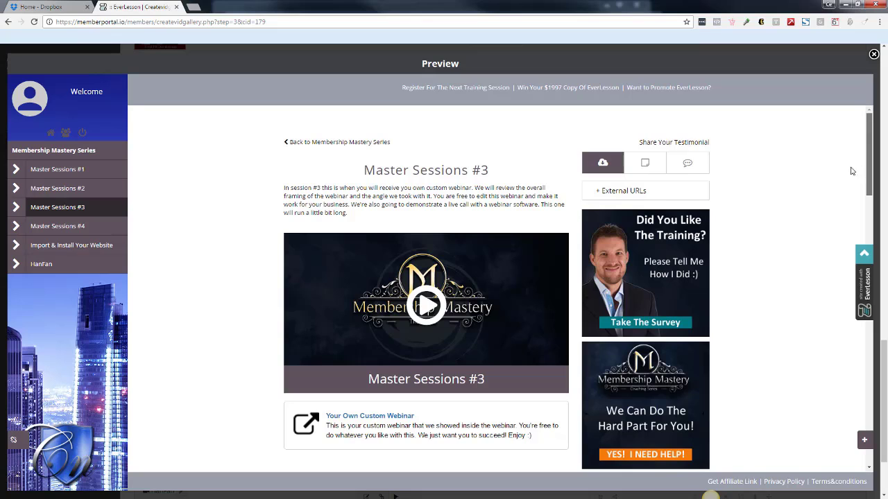
Show the notes area and the discussion feed of the "Master Sessions #3" module.
{"action": "left_click", "coordinate": [608, 191]}
{"action": "left_click", "coordinate": [646, 165]}
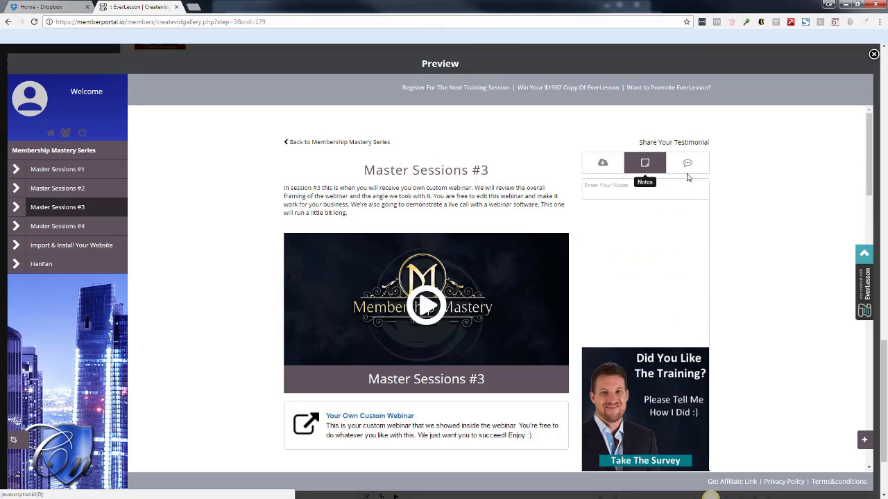
{"action": "left_click", "coordinate": [687, 163]}
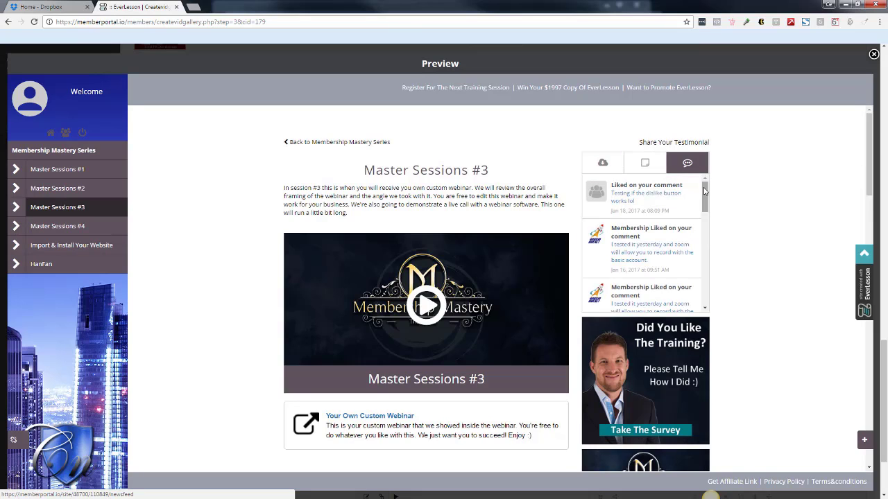
Finish viewing the discussion feed in the "Master Sessions #3" preview and return to the memberships dashboard.
{"action": "left_click_drag", "start_coordinate": [705, 190], "coordinate": [706, 291]}
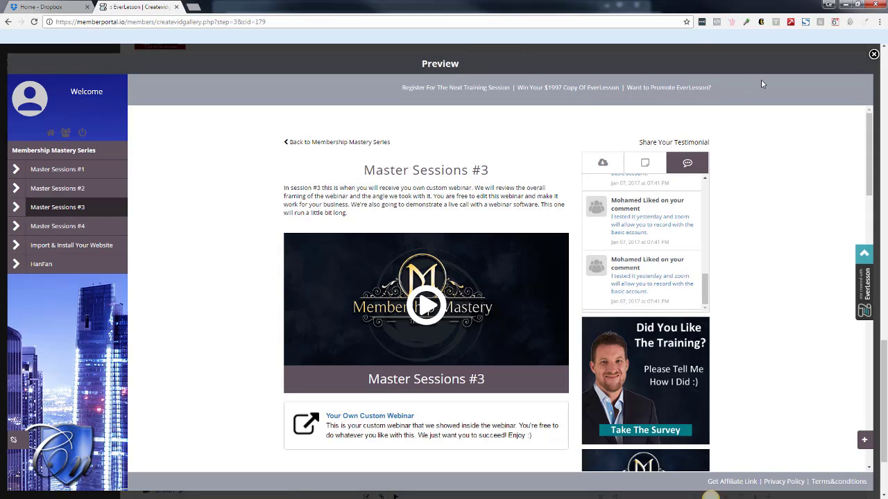
{"action": "left_click", "coordinate": [873, 54]}
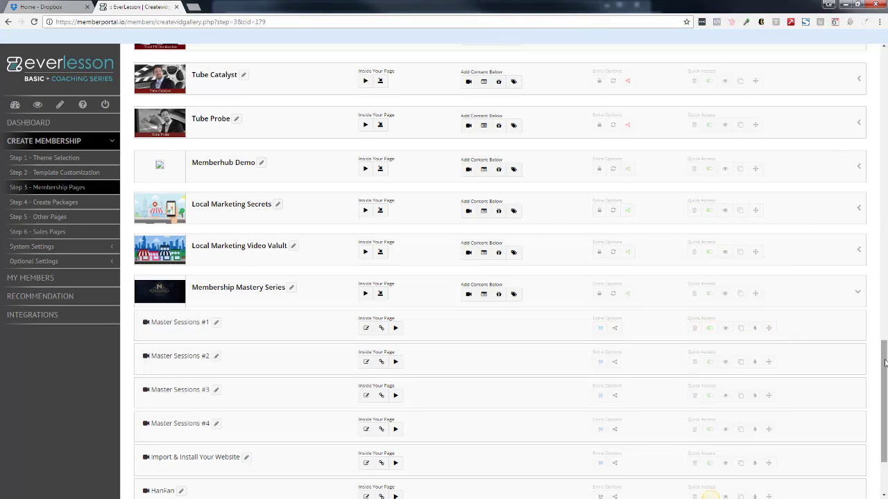
{"action": "left_click_drag", "start_coordinate": [884, 360], "coordinate": [849, 79]}
{"action": "scroll", "coordinate": [849, 81], "scroll_direction": "up", "scroll_amount": 10}
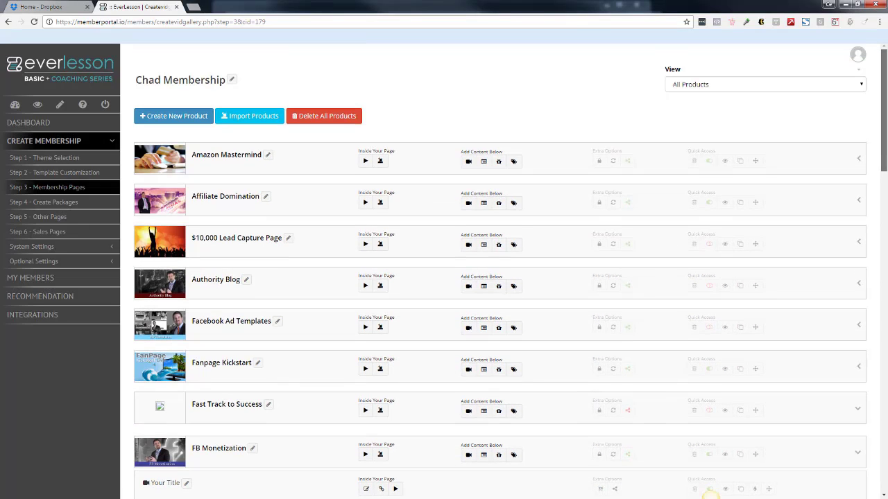
{"action": "left_click", "coordinate": [14, 106]}
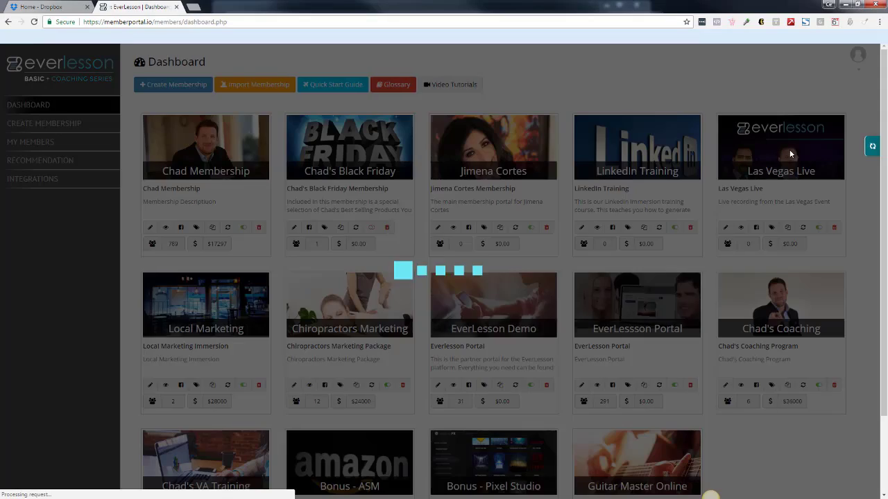
Open the member site of the EverLesson Demo membership and sign in with the pre-filled credentials.
{"action": "scroll", "coordinate": [885, 188], "scroll_direction": "down", "scroll_amount": 1}
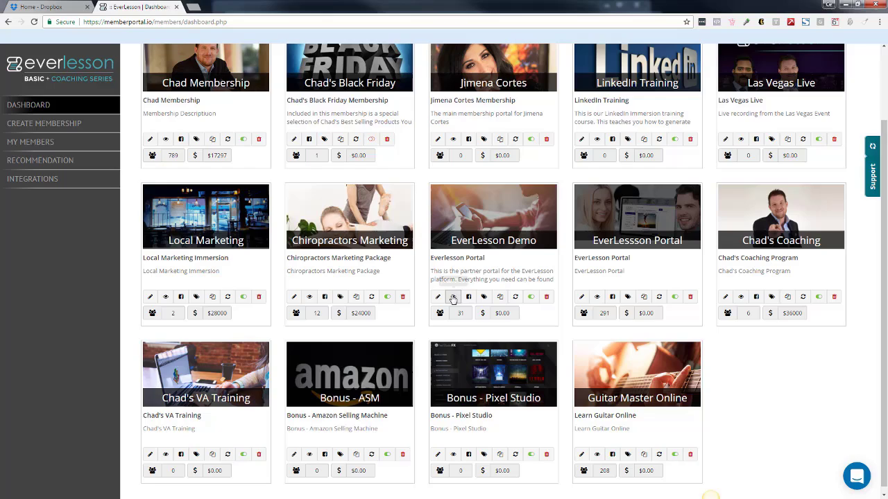
{"action": "left_click", "coordinate": [453, 297]}
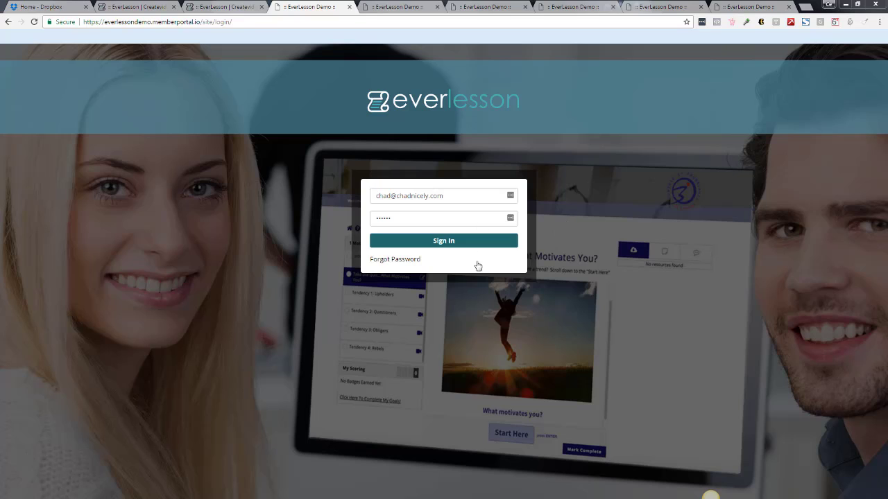
{"action": "left_click", "coordinate": [445, 243]}
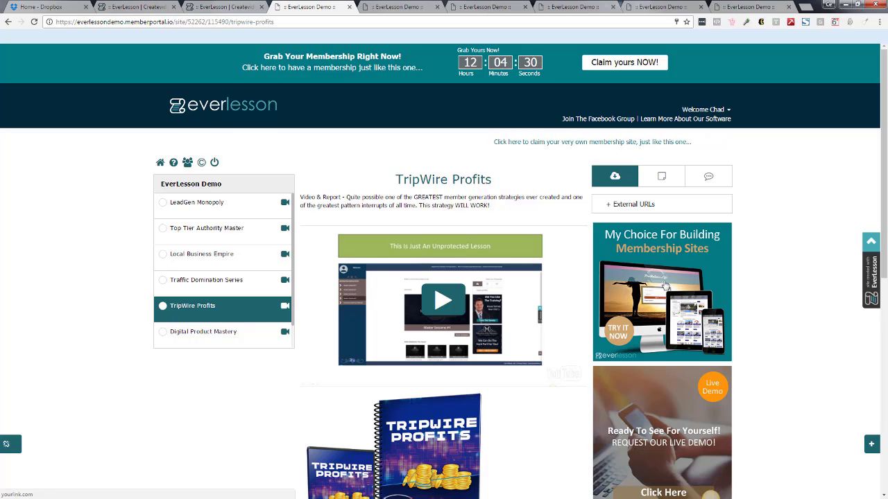
Show the notes area of the TripWire Profits module and examine its banners, book resource and related modules.
{"action": "left_click", "coordinate": [611, 204]}
{"action": "left_click", "coordinate": [663, 179]}
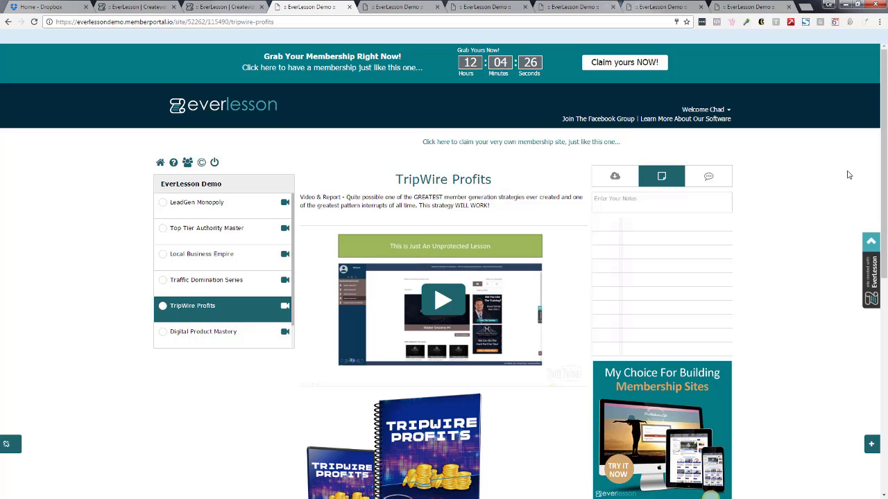
{"action": "scroll", "coordinate": [881, 239], "scroll_direction": "down", "scroll_amount": 3}
{"action": "scroll", "coordinate": [882, 240], "scroll_direction": "down", "scroll_amount": 2}
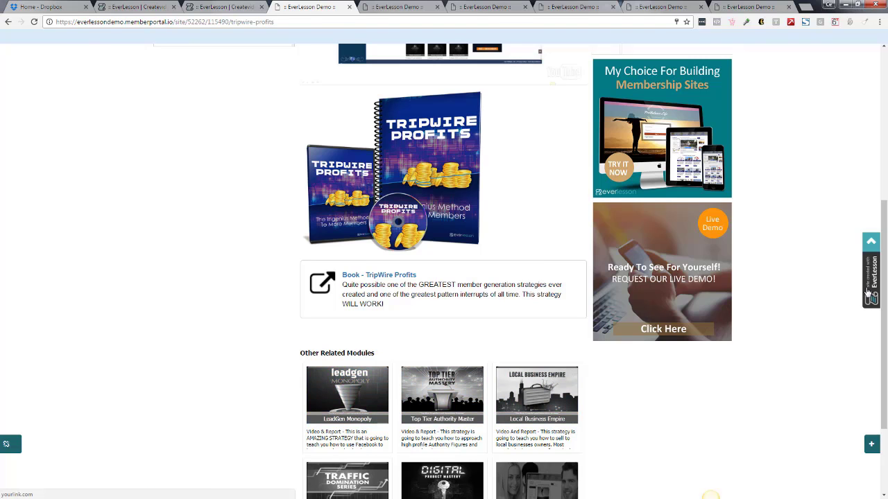
{"action": "scroll", "coordinate": [880, 317], "scroll_direction": "down", "scroll_amount": 2}
{"action": "left_click", "coordinate": [871, 241]}
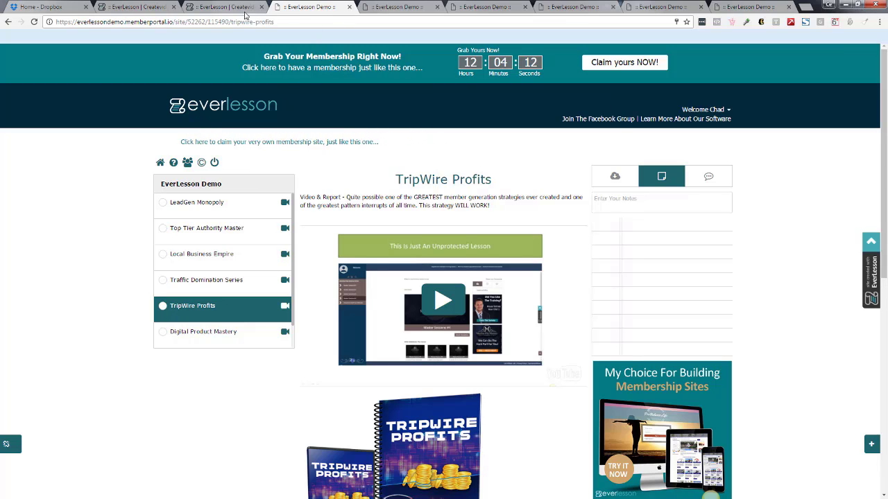
Close the demo member page and open the EverLesson Demo membership for editing to view its modules.
{"action": "left_click", "coordinate": [349, 7]}
{"action": "scroll", "coordinate": [710, 496], "scroll_direction": "down", "scroll_amount": 3}
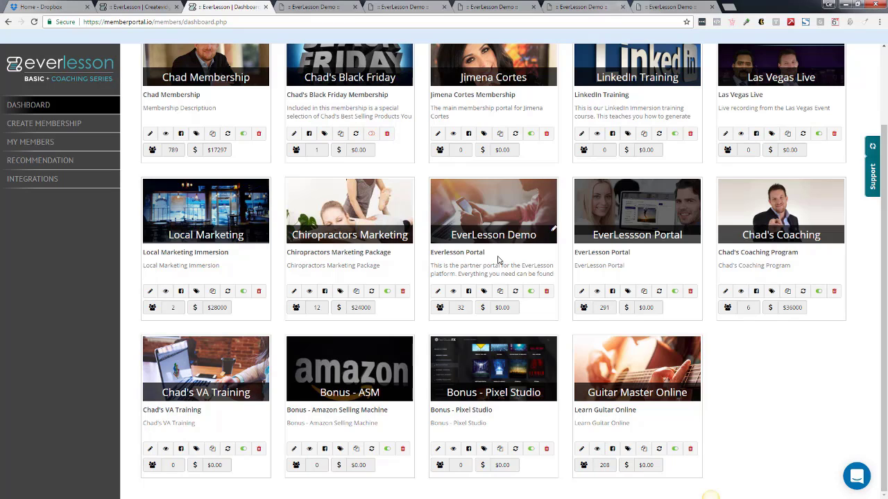
{"action": "left_click", "coordinate": [437, 291]}
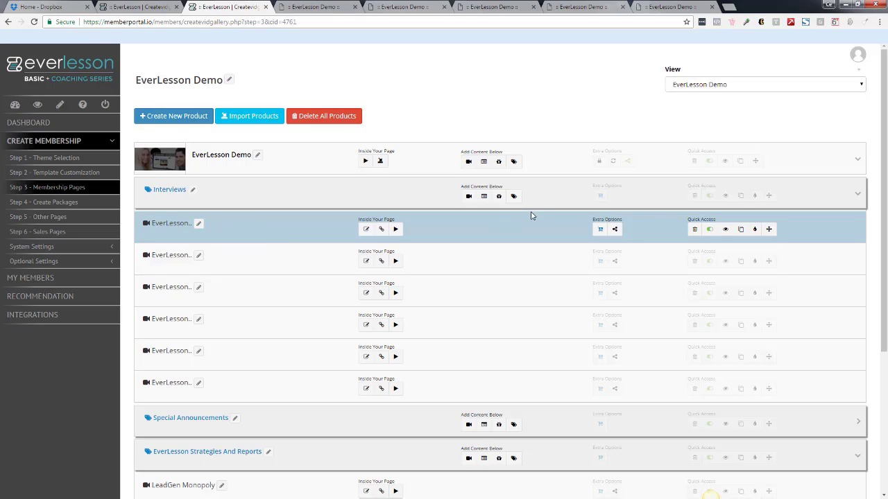
{"action": "left_click", "coordinate": [725, 230]}
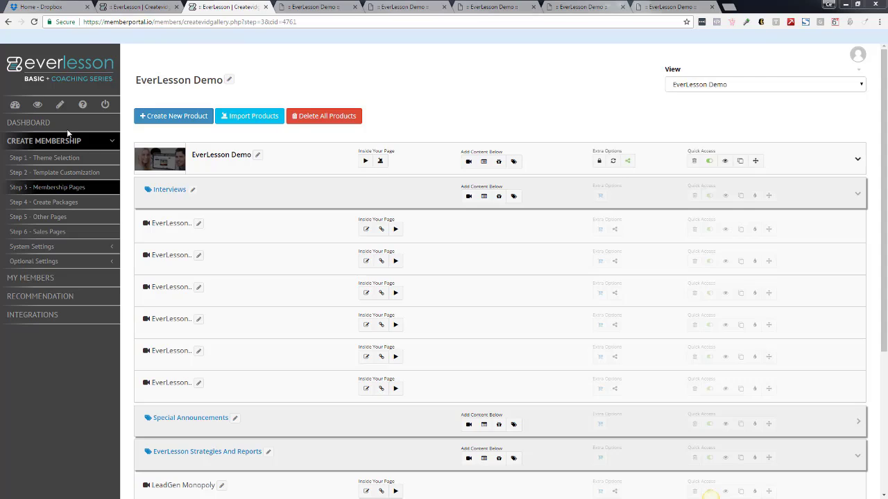
Return to the dashboard and start a new membership, entering a person's first name as the Membership Name.
{"action": "left_click", "coordinate": [205, 119]}
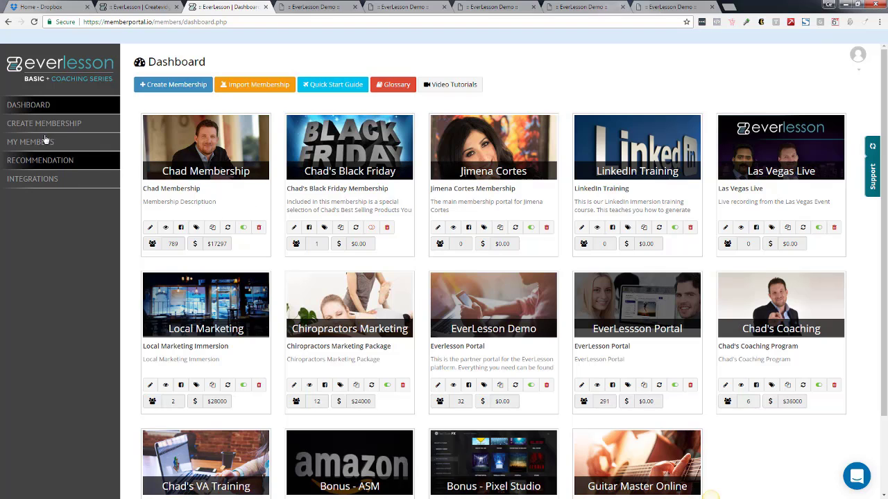
{"action": "left_click", "coordinate": [184, 84]}
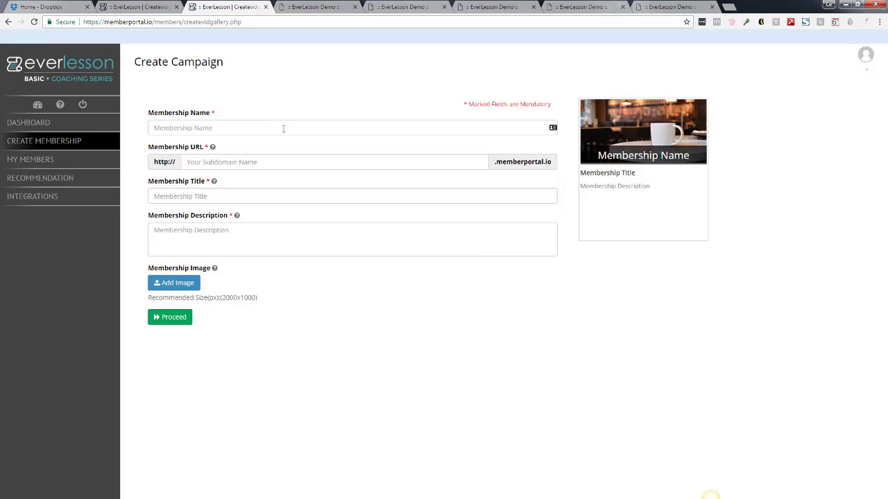
{"action": "left_click", "coordinate": [283, 128]}
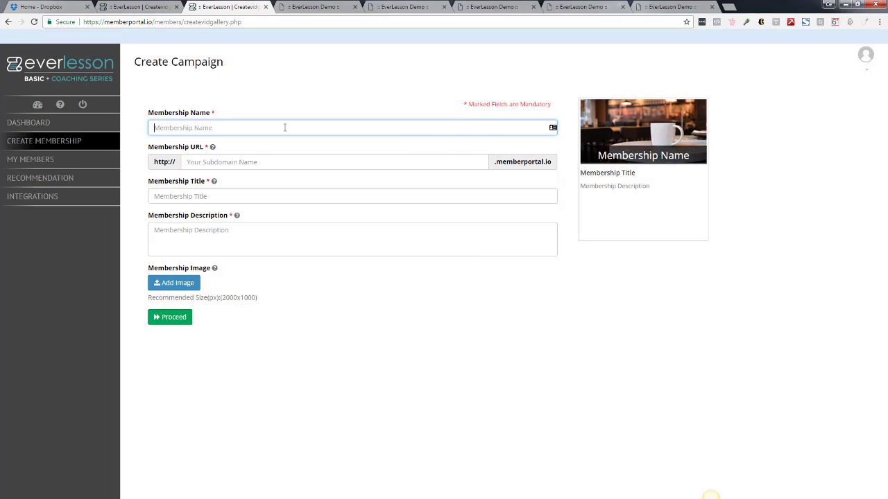
{"action": "key", "text": "shift"}
{"action": "type", "text": "K"}
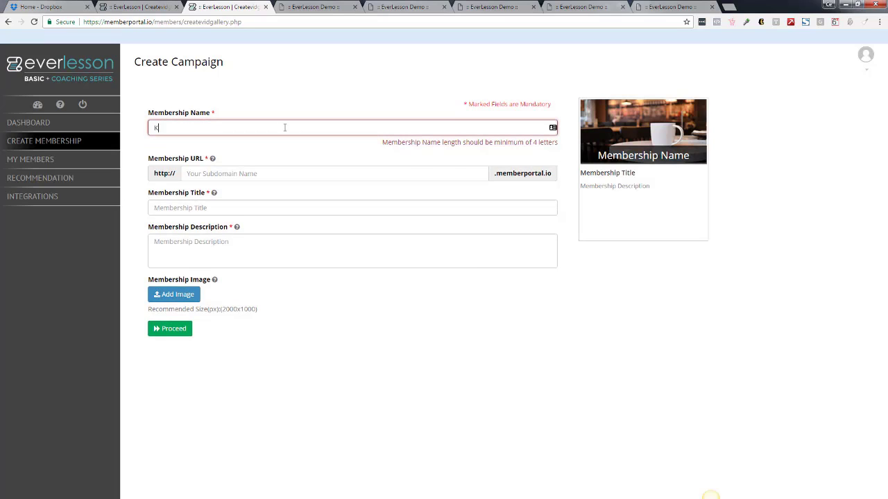
{"action": "type", "text": "atarina"}
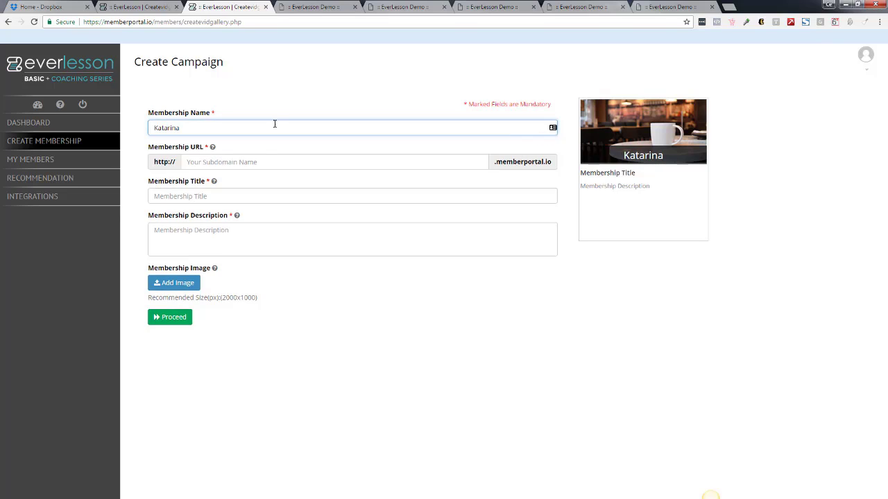
Enter the lowercase first name as the subdomain, and use the possessive nickname plus "Membership" as both the title and the description.
{"action": "left_click", "coordinate": [281, 159]}
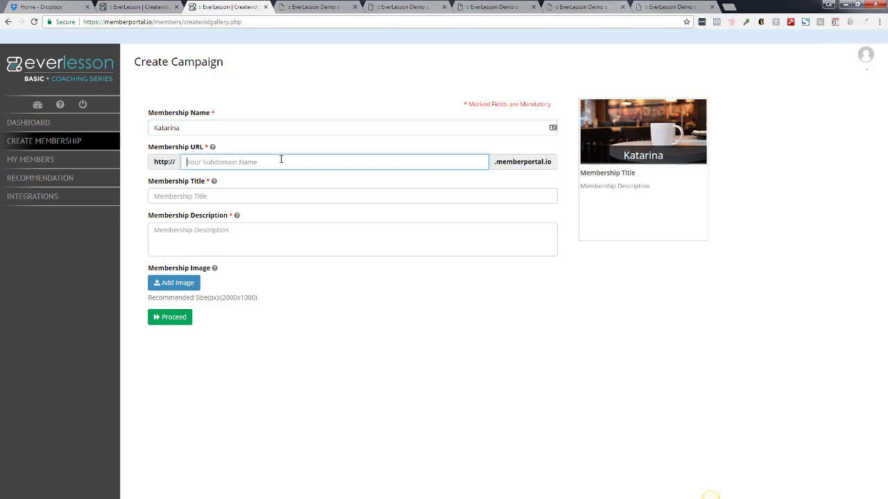
{"action": "type", "text": "katarina"}
{"action": "left_click", "coordinate": [254, 195]}
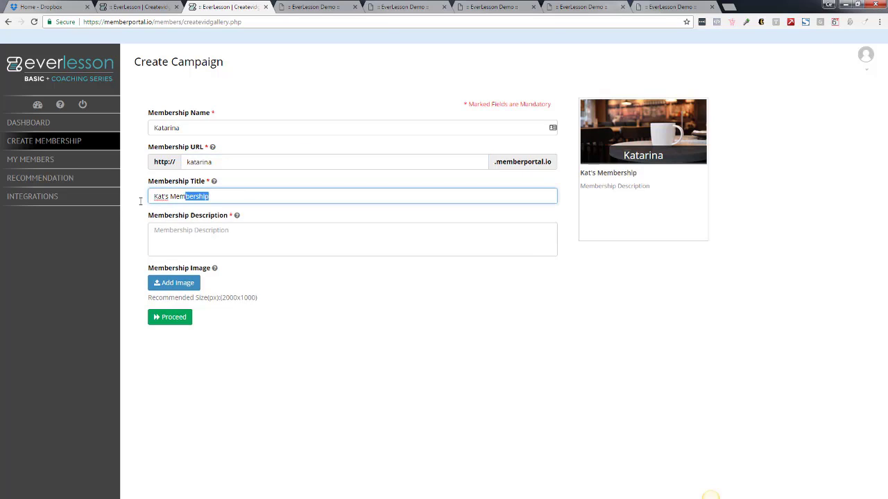
{"action": "left_click", "coordinate": [176, 226]}
{"action": "type", "text": "Kat's Membership"}
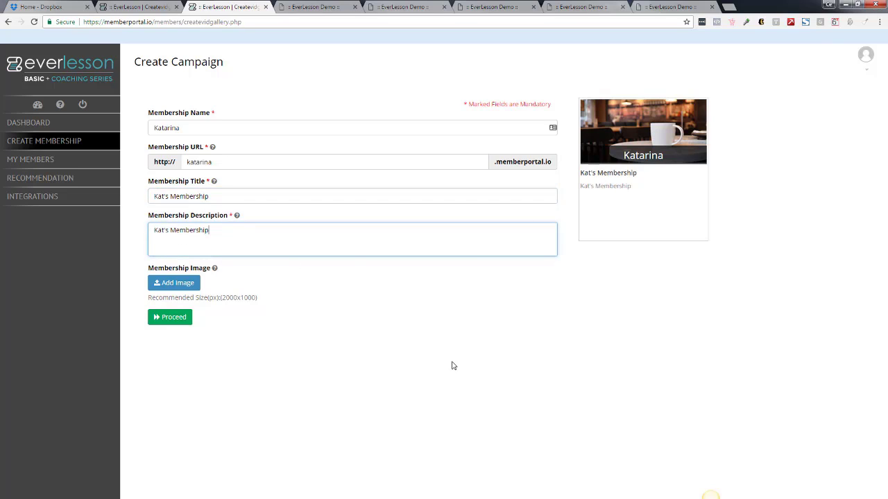
Insert the dark red-and-blue gradient from the library images as the membership image and proceed to theme selection.
{"action": "left_click", "coordinate": [184, 282]}
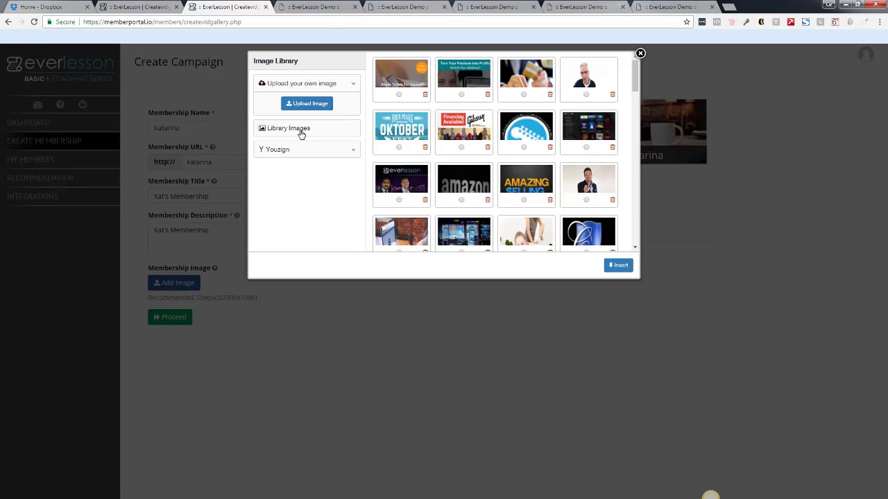
{"action": "left_click", "coordinate": [301, 130]}
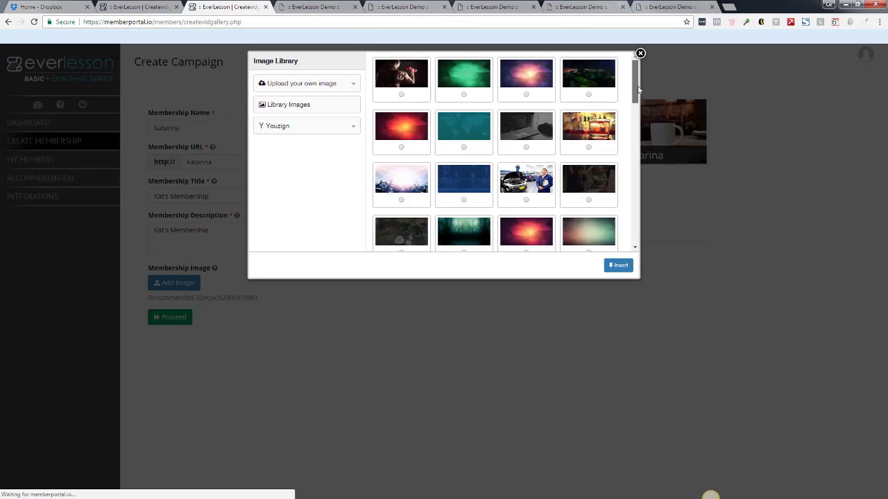
{"action": "mouse_move", "coordinate": [637, 85]}
{"action": "left_mouse_down"}
{"action": "mouse_move", "coordinate": [636, 97]}
{"action": "mouse_move", "coordinate": [630, 85]}
{"action": "left_mouse_up"}
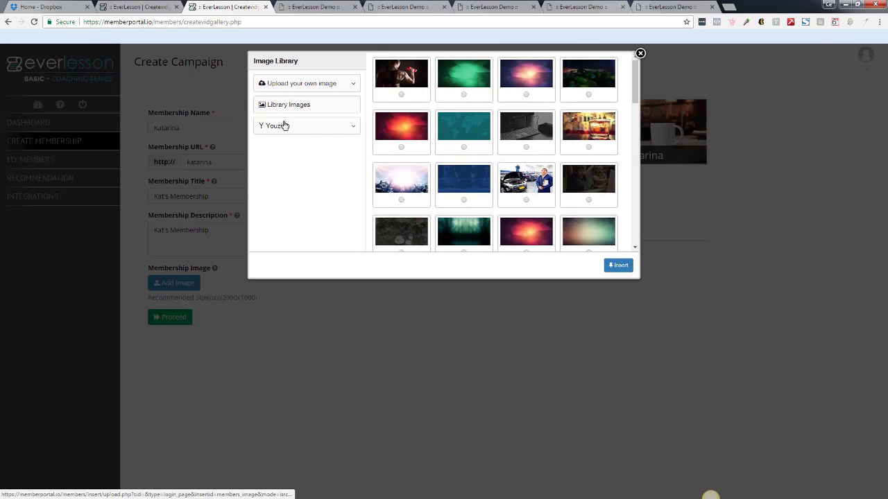
{"action": "left_click_drag", "start_coordinate": [638, 85], "coordinate": [637, 83]}
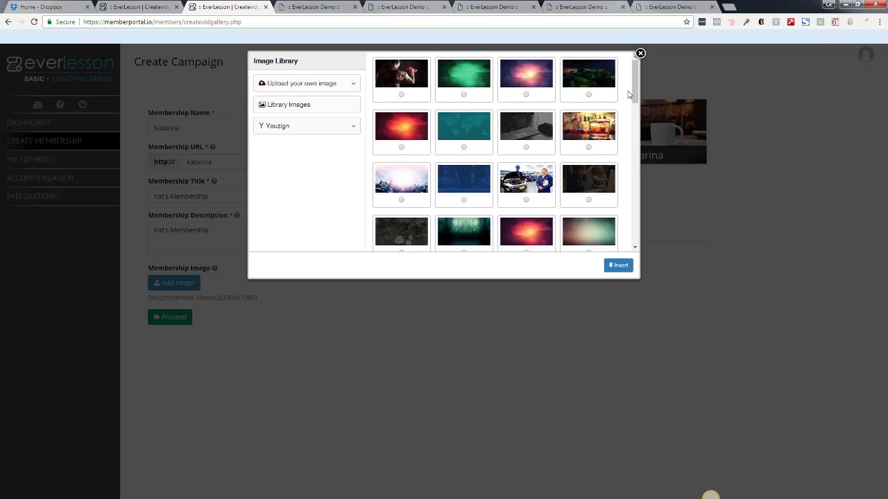
{"action": "left_click_drag", "start_coordinate": [635, 87], "coordinate": [639, 118]}
{"action": "scroll", "coordinate": [566, 159], "scroll_direction": "down", "scroll_amount": 2}
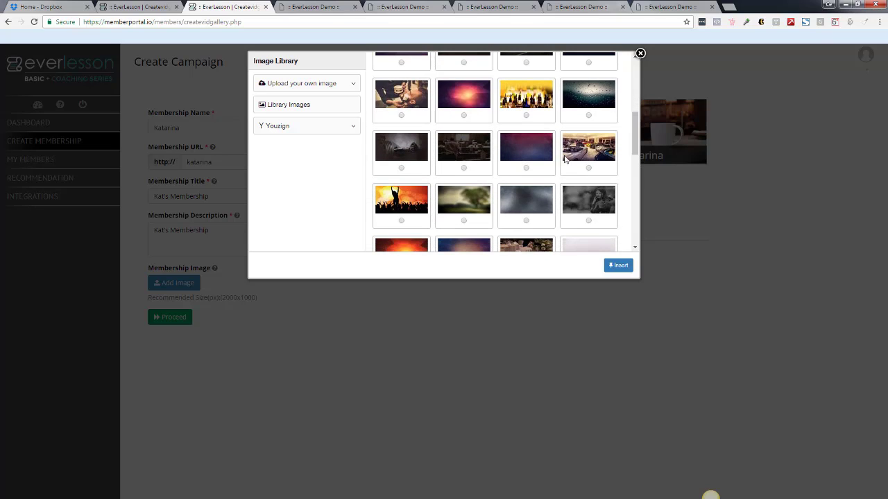
{"action": "left_click", "coordinate": [619, 268]}
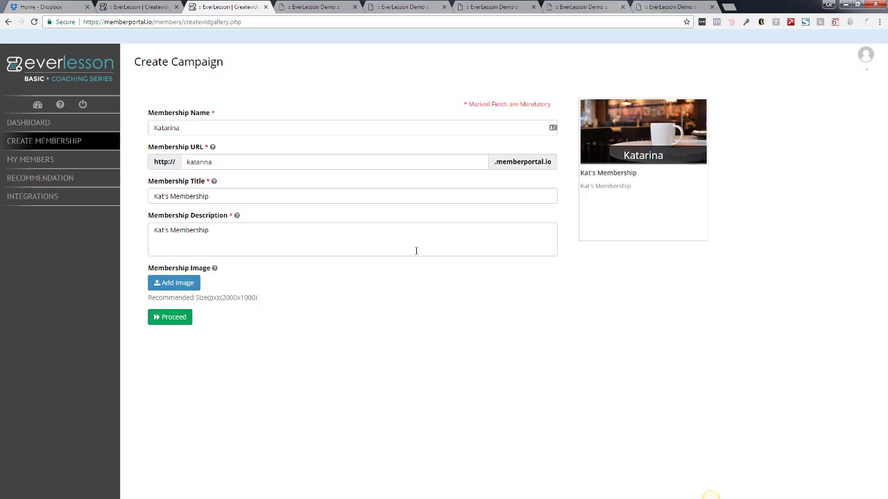
{"action": "left_click", "coordinate": [171, 320]}
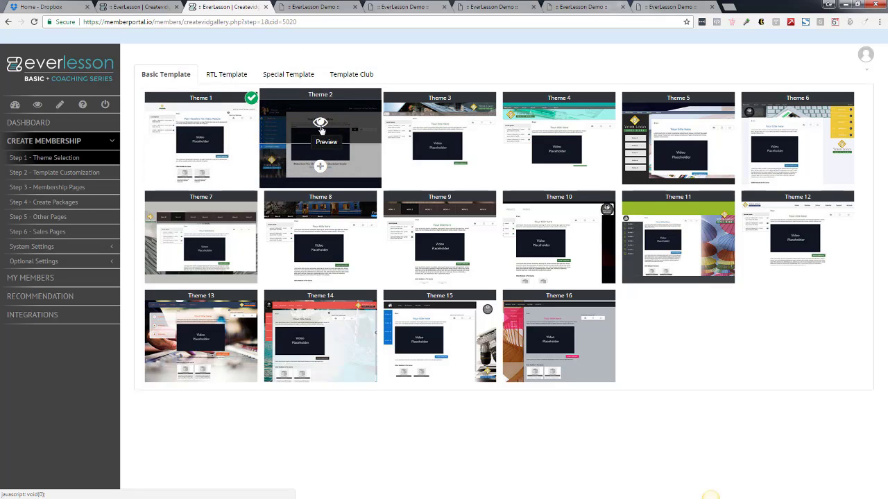
Preview the Theme 2 mockups of the login, content and showcase pages, and close the preview.
{"action": "left_click", "coordinate": [321, 128]}
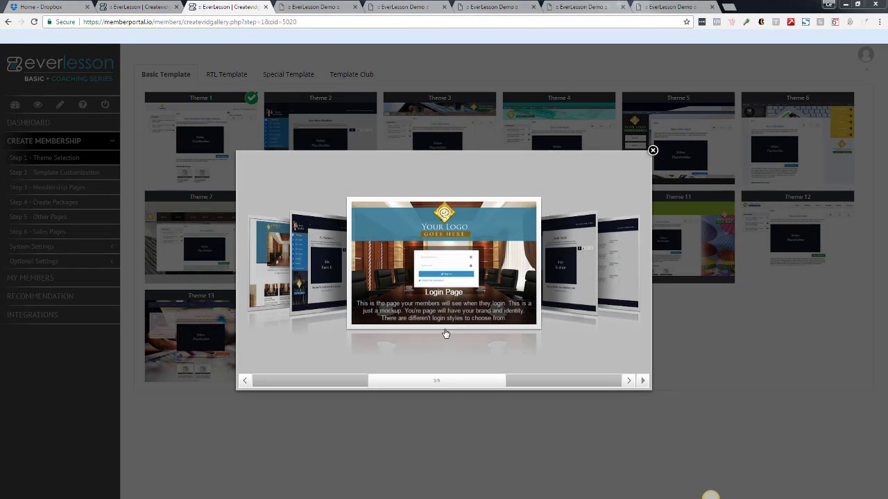
{"action": "left_click", "coordinate": [547, 280]}
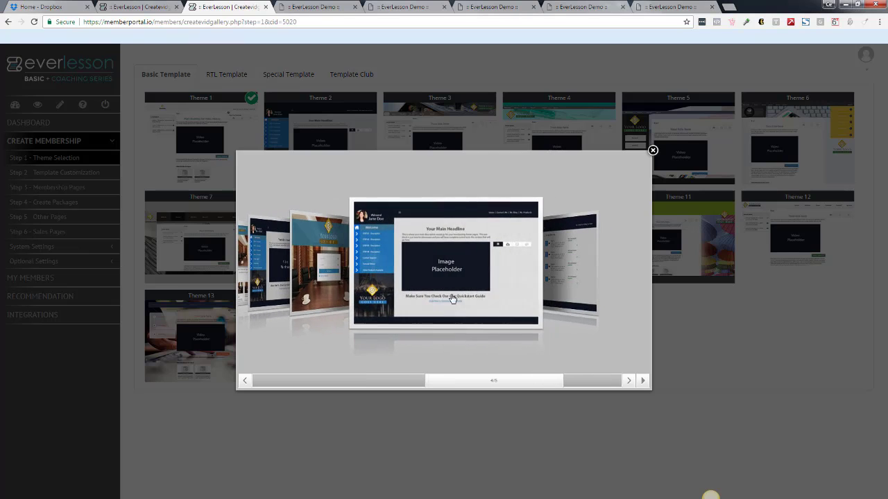
{"action": "left_click", "coordinate": [575, 265]}
{"action": "left_click", "coordinate": [319, 295]}
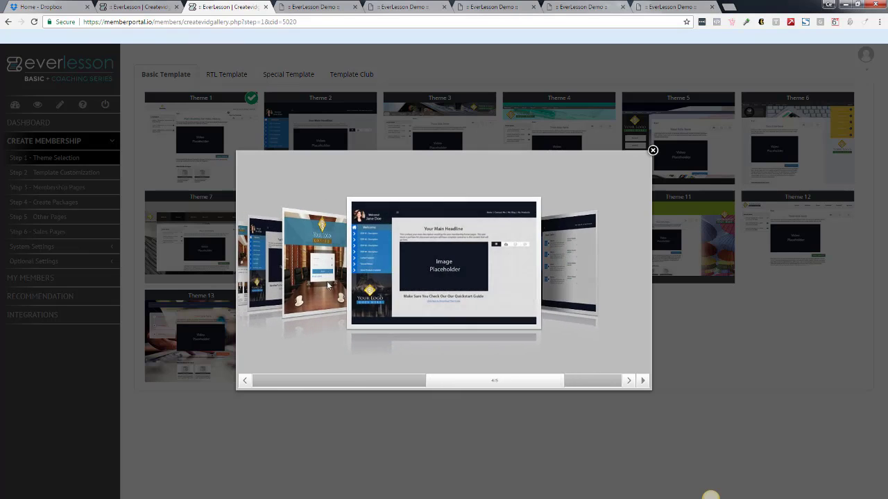
{"action": "left_click", "coordinate": [326, 285]}
{"action": "left_click", "coordinate": [327, 288]}
{"action": "left_click", "coordinate": [329, 284]}
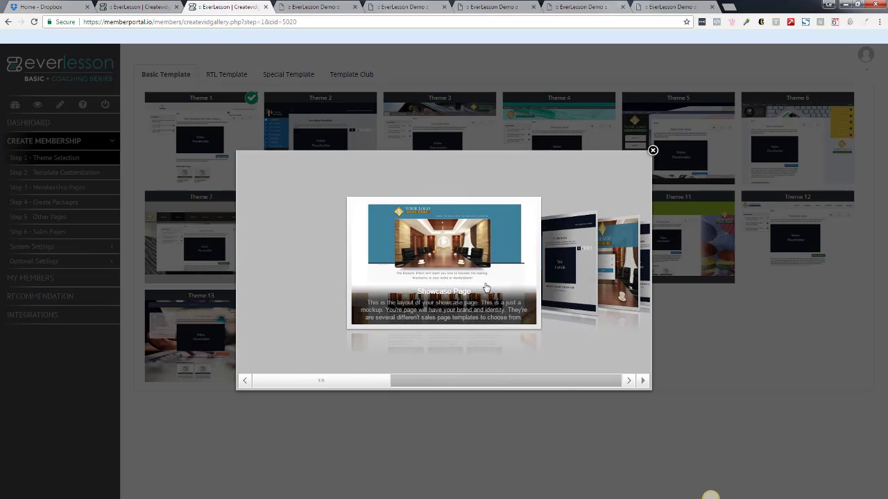
{"action": "left_click", "coordinate": [653, 151]}
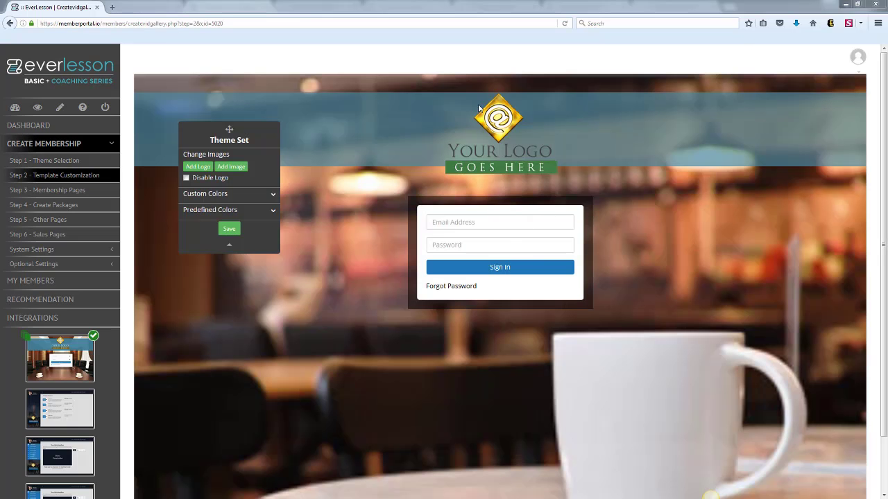
Insert the image of hands typing on a laptop as the login page background, with the Cover/Stretch background type.
{"action": "left_click_drag", "start_coordinate": [228, 130], "coordinate": [269, 99]}
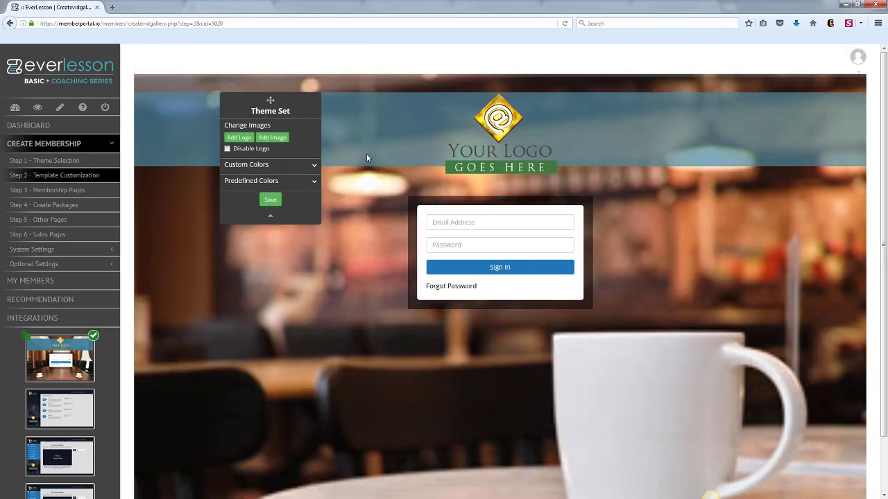
{"action": "left_click", "coordinate": [275, 138]}
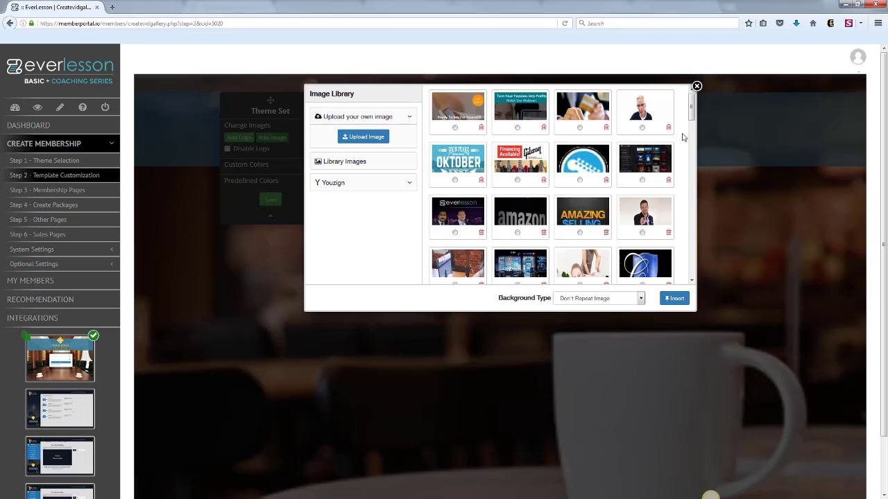
{"action": "scroll", "coordinate": [691, 125], "scroll_direction": "down", "scroll_amount": 2}
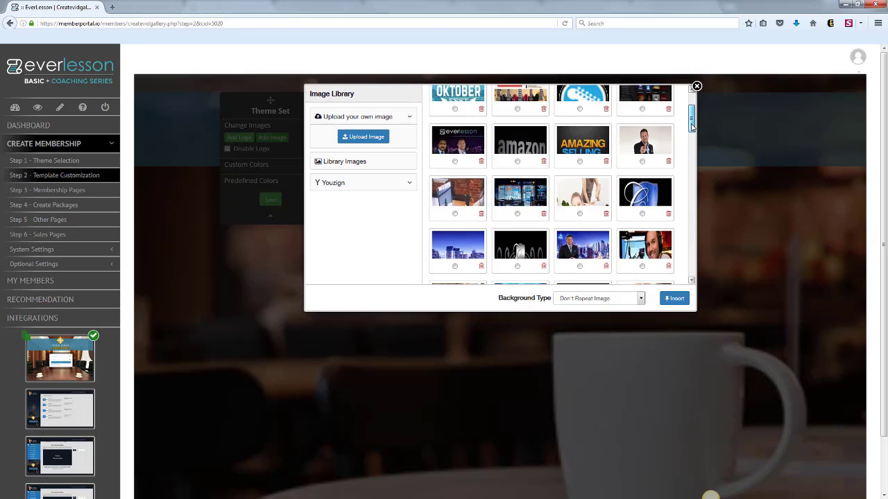
{"action": "left_click", "coordinate": [639, 298]}
{"action": "left_click", "coordinate": [627, 317]}
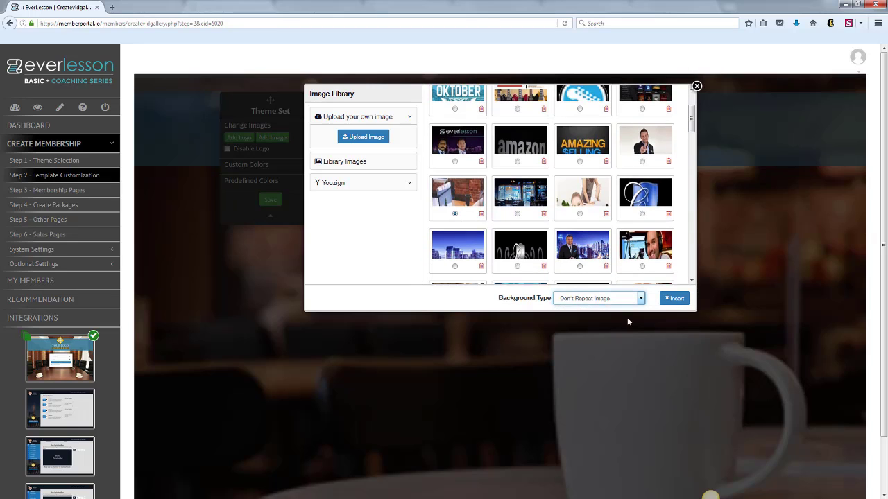
{"action": "left_click", "coordinate": [675, 299]}
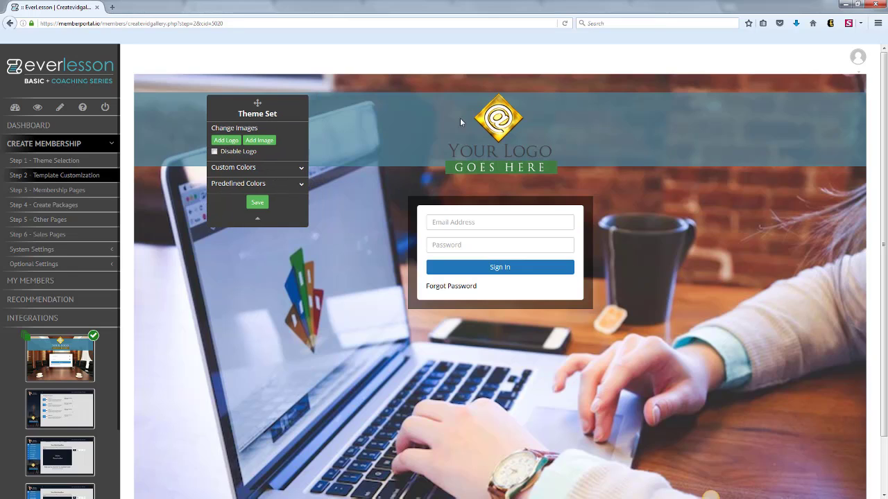
Decline applying the changes to the entire theme, and save the login page customization.
{"action": "left_click", "coordinate": [26, 337]}
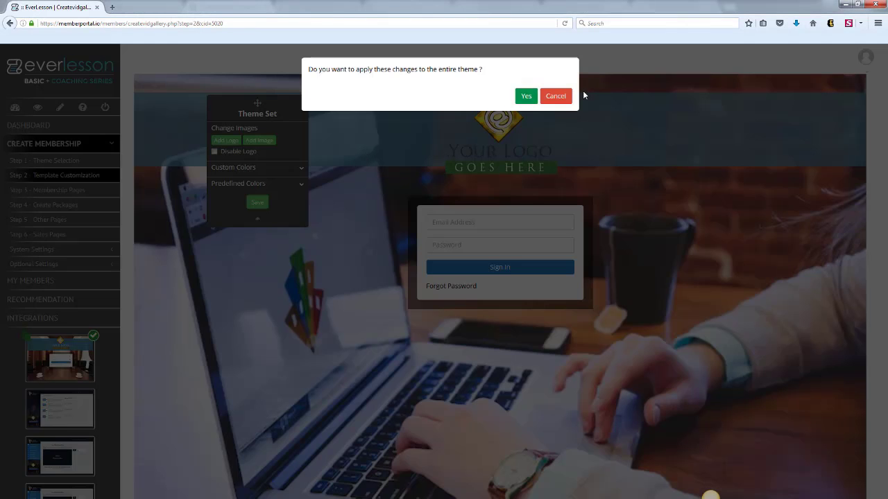
{"action": "left_click", "coordinate": [556, 96]}
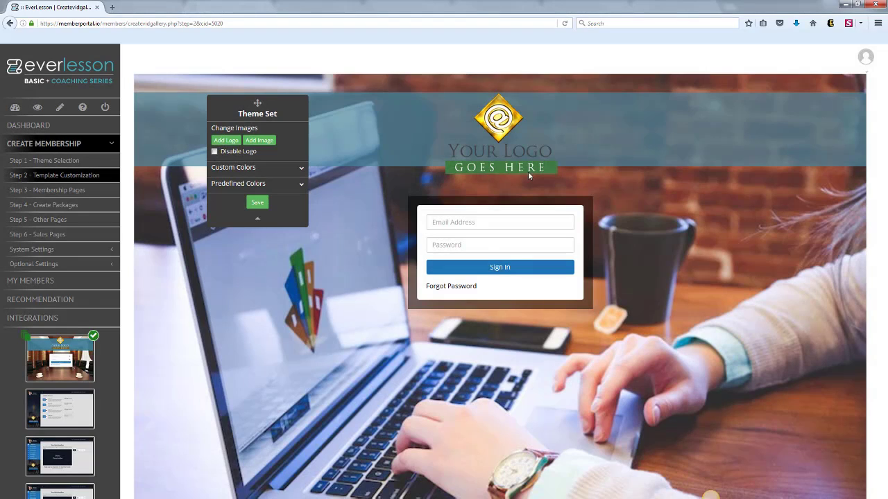
{"action": "left_click", "coordinate": [258, 202]}
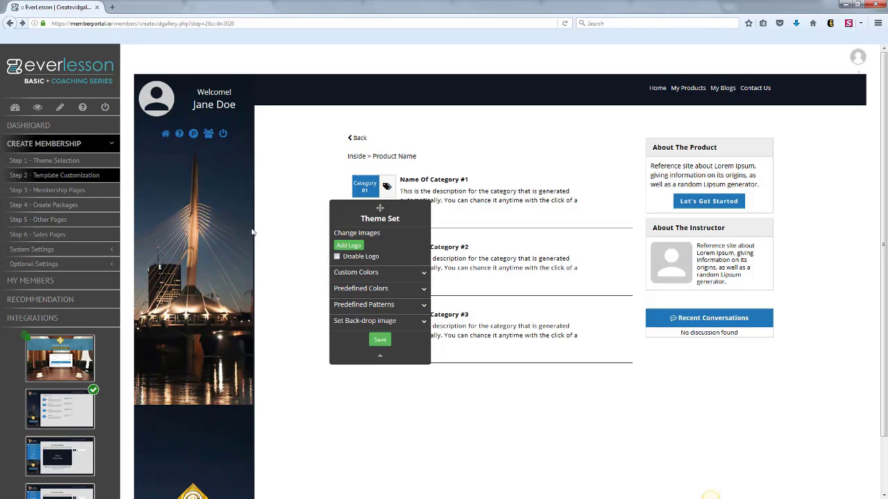
Try disabling the logo on the category page and look over its custom colors, revisiting the login page before returning.
{"action": "left_click_drag", "start_coordinate": [356, 206], "coordinate": [288, 227]}
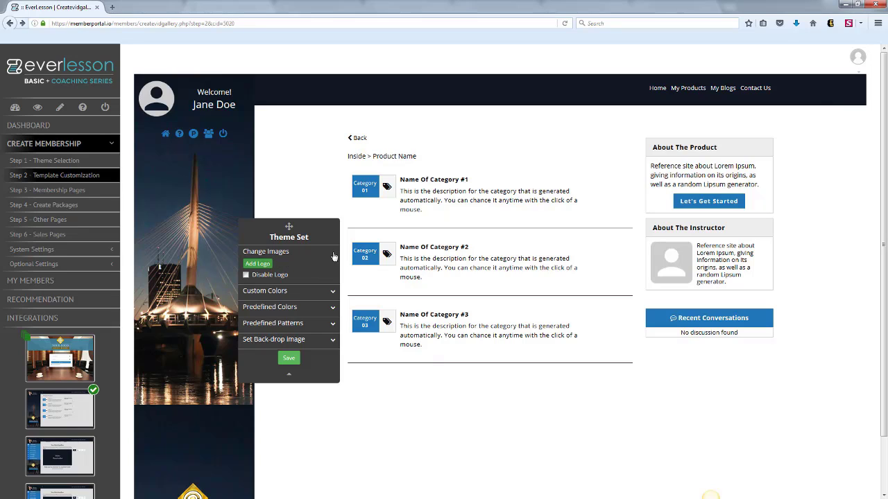
{"action": "left_click", "coordinate": [247, 275]}
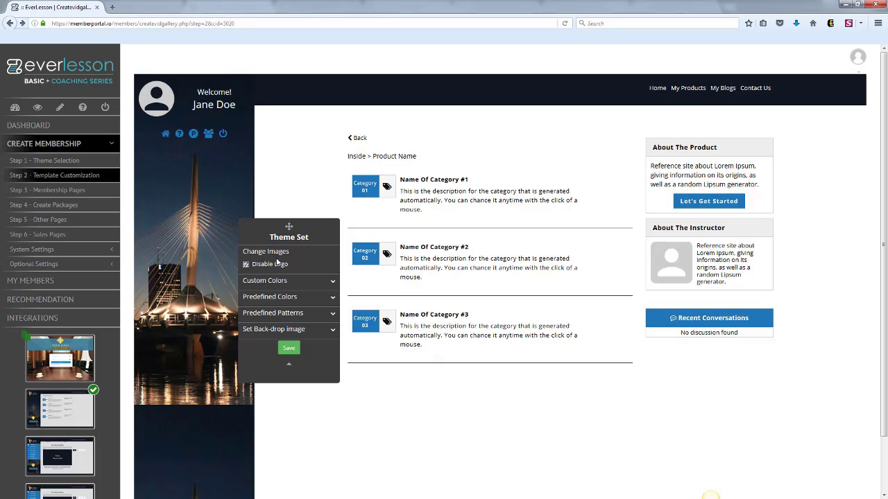
{"action": "left_click", "coordinate": [333, 284]}
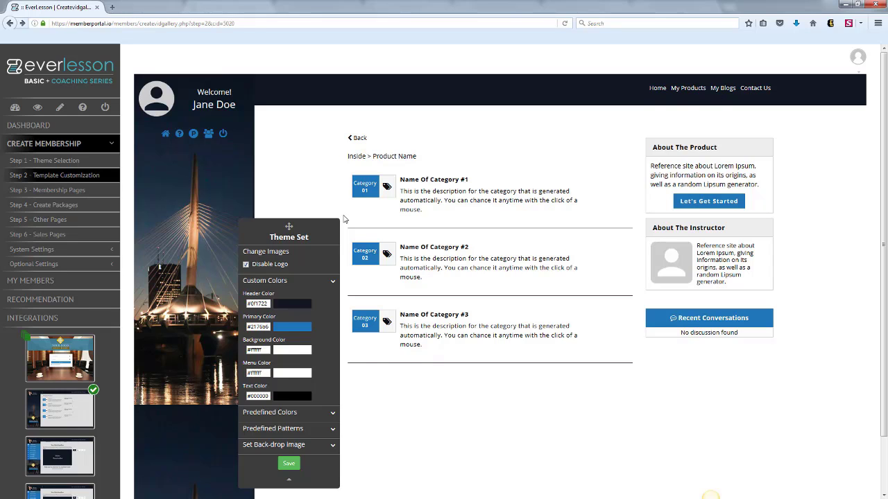
{"action": "left_click_drag", "start_coordinate": [289, 227], "coordinate": [278, 149]}
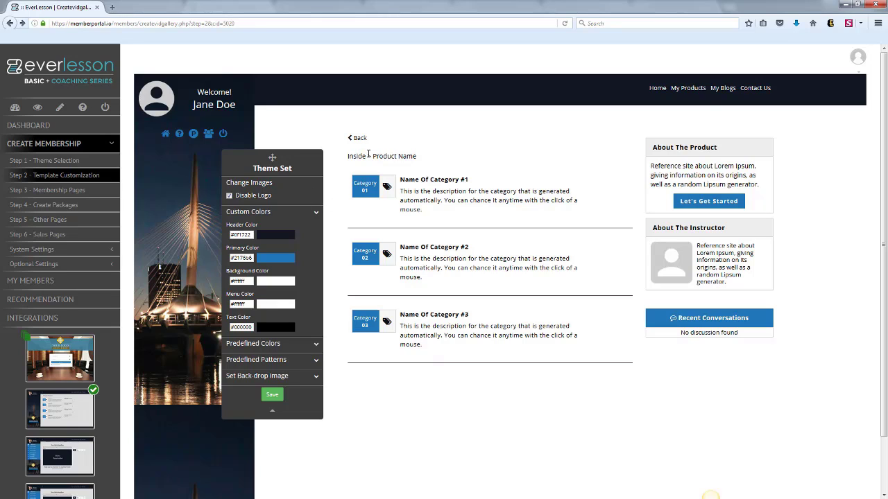
{"action": "left_click", "coordinate": [318, 210]}
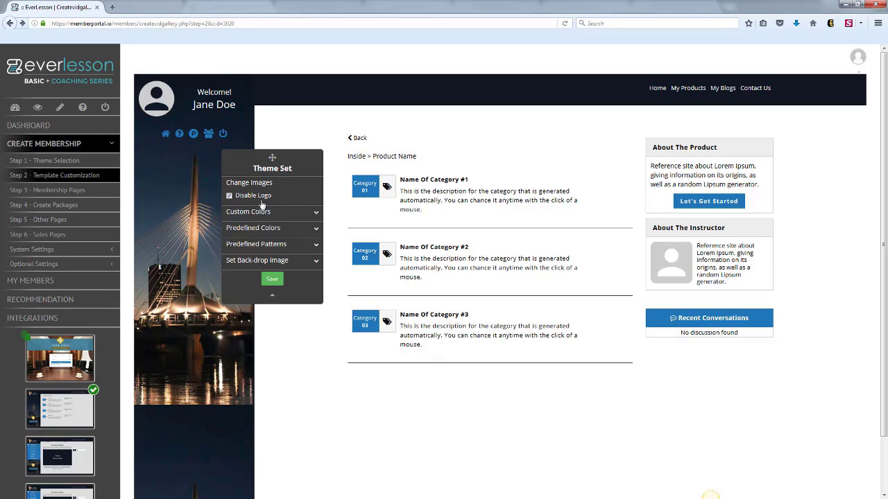
{"action": "left_click", "coordinate": [80, 364]}
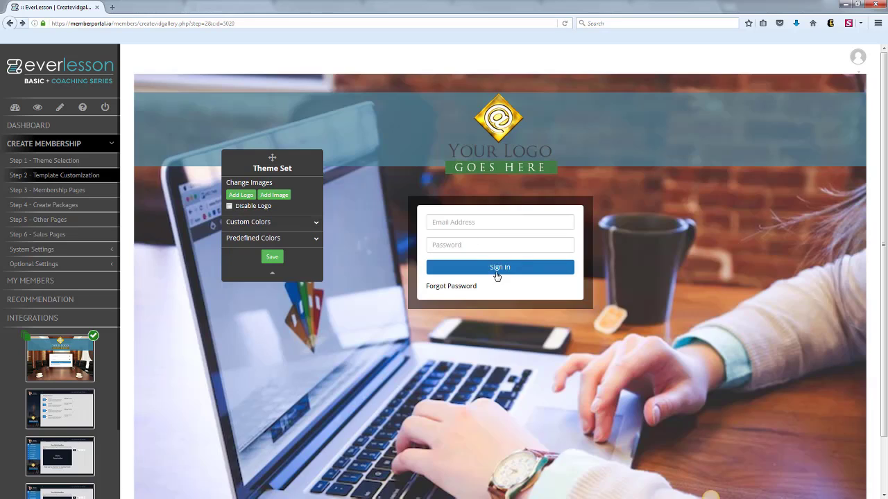
{"action": "left_click", "coordinate": [74, 408]}
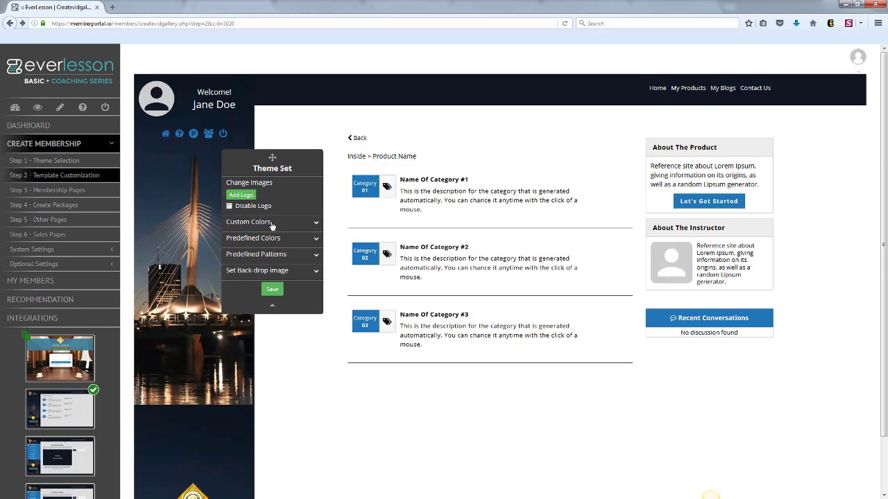
Try various predefined color schemes on the category page, ending with a teal header and orange accents.
{"action": "left_click", "coordinate": [316, 241]}
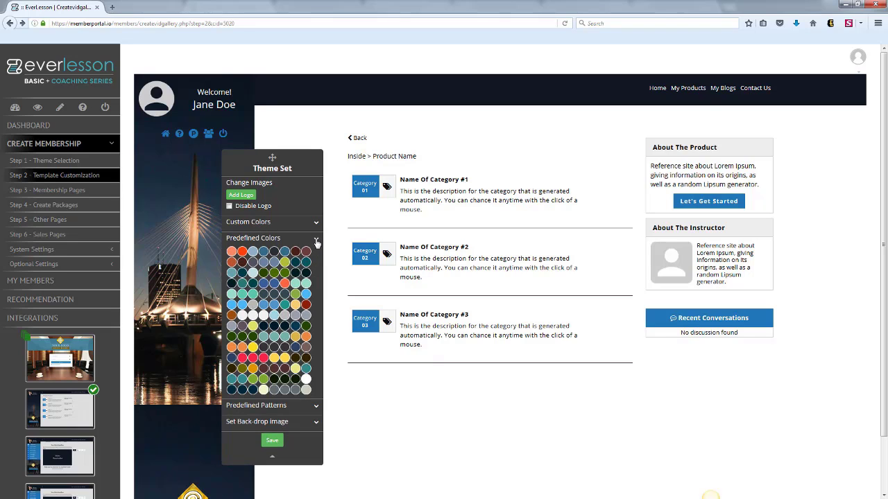
{"action": "left_click", "coordinate": [235, 252]}
{"action": "left_click", "coordinate": [243, 251]}
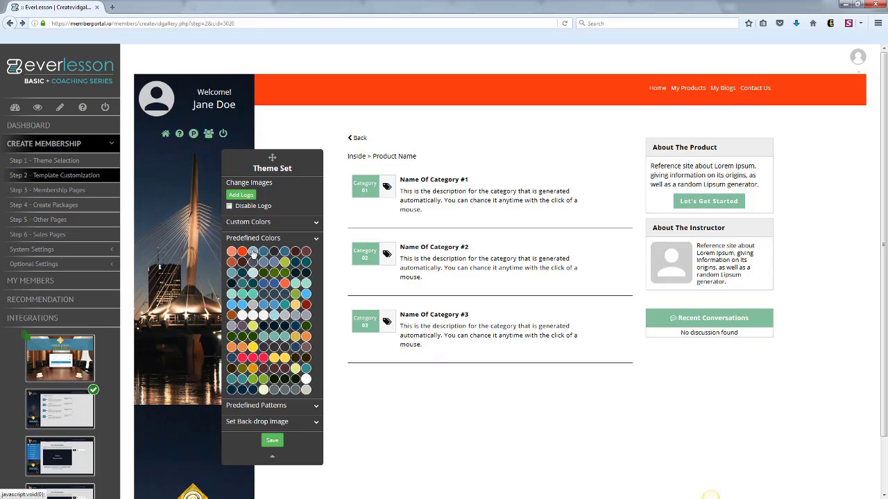
{"action": "left_click", "coordinate": [253, 252]}
{"action": "left_click", "coordinate": [266, 253]}
{"action": "left_click", "coordinate": [274, 252]}
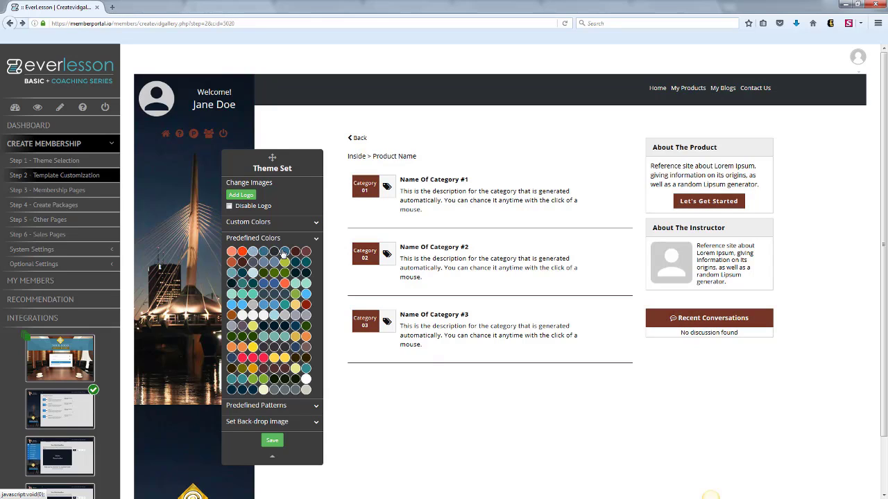
{"action": "left_click", "coordinate": [284, 251]}
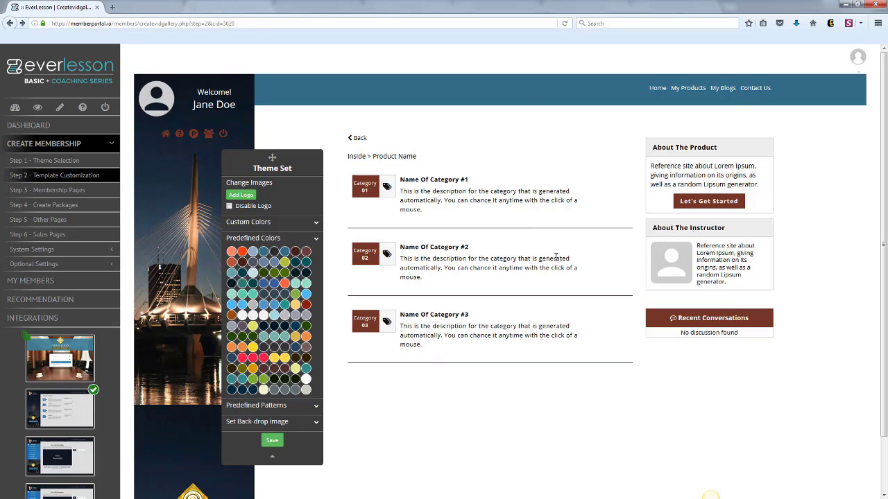
{"action": "left_click", "coordinate": [265, 285]}
{"action": "left_click", "coordinate": [274, 293]}
{"action": "left_click", "coordinate": [283, 325]}
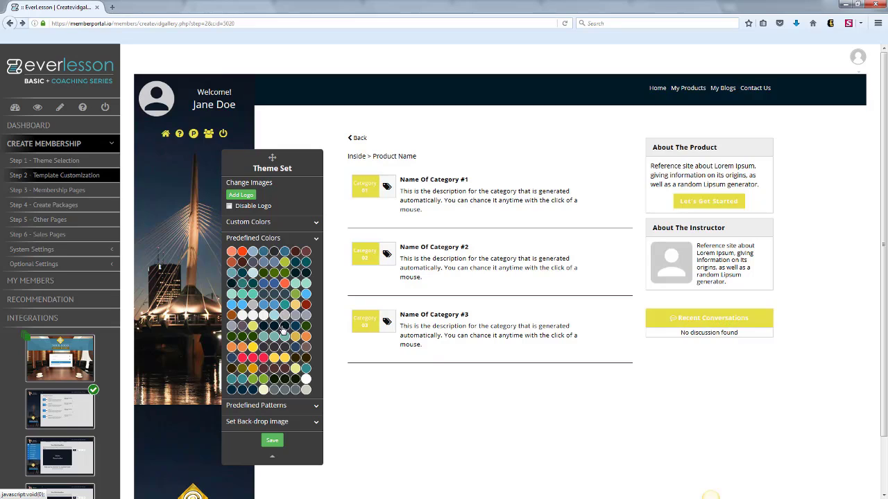
{"action": "left_click", "coordinate": [267, 331]}
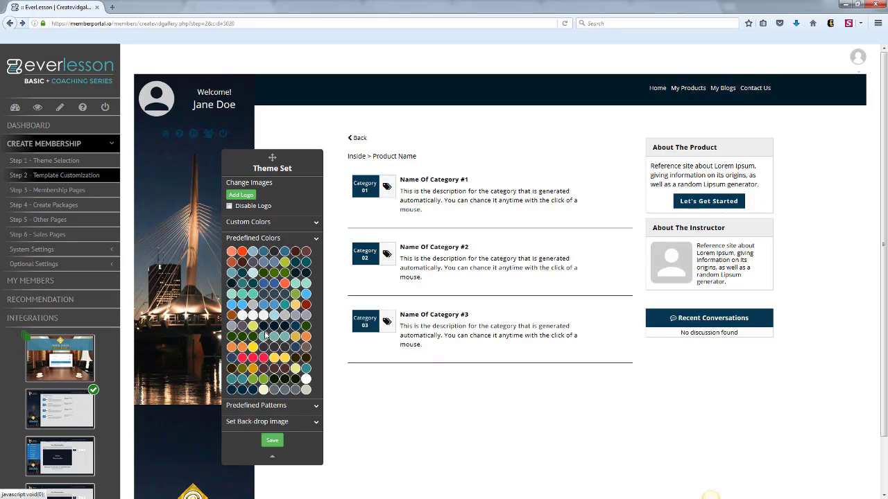
{"action": "left_click", "coordinate": [241, 392]}
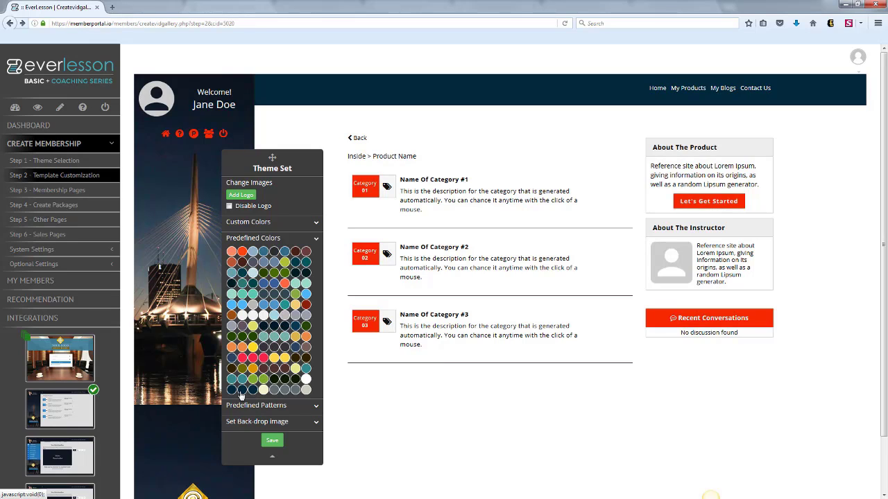
{"action": "left_click", "coordinate": [236, 392]}
{"action": "left_click", "coordinate": [231, 392]}
{"action": "left_click", "coordinate": [240, 383]}
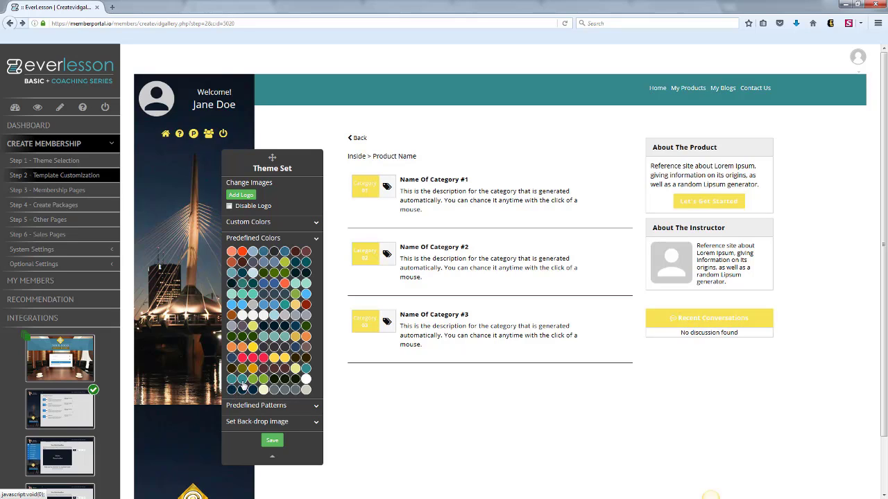
{"action": "left_click", "coordinate": [242, 383]}
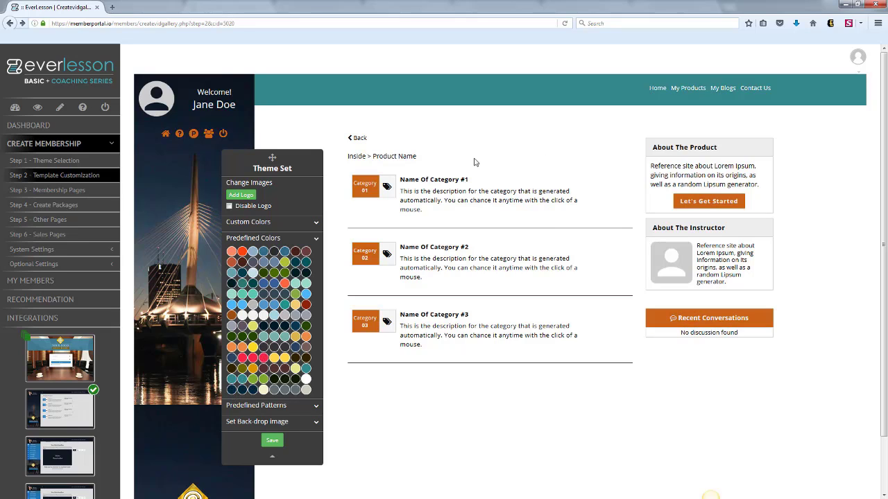
Insert the dark red-and-blue gradient from the library images as the category page's back-drop image, using the Cover/Stretch background type.
{"action": "left_click_drag", "start_coordinate": [266, 156], "coordinate": [404, 103]}
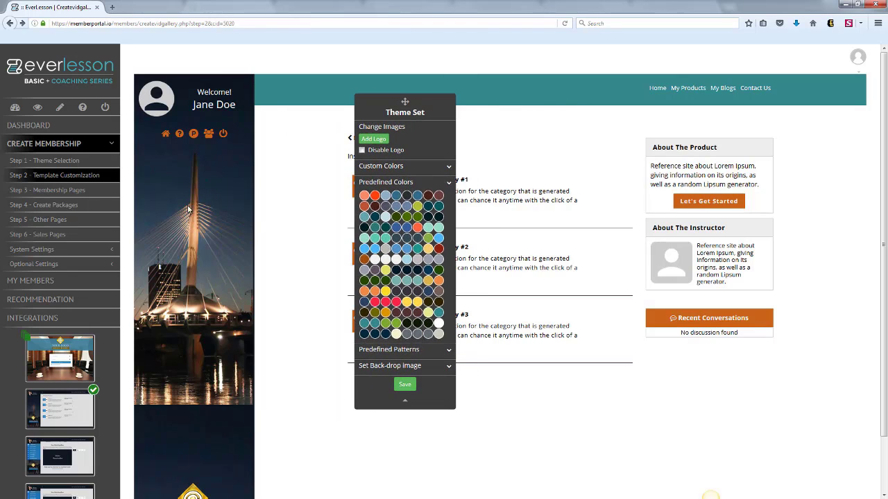
{"action": "left_click", "coordinate": [450, 367]}
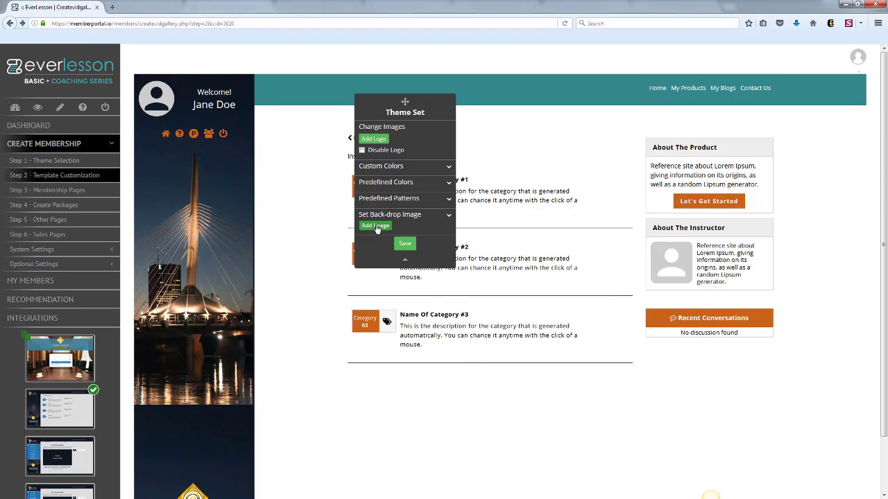
{"action": "left_click", "coordinate": [375, 225]}
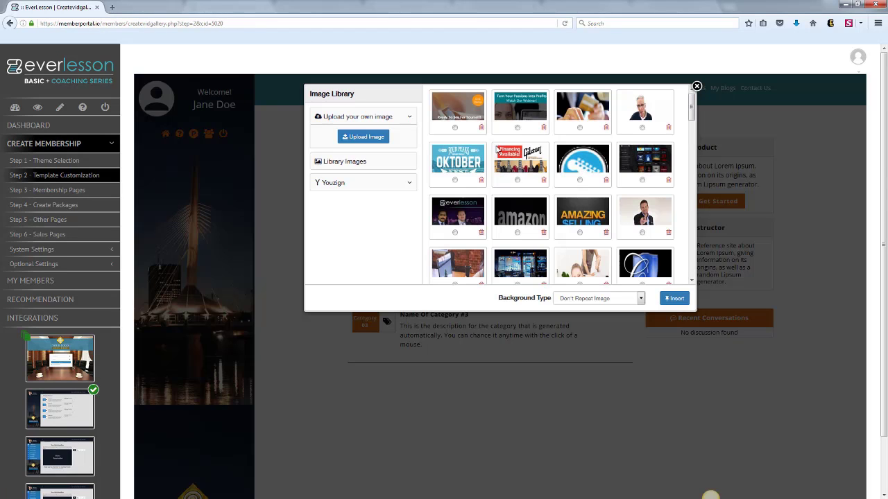
{"action": "left_click", "coordinate": [372, 161]}
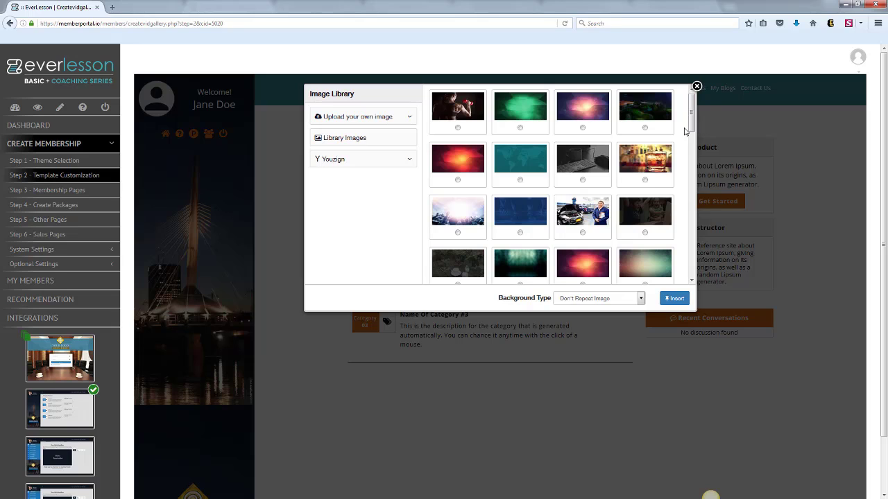
{"action": "left_click_drag", "start_coordinate": [691, 117], "coordinate": [697, 170]}
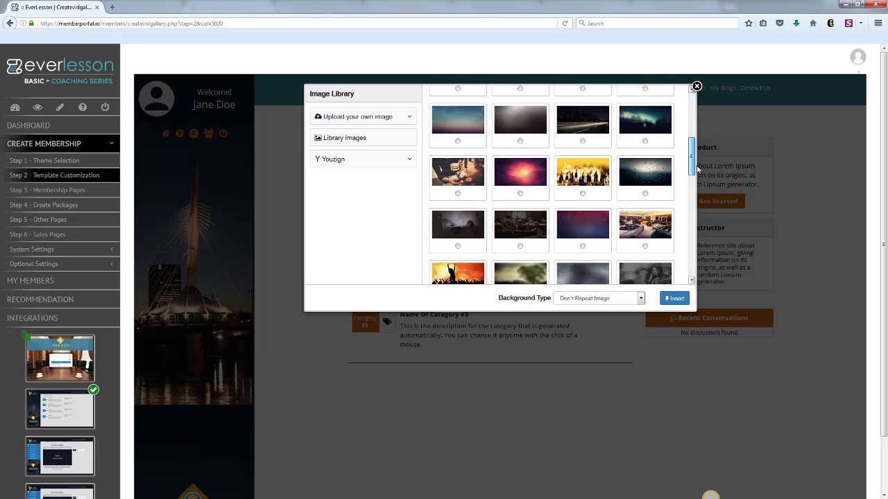
{"action": "scroll", "coordinate": [653, 197], "scroll_direction": "down", "scroll_amount": 1}
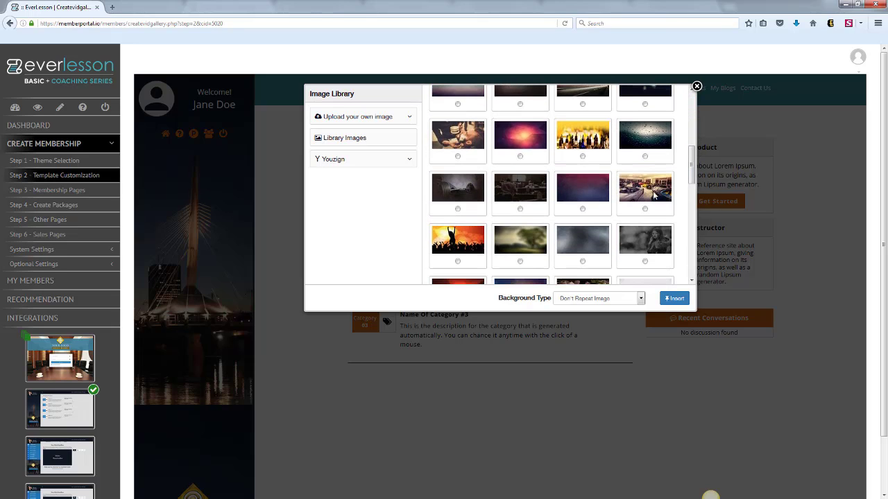
{"action": "left_click", "coordinate": [645, 301]}
{"action": "left_click", "coordinate": [626, 321]}
{"action": "left_click", "coordinate": [672, 298]}
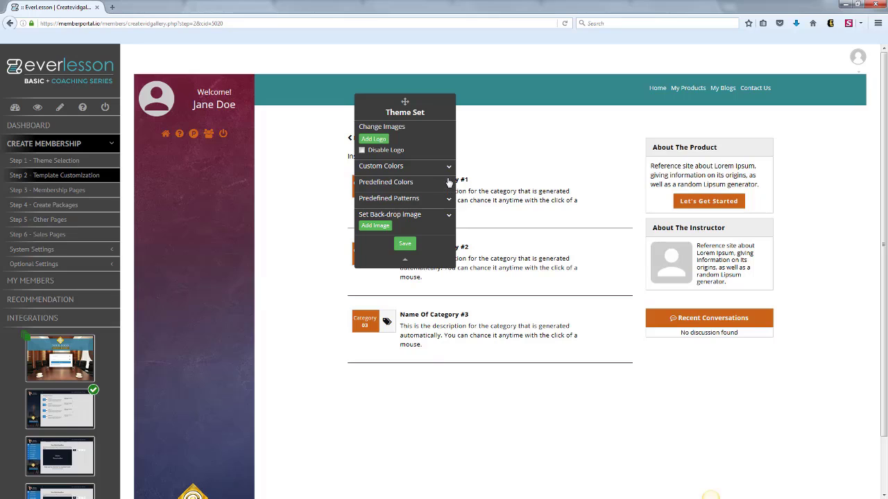
Apply the predefined scheme with a slate-gray header and muted blue accents, save the category page, and open the video module page.
{"action": "left_click", "coordinate": [446, 183]}
{"action": "left_click", "coordinate": [374, 206]}
{"action": "left_click", "coordinate": [385, 206]}
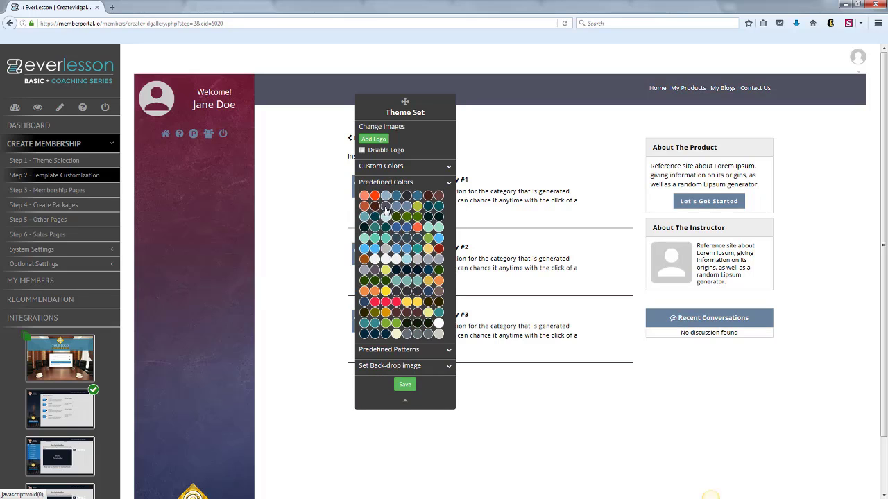
{"action": "left_click_drag", "start_coordinate": [402, 97], "coordinate": [347, 111]}
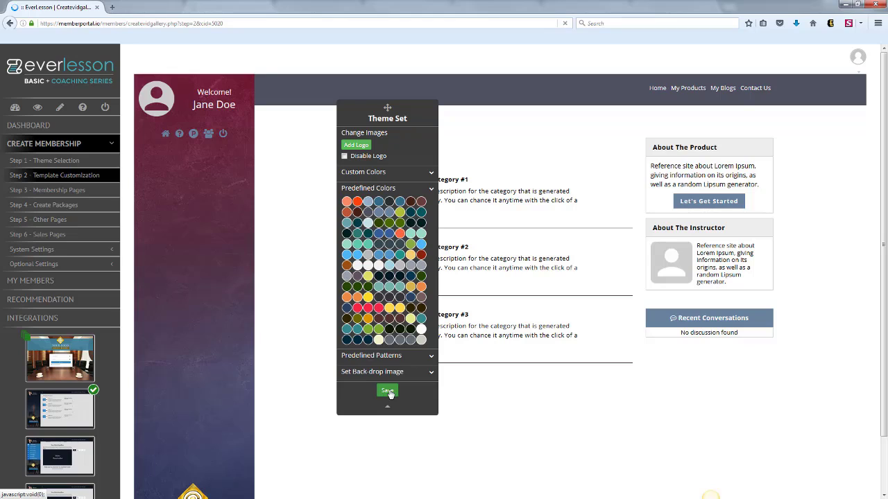
{"action": "left_click", "coordinate": [388, 391]}
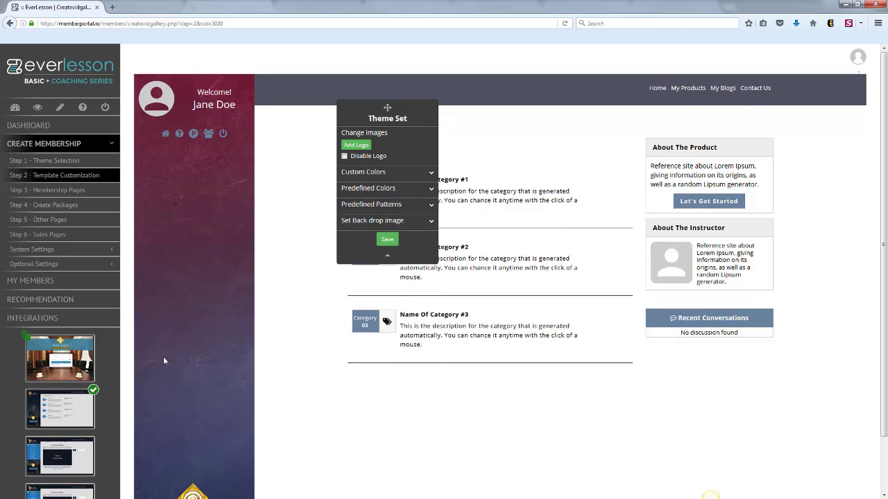
{"action": "left_click", "coordinate": [354, 279]}
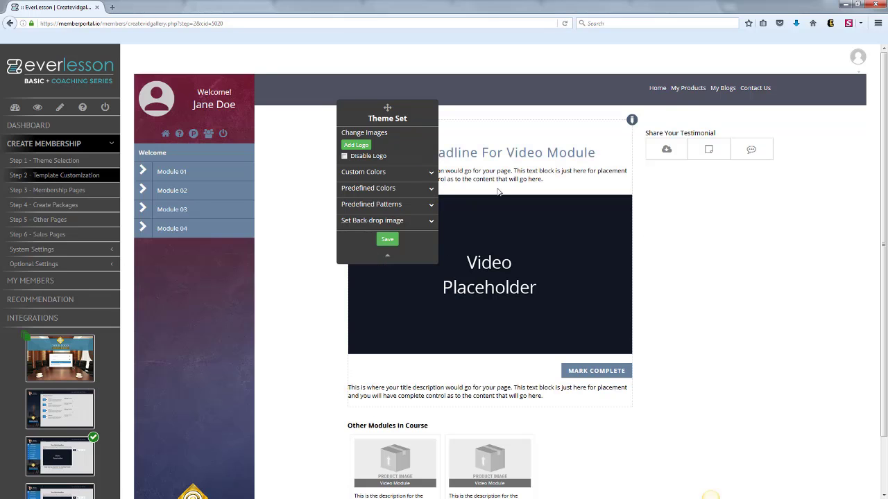
Save the content module page's theme settings, then open the Step 3 membership pages and expand the default product.
{"action": "left_click_drag", "start_coordinate": [387, 108], "coordinate": [693, 231]}
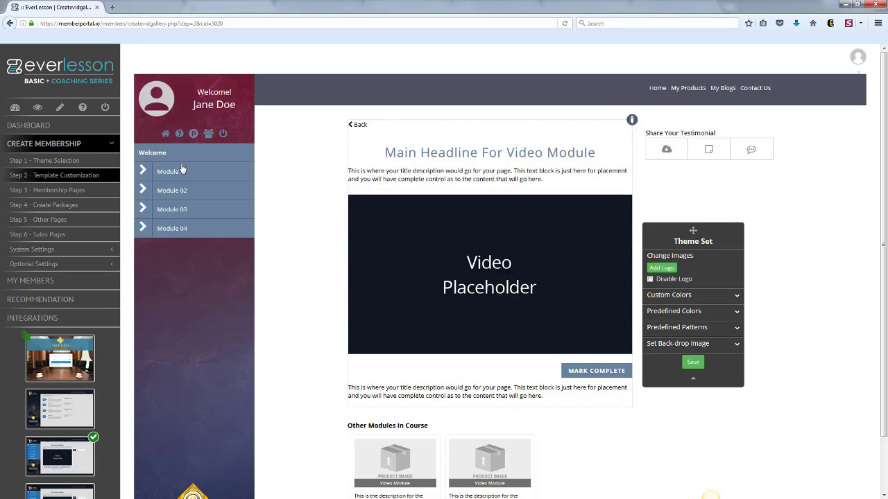
{"action": "left_click", "coordinate": [68, 491]}
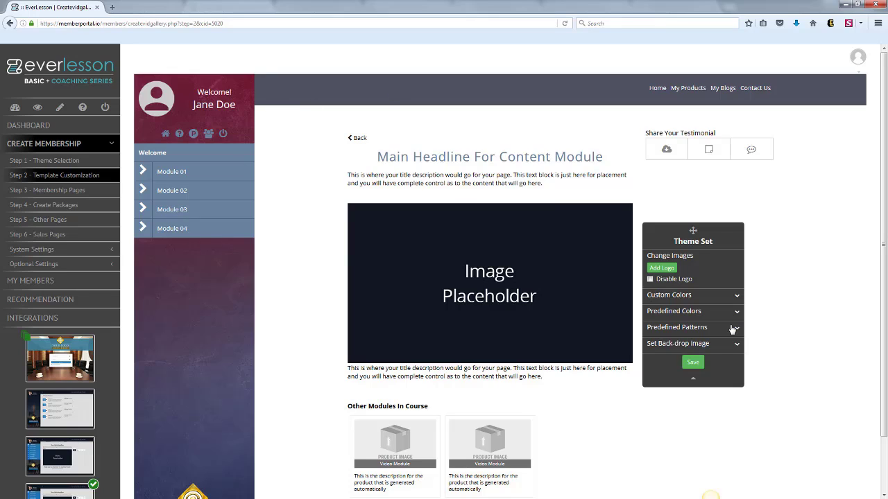
{"action": "left_click", "coordinate": [693, 362]}
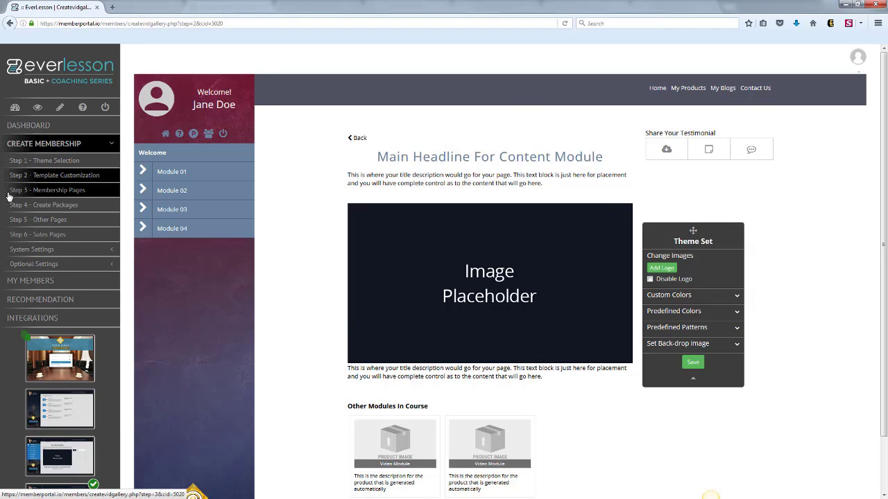
{"action": "left_click", "coordinate": [38, 192]}
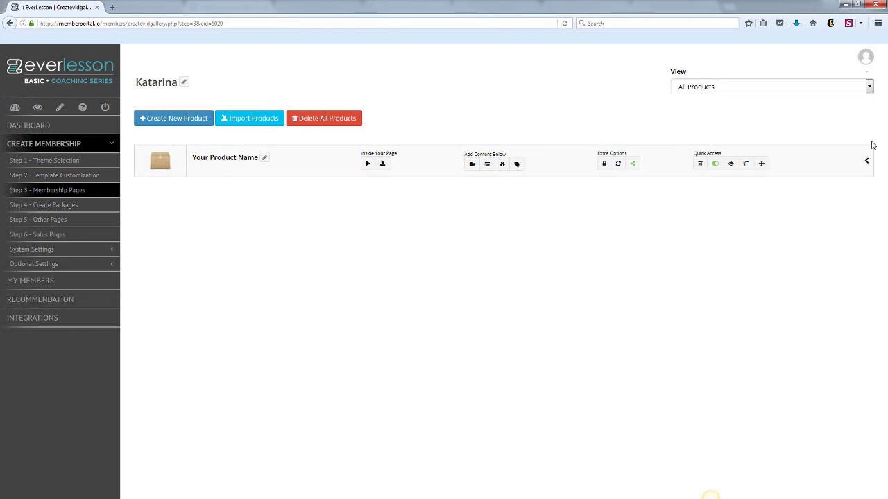
{"action": "left_click", "coordinate": [867, 162]}
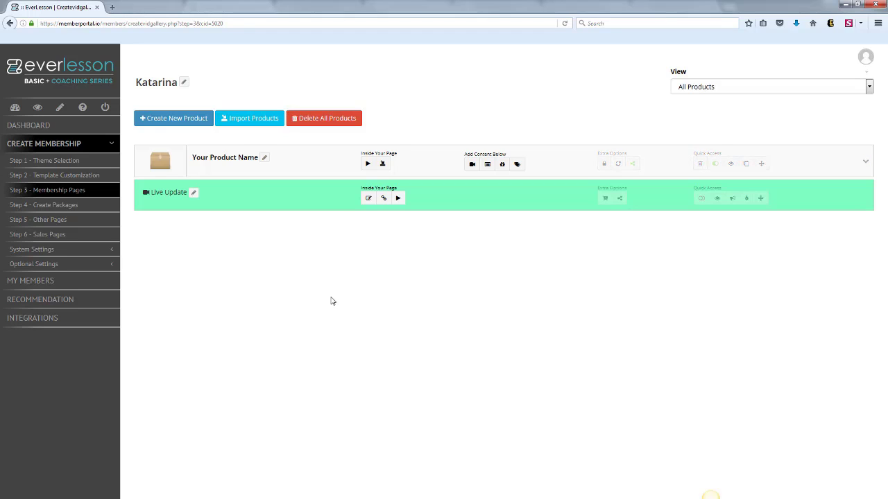
Look over the title and short description fields of the new product form and close it without saving.
{"action": "left_click", "coordinate": [177, 119]}
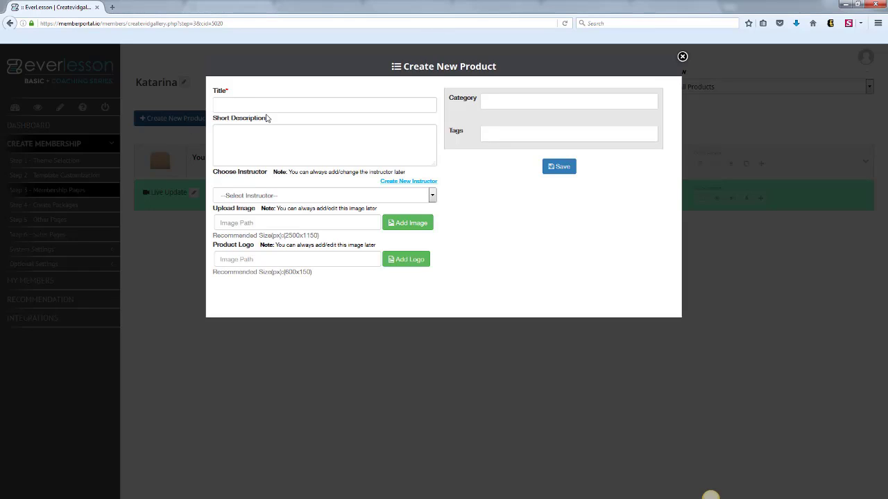
{"action": "left_click", "coordinate": [229, 104]}
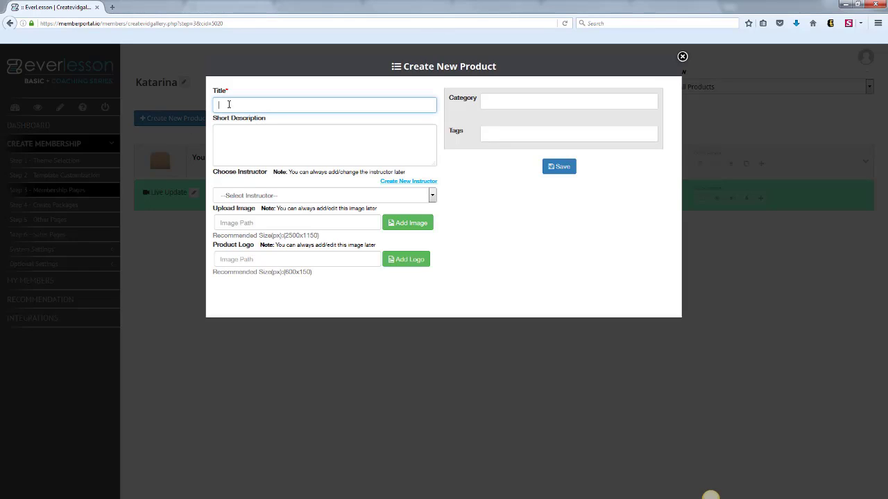
{"action": "left_click", "coordinate": [244, 137]}
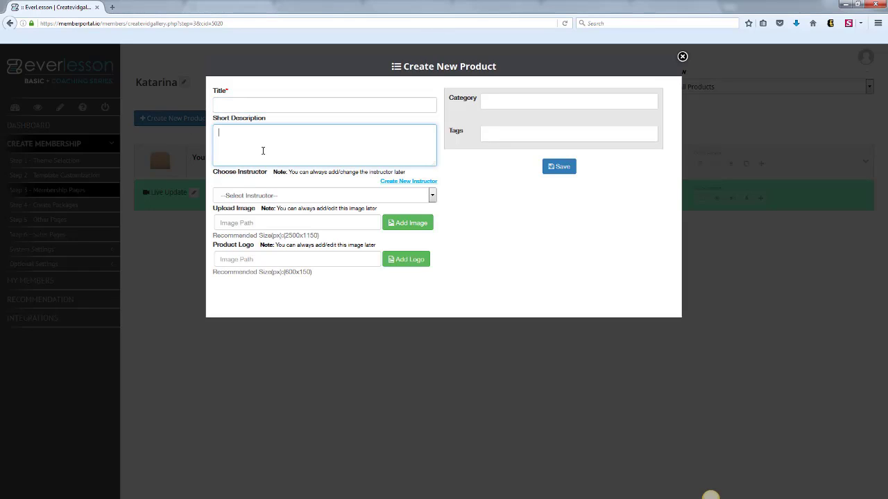
{"action": "left_click", "coordinate": [683, 57]}
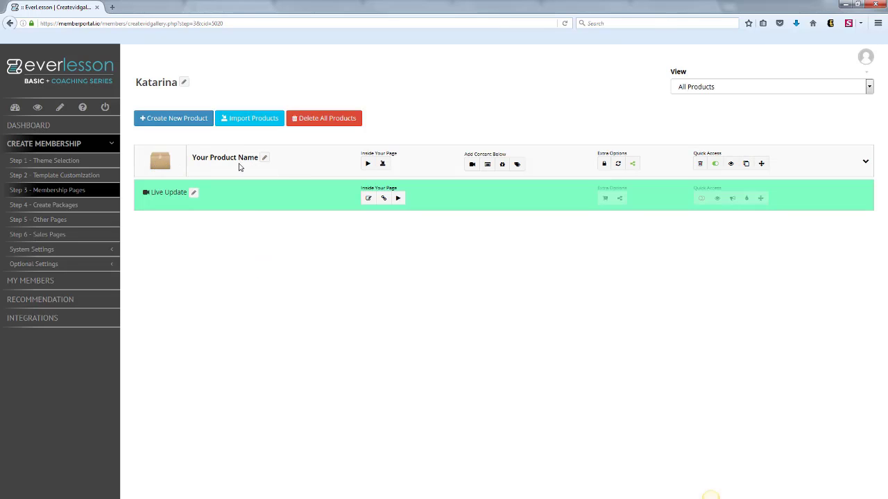
Retitle the default product with the instructor's first name in possessive form followed by "Green Screen Training".
{"action": "left_click", "coordinate": [262, 162]}
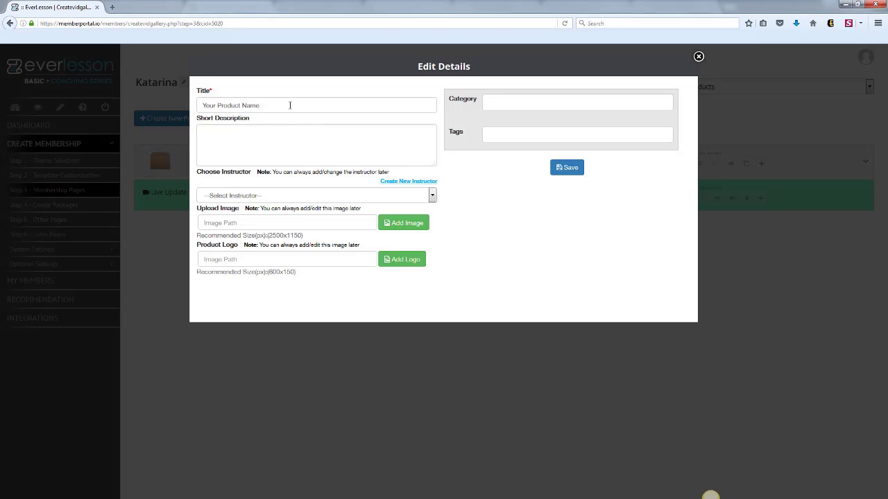
{"action": "left_click_drag", "start_coordinate": [289, 105], "coordinate": [200, 106]}
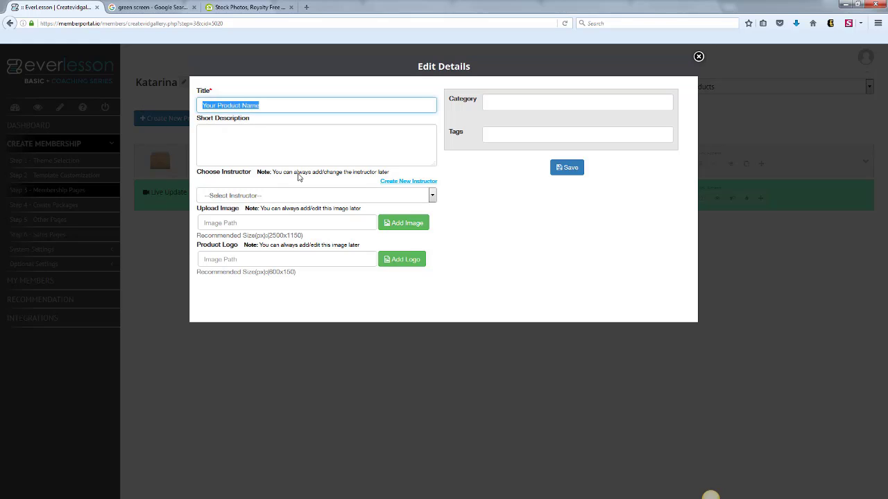
{"action": "key", "text": "BackSpace"}
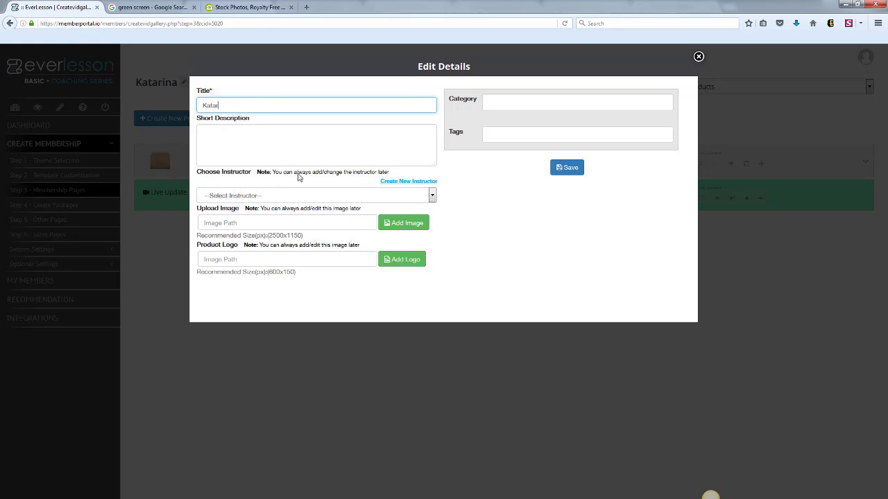
{"action": "type", "text": "Katarina's Green Screen Training"}
Write a short description saying the named instructor teaches "how to create your own Green Screen Videos", and assign that instructor to the product.
{"action": "key", "text": "Tab"}
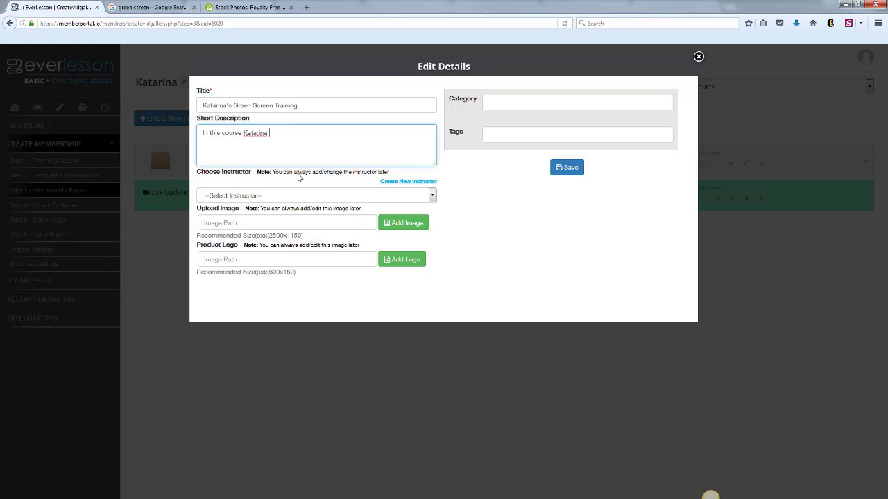
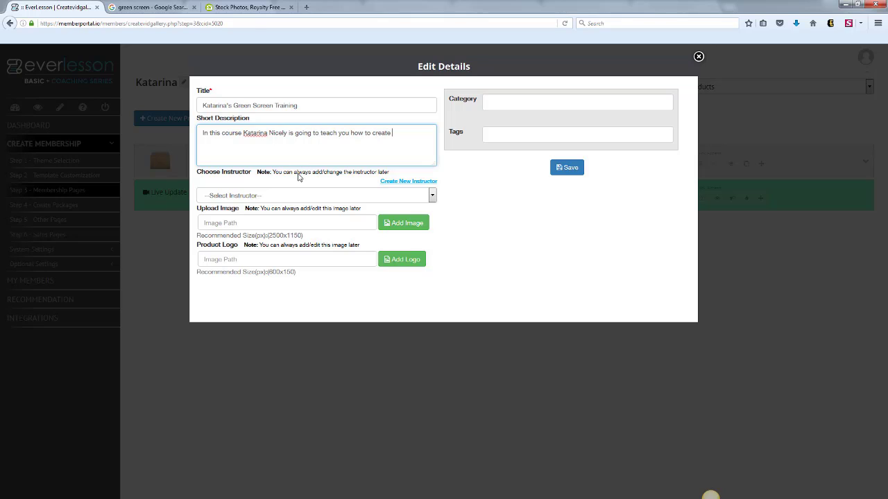
{"action": "type", "text": "you how to create your own Green Screen Videos"}
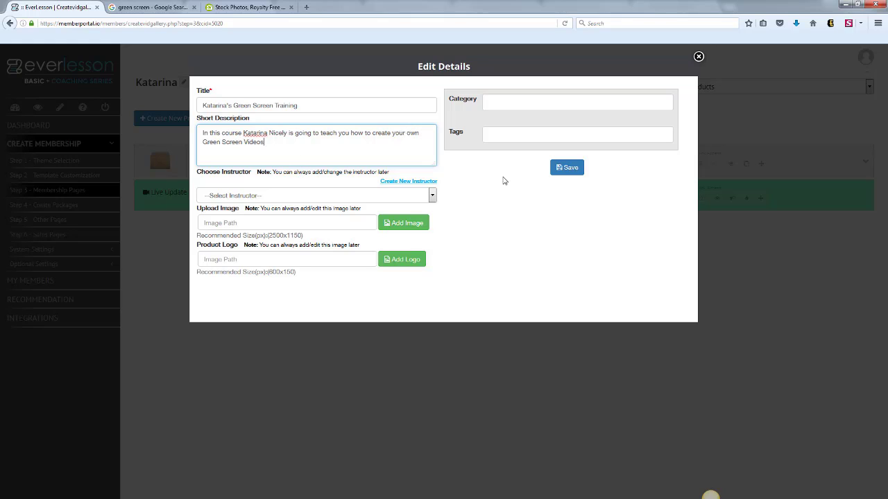
{"action": "left_click", "coordinate": [431, 198]}
{"action": "left_click", "coordinate": [301, 216]}
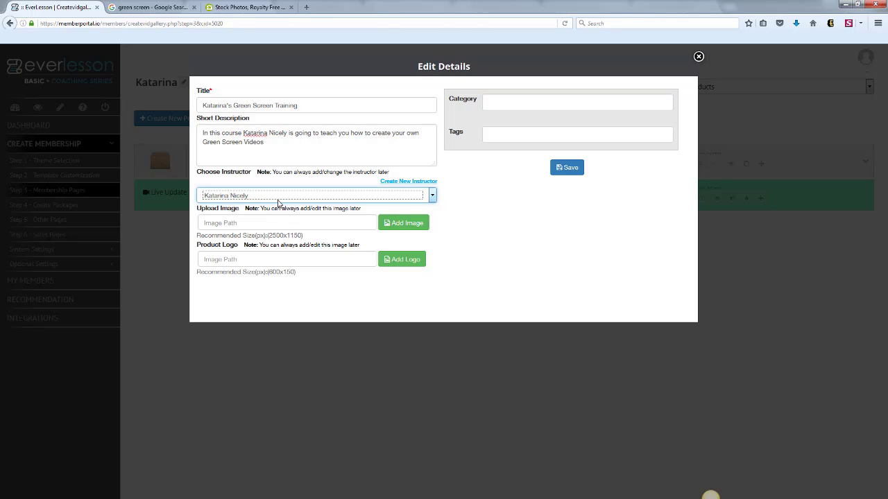
View the Google green screen photo and the Depositphotos site as image sources, and insert the library's green screen studio photo as the product image.
{"action": "left_click", "coordinate": [409, 221]}
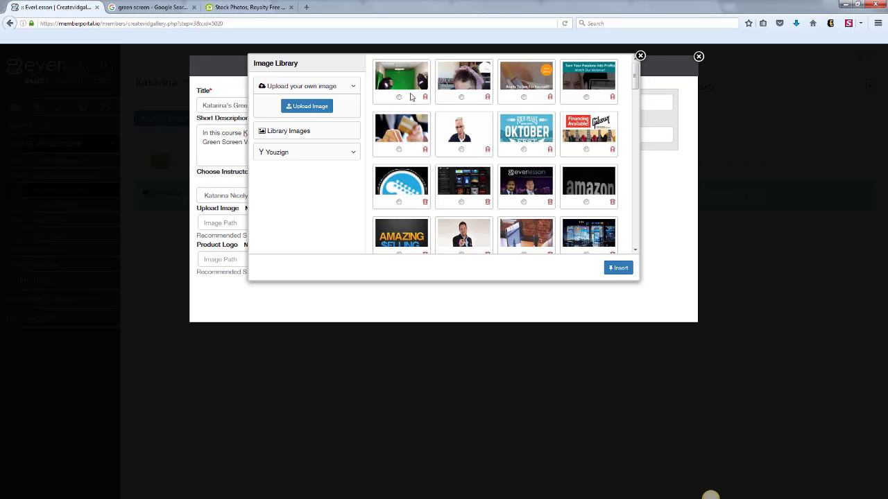
{"action": "left_click", "coordinate": [156, 7]}
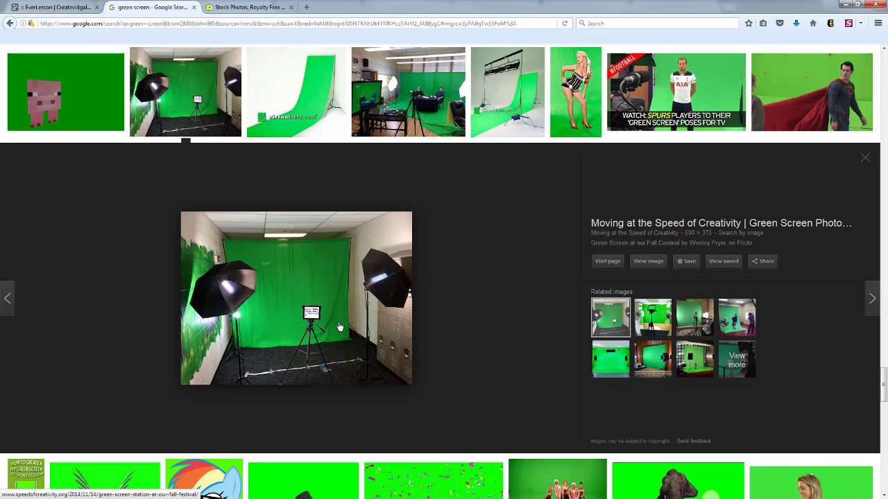
{"action": "left_click", "coordinate": [251, 6]}
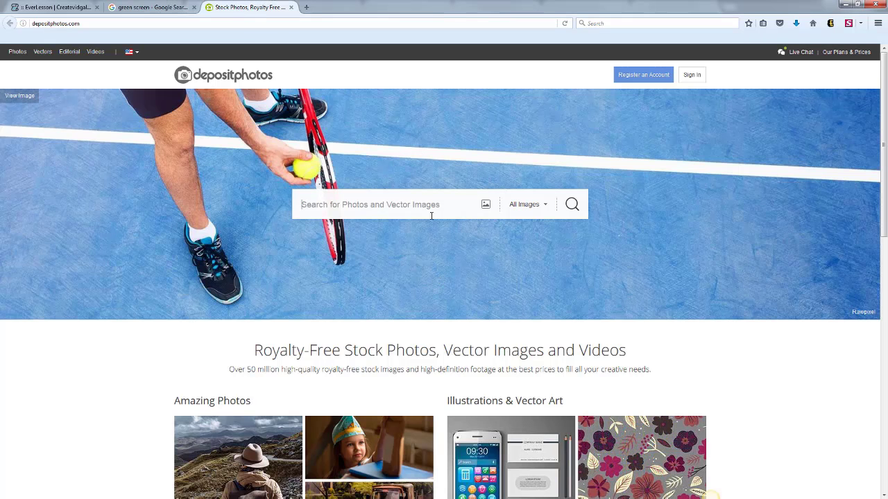
{"action": "left_click", "coordinate": [150, 8]}
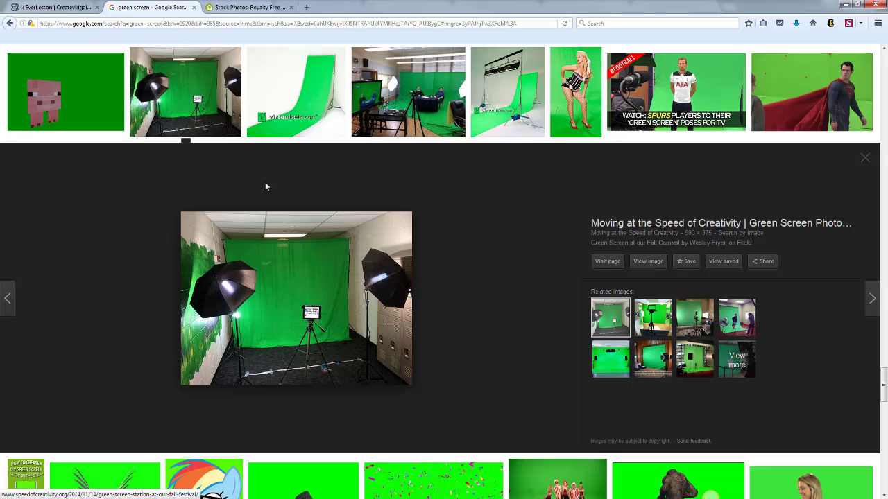
{"action": "left_click", "coordinate": [56, 7]}
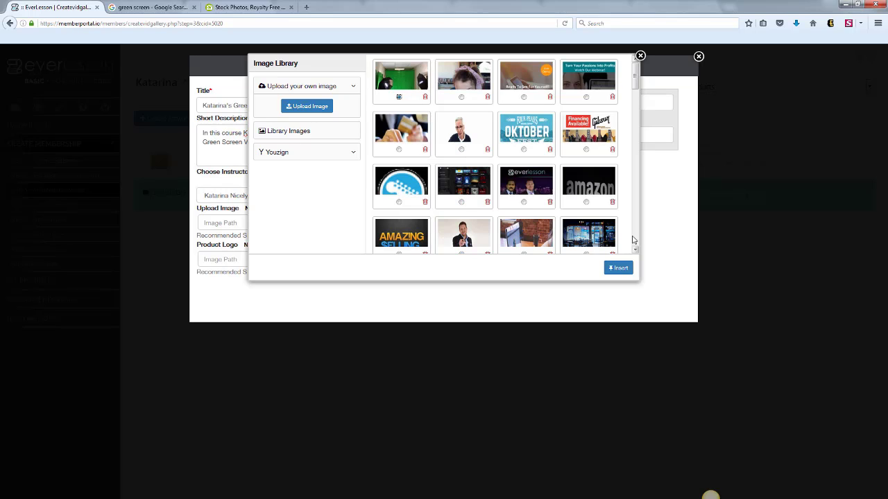
{"action": "left_click", "coordinate": [618, 268]}
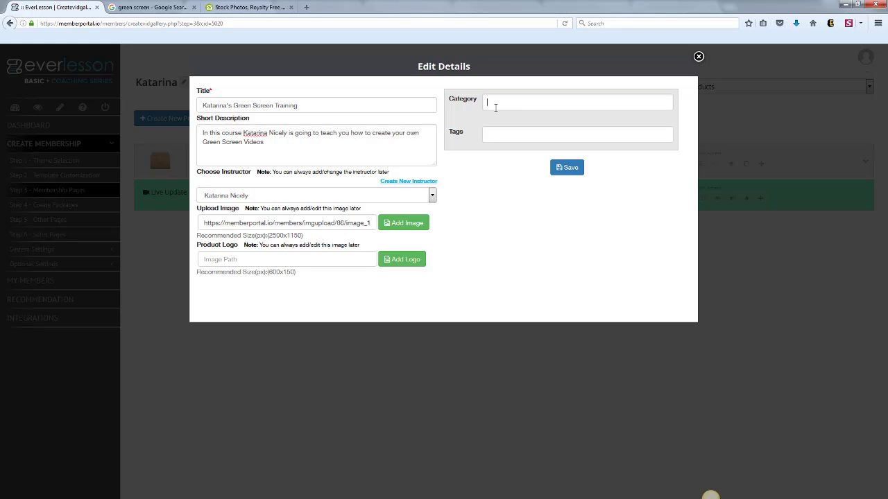
Add the category "green screen training" to the product.
{"action": "type", "text": "reen "}
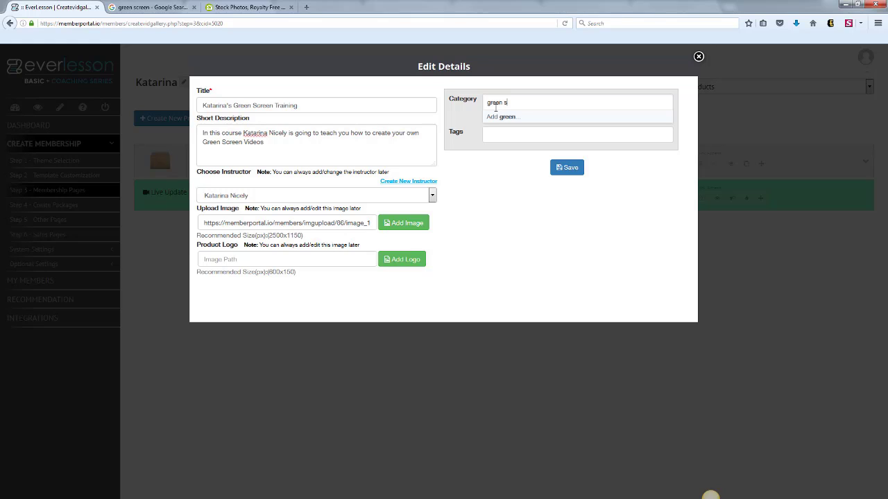
{"action": "type", "text": "screen trainnig"}
{"action": "type", "text": "ing"}
{"action": "key", "text": "Return"}
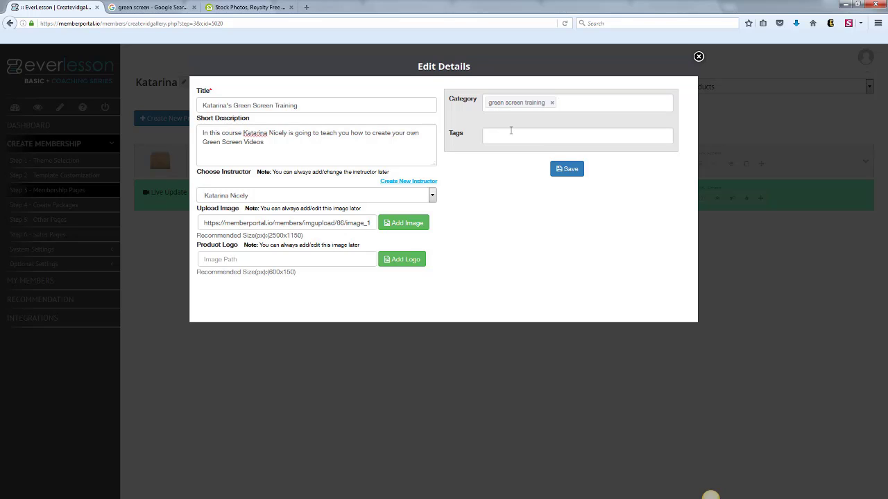
Add the tags "green screen" and the instructor's first name, and save the product details.
{"action": "left_click", "coordinate": [510, 135]}
{"action": "type", "text": "green screen"}
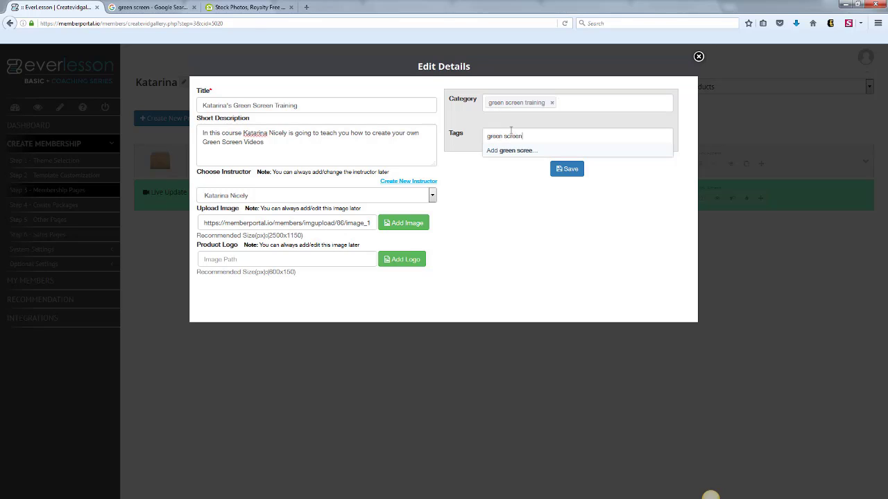
{"action": "key", "text": "Return"}
{"action": "type", "text": "katari"}
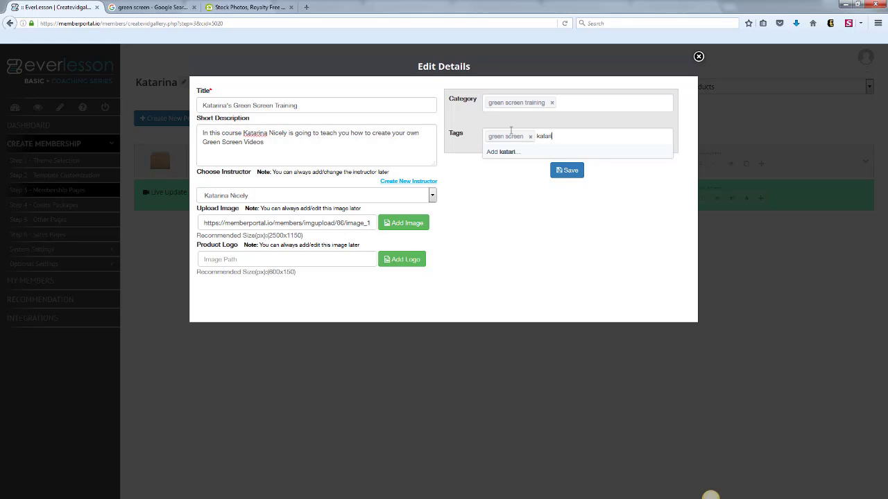
{"action": "type", "text": "na"}
{"action": "key", "text": "Return"}
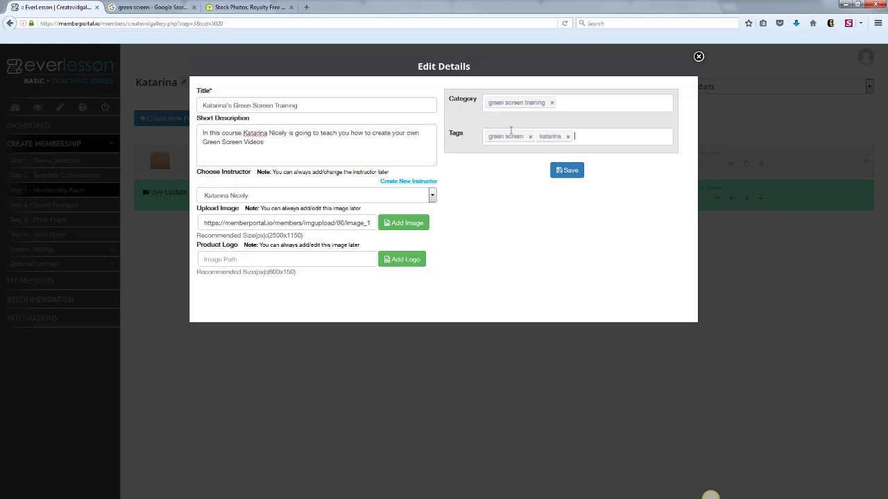
{"action": "left_click", "coordinate": [575, 171]}
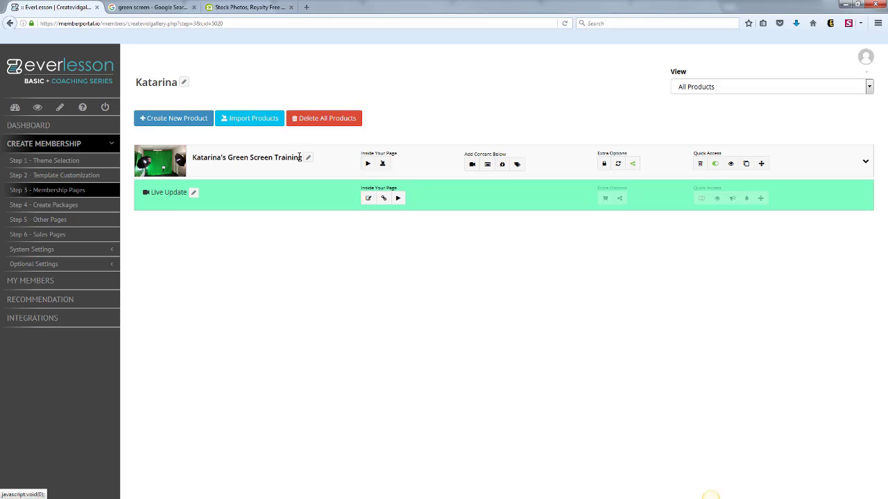
Preview the green screen training product's member page, examining its product and instructor information, and close the preview.
{"action": "left_click", "coordinate": [731, 165]}
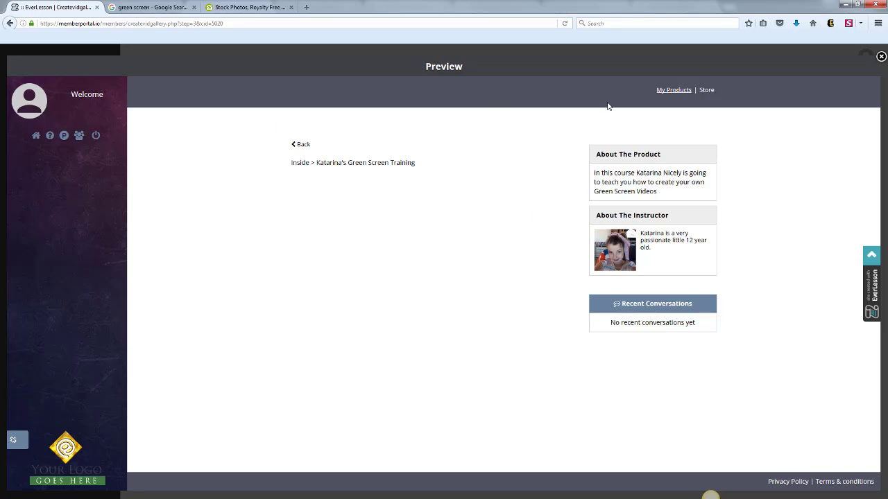
{"action": "left_click", "coordinate": [880, 55]}
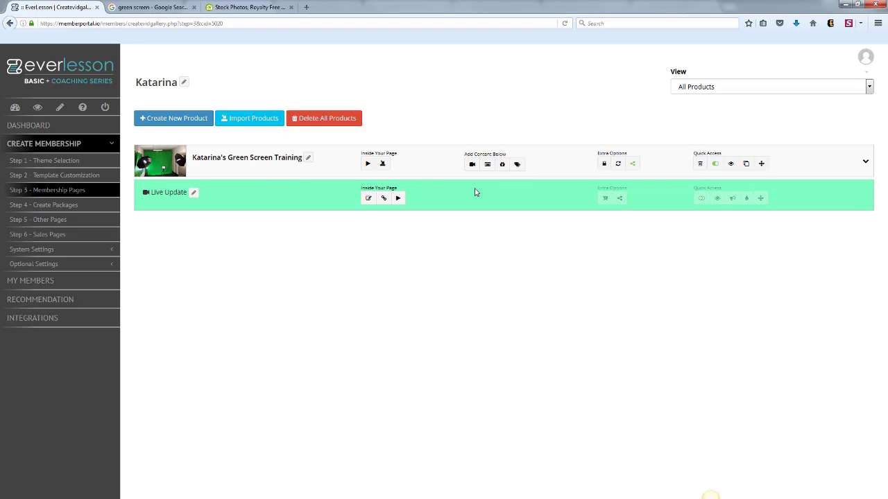
View the product filter's choices and the Live Update module's live broadcast settings, and close them without changes.
{"action": "left_click", "coordinate": [868, 89]}
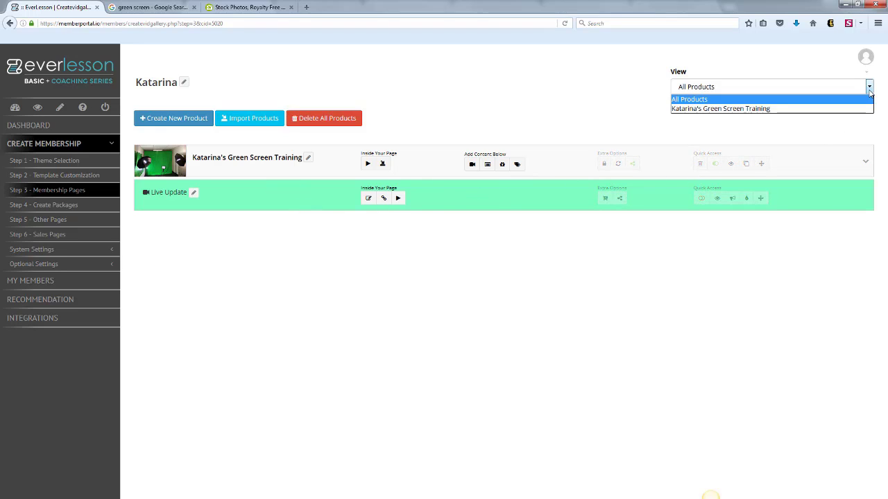
{"action": "left_click", "coordinate": [778, 125]}
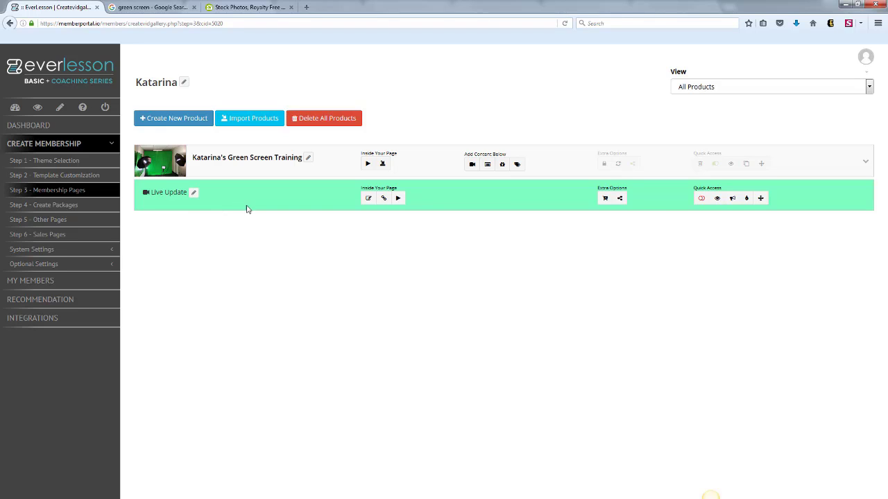
{"action": "left_click", "coordinate": [731, 199]}
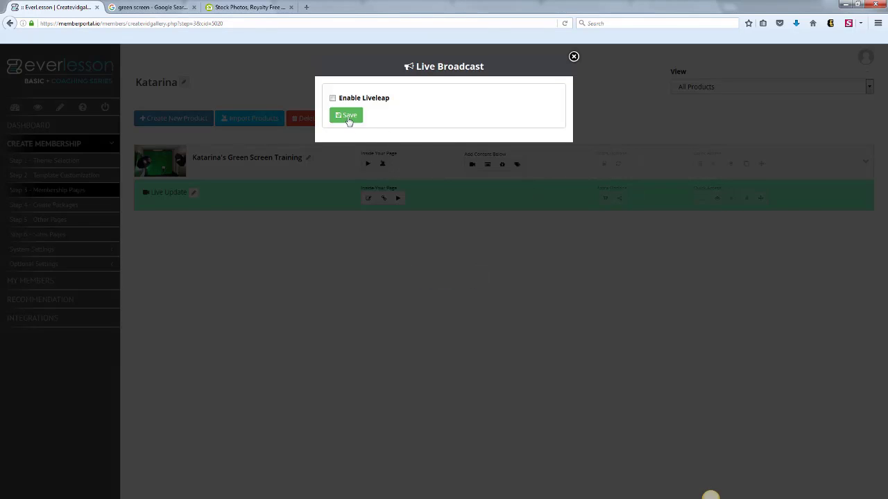
{"action": "left_click", "coordinate": [572, 58]}
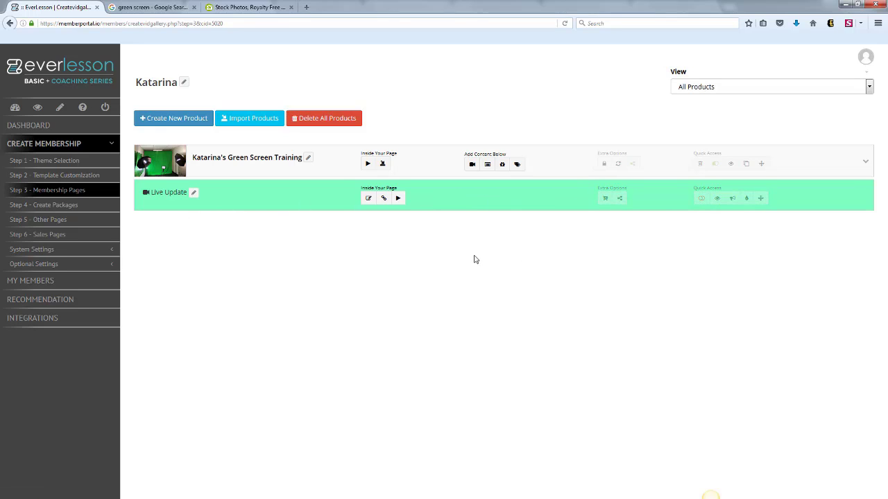
Add a video page to the green screen training titled "Welcome Video", described as "Welcome to the training. I am excited that you are here", and save it.
{"action": "left_click", "coordinate": [471, 166]}
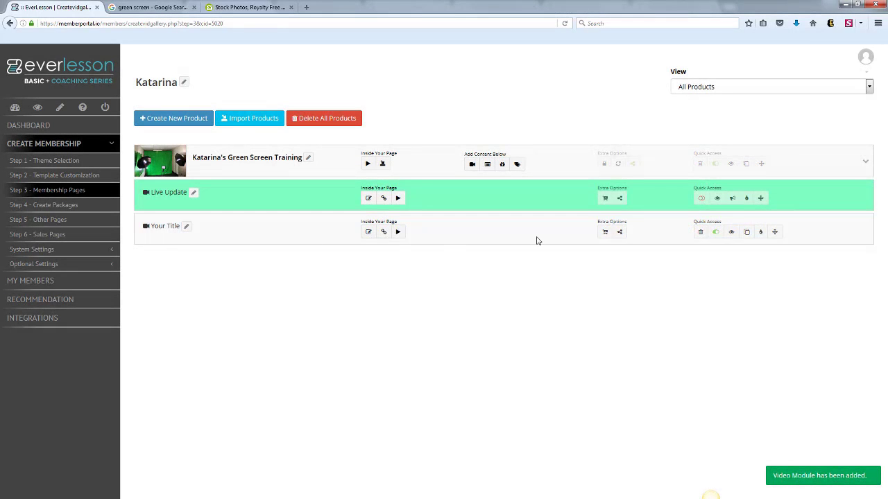
{"action": "left_click", "coordinate": [186, 226]}
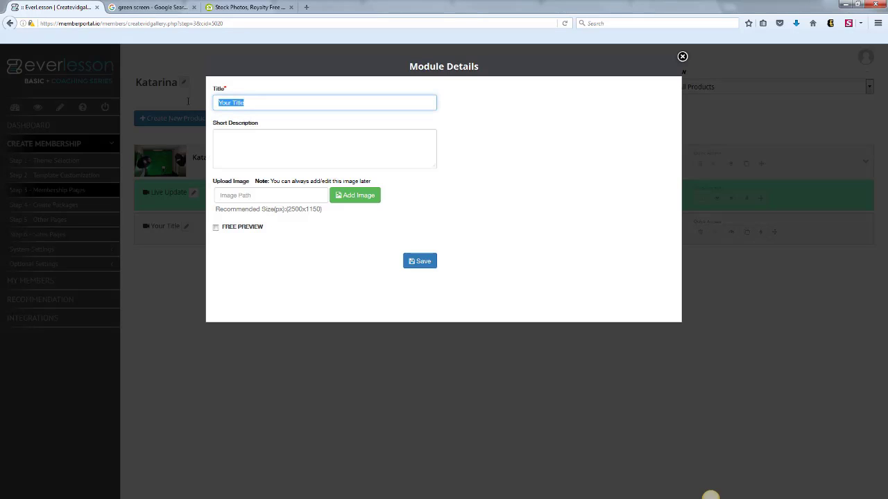
{"action": "type", "text": "Welcome Video"}
{"action": "left_click", "coordinate": [240, 140]}
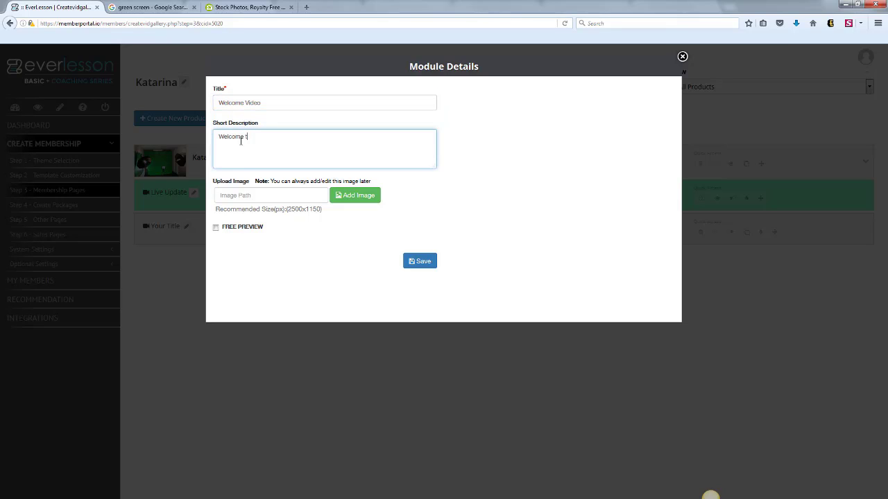
{"action": "type", "text": "Welcome to the training.  I am excited that you are here"}
{"action": "left_click", "coordinate": [289, 188]}
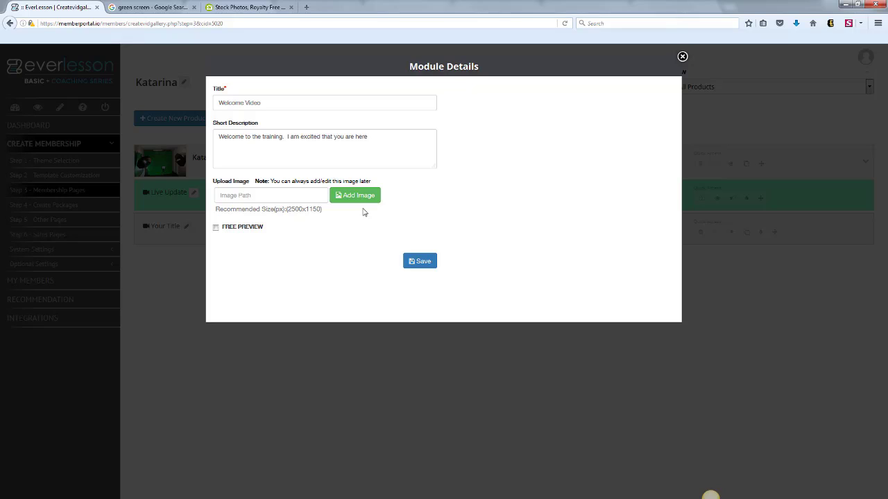
{"action": "left_click", "coordinate": [420, 267]}
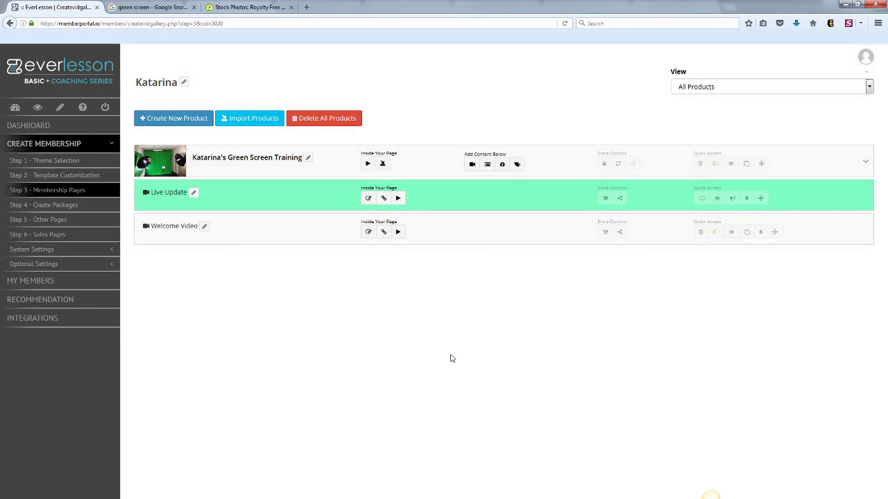
Start a new YouTube video for the Welcome Video page, copying in the URL of the "kats video" page open on YouTube.
{"action": "left_click", "coordinate": [398, 233]}
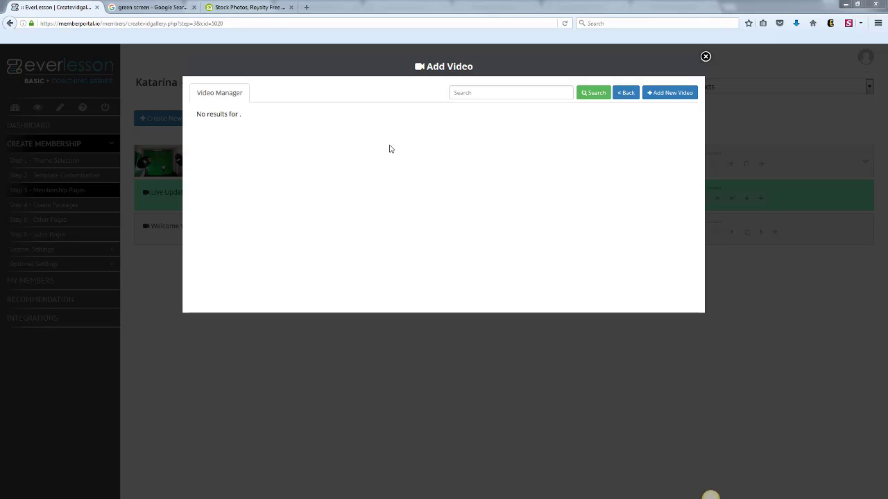
{"action": "left_click", "coordinate": [663, 94]}
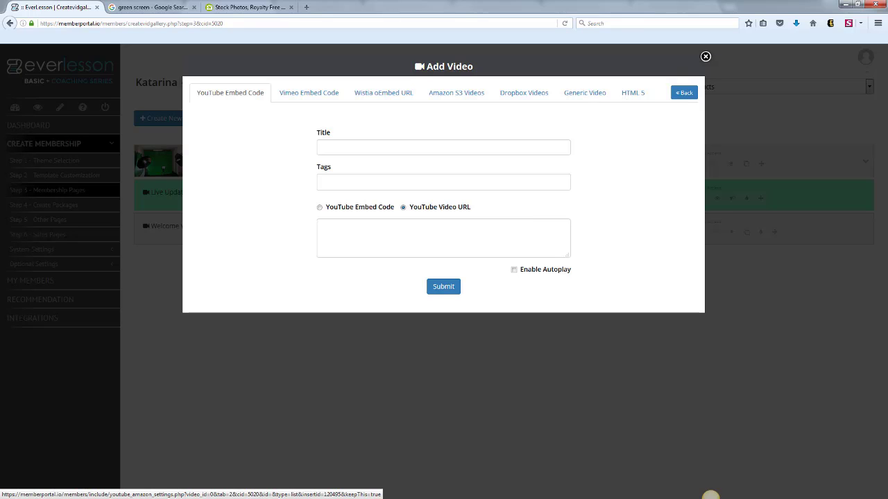
{"action": "left_click_drag", "start_coordinate": [887, 25], "coordinate": [448, 71]}
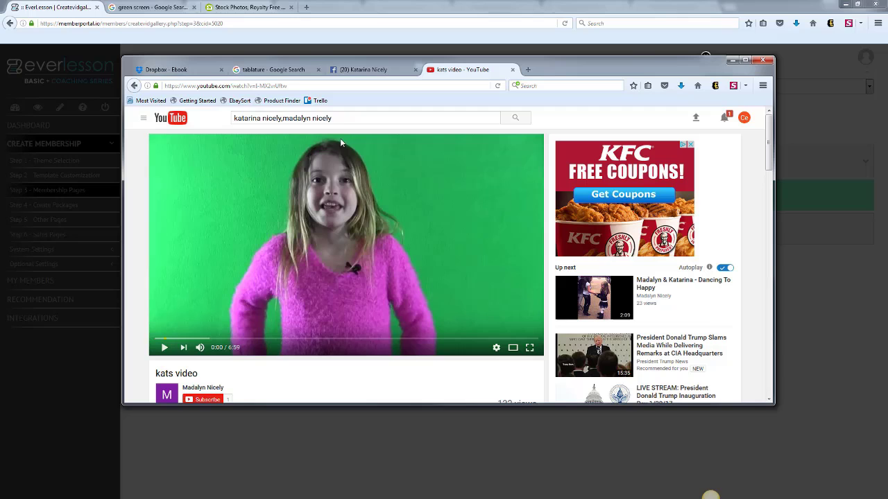
{"action": "left_click", "coordinate": [291, 85]}
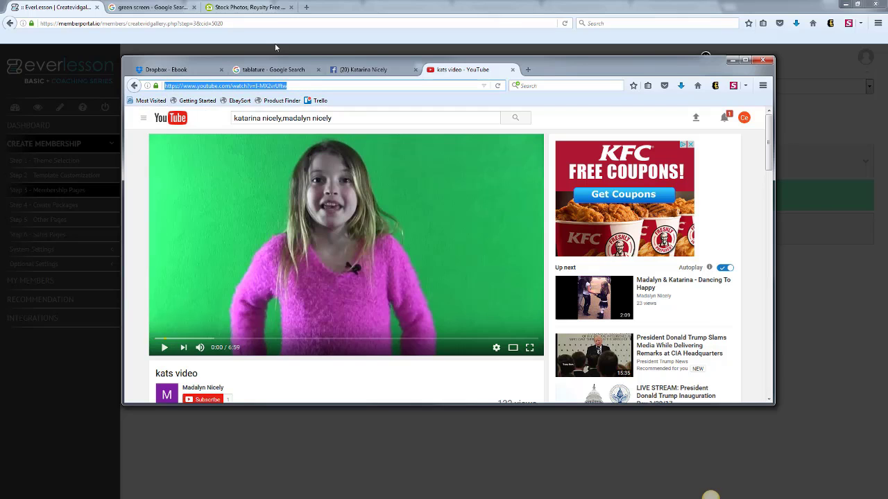
{"action": "left_click_drag", "start_coordinate": [334, 61], "coordinate": [887, 86]}
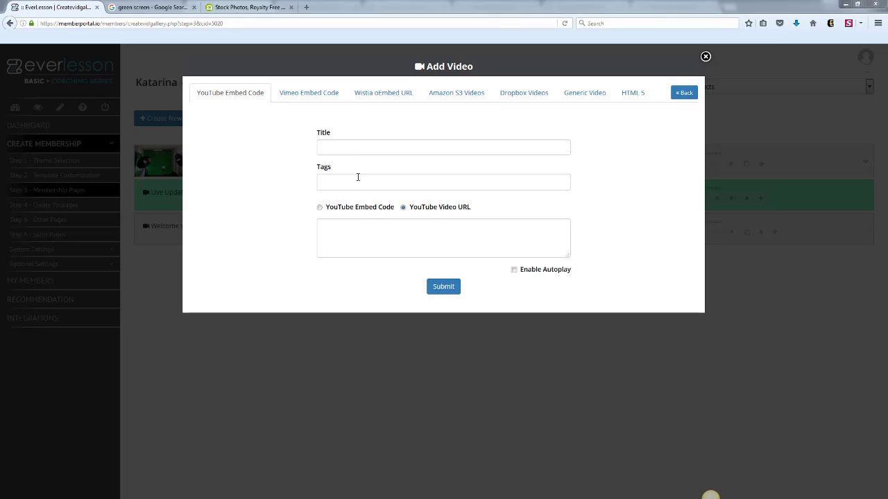
{"action": "left_click", "coordinate": [362, 234]}
{"action": "type", "text": "https://www.youtube.com/watch?v=I-MX2vrUftw"}
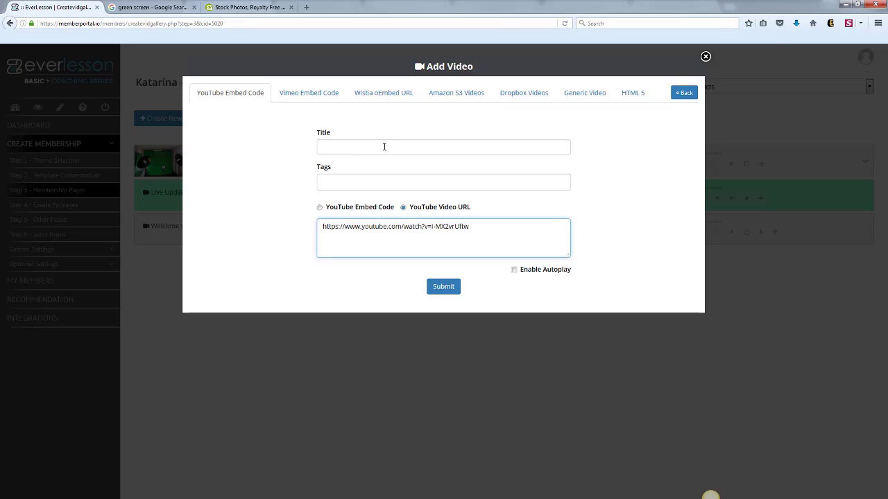
Title the video with the instructor's first name plus "Welcome", and tag it with that first name and "green screen".
{"action": "left_click", "coordinate": [384, 145]}
{"action": "type", "text": "Katarinas Welcome"}
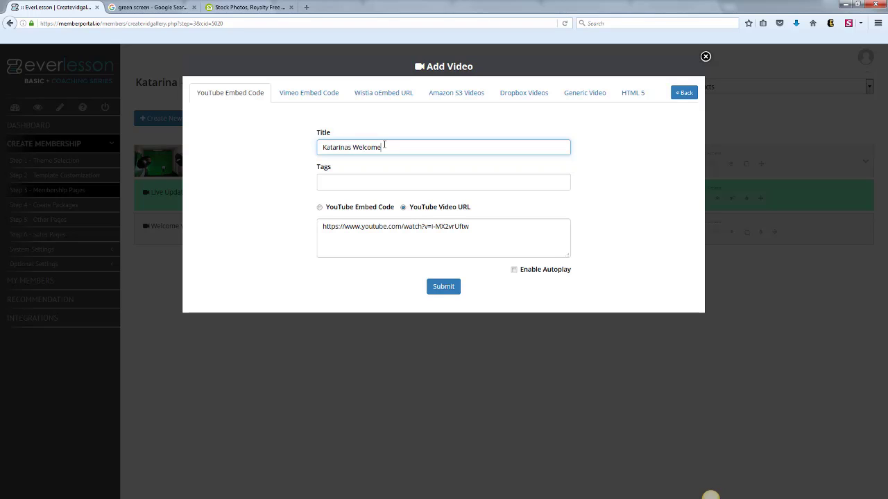
{"action": "left_click", "coordinate": [334, 185]}
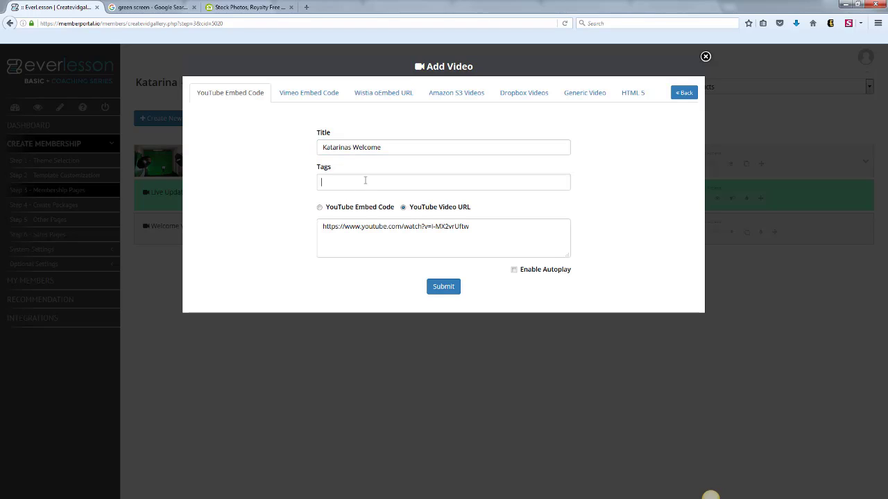
{"action": "type", "text": "kata"}
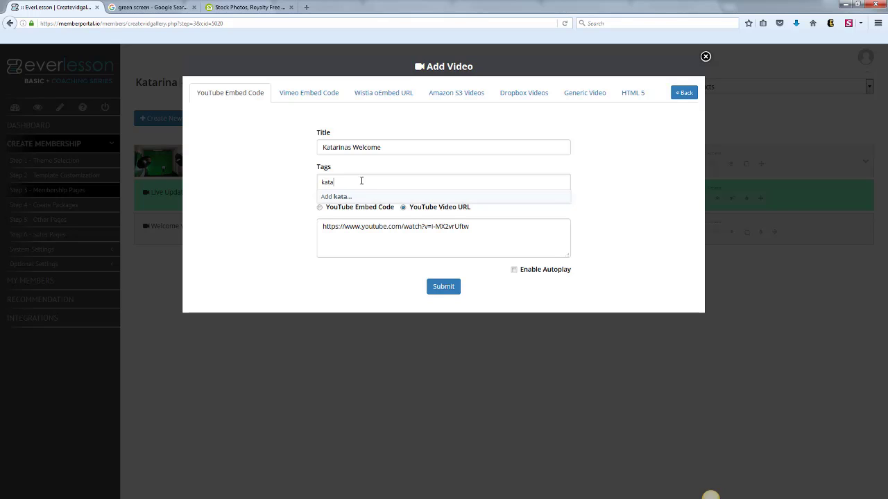
{"action": "type", "text": "rina"}
{"action": "key", "text": "Return"}
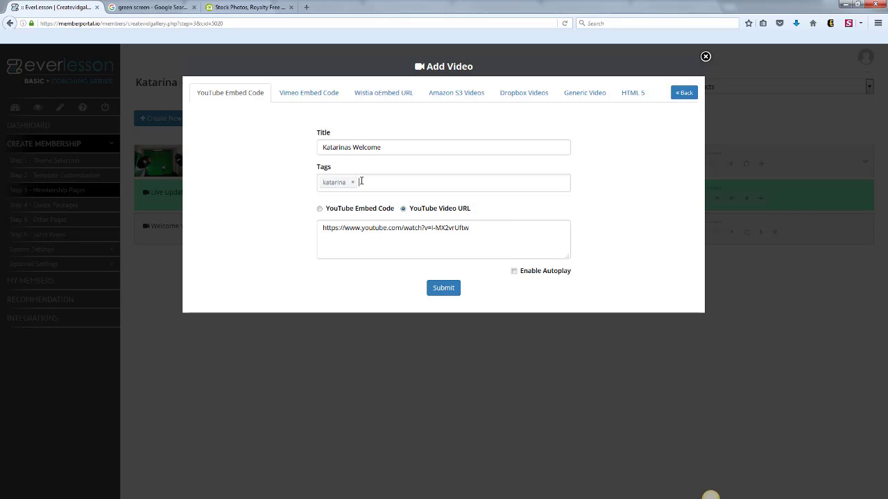
{"action": "type", "text": "green screen"}
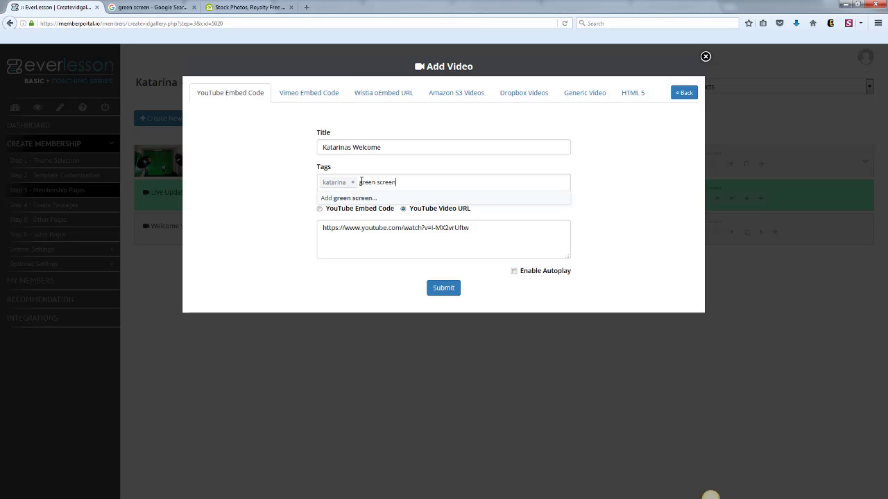
{"action": "key", "text": "Return"}
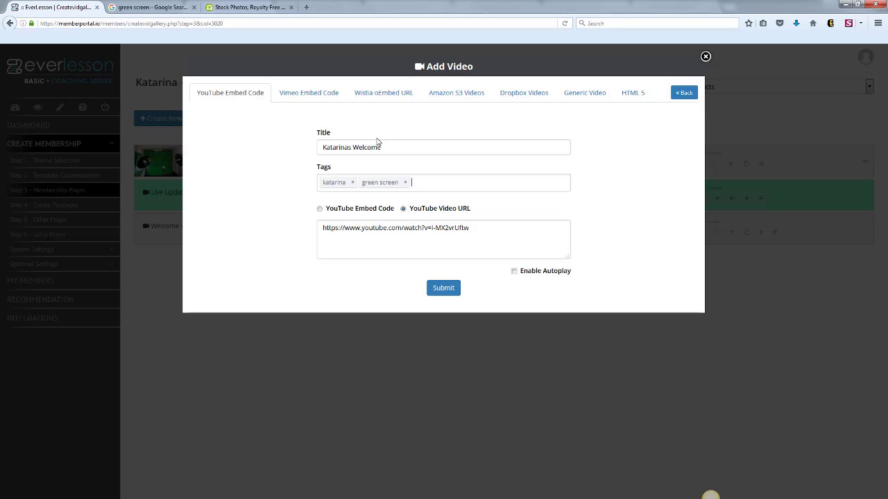
Submit the new YouTube video and insert it into the Welcome Video page.
{"action": "left_click_drag", "start_coordinate": [395, 144], "coordinate": [331, 162]}
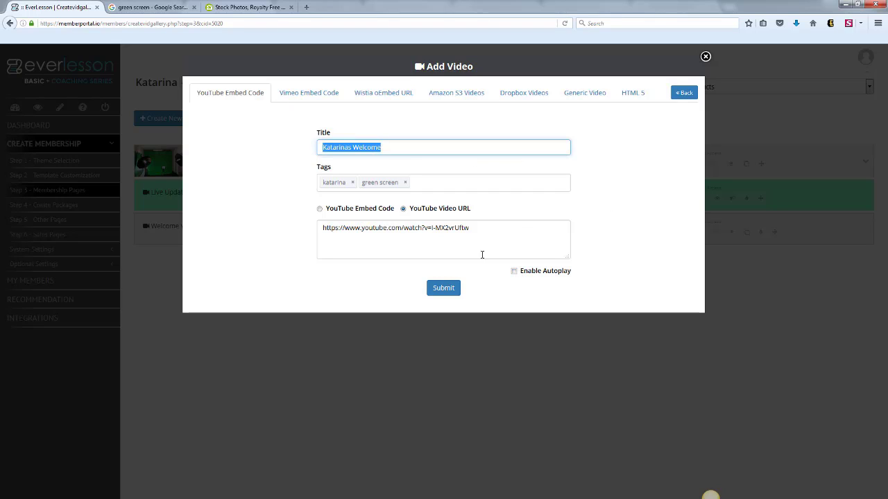
{"action": "left_click", "coordinate": [444, 294]}
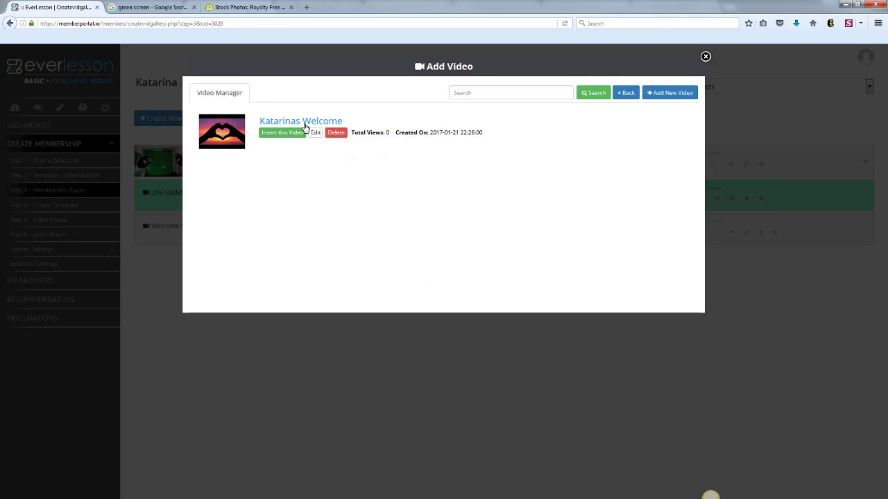
{"action": "left_click", "coordinate": [284, 133]}
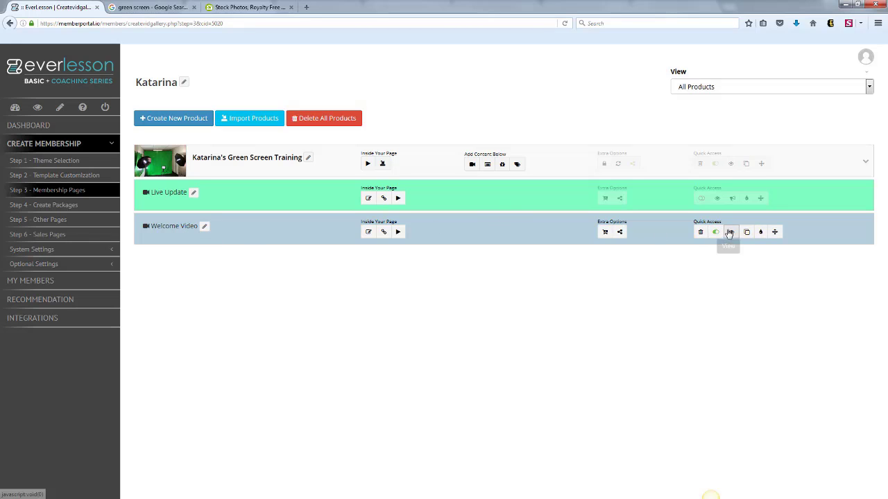
Preview the Welcome Video page, play and pause its video, look over the comments and resources areas, and close the preview.
{"action": "left_click", "coordinate": [732, 233]}
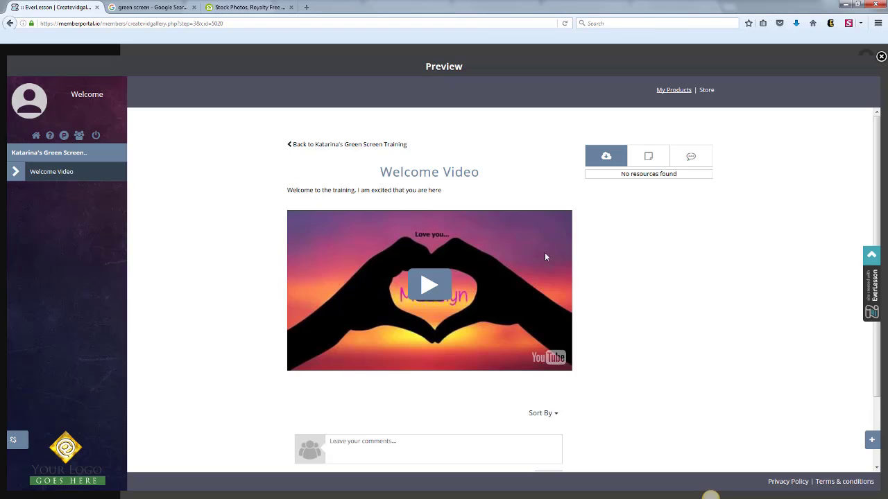
{"action": "left_click", "coordinate": [430, 283]}
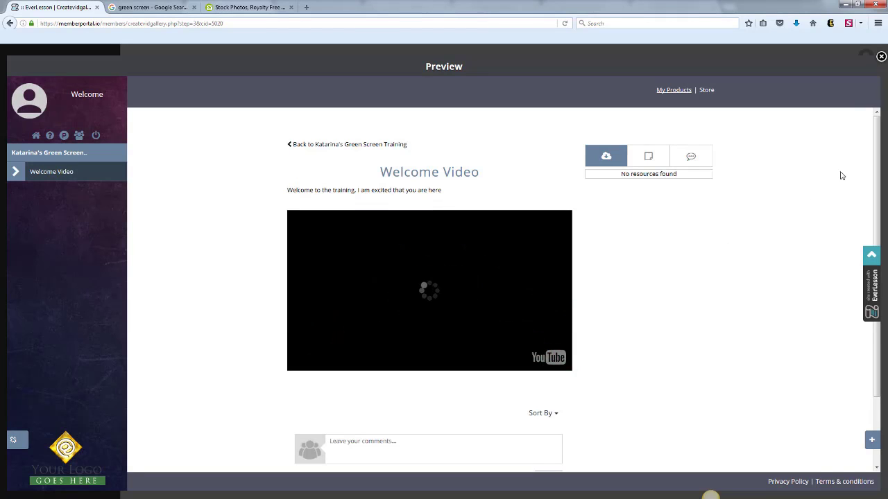
{"action": "left_click_drag", "start_coordinate": [877, 134], "coordinate": [876, 164]}
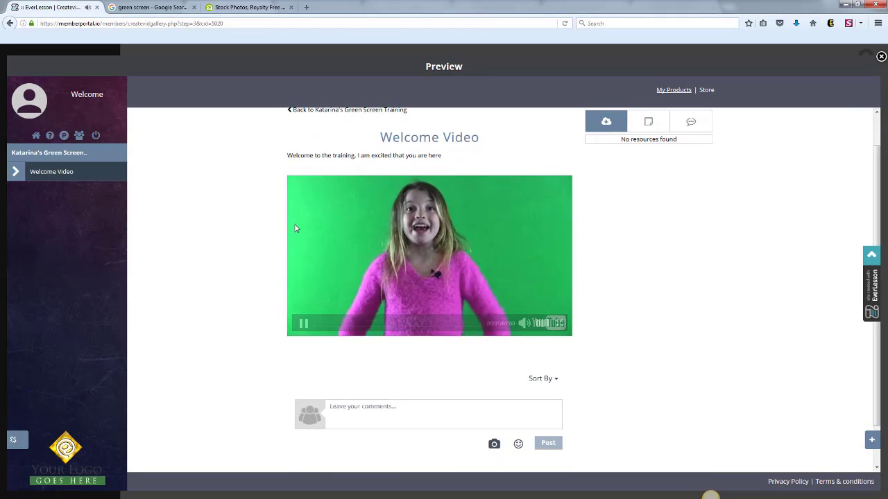
{"action": "left_click", "coordinate": [303, 323]}
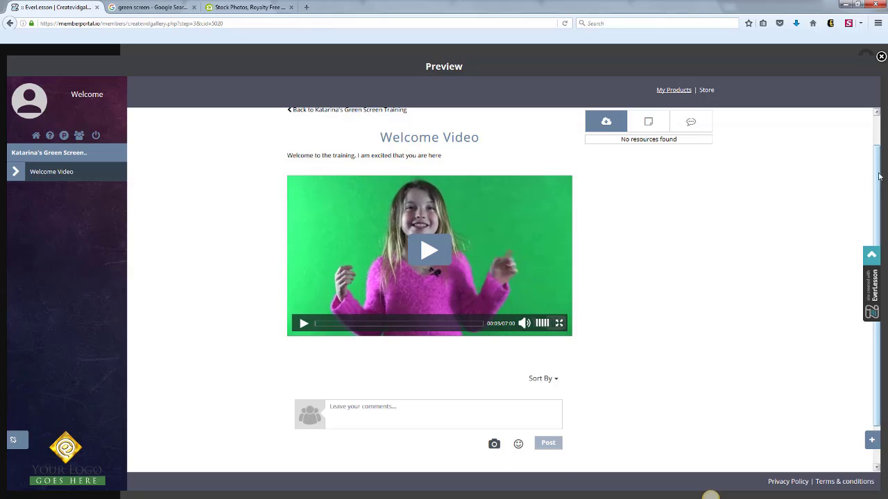
{"action": "left_click_drag", "start_coordinate": [878, 173], "coordinate": [878, 120]}
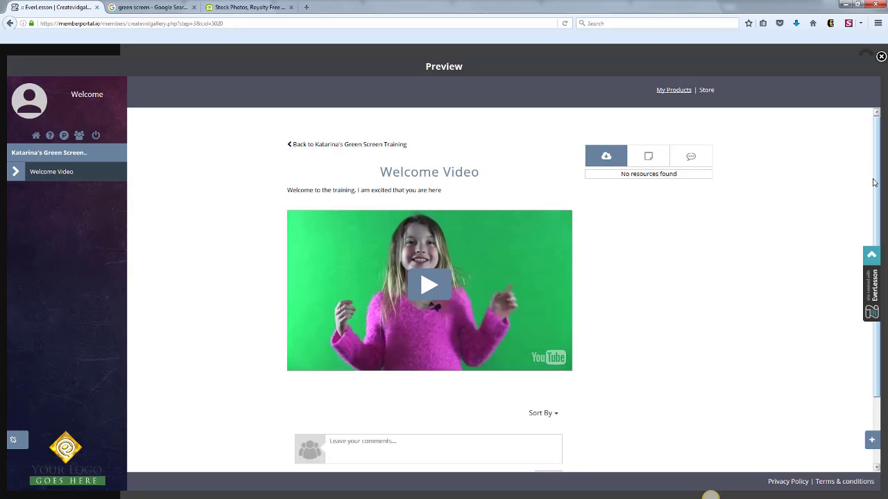
{"action": "scroll", "coordinate": [873, 182], "scroll_direction": "down", "scroll_amount": 2}
{"action": "scroll", "coordinate": [873, 182], "scroll_direction": "up", "scroll_amount": 2}
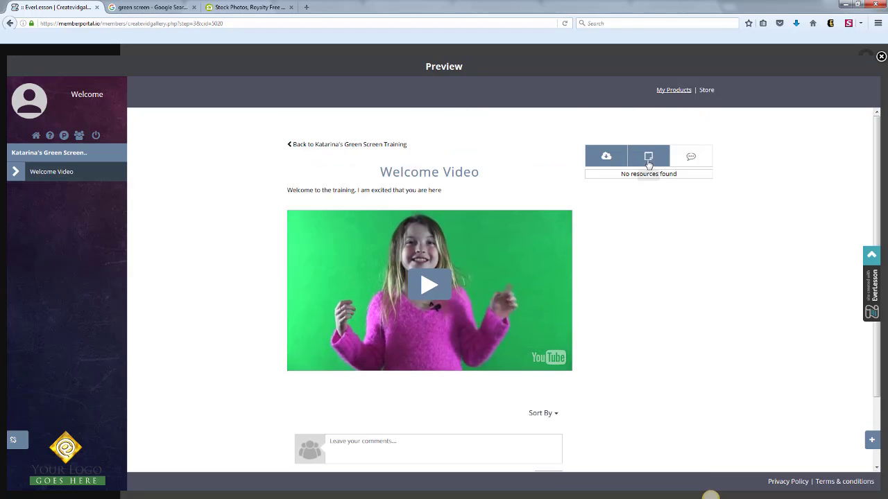
{"action": "left_click", "coordinate": [881, 57]}
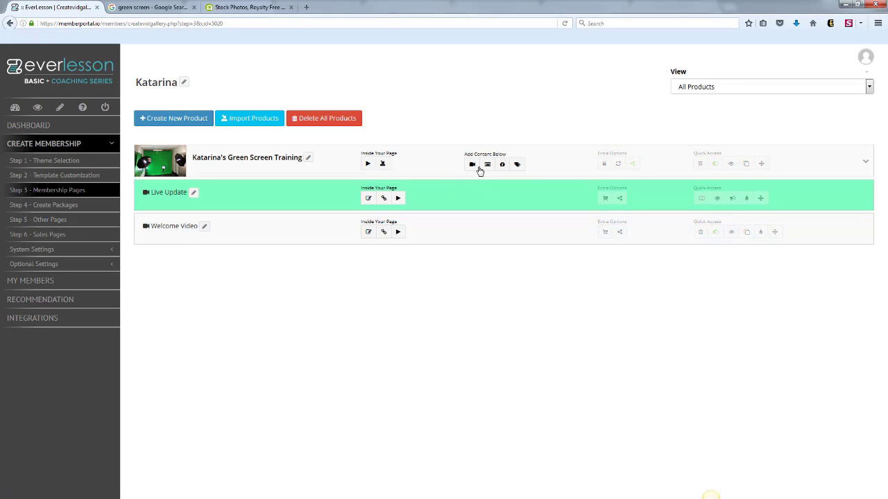
Add a video page to the green screen training product, titled "Break Time" with short description "This is your break from the training".
{"action": "left_click", "coordinate": [473, 165]}
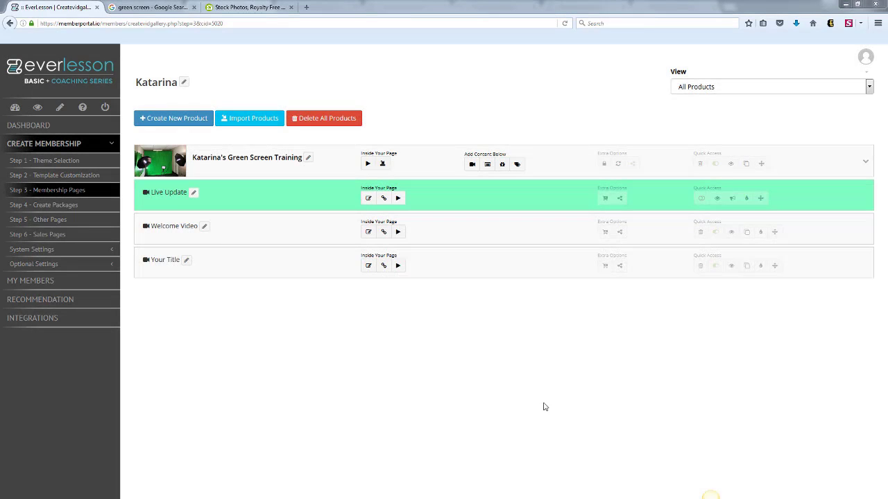
{"action": "left_click", "coordinate": [186, 259]}
{"action": "left_click_drag", "start_coordinate": [290, 105], "coordinate": [143, 102]}
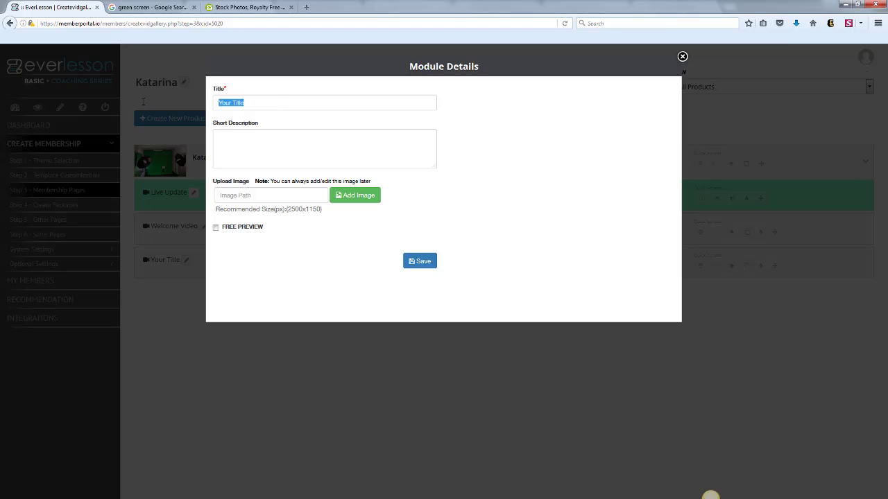
{"action": "type", "text": "Break"}
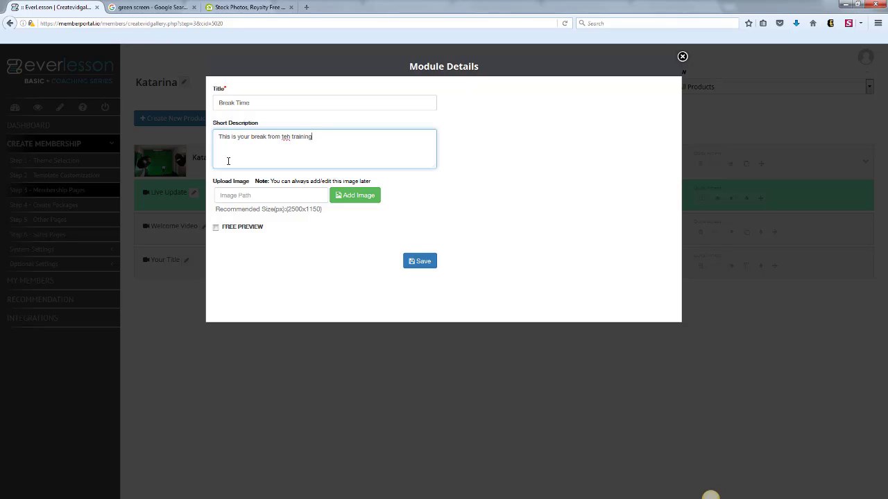
{"action": "right_click", "coordinate": [286, 136]}
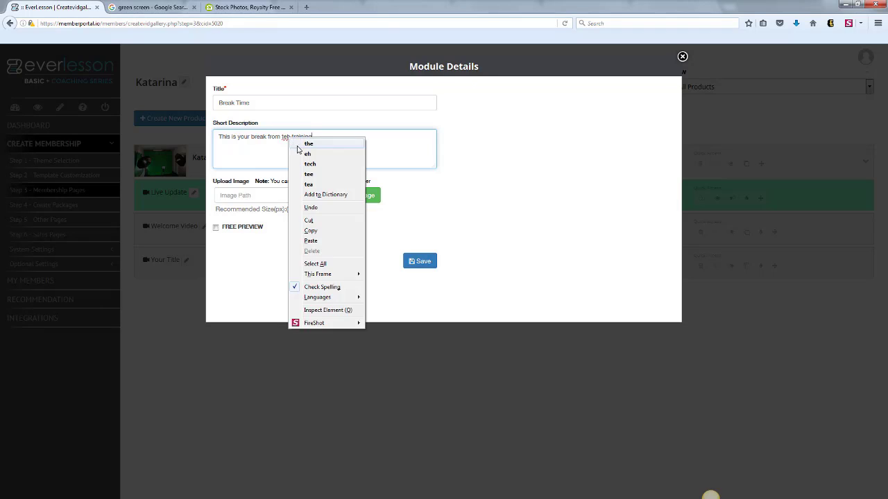
{"action": "left_click", "coordinate": [306, 143]}
{"action": "left_click", "coordinate": [414, 263]}
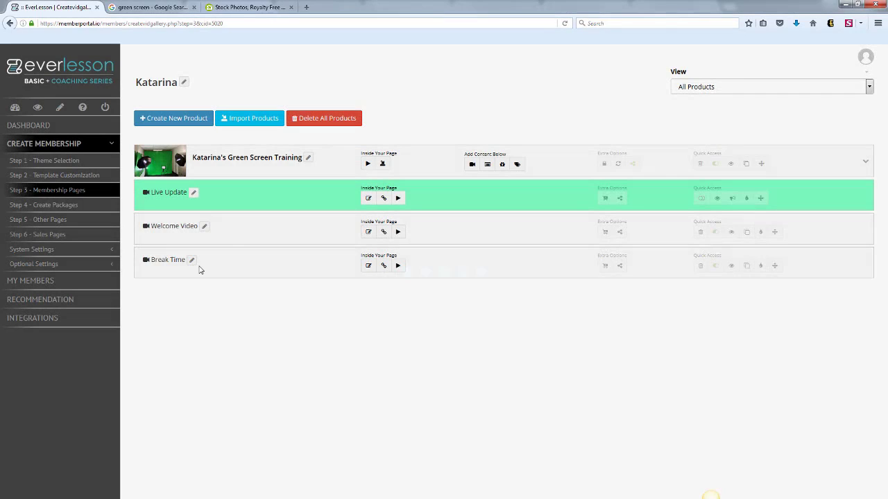
Start a new YouTube video for the Break Time page, pasting in the copied YouTube video URL.
{"action": "left_click", "coordinate": [398, 265]}
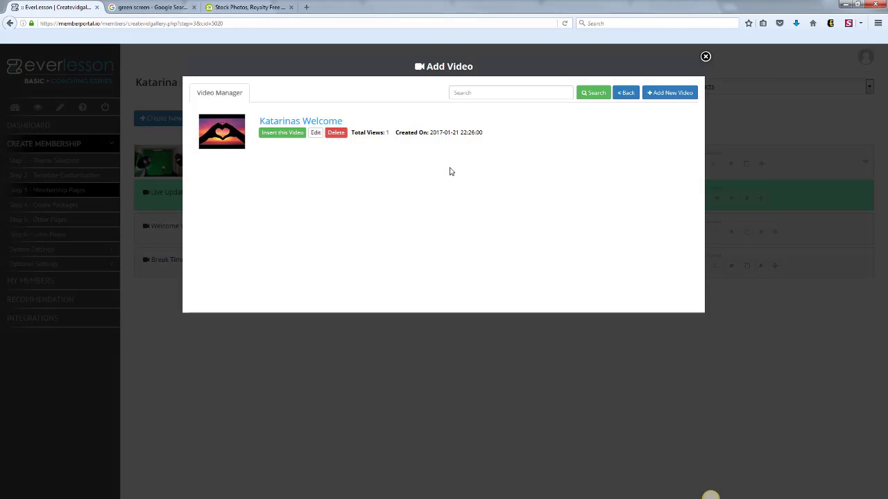
{"action": "left_click", "coordinate": [666, 92]}
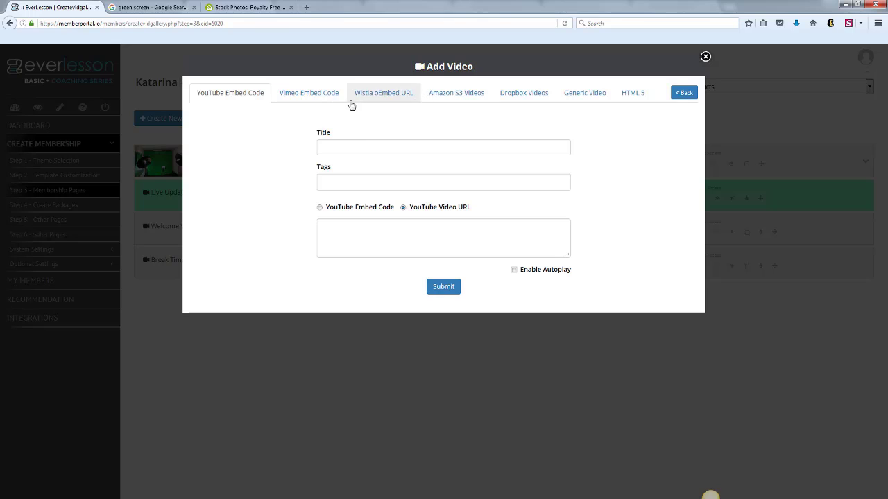
{"action": "left_click", "coordinate": [375, 229]}
{"action": "type", "text": "https://www.youtube.com/watch?v=uZW7RJPE37M"}
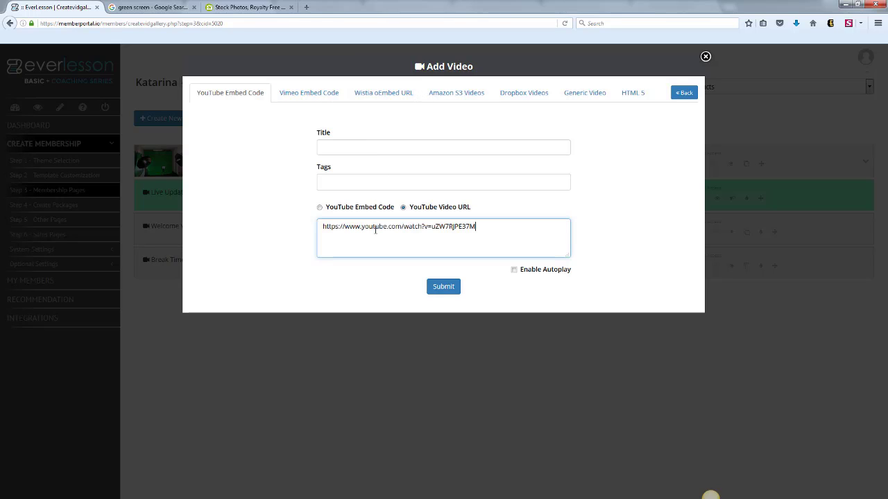
Title the video with the instructor's nickname plus "Break Time", tag it with her first name, and insert it into the Break Time page.
{"action": "left_click", "coordinate": [357, 150]}
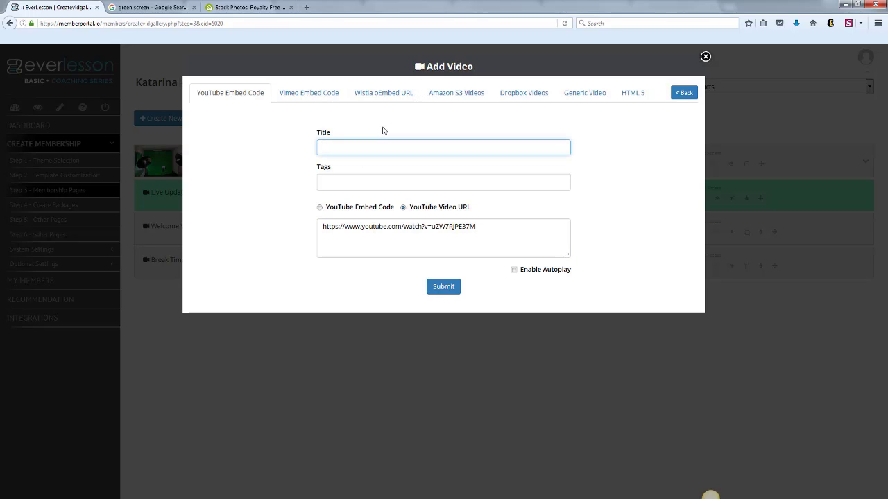
{"action": "type", "text": "Kat's Break Time"}
{"action": "left_click", "coordinate": [358, 183]}
{"action": "type", "text": "kat"}
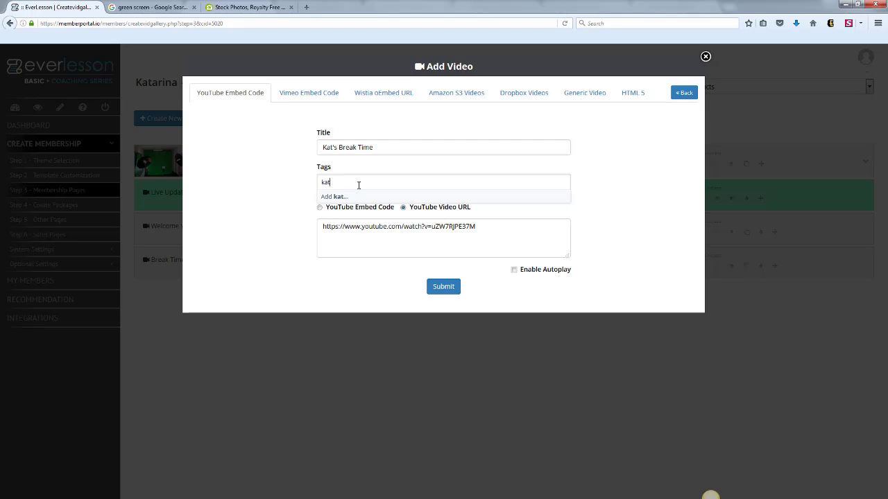
{"action": "type", "text": "arina"}
{"action": "key", "text": "Return"}
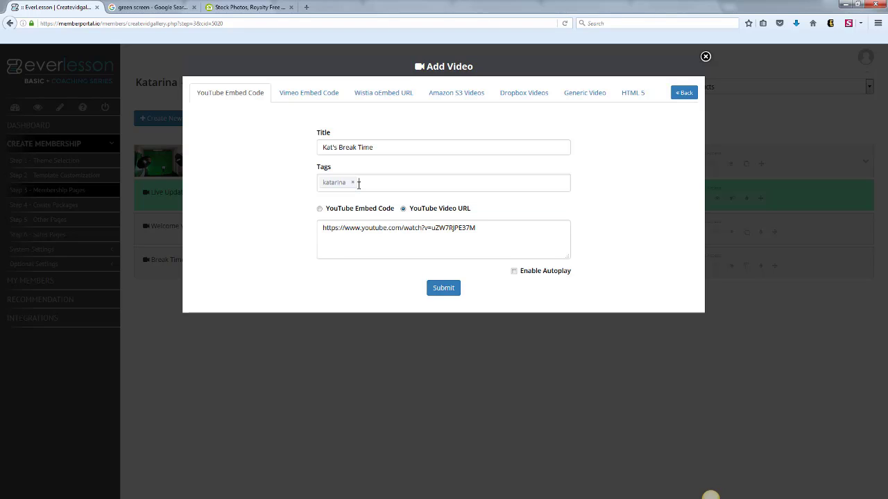
{"action": "left_click", "coordinate": [442, 289]}
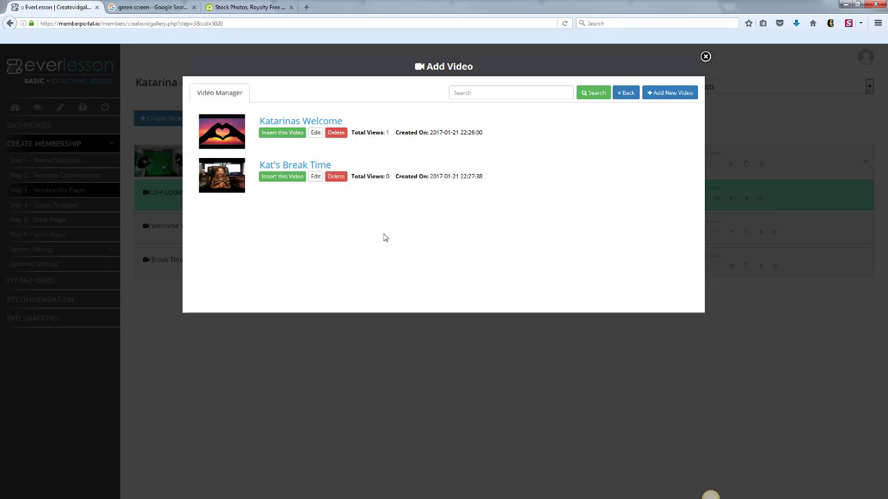
{"action": "left_click", "coordinate": [286, 176]}
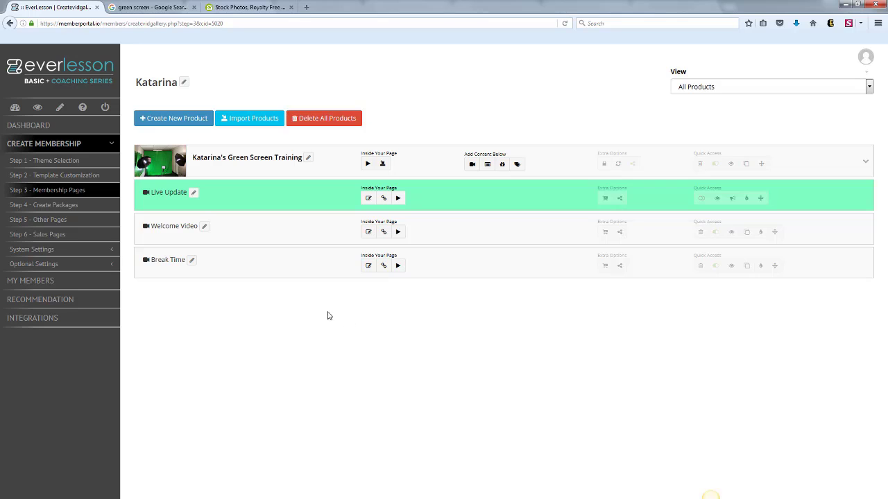
Preview the Break Time page, play and pause its video, look over the other modules and comments areas, and close the preview.
{"action": "left_click", "coordinate": [730, 266]}
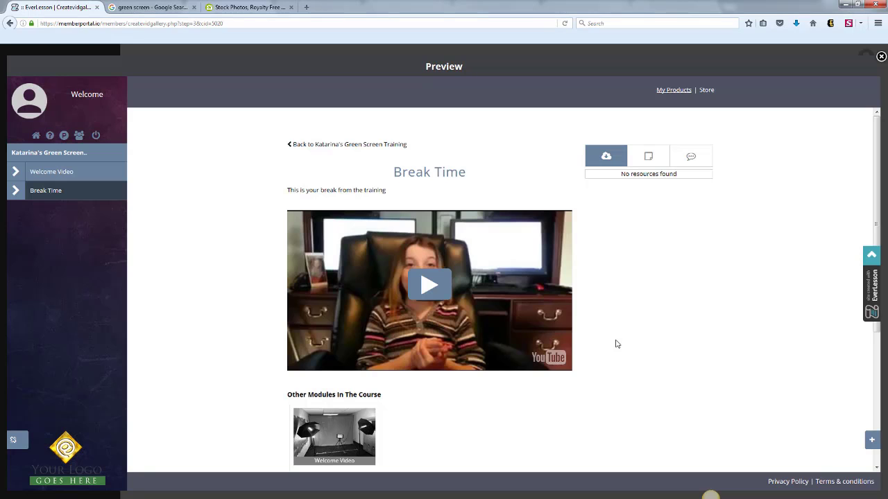
{"action": "left_click", "coordinate": [442, 287]}
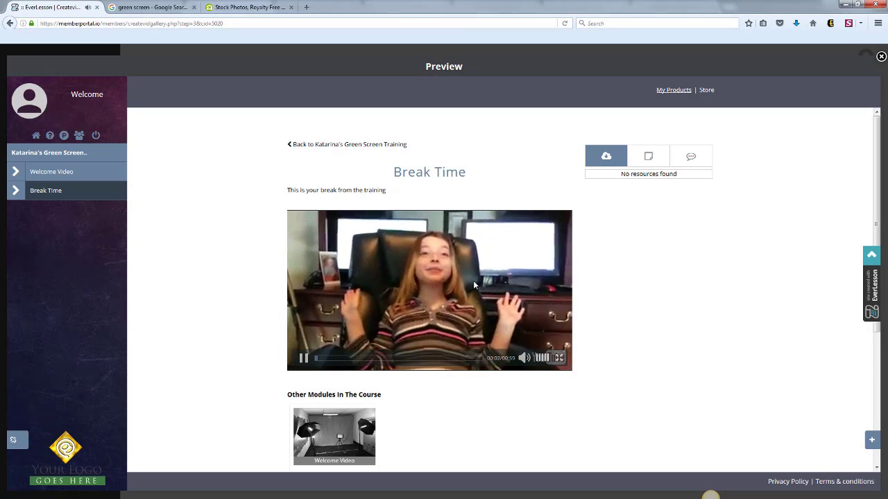
{"action": "left_click", "coordinate": [473, 280]}
{"action": "scroll", "coordinate": [444, 263], "scroll_direction": "down", "scroll_amount": 3}
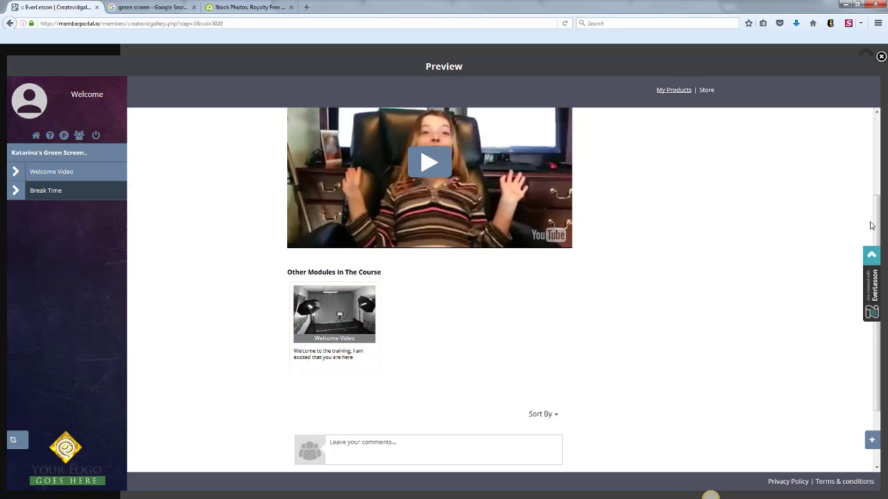
{"action": "left_click_drag", "start_coordinate": [875, 220], "coordinate": [871, 109]}
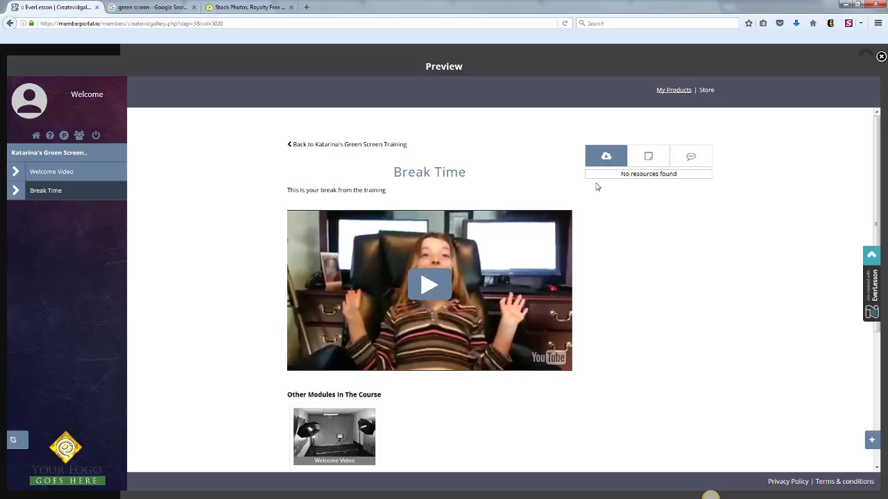
{"action": "left_click", "coordinate": [881, 57]}
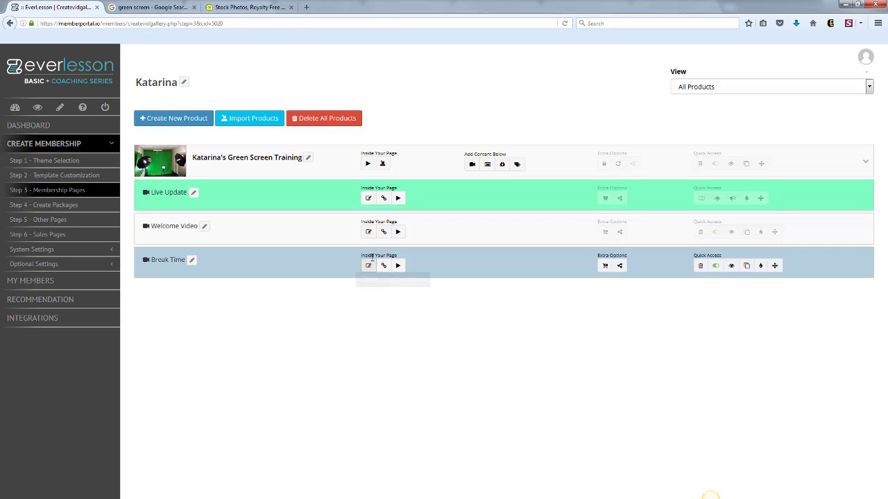
Start a new resource for the Welcome Video page named "Camtasia Studio", described as "This is what i use to produce my screen cast videos".
{"action": "left_click", "coordinate": [384, 233]}
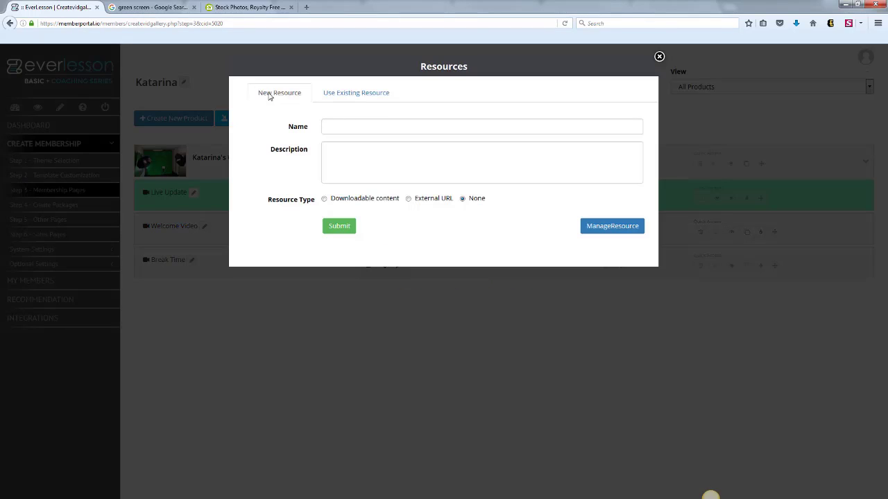
{"action": "left_click", "coordinate": [341, 130]}
{"action": "left_click", "coordinate": [358, 143]}
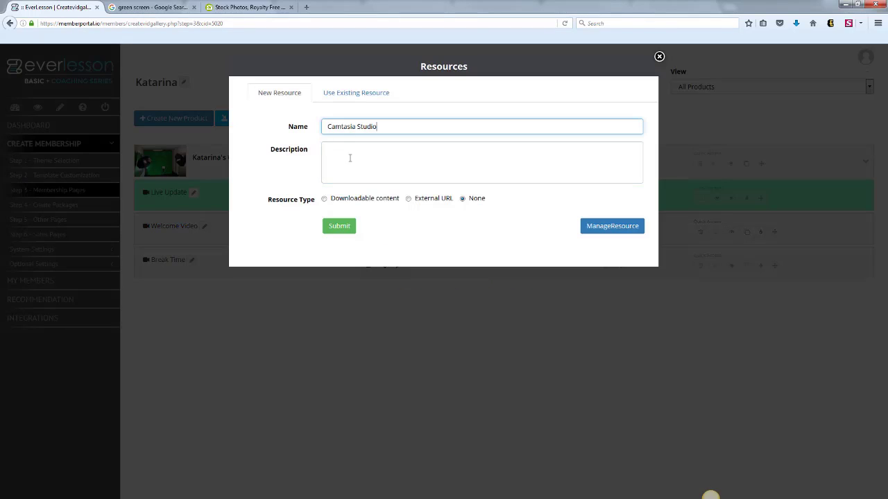
{"action": "left_click", "coordinate": [350, 157]}
{"action": "type", "text": "This is"}
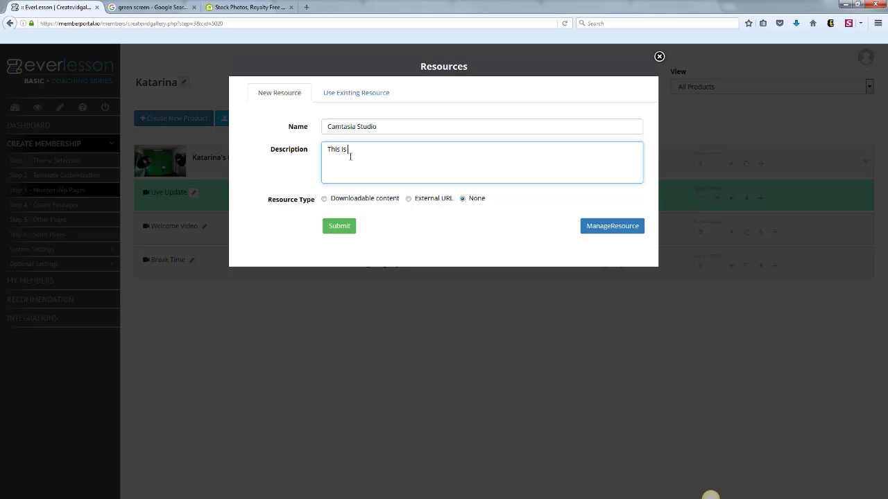
{"action": "type", "text": " what I use to produce my screen cast vidfe"}
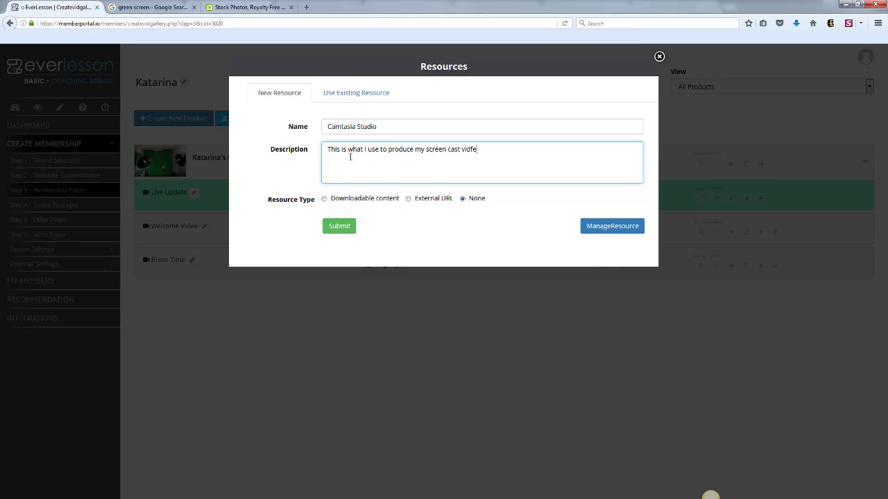
{"action": "key", "text": "BackSpace"}
{"action": "key", "text": "BackSpace"}
{"action": "type", "text": "e"}
Make the Camtasia Studio resource an External URL type, enter its web address, and submit it.
{"action": "left_click", "coordinate": [408, 199]}
{"action": "left_click", "coordinate": [422, 224]}
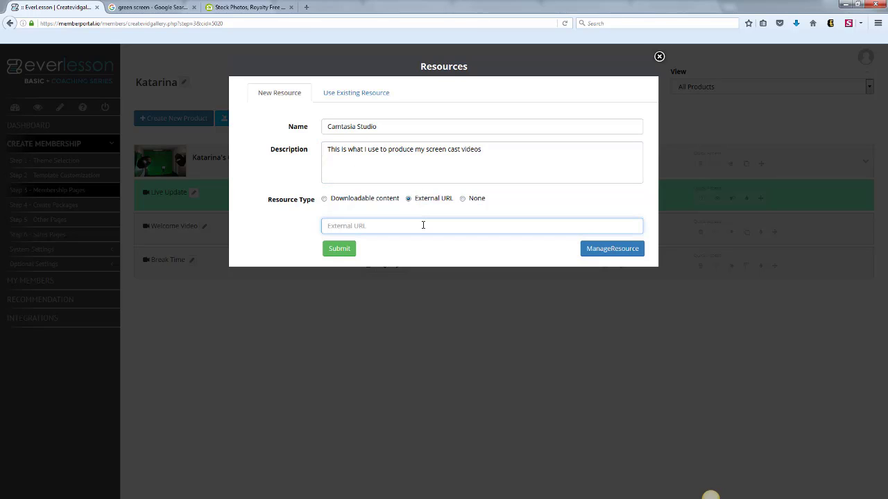
{"action": "type", "text": "http://techsmith.com"}
{"action": "left_click", "coordinate": [348, 251]}
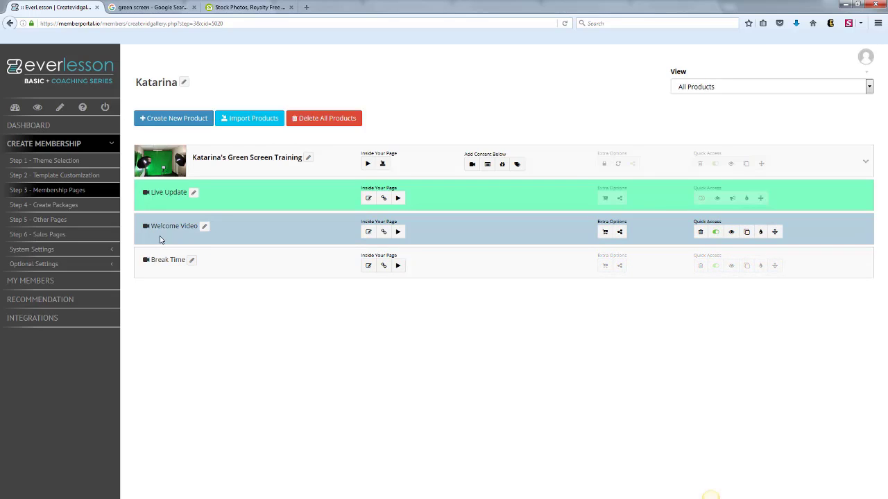
Preview the Welcome Video page, expand the External URLs resources, check the notes and discussions areas, and close the preview.
{"action": "left_click", "coordinate": [731, 231]}
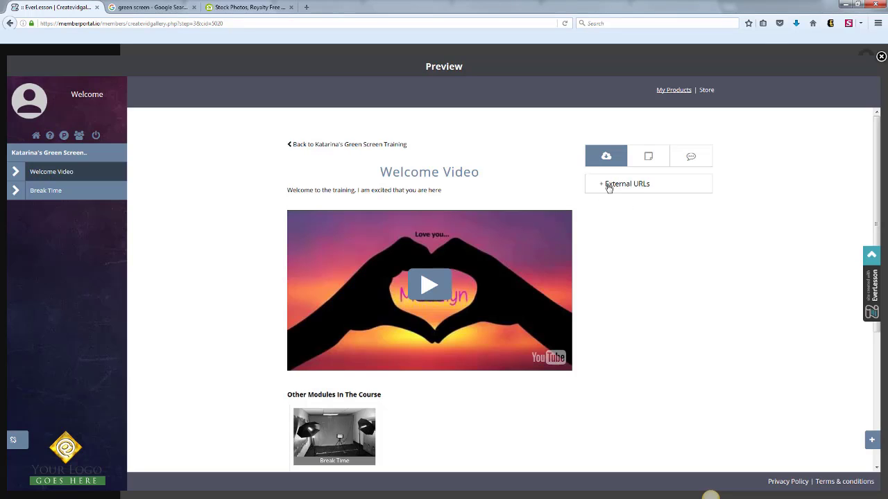
{"action": "left_click", "coordinate": [603, 186]}
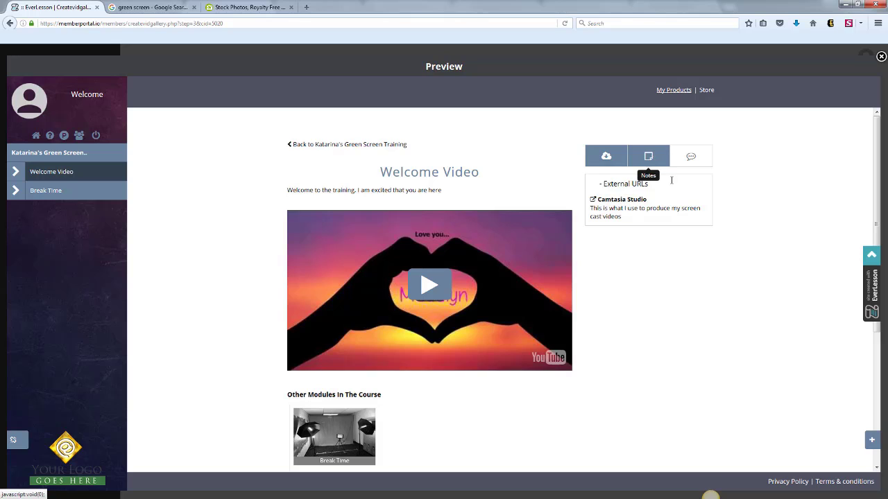
{"action": "left_click", "coordinate": [646, 163]}
{"action": "left_click", "coordinate": [691, 157]}
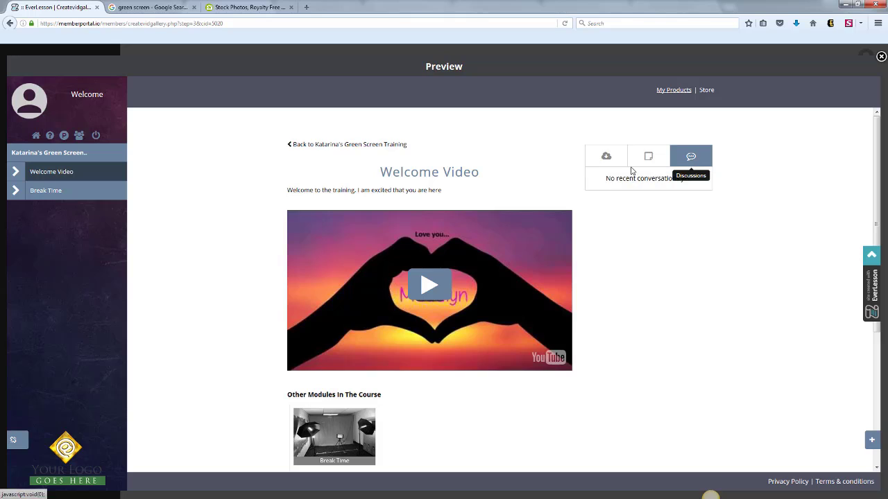
{"action": "left_click", "coordinate": [604, 159]}
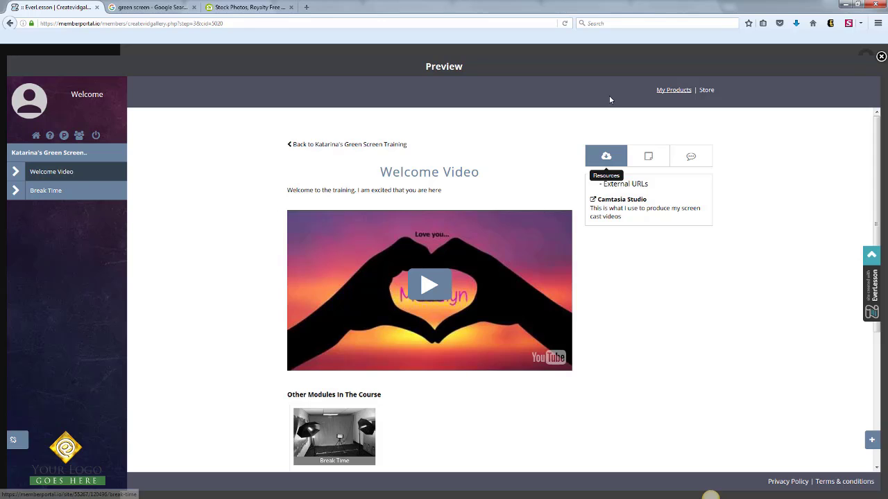
{"action": "left_click", "coordinate": [881, 56]}
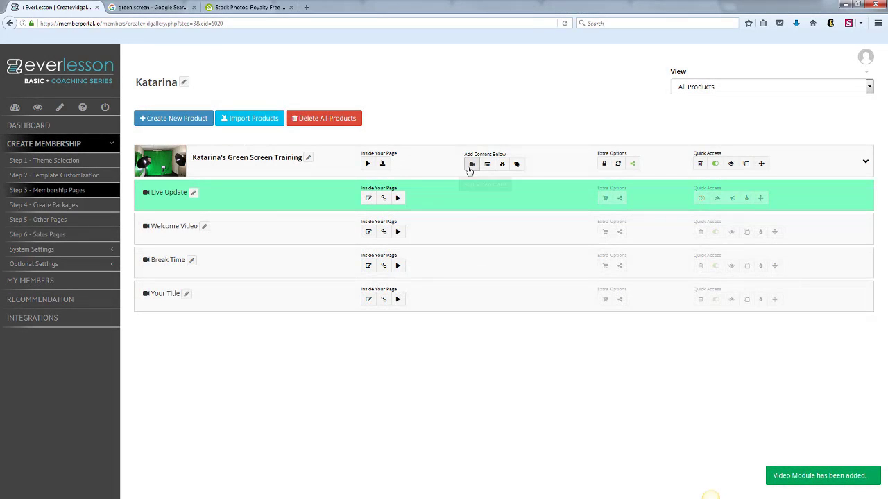
Add two more untitled video pages to the training product and check the other modules listed in the Welcome Video page's preview.
{"action": "left_click", "coordinate": [471, 166]}
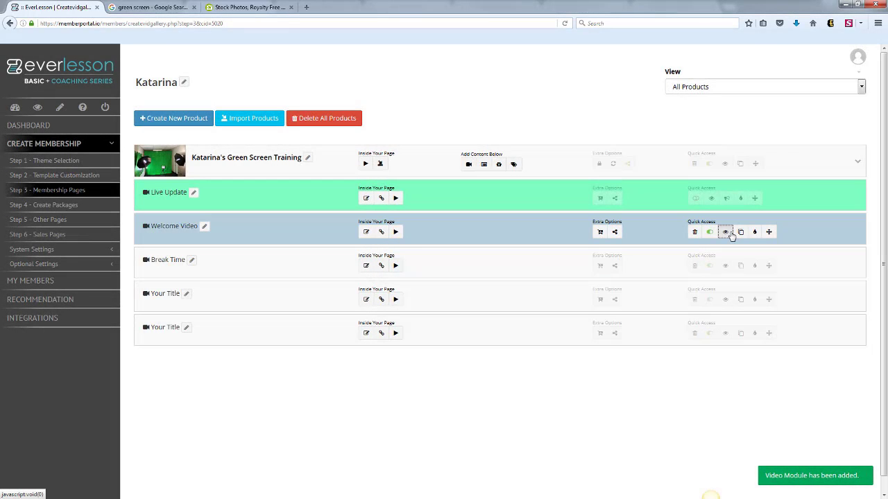
{"action": "left_click", "coordinate": [731, 231]}
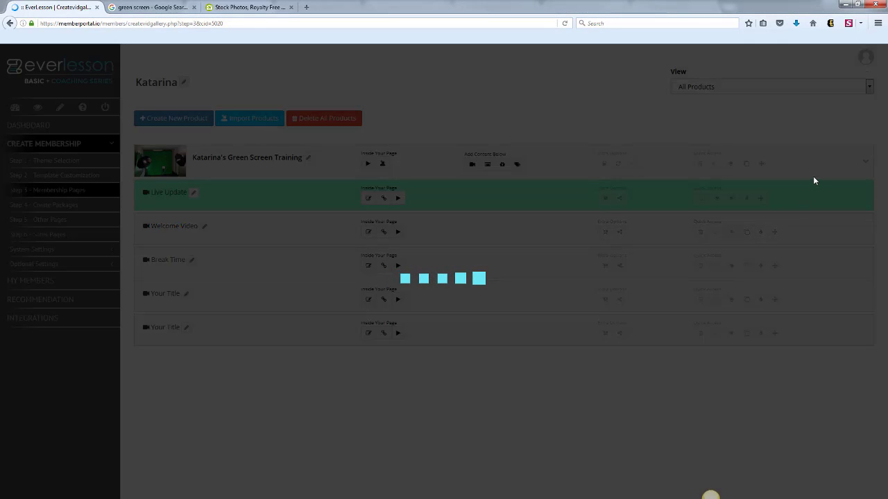
{"action": "scroll", "coordinate": [865, 133], "scroll_direction": "down", "scroll_amount": 3}
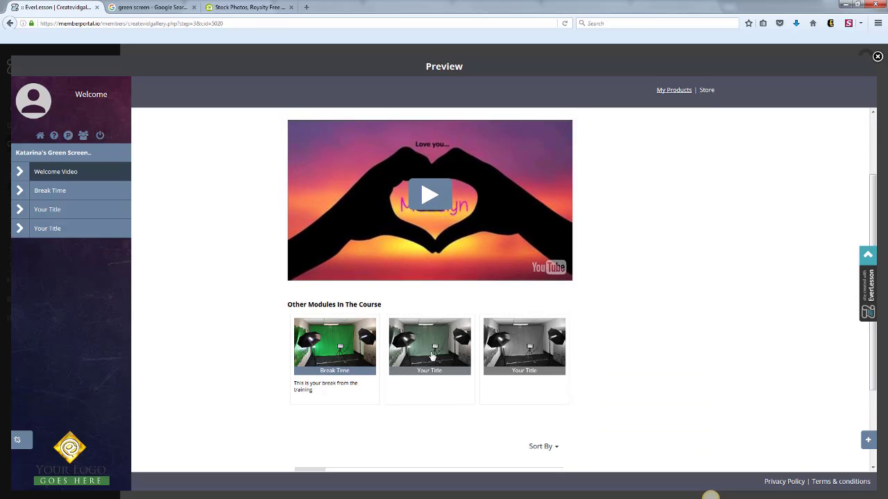
{"action": "scroll", "coordinate": [863, 224], "scroll_direction": "up", "scroll_amount": 3}
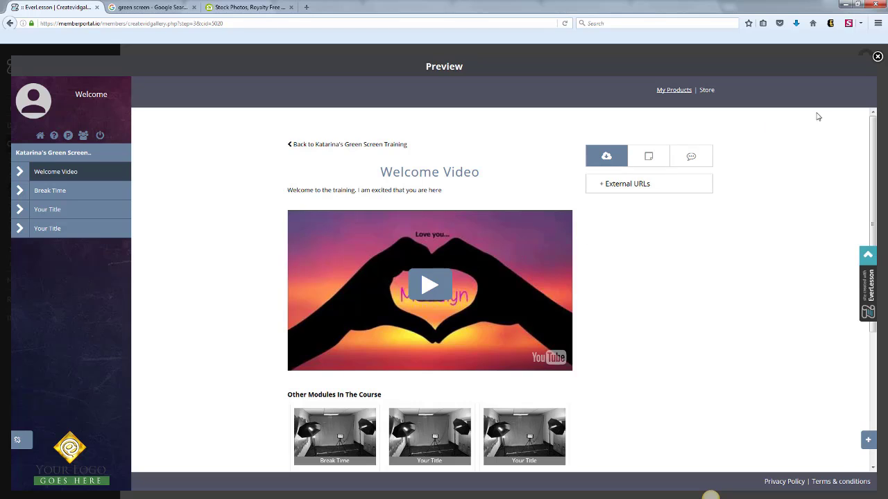
{"action": "left_click", "coordinate": [877, 57]}
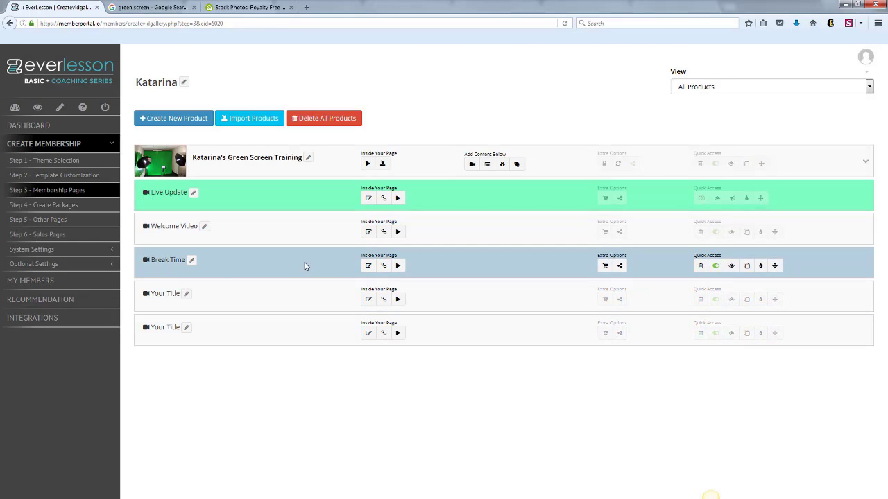
Assign the existing Camtasia Studio resource to the Break Time page.
{"action": "left_click", "coordinate": [380, 267]}
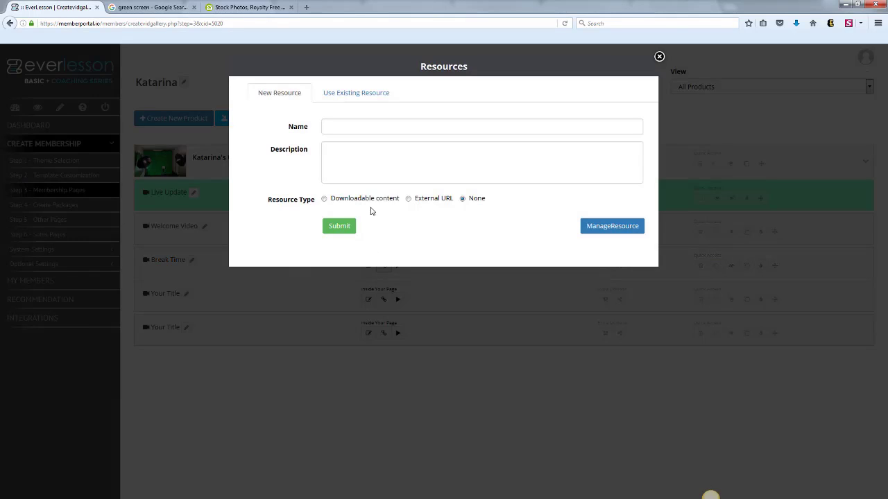
{"action": "left_click", "coordinate": [352, 94]}
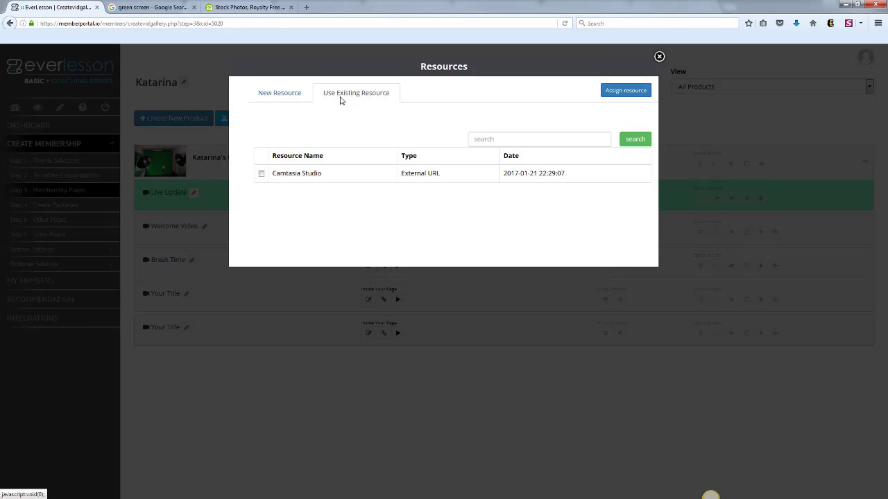
{"action": "left_click", "coordinate": [261, 173]}
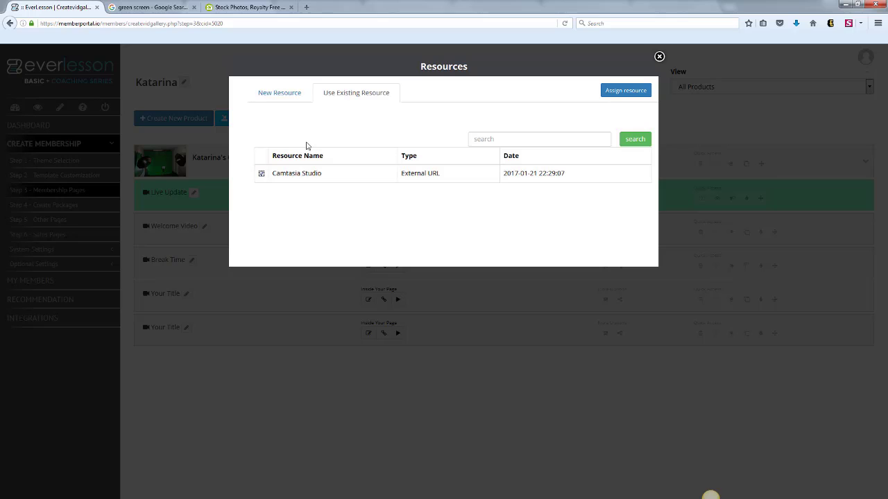
{"action": "left_click", "coordinate": [634, 96]}
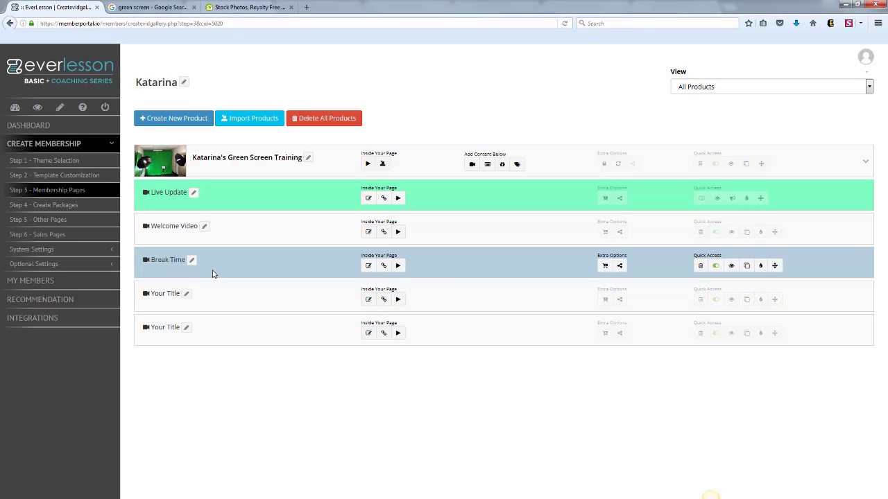
Preview the Break Time page, expand its External URLs resources, and close the preview.
{"action": "left_click", "coordinate": [731, 266]}
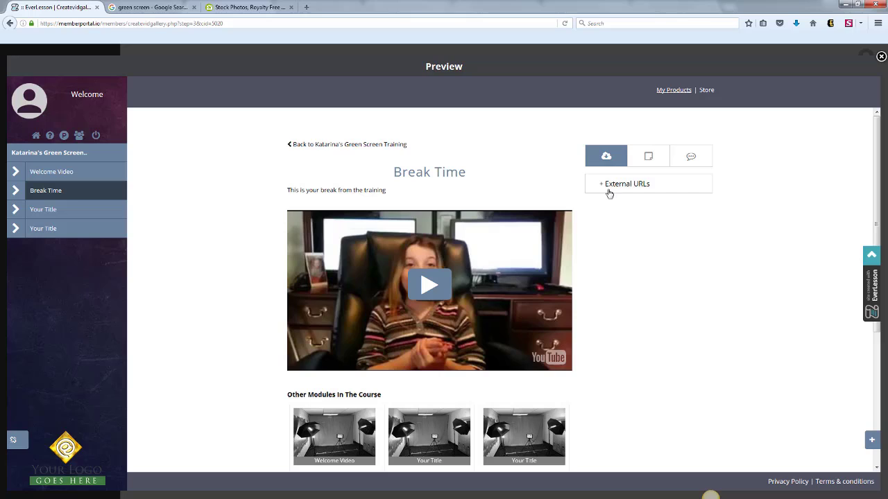
{"action": "left_click", "coordinate": [608, 194]}
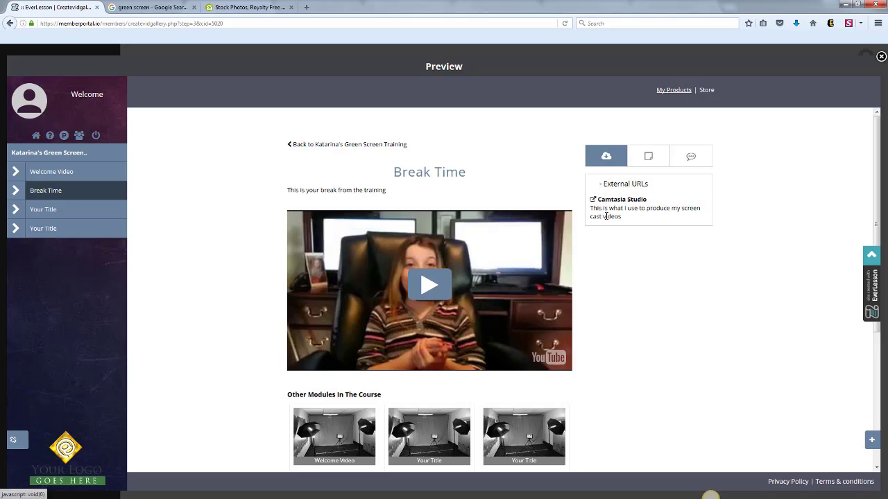
{"action": "left_click", "coordinate": [882, 57]}
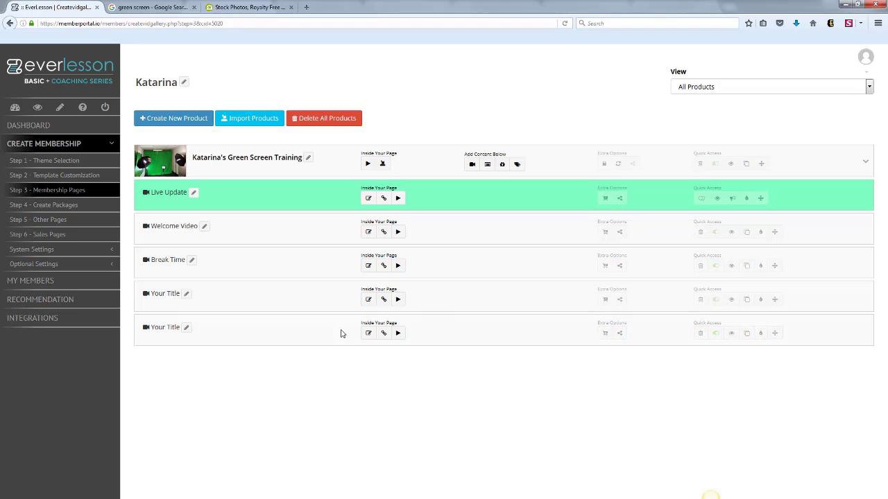
Open the Welcome Video page's long description for editing.
{"action": "left_click", "coordinate": [369, 233]}
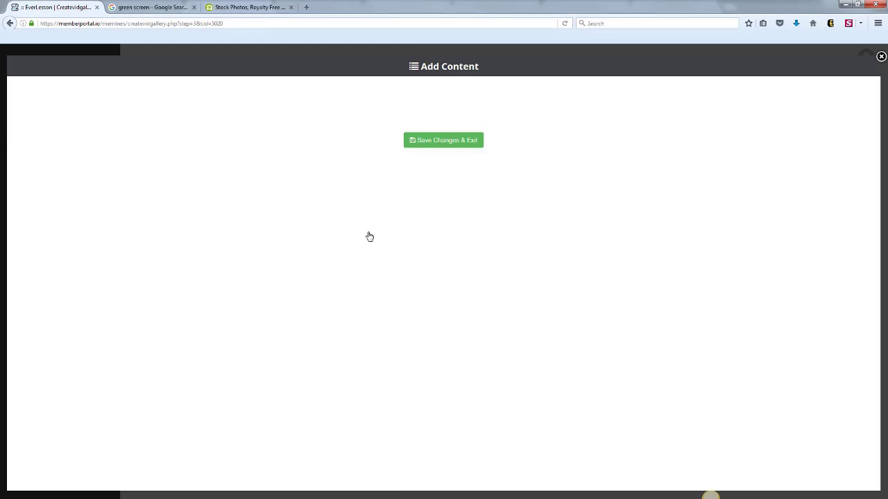
{"action": "left_click", "coordinate": [66, 135]}
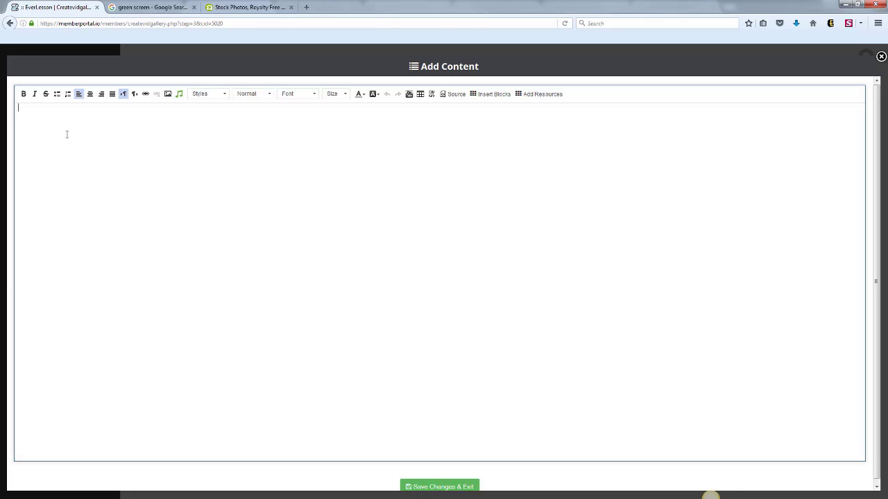
Enter the heading "WHAT YOU SEE IS WHAT YOU GET!" in the description and format it bold at size 36.
{"action": "type", "text": "WHAT YOU SEE IS WHAT YOU GET!"}
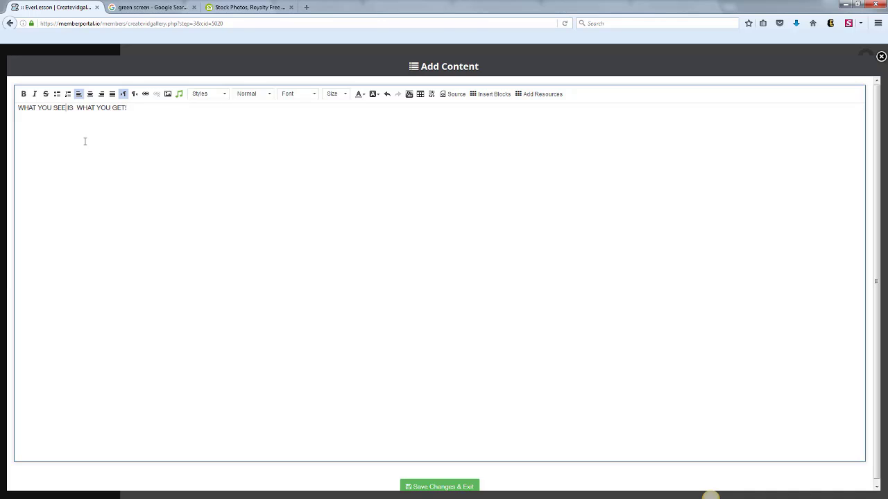
{"action": "left_click_drag", "start_coordinate": [139, 107], "coordinate": [8, 107]}
{"action": "left_click", "coordinate": [24, 93]}
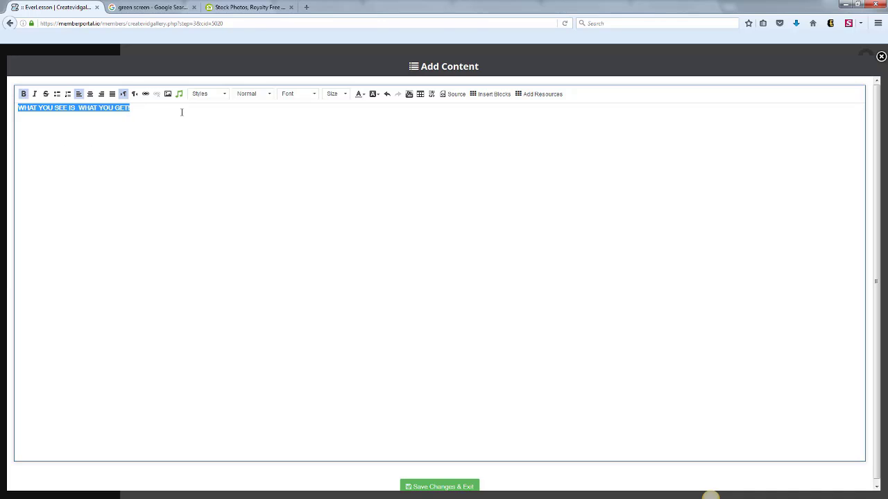
{"action": "left_click", "coordinate": [336, 94]}
{"action": "scroll", "coordinate": [350, 153], "scroll_direction": "down", "scroll_amount": 2}
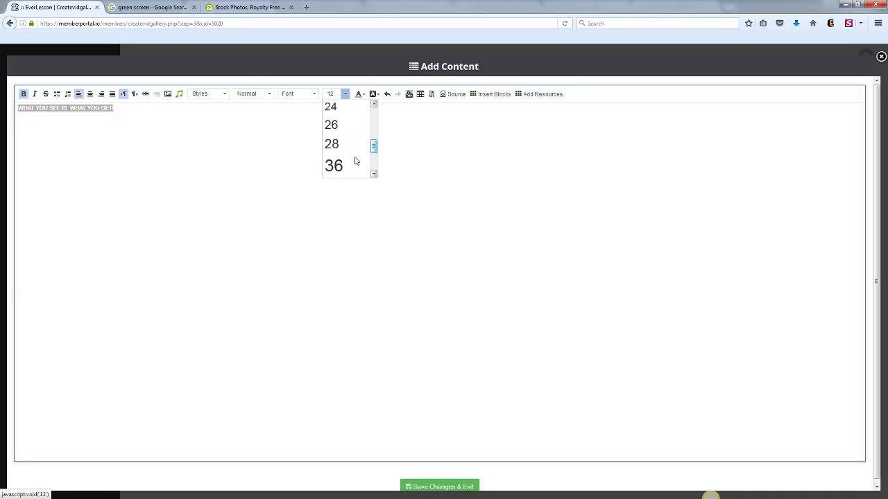
{"action": "left_click", "coordinate": [352, 165]}
{"action": "left_click", "coordinate": [320, 159]}
{"action": "left_click_drag", "start_coordinate": [333, 109], "coordinate": [14, 114]}
Upload live.jpg from the Desktop to the server and insert it as an image in the description.
{"action": "left_click", "coordinate": [167, 95]}
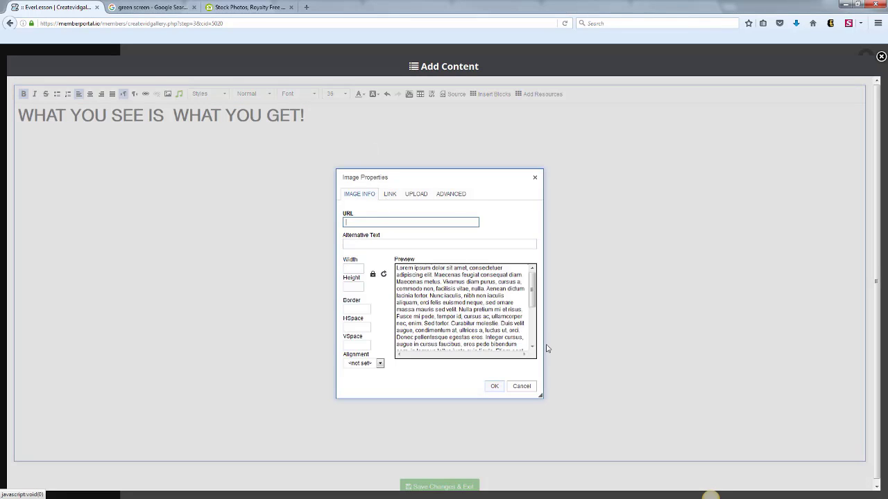
{"action": "left_click", "coordinate": [417, 196]}
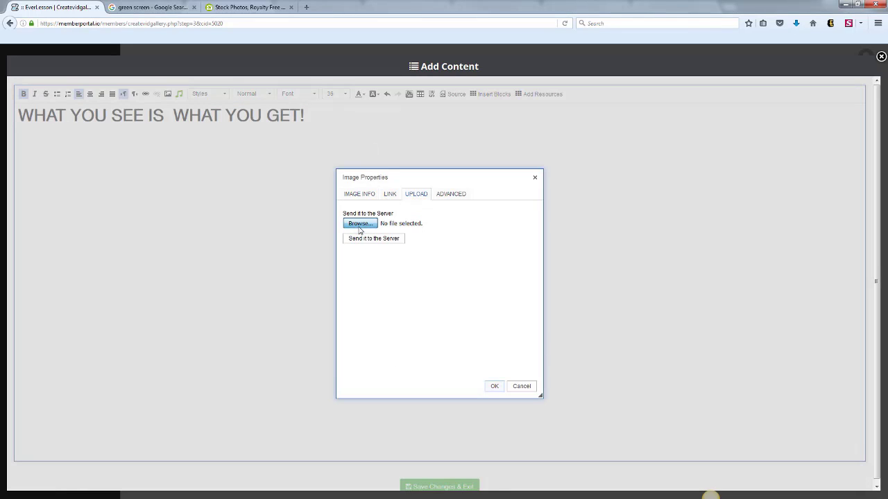
{"action": "left_click", "coordinate": [359, 223]}
{"action": "left_click", "coordinate": [355, 133]}
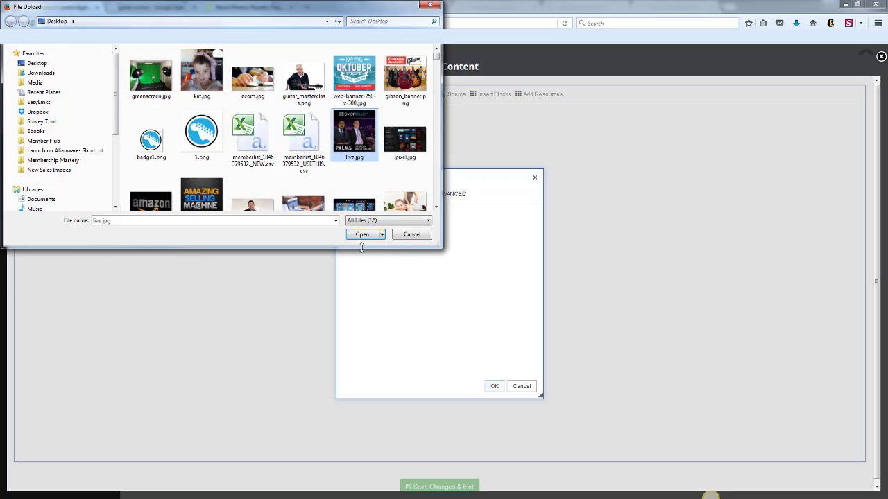
{"action": "left_click", "coordinate": [362, 235]}
{"action": "left_click", "coordinate": [387, 238]}
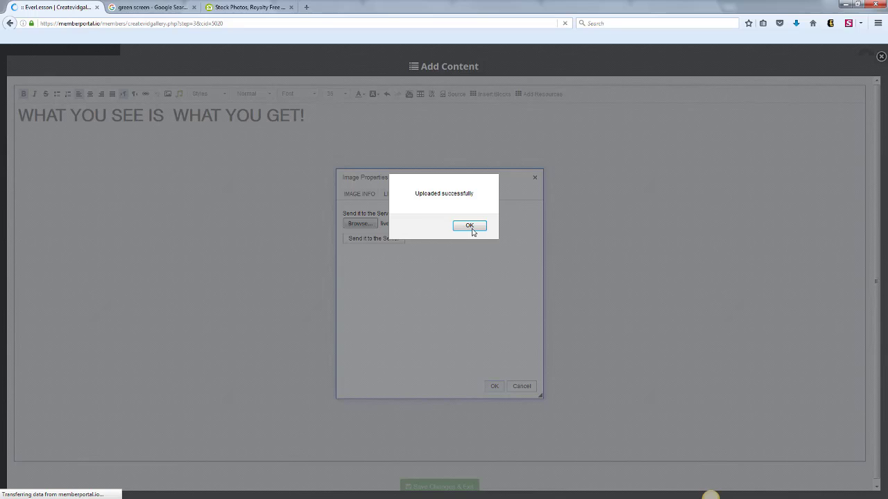
{"action": "left_click", "coordinate": [470, 226]}
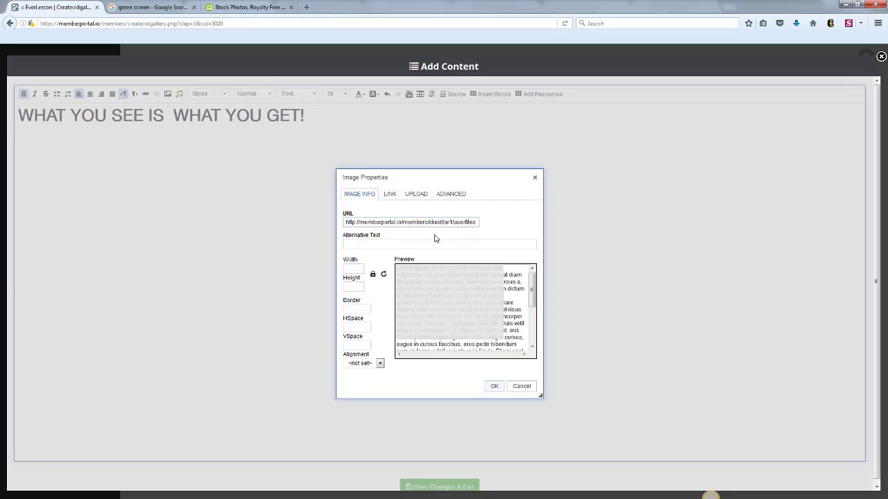
{"action": "left_click", "coordinate": [493, 385]}
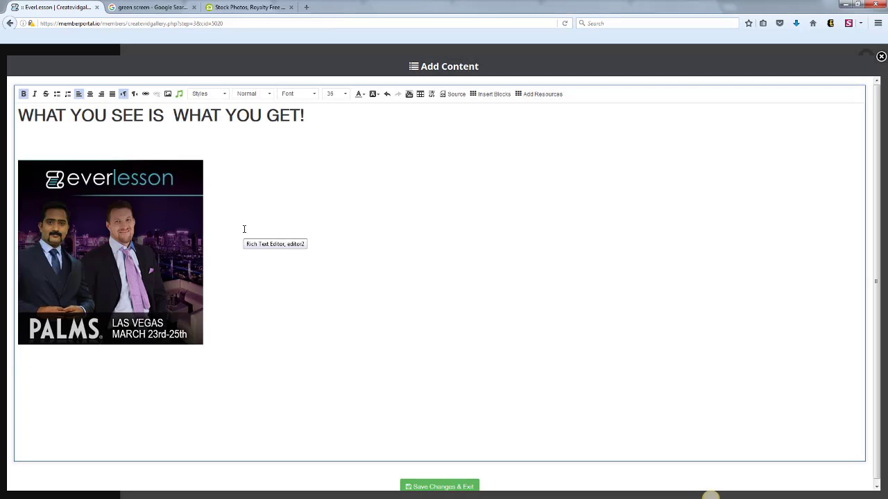
Delete the inserted image and the heading text so the description is empty.
{"action": "key", "text": "Return"}
{"action": "key", "text": "Return"}
{"action": "left_click", "coordinate": [177, 297]}
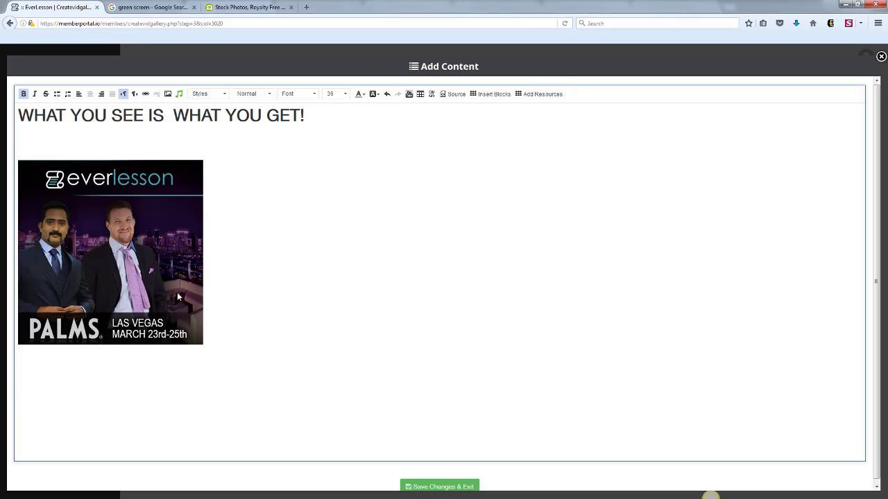
{"action": "key", "text": "Delete"}
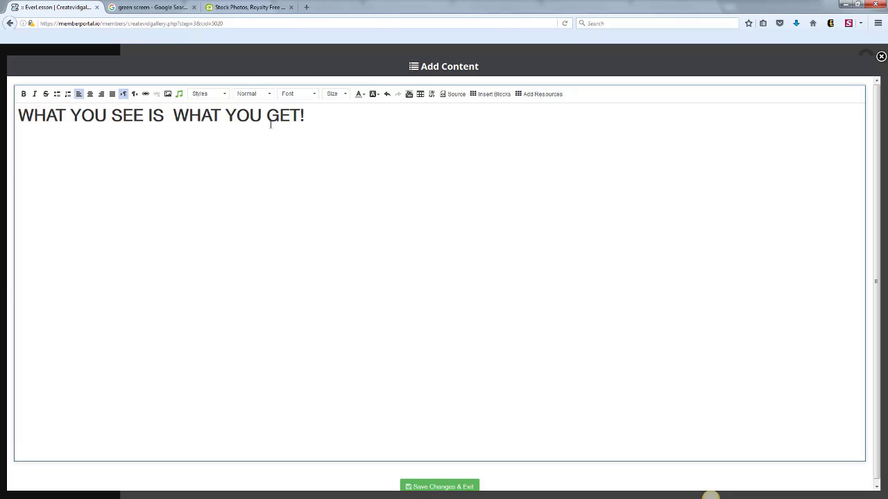
{"action": "left_click_drag", "start_coordinate": [306, 120], "coordinate": [26, 106]}
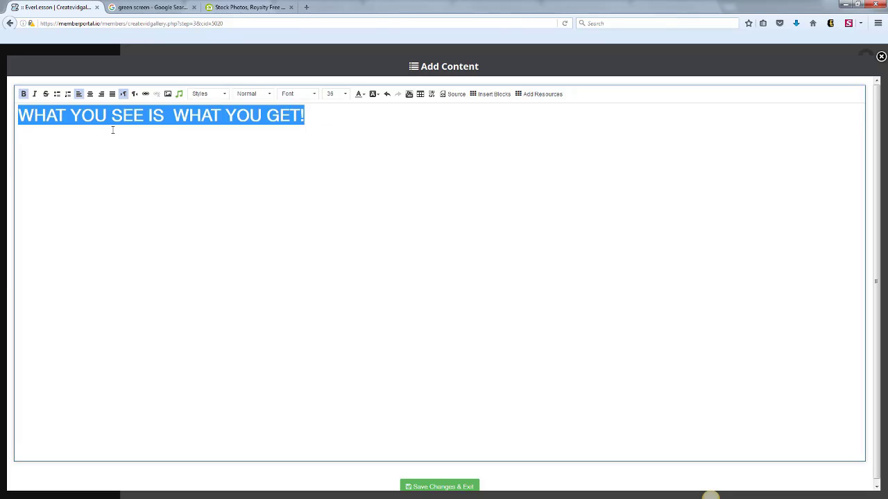
{"action": "key", "text": "Delete"}
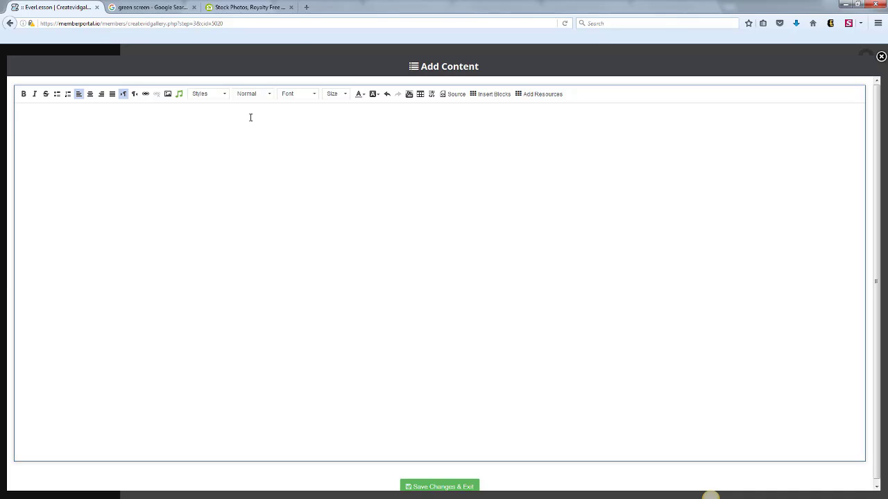
Insert the existing Camtasia Studio resource into the Welcome Video description, save it, and check it in the page preview.
{"action": "left_click", "coordinate": [548, 95]}
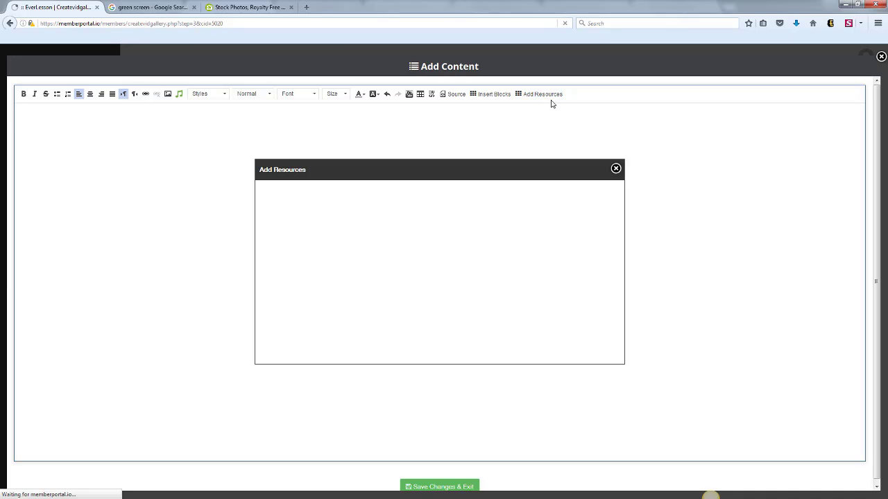
{"action": "left_click", "coordinate": [380, 200]}
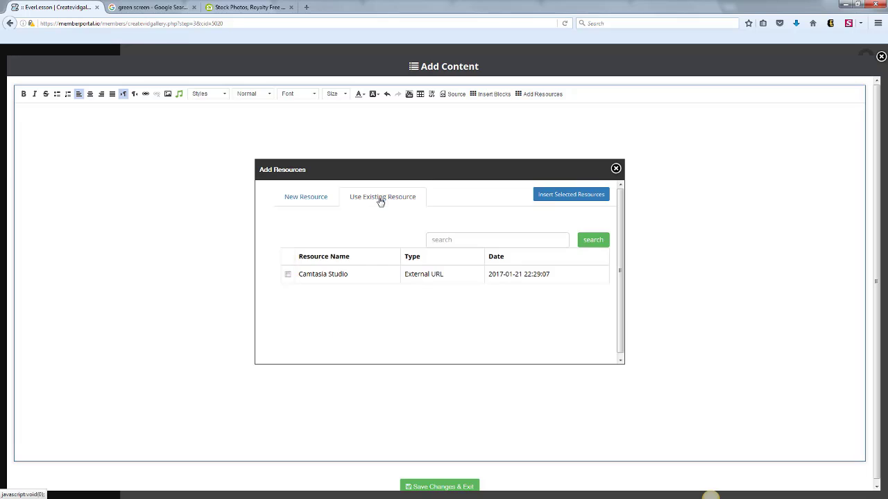
{"action": "left_click", "coordinate": [288, 274]}
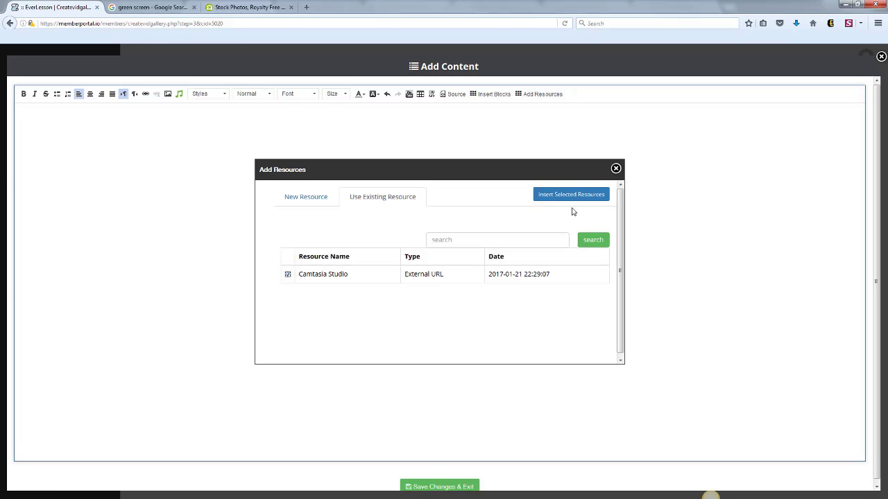
{"action": "left_click", "coordinate": [568, 195]}
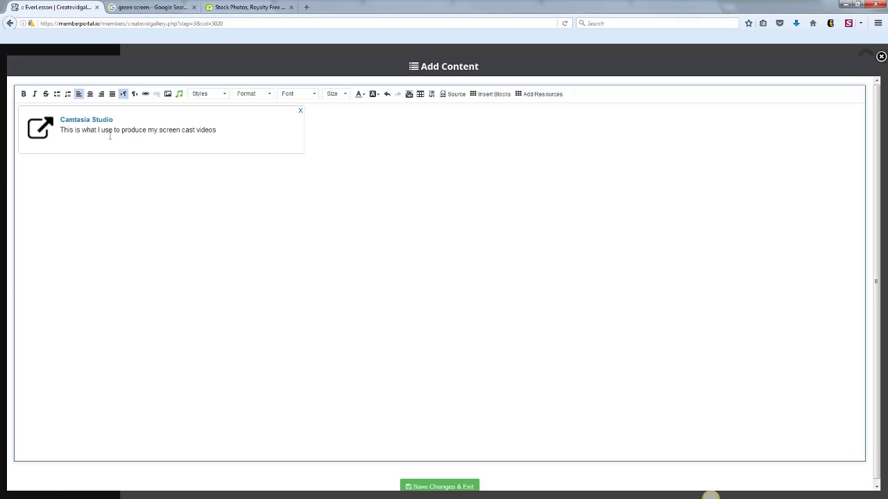
{"action": "left_click", "coordinate": [449, 485]}
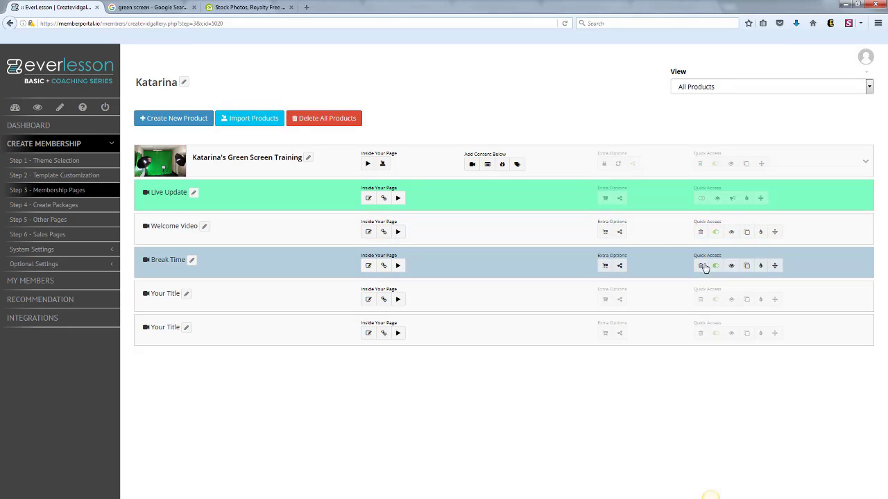
{"action": "left_click", "coordinate": [731, 266]}
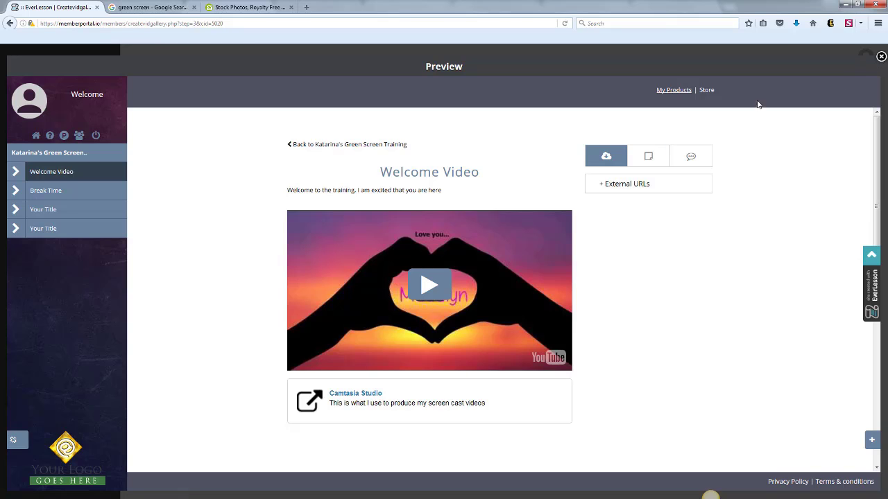
{"action": "left_click", "coordinate": [879, 56]}
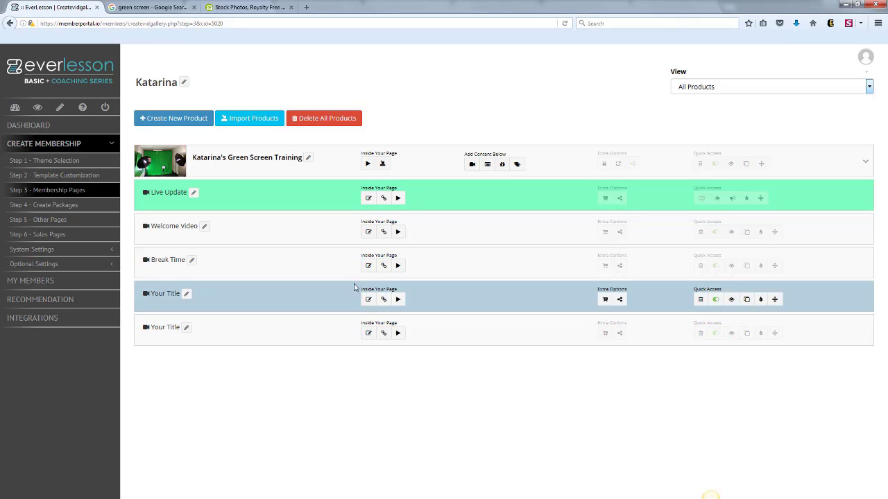
Reopen the Welcome Video description and add blank lines above the Camtasia Studio resource.
{"action": "left_click", "coordinate": [368, 231]}
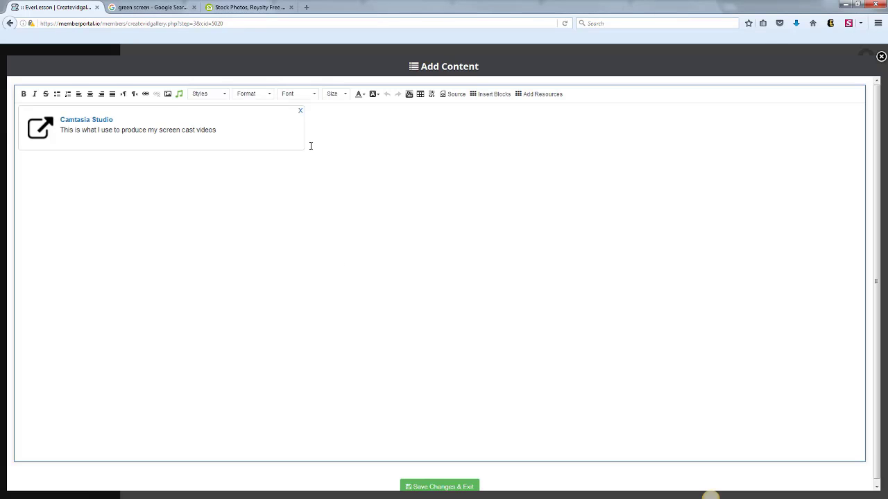
{"action": "left_click", "coordinate": [314, 156]}
{"action": "key", "text": "Return"}
{"action": "key", "text": "Return"}
{"action": "key", "text": "Return"}
{"action": "key", "text": "Return"}
{"action": "key", "text": "Return"}
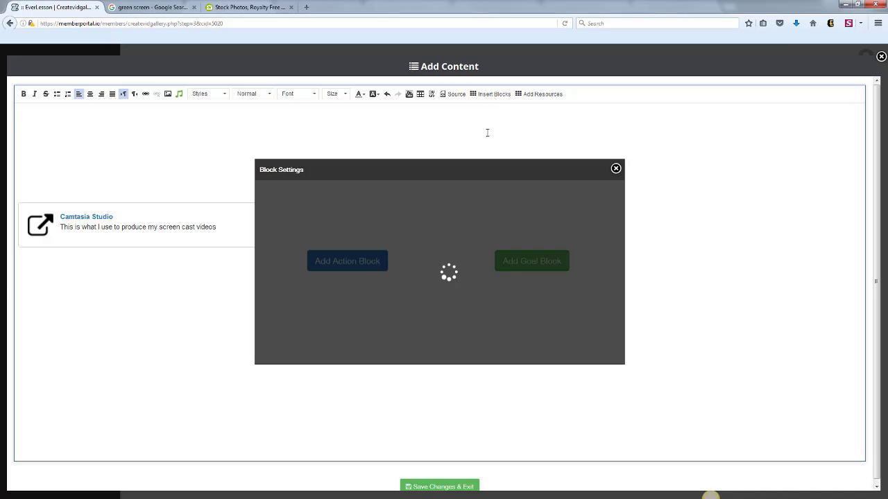
Create a video-and-button action block titled "Step #1 - Buy Camtasia" using the existing welcome video.
{"action": "left_click", "coordinate": [348, 262]}
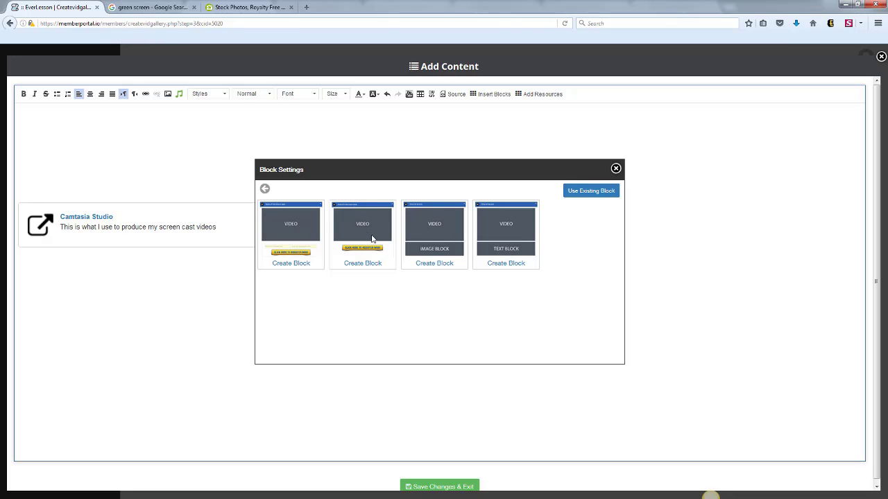
{"action": "left_click", "coordinate": [363, 263]}
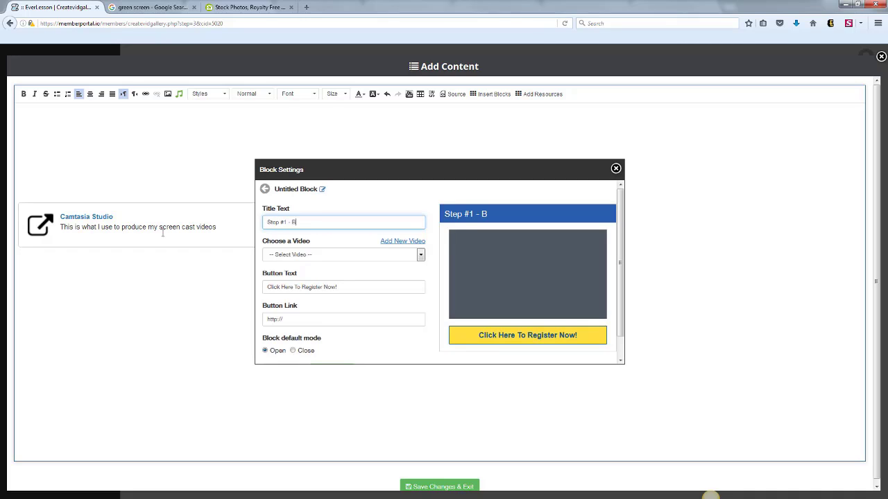
{"action": "type", "text": "Step #1 - Buy Camtasia"}
{"action": "left_click", "coordinate": [420, 255]}
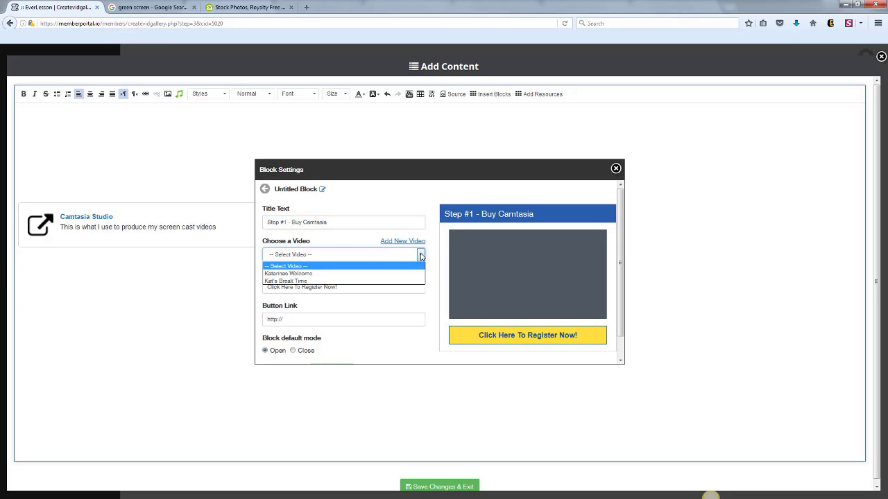
{"action": "left_click", "coordinate": [310, 275]}
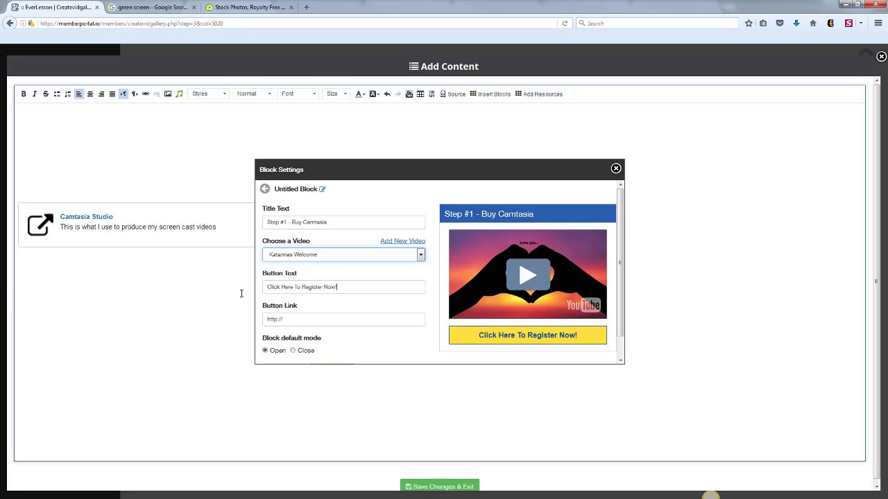
{"action": "key", "text": "Tab"}
{"action": "type", "text": "CLick he"}
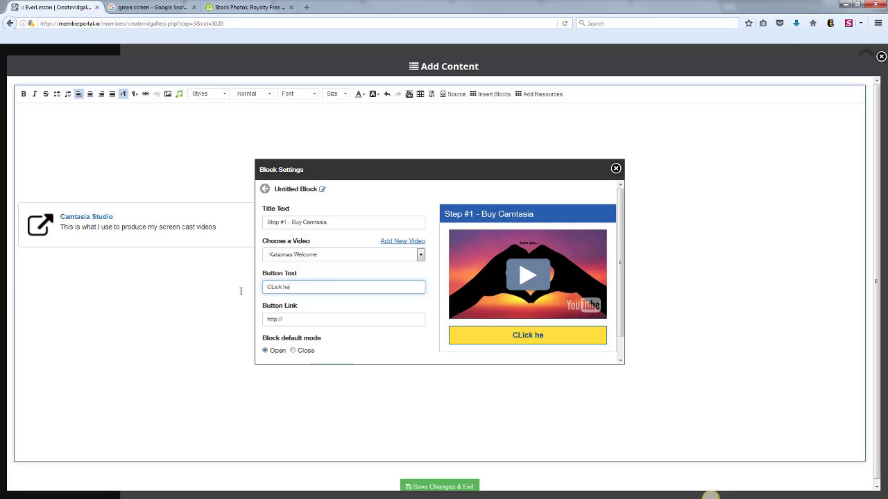
{"action": "type", "text": "re to get Camt"}
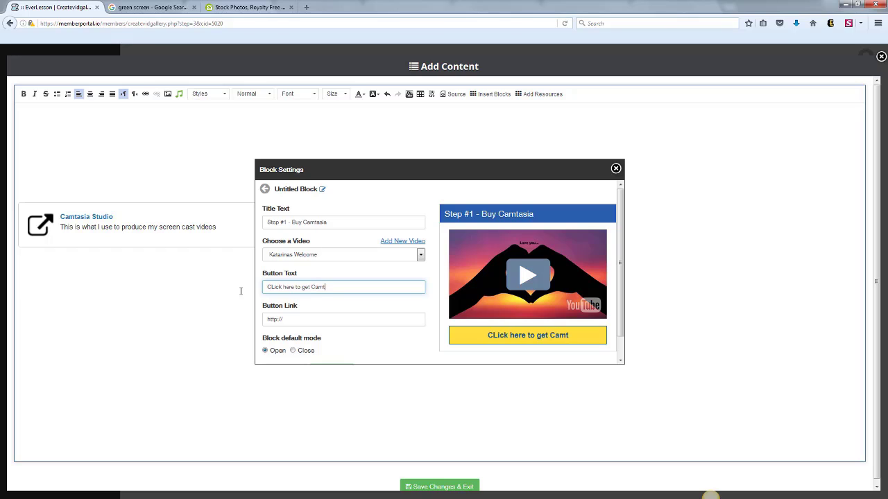
{"action": "type", "text": "asi"}
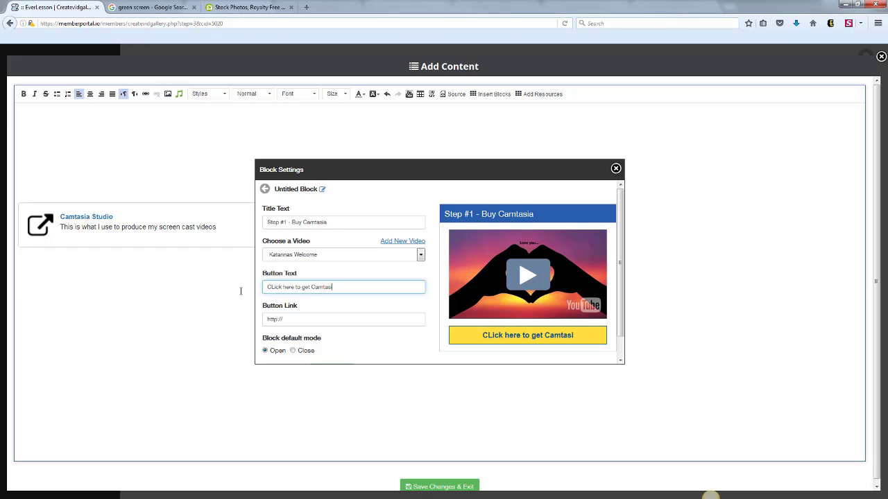
{"action": "type", "text": "a"}
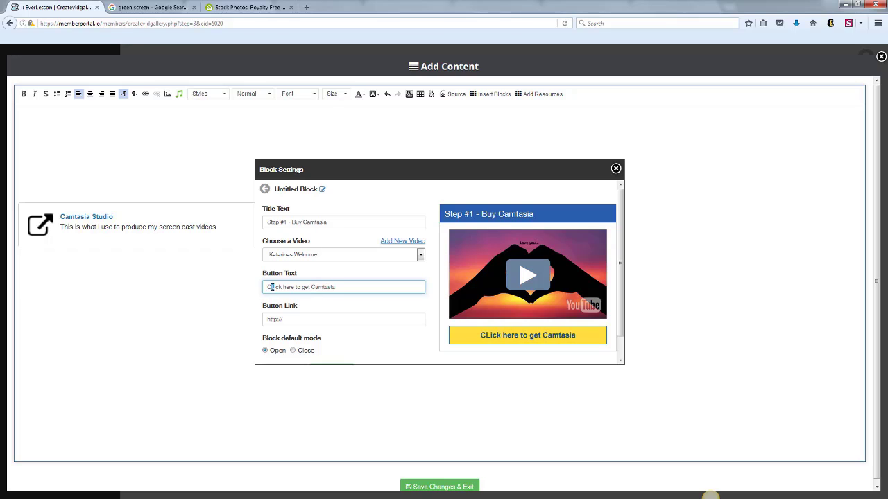
{"action": "type", "text": "l"}
{"action": "left_click", "coordinate": [320, 319]}
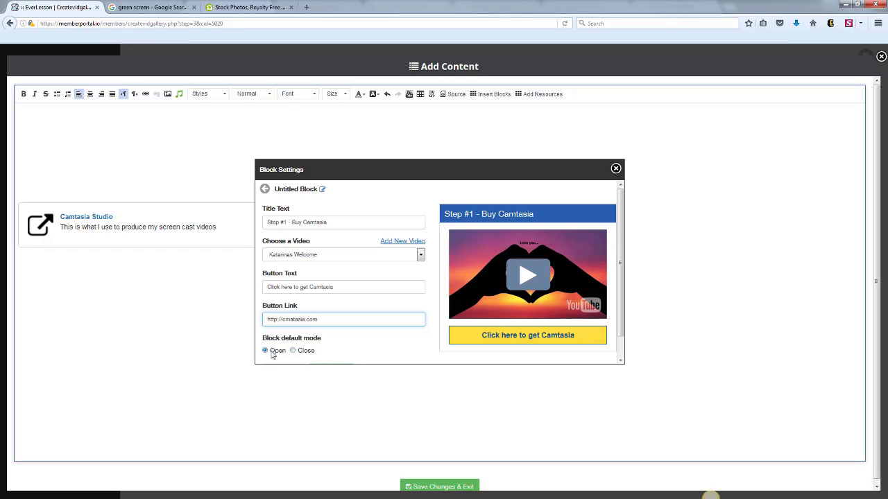
Check the block's colour settings, keeping the existing colours, and update the block to insert it above the Camtasia Studio resource.
{"action": "left_click_drag", "start_coordinate": [622, 259], "coordinate": [622, 293]}
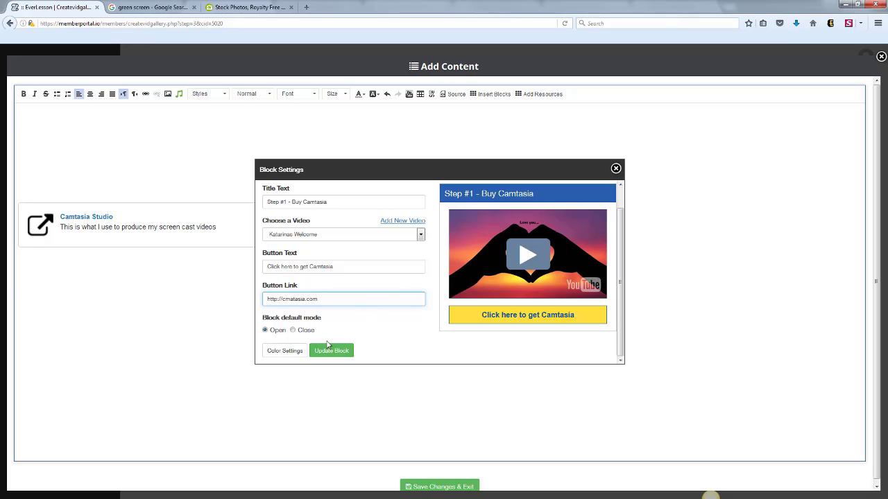
{"action": "left_click", "coordinate": [280, 352]}
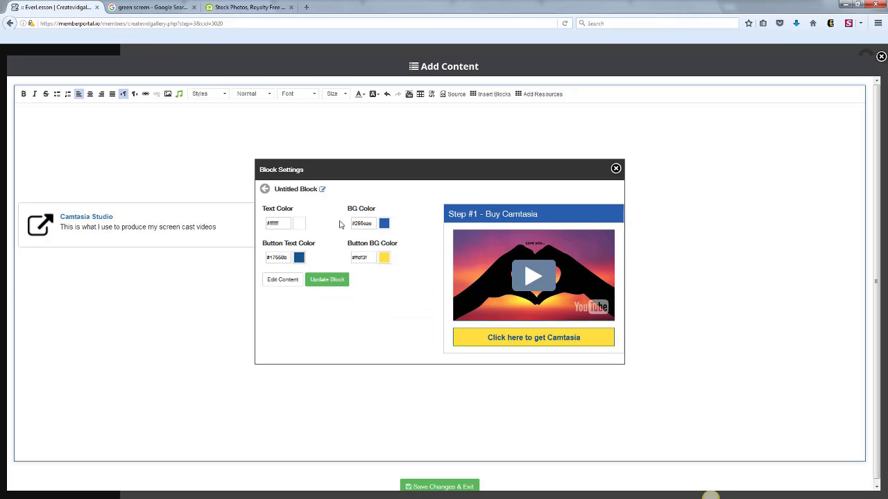
{"action": "left_click", "coordinate": [384, 227]}
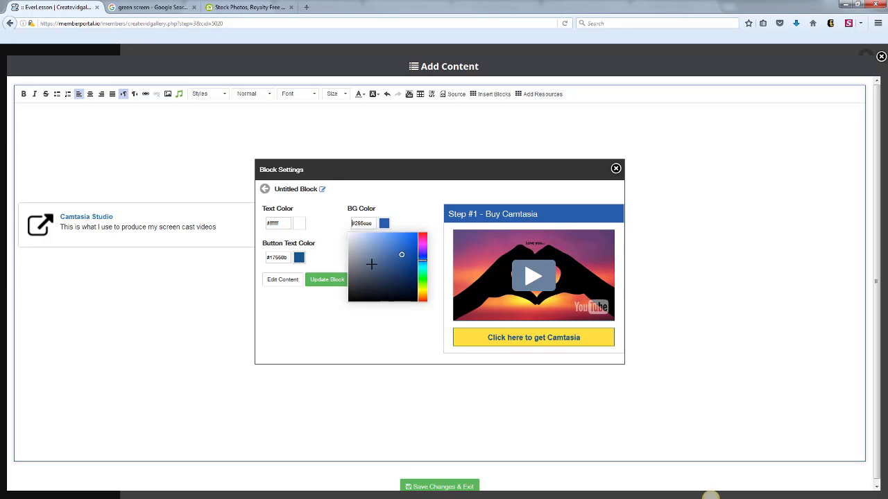
{"action": "left_click", "coordinate": [346, 286]}
{"action": "left_click", "coordinate": [327, 331]}
{"action": "left_click", "coordinate": [329, 282]}
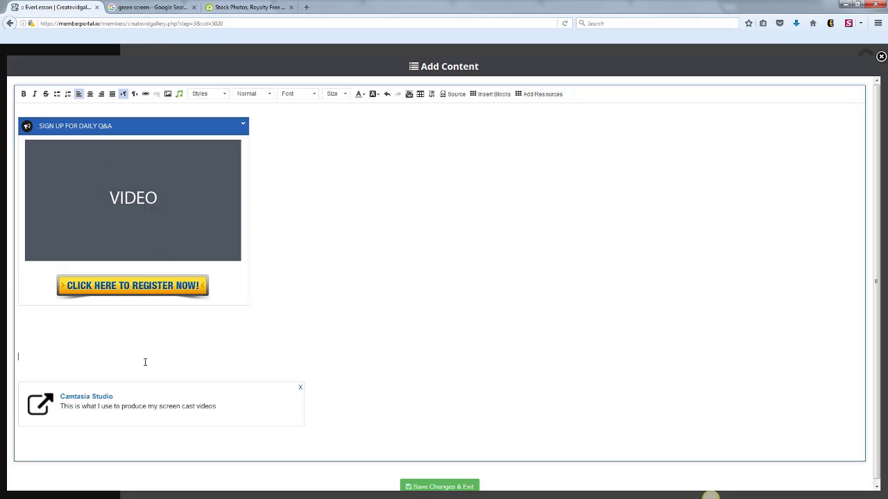
Remove the blank lines between the action block and the Camtasia Studio resource and save the description.
{"action": "key", "text": "BackSpace"}
{"action": "key", "text": "BackSpace"}
{"action": "key", "text": "BackSpace"}
{"action": "key", "text": "BackSpace"}
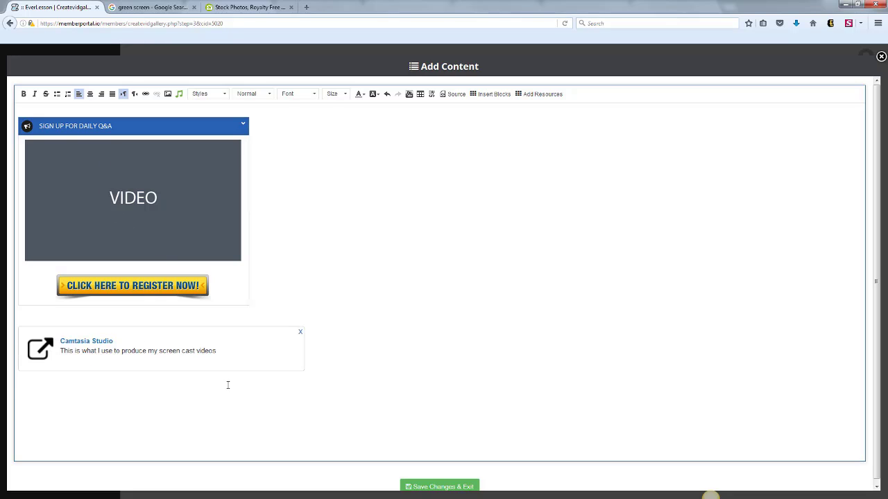
{"action": "left_click", "coordinate": [442, 487]}
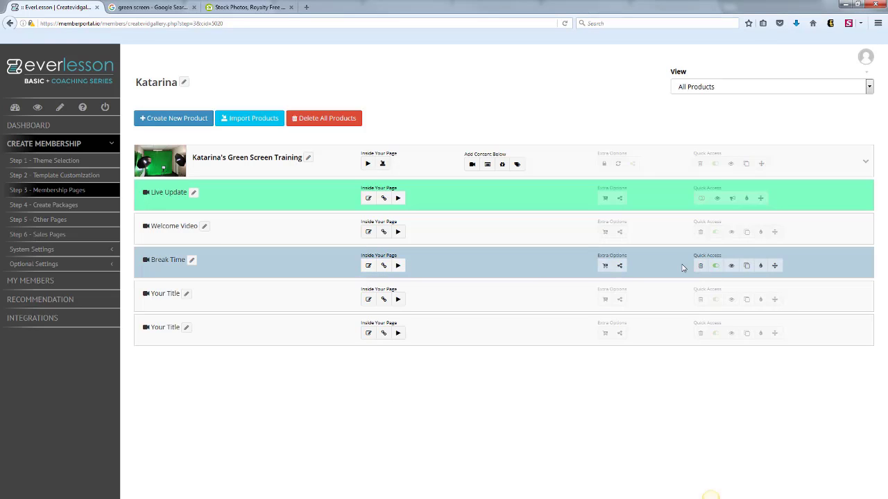
Preview the Welcome Video page and test collapsing and expanding the "Step #1 - Buy Camtasia" block.
{"action": "left_click", "coordinate": [746, 232]}
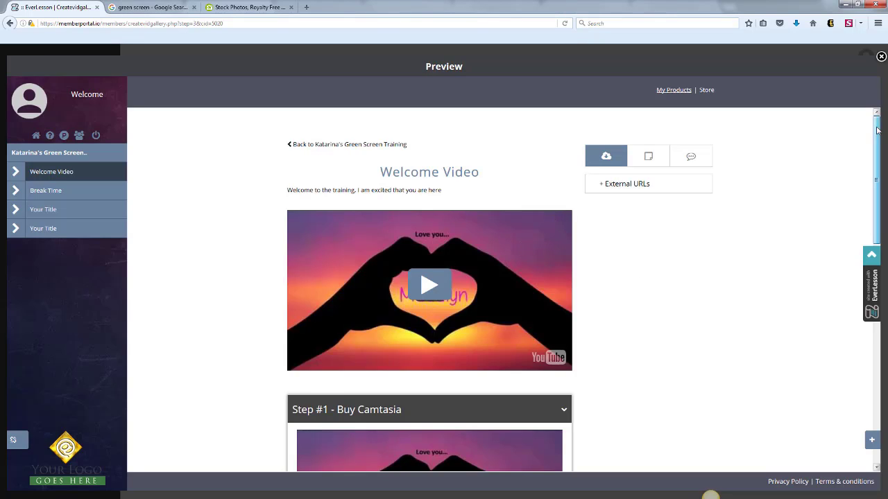
{"action": "scroll", "coordinate": [728, 188], "scroll_direction": "down", "scroll_amount": 4}
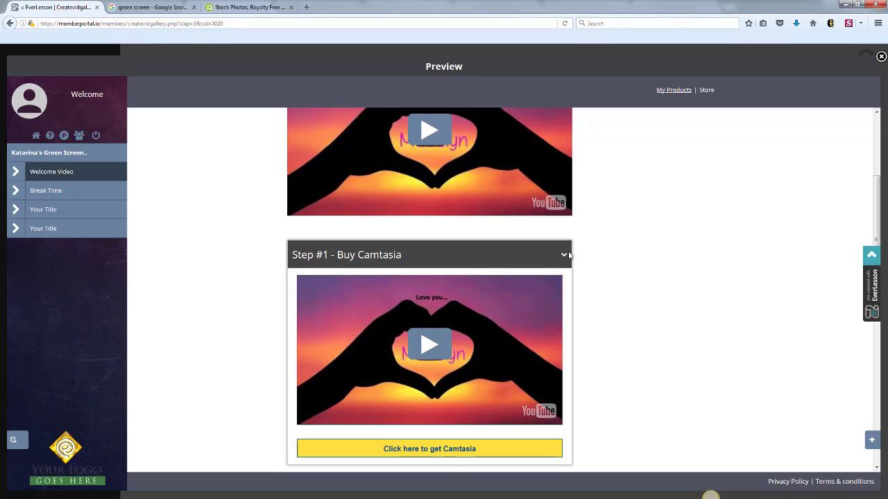
{"action": "left_click", "coordinate": [538, 247]}
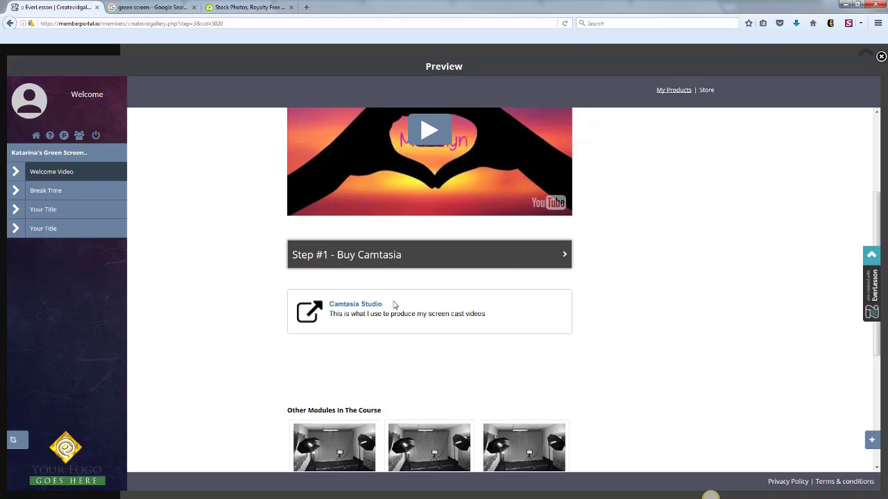
{"action": "left_click", "coordinate": [563, 254]}
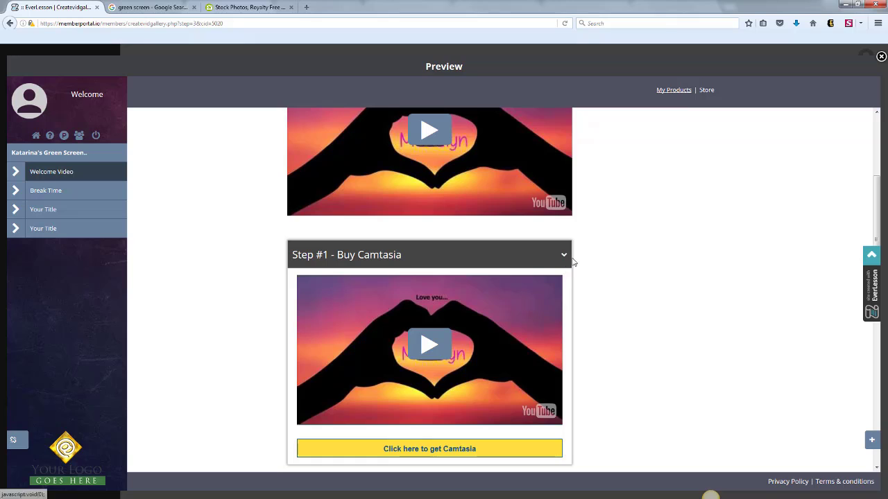
{"action": "left_click", "coordinate": [569, 255]}
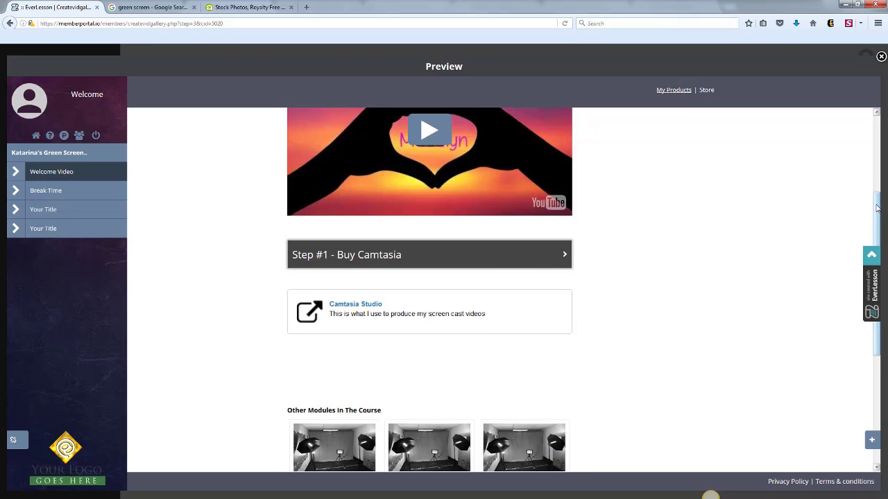
{"action": "left_click_drag", "start_coordinate": [875, 208], "coordinate": [864, 108]}
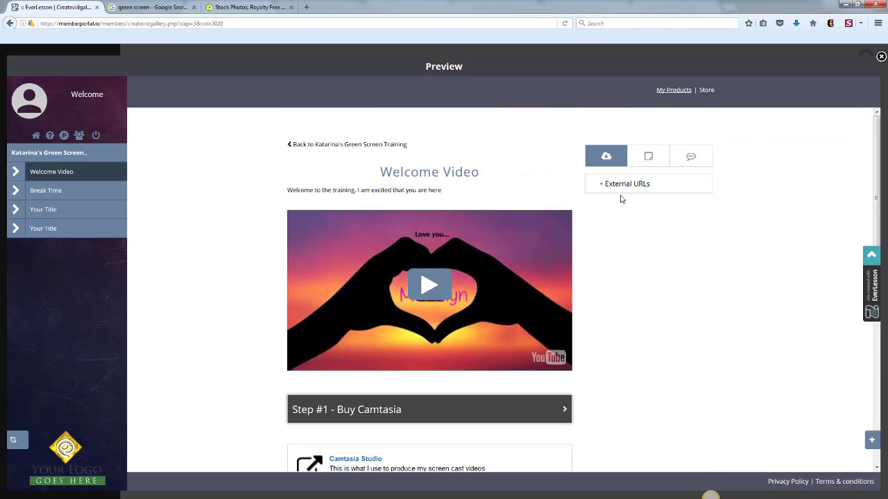
{"action": "left_click", "coordinate": [880, 56]}
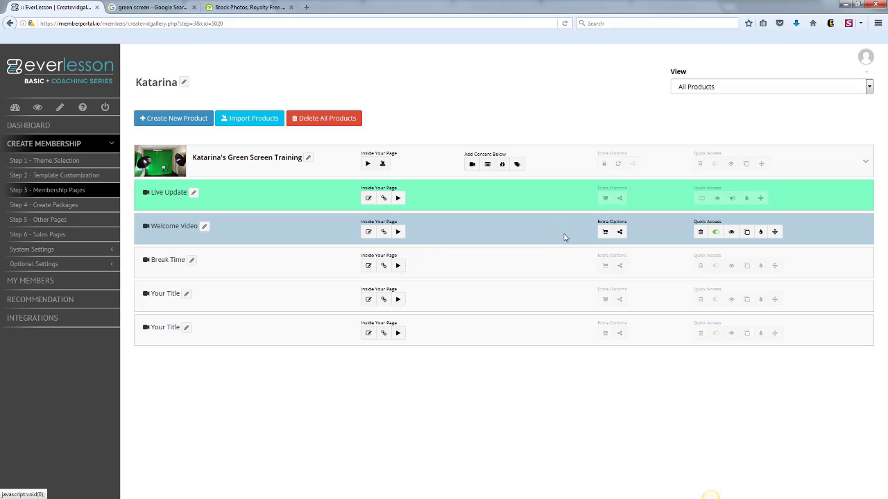
Review the Welcome Video's related page settings and examine the Other Modules In The Course section in its page preview.
{"action": "left_click", "coordinate": [620, 233]}
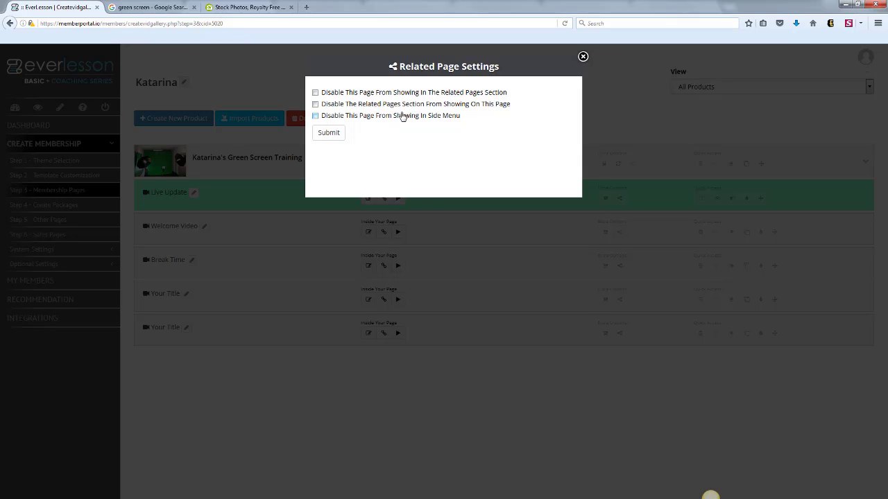
{"action": "left_click", "coordinate": [582, 56]}
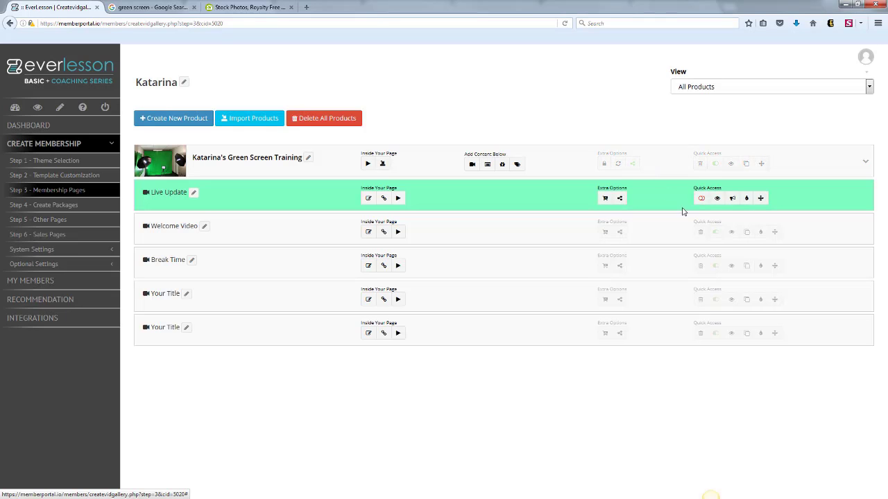
{"action": "left_click", "coordinate": [639, 218]}
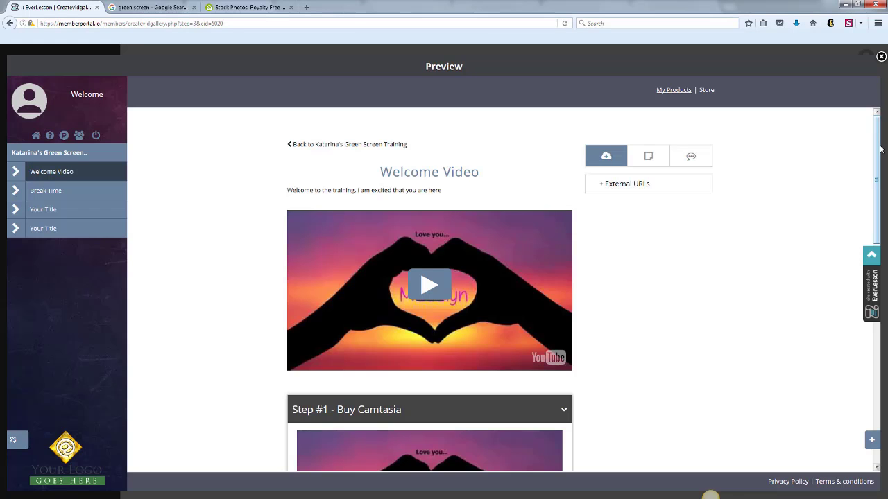
{"action": "scroll", "coordinate": [860, 252], "scroll_direction": "down", "scroll_amount": 10}
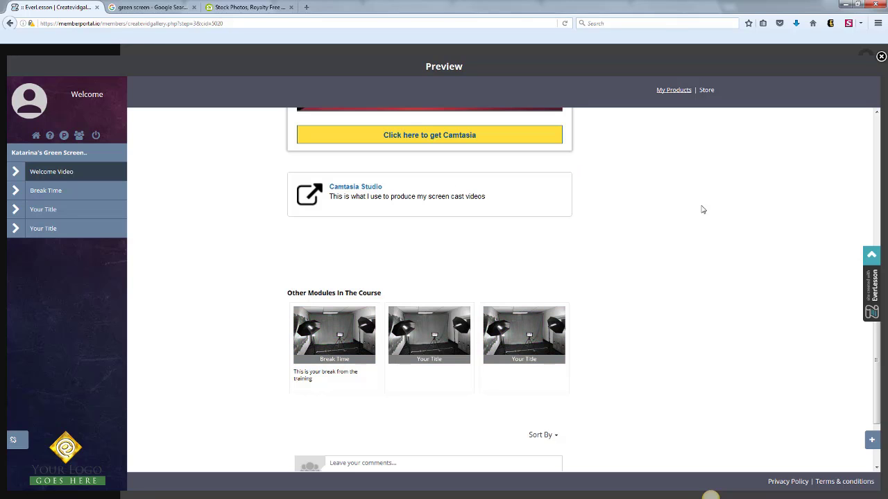
{"action": "scroll", "coordinate": [839, 135], "scroll_direction": "up", "scroll_amount": 5}
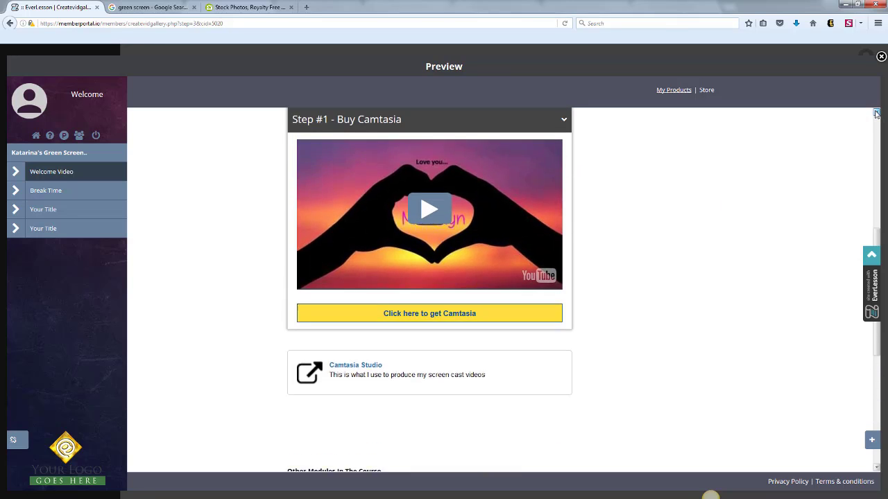
{"action": "scroll", "coordinate": [845, 119], "scroll_direction": "up", "scroll_amount": 1}
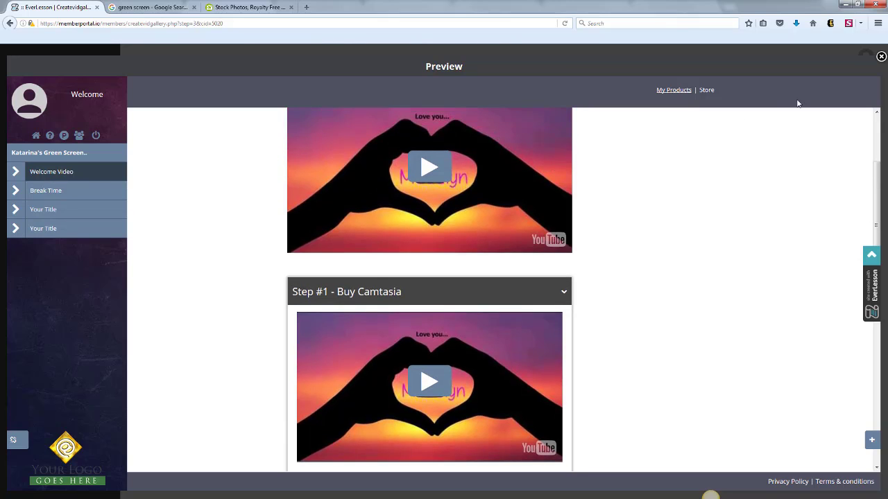
{"action": "left_click", "coordinate": [881, 57]}
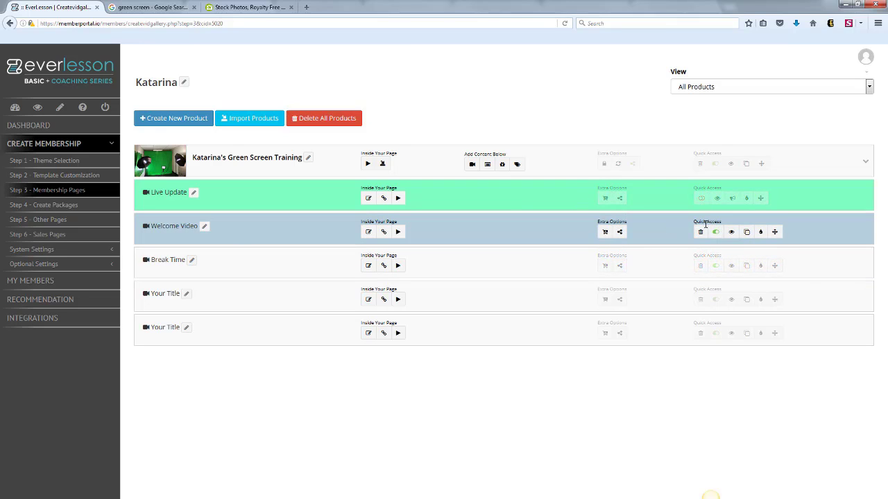
{"action": "mouse_move", "coordinate": [774, 232]}
{"action": "left_mouse_down"}
{"action": "mouse_move", "coordinate": [774, 258]}
{"action": "mouse_move", "coordinate": [774, 237]}
{"action": "left_mouse_up"}
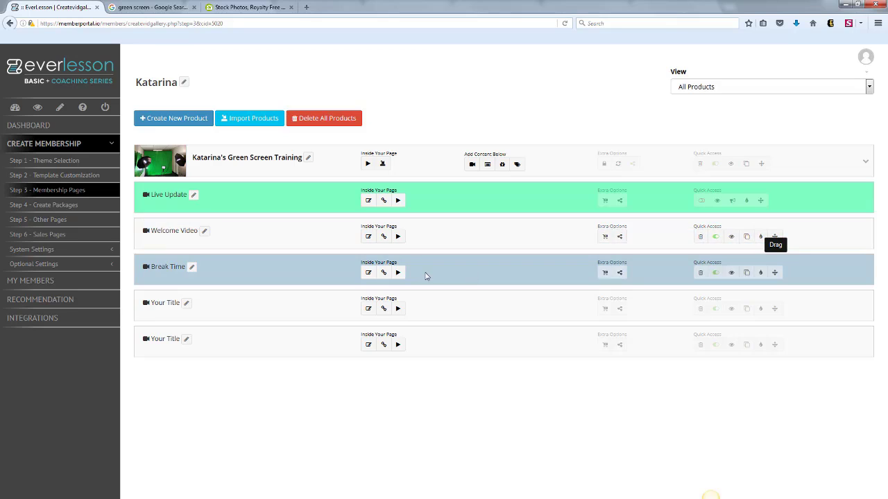
Try drip feed conditions on Break Time: Welcome Video completed, 2 days passed with the "and" option, and 20 points earned, then close without saving.
{"action": "left_click", "coordinate": [760, 272]}
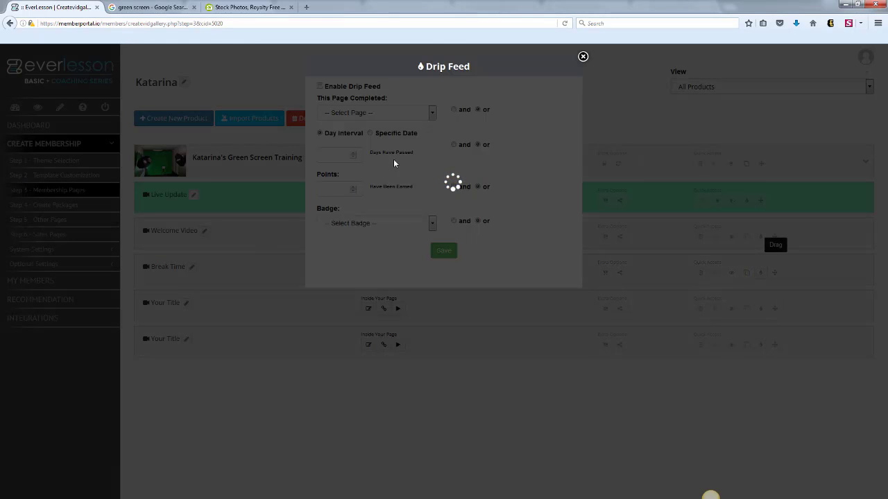
{"action": "left_click", "coordinate": [431, 114]}
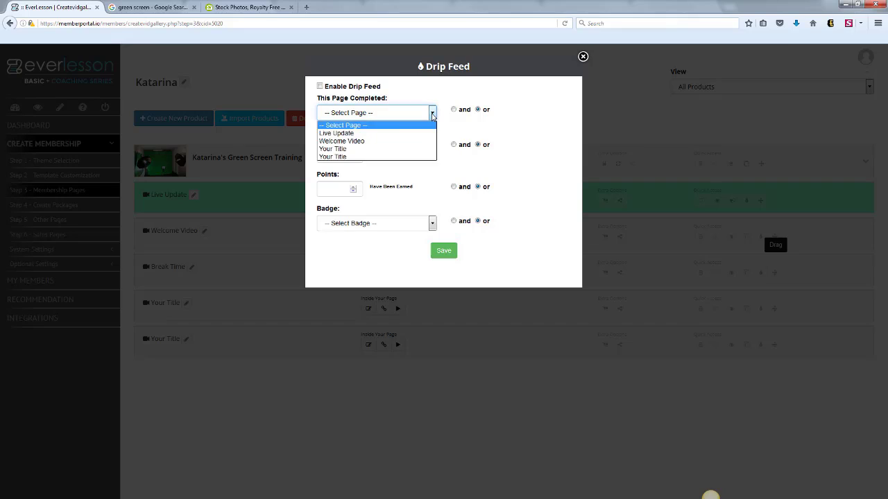
{"action": "left_click", "coordinate": [347, 141]}
{"action": "left_click", "coordinate": [339, 154]}
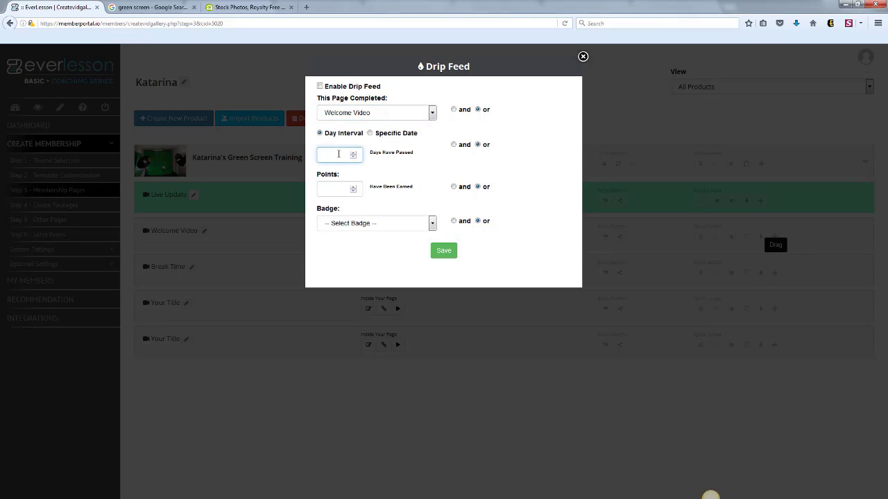
{"action": "left_click", "coordinate": [446, 158]}
{"action": "left_click", "coordinate": [453, 145]}
{"action": "left_click", "coordinate": [381, 197]}
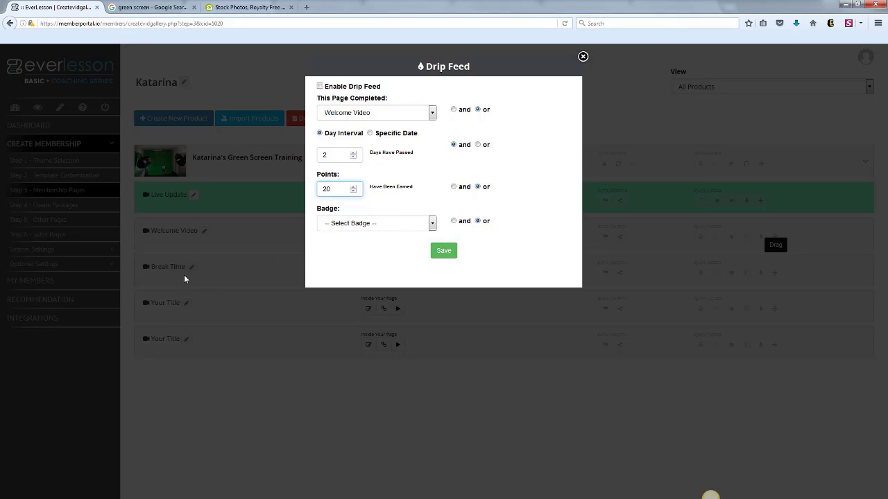
{"action": "left_click", "coordinate": [224, 278]}
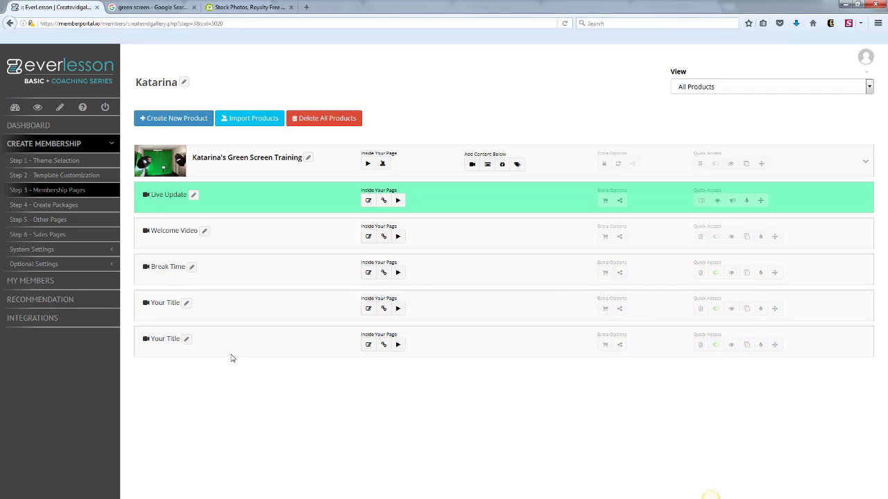
Start a new package for the green screen training product, name it "All Access" and assign that product to it.
{"action": "left_click", "coordinate": [65, 209]}
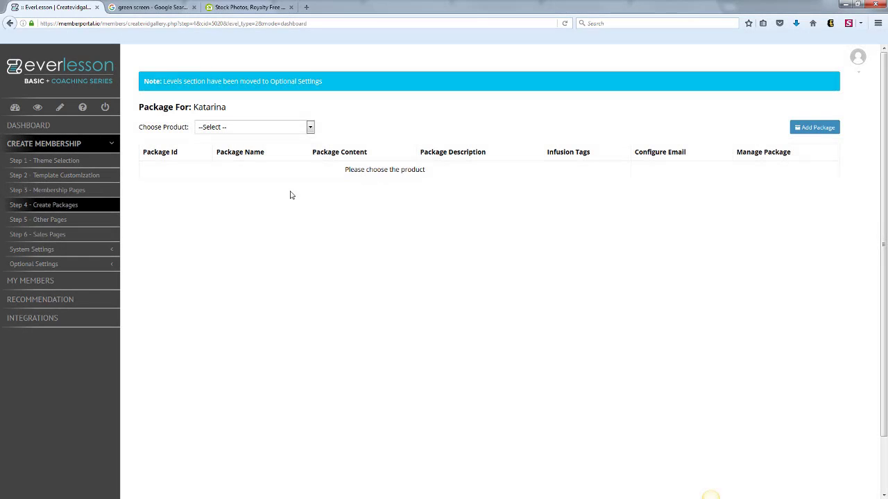
{"action": "left_click", "coordinate": [310, 127]}
{"action": "left_click", "coordinate": [286, 152]}
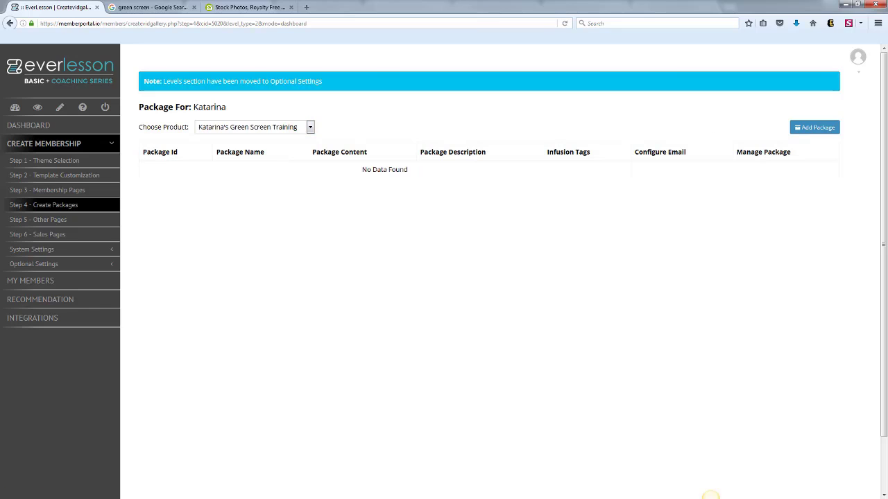
{"action": "left_click", "coordinate": [817, 129]}
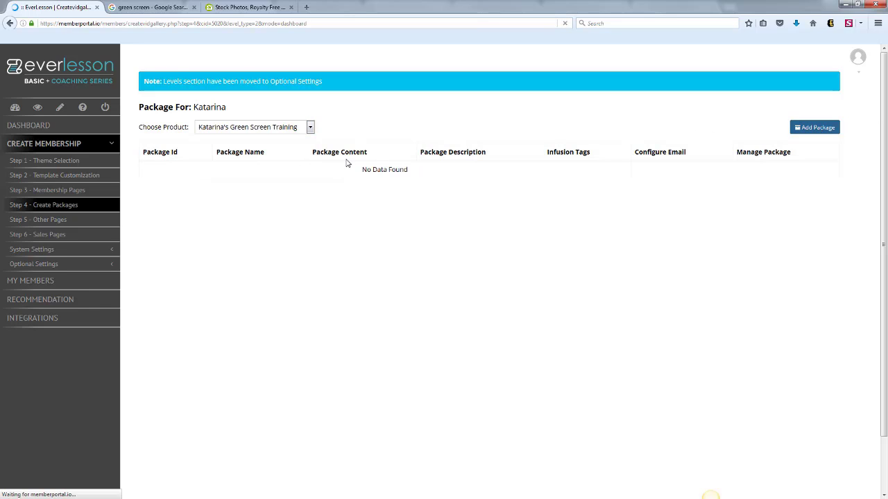
{"action": "left_click_drag", "start_coordinate": [251, 140], "coordinate": [128, 153]}
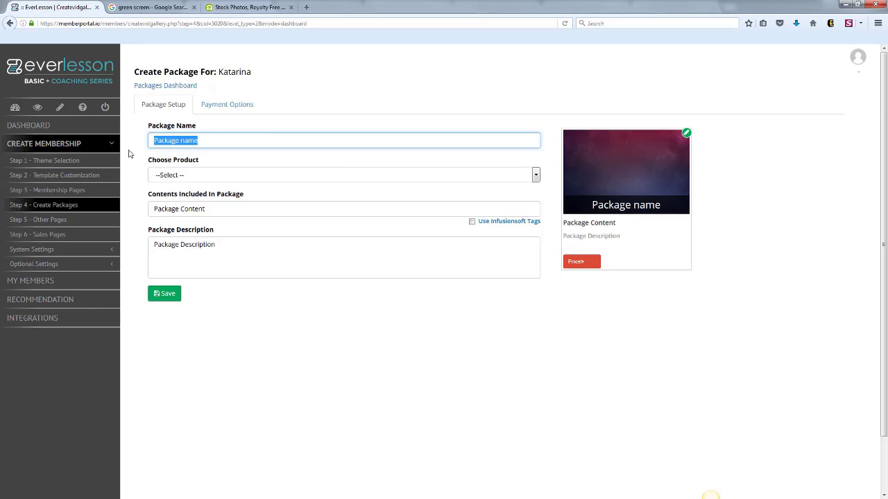
{"action": "type", "text": "All Access"}
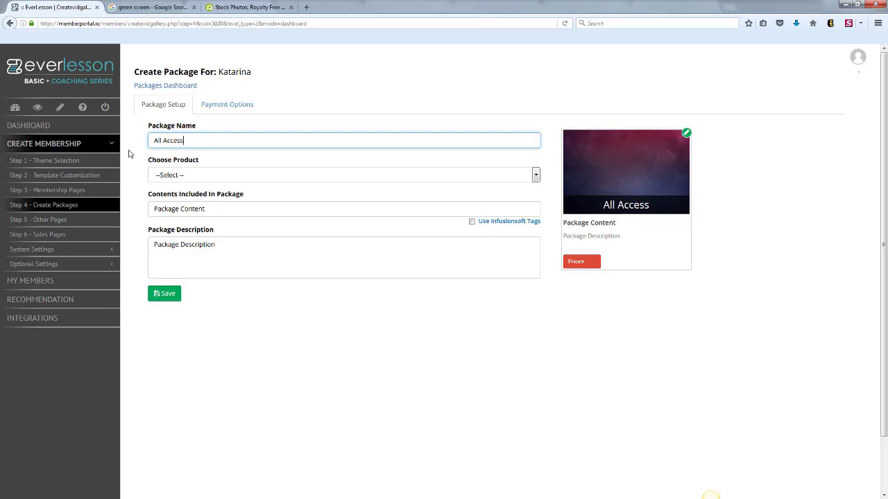
{"action": "left_click", "coordinate": [179, 178]}
{"action": "left_click", "coordinate": [179, 200]}
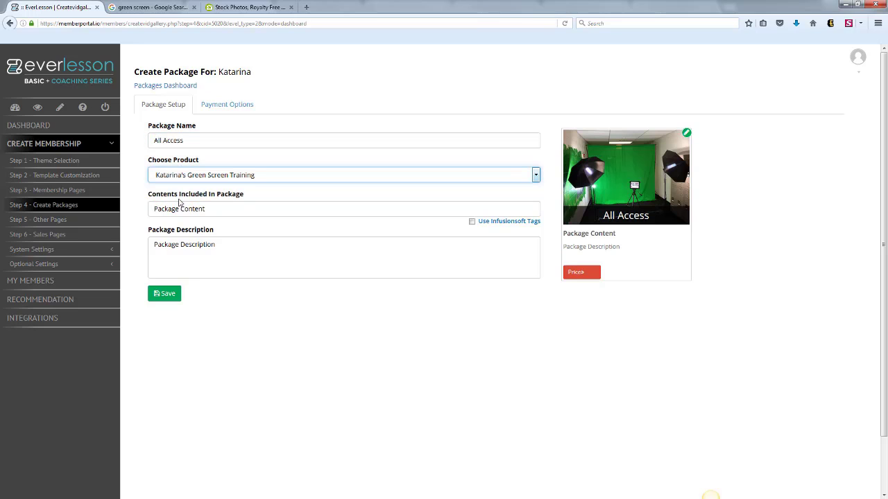
Set the package contents to "Video Training, And Live Facebook Updates", describe it as the owner's Green Screen Training, and save the setup.
{"action": "left_click_drag", "start_coordinate": [215, 208], "coordinate": [543, 189]}
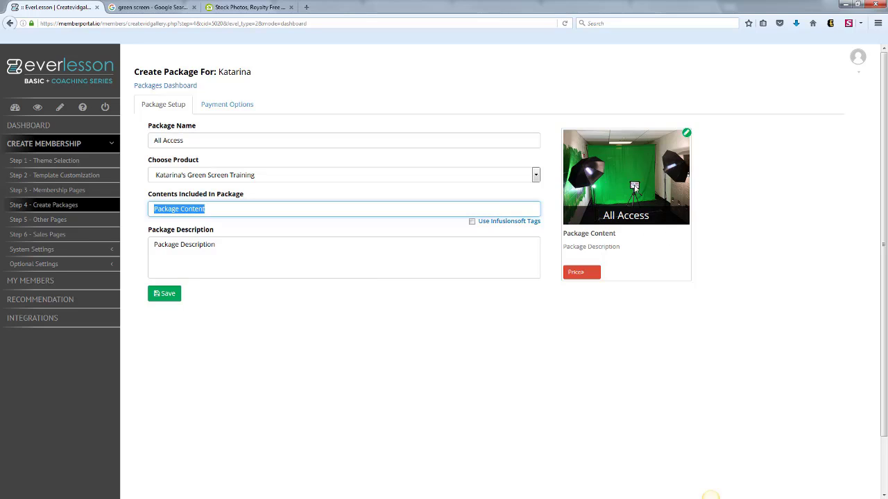
{"action": "left_click_drag", "start_coordinate": [239, 211], "coordinate": [95, 229]}
{"action": "type", "text": "Video Trainin"}
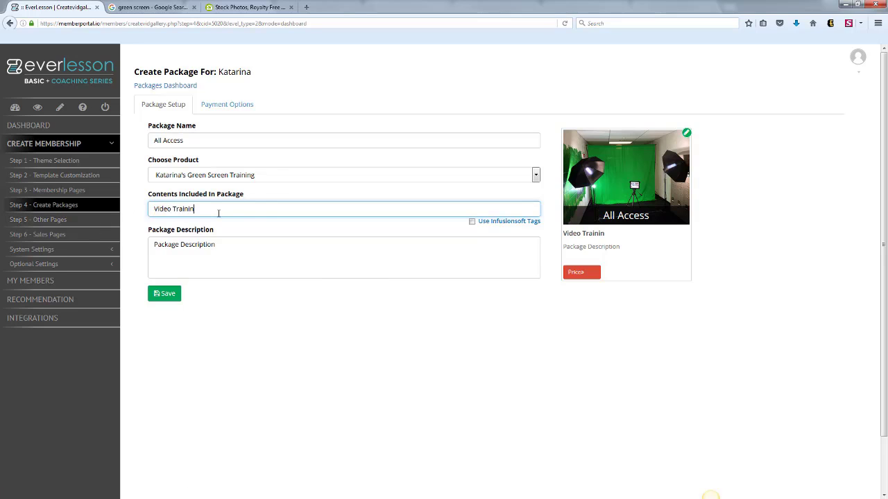
{"action": "type", "text": "g, And Live Facebook Updates"}
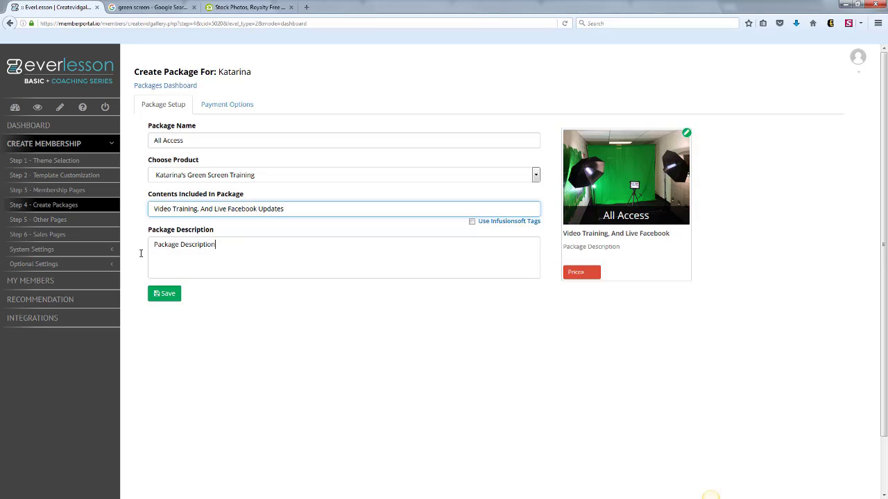
{"action": "key", "text": "Tab"}
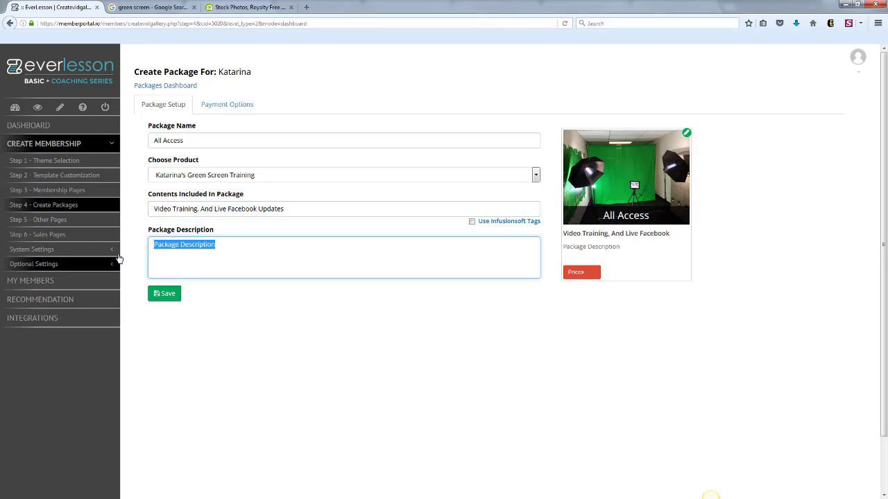
{"action": "type", "text": "This is Ka"}
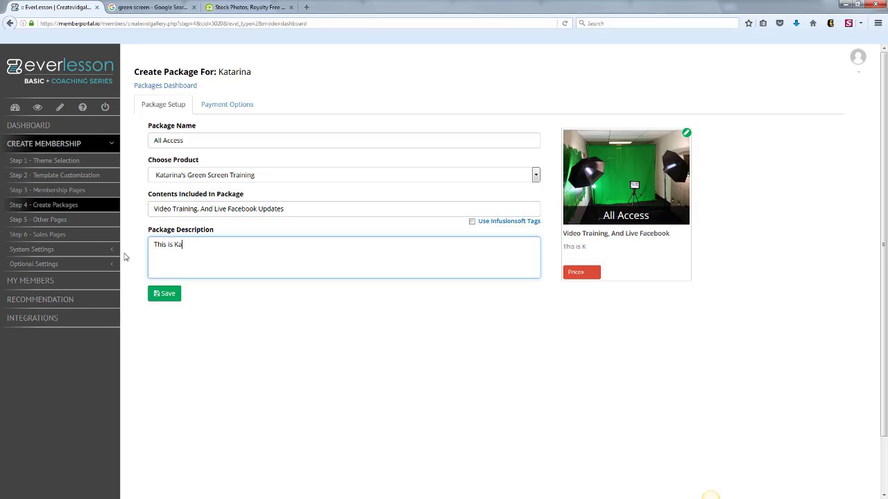
{"action": "type", "text": "tarina's Green Screen Training!"}
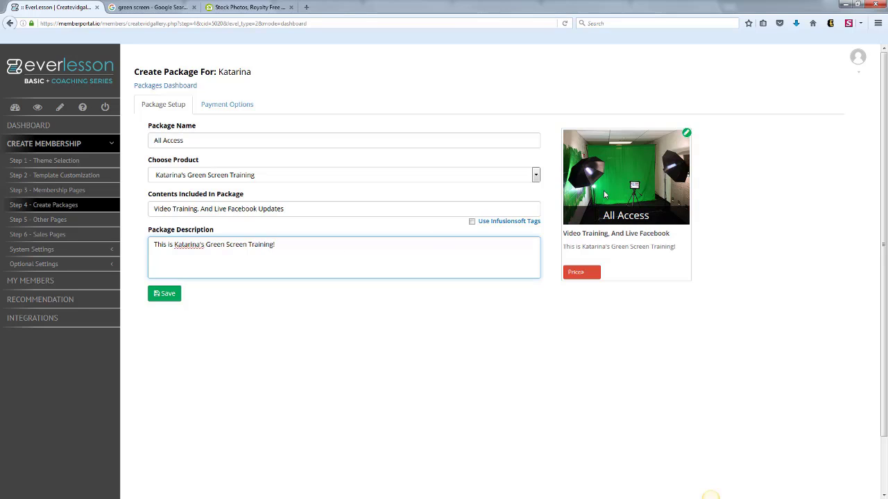
{"action": "left_click", "coordinate": [164, 298]}
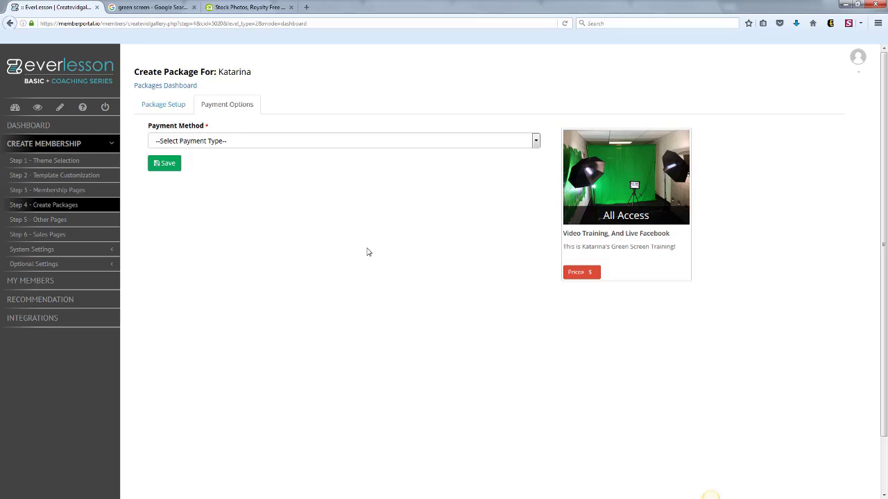
Set the All Access package's payment method to Free Access and save the payment options.
{"action": "left_click", "coordinate": [534, 142]}
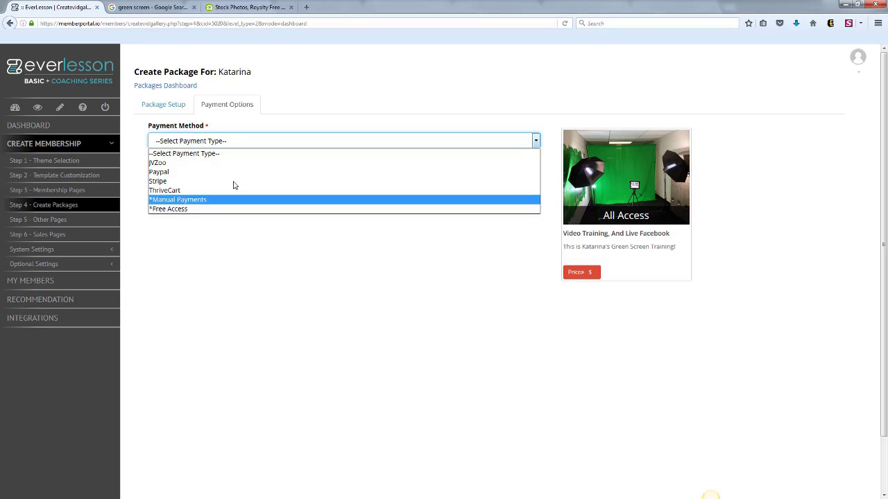
{"action": "left_click", "coordinate": [234, 239]}
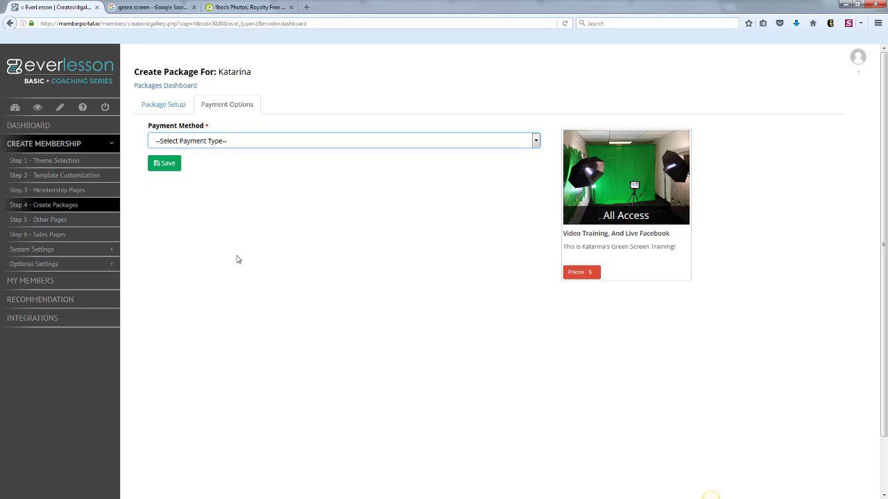
{"action": "left_click", "coordinate": [270, 145]}
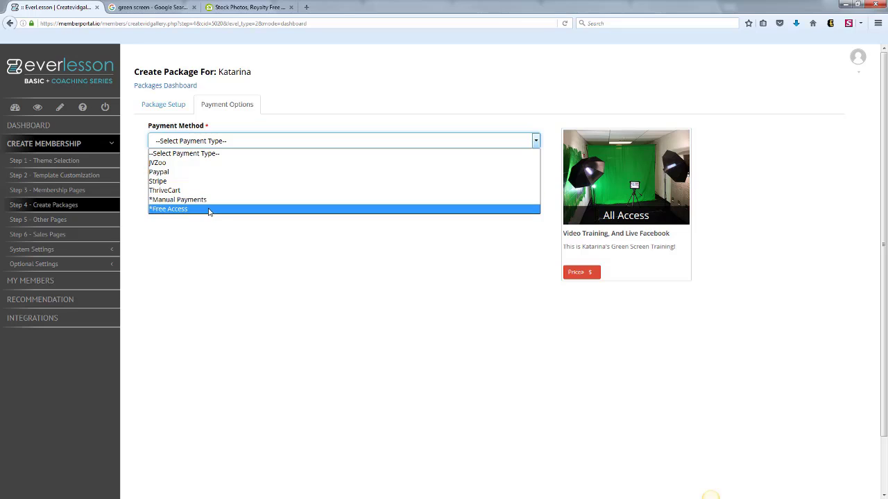
{"action": "left_click", "coordinate": [263, 205]}
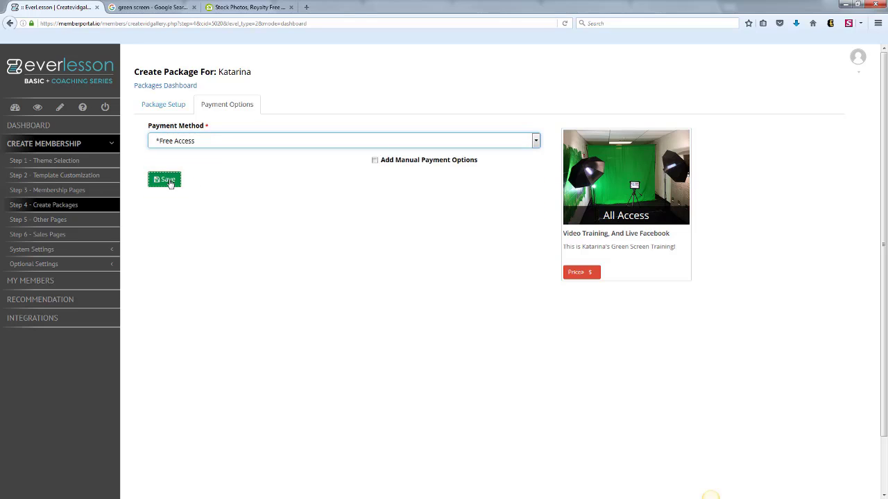
{"action": "left_click", "coordinate": [169, 182]}
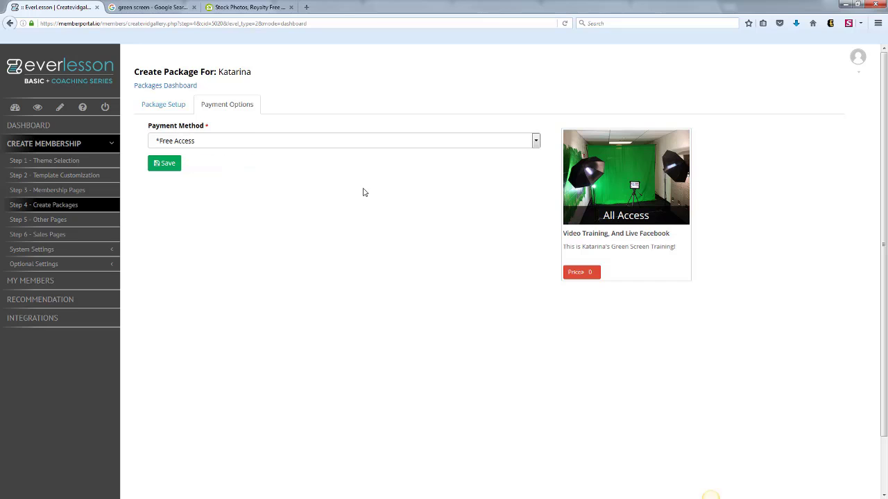
Assign the All Access package to the Live Update and Welcome Video membership pages, saving each.
{"action": "left_click", "coordinate": [72, 191]}
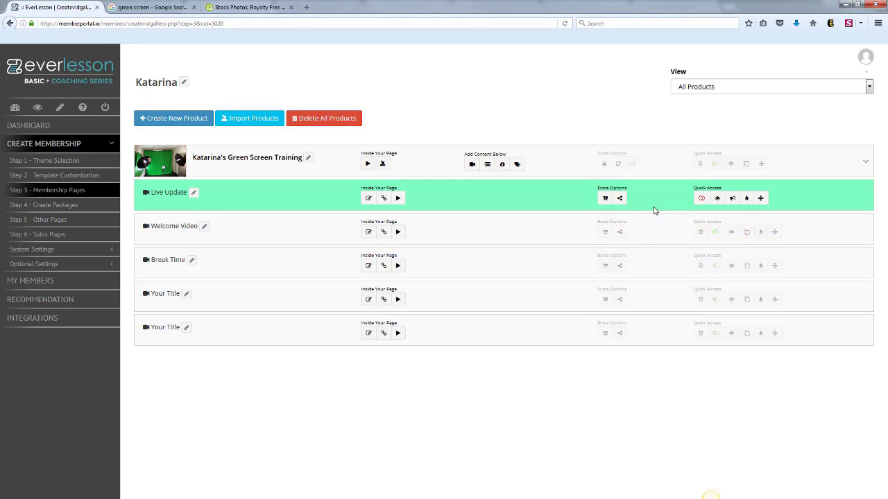
{"action": "left_click", "coordinate": [605, 199]}
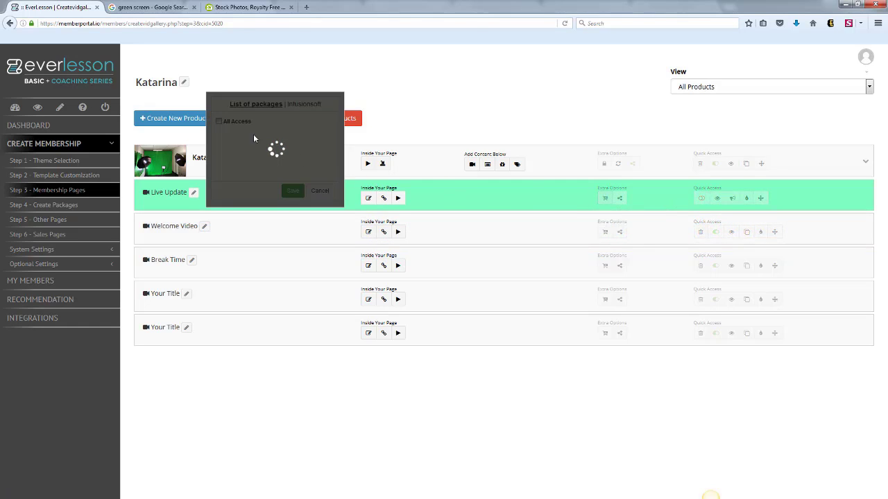
{"action": "left_click", "coordinate": [219, 123]}
{"action": "left_click", "coordinate": [294, 190]}
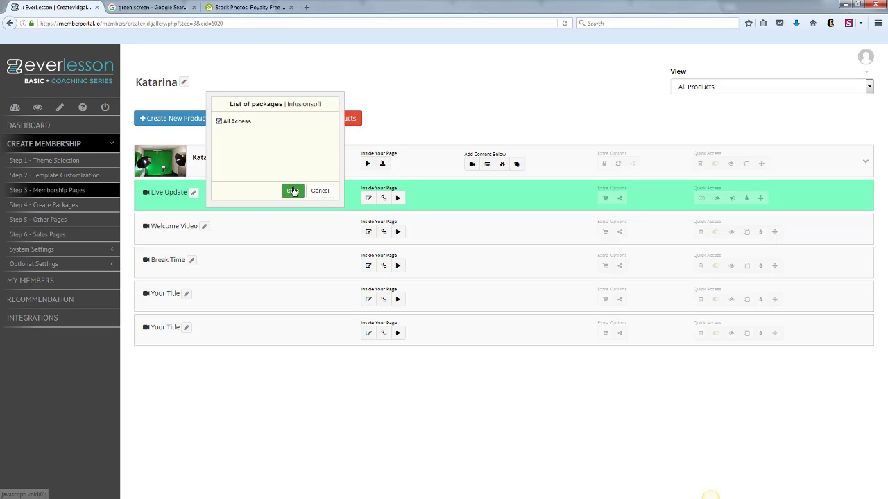
{"action": "left_click", "coordinate": [604, 232]}
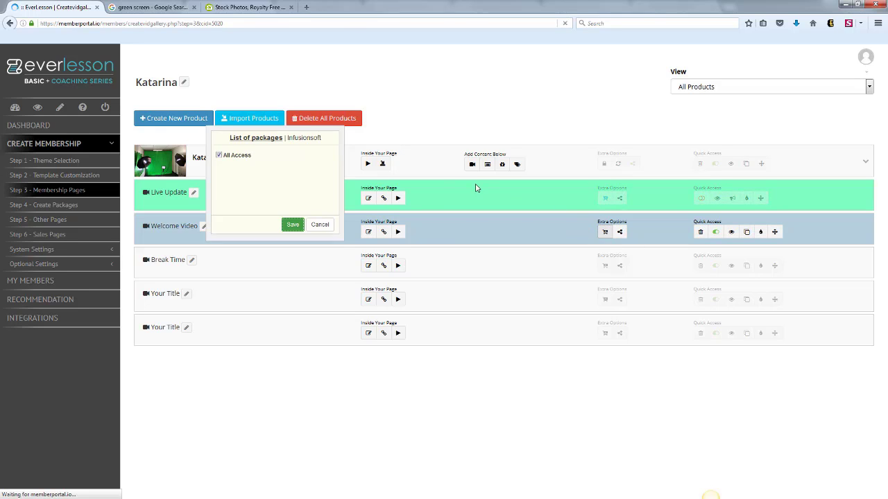
{"action": "left_click", "coordinate": [219, 155]}
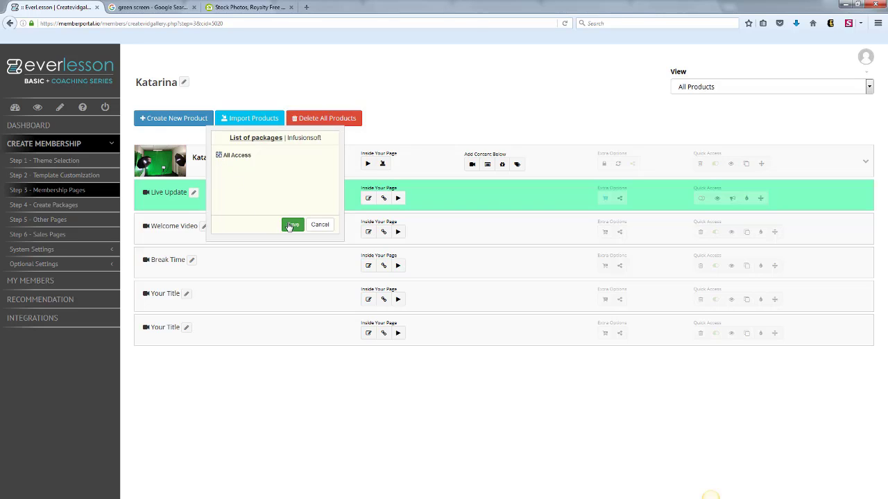
{"action": "left_click", "coordinate": [292, 224]}
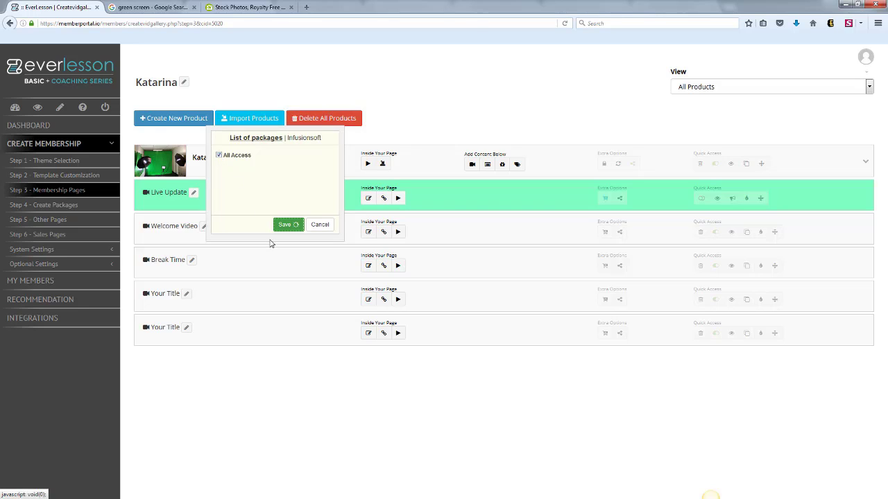
Assign the All Access package to Break Time and both "Your Title" pages, saving each.
{"action": "left_click", "coordinate": [604, 267]}
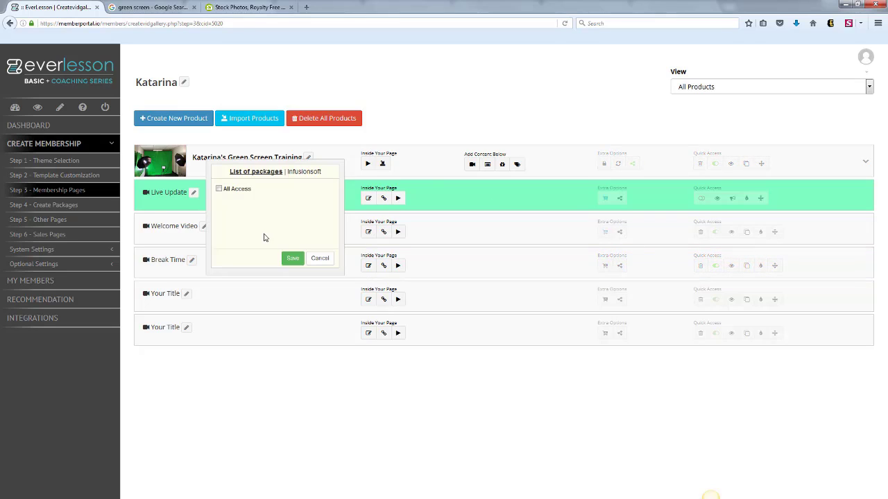
{"action": "left_click", "coordinate": [219, 189]}
{"action": "left_click", "coordinate": [291, 260]}
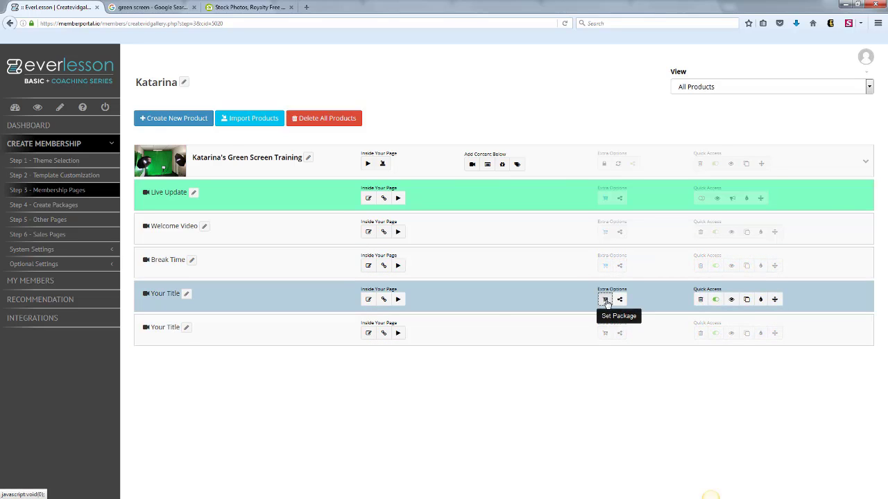
{"action": "left_click", "coordinate": [606, 299]}
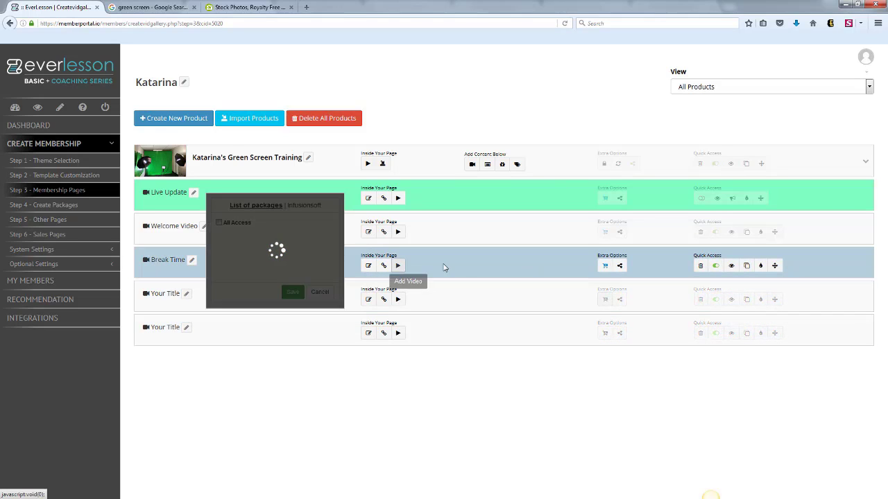
{"action": "left_click", "coordinate": [219, 222]}
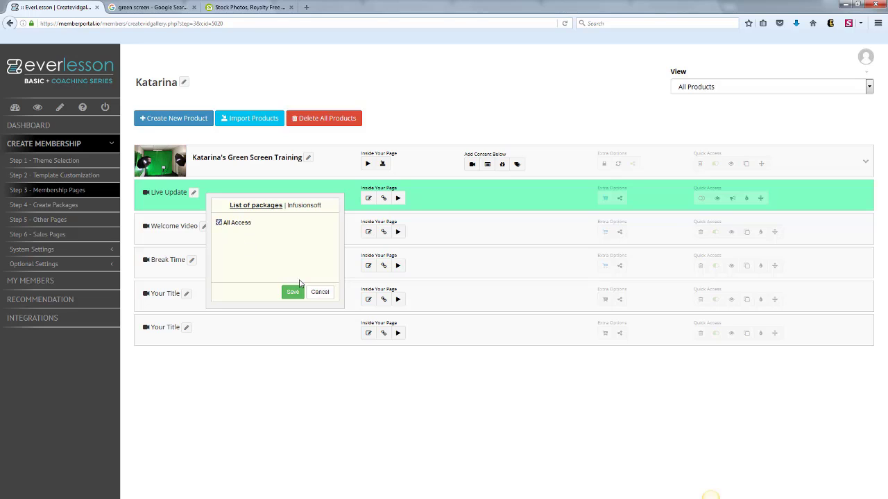
{"action": "left_click", "coordinate": [293, 291]}
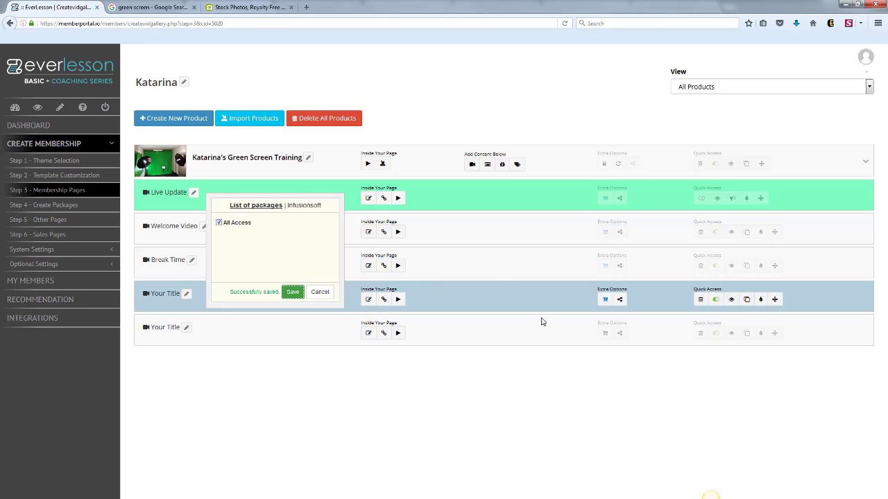
{"action": "left_click", "coordinate": [605, 332]}
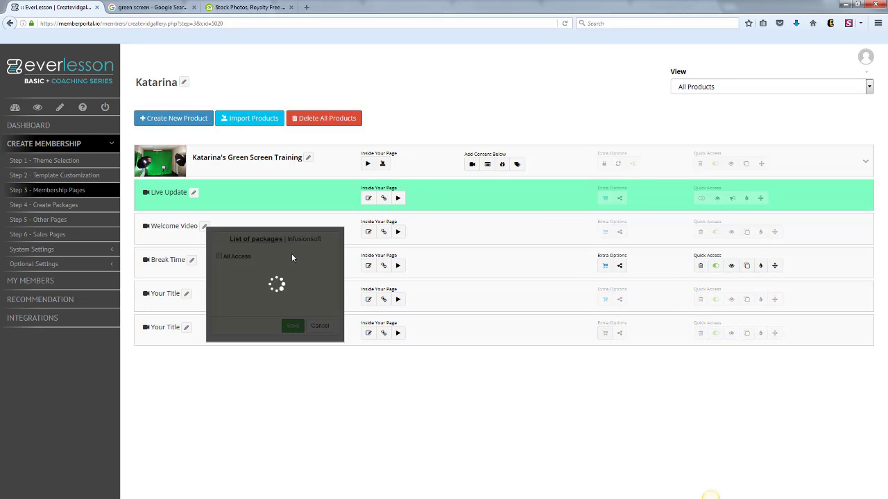
{"action": "left_click", "coordinate": [218, 256]}
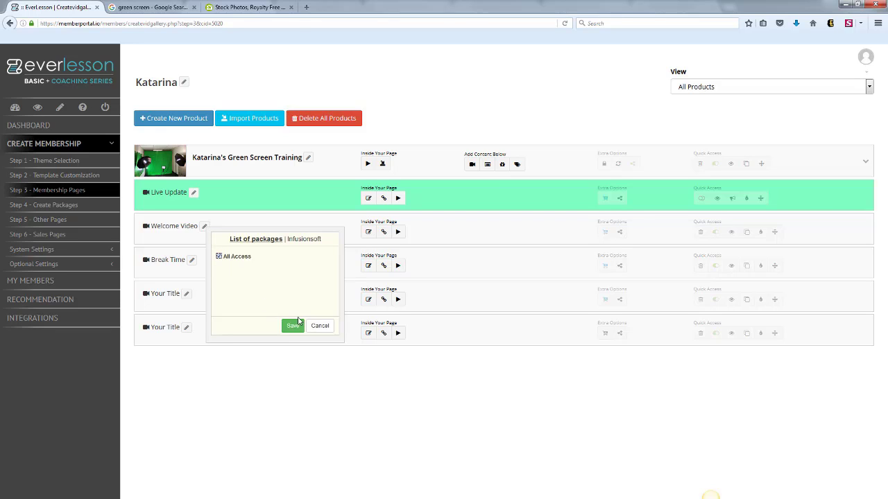
{"action": "left_click", "coordinate": [297, 323]}
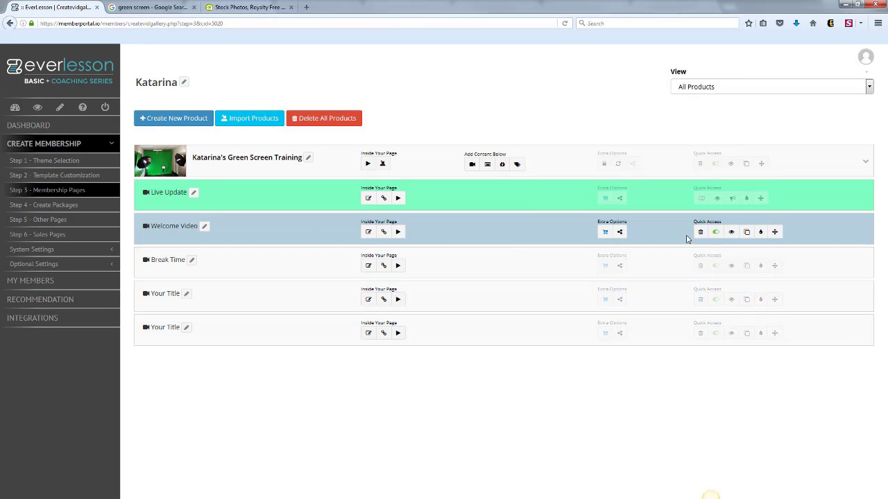
Preview the Welcome Video page and expand its External URLs section to view the listed resource.
{"action": "left_click", "coordinate": [731, 232]}
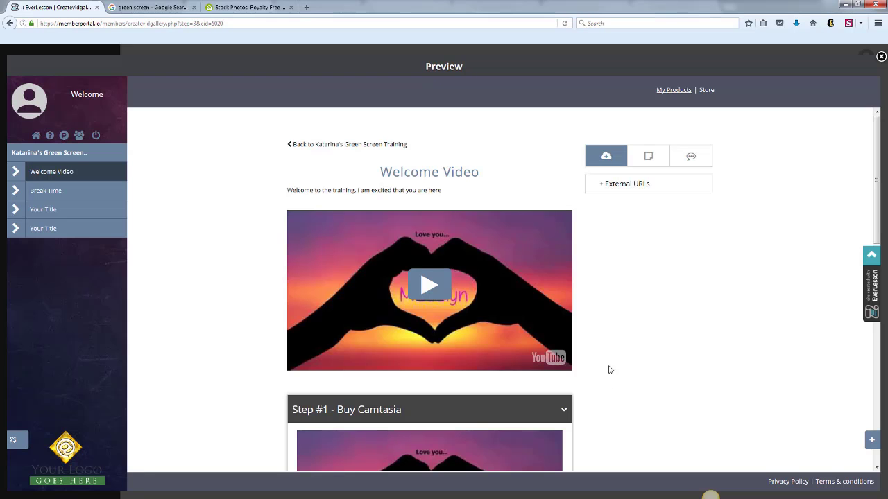
{"action": "mouse_move", "coordinate": [875, 174]}
{"action": "left_mouse_down"}
{"action": "mouse_move", "coordinate": [875, 186]}
{"action": "mouse_move", "coordinate": [878, 176]}
{"action": "left_mouse_up"}
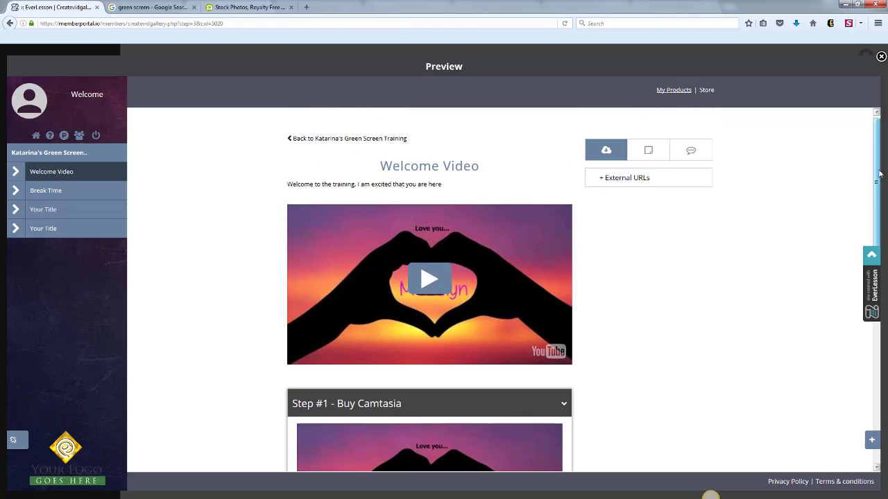
{"action": "left_click", "coordinate": [602, 182]}
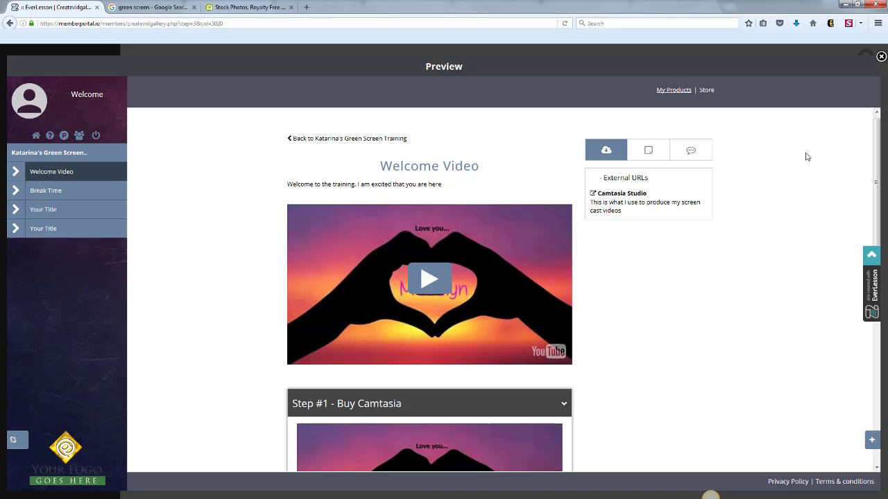
Examine the lower part of the Welcome Video preview, including the resource link, other modules and comments, and close the preview.
{"action": "left_click_drag", "start_coordinate": [873, 139], "coordinate": [867, 314]}
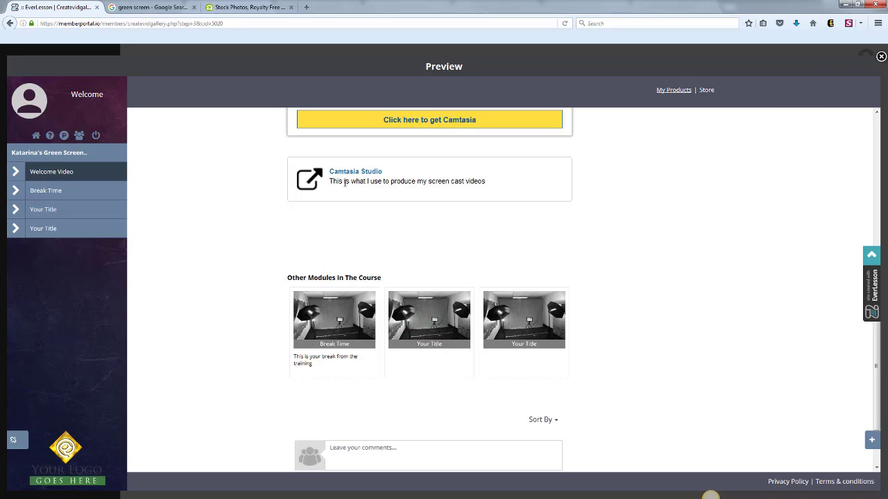
{"action": "left_click", "coordinate": [881, 56]}
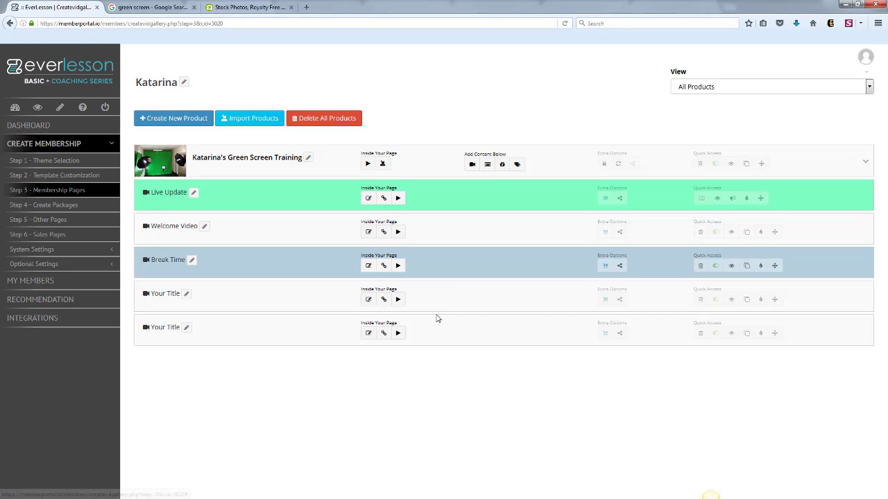
Review the All Access package's email message, including its from address, subject and login credential placeholders, and close it without changes.
{"action": "left_click", "coordinate": [75, 206]}
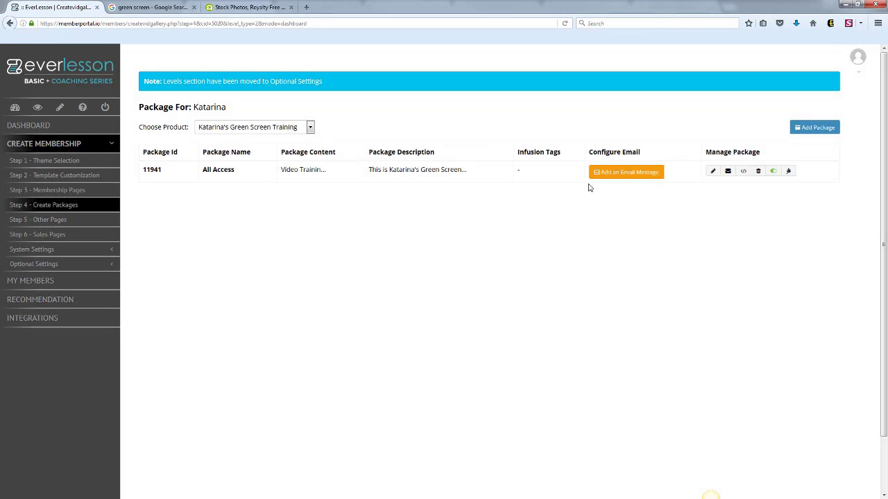
{"action": "left_click", "coordinate": [610, 179]}
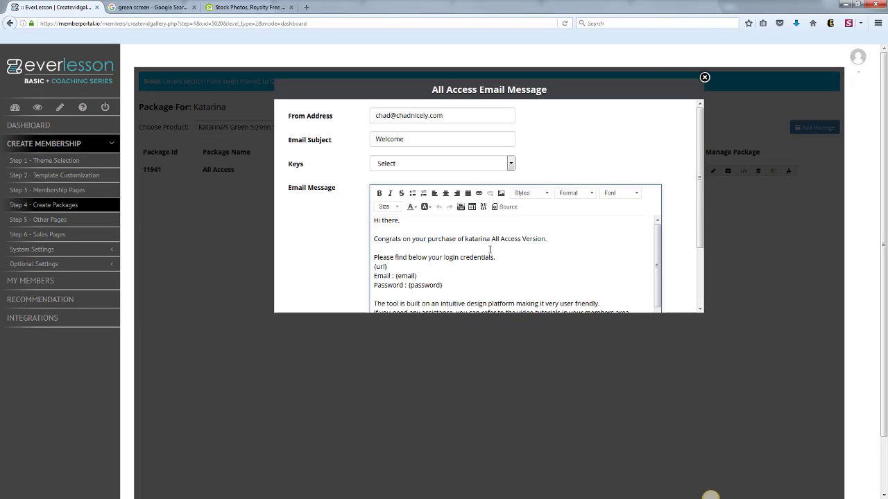
{"action": "left_click_drag", "start_coordinate": [451, 117], "coordinate": [368, 116]}
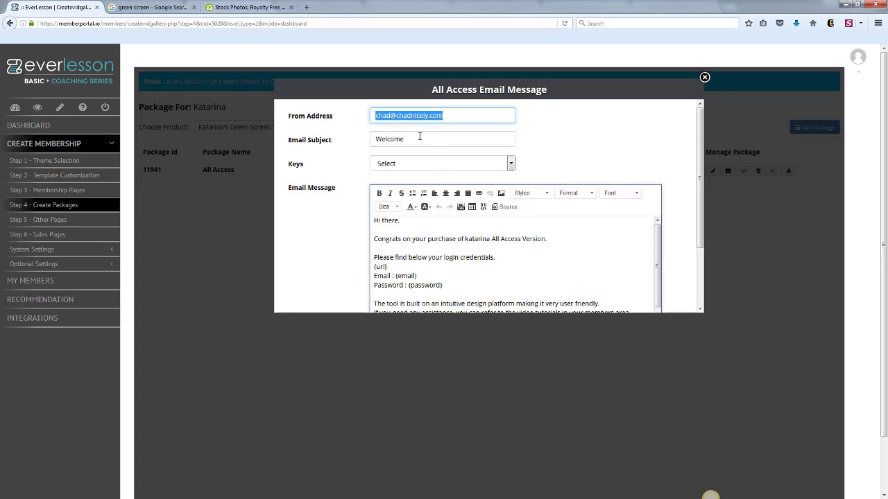
{"action": "left_click_drag", "start_coordinate": [419, 136], "coordinate": [325, 143]}
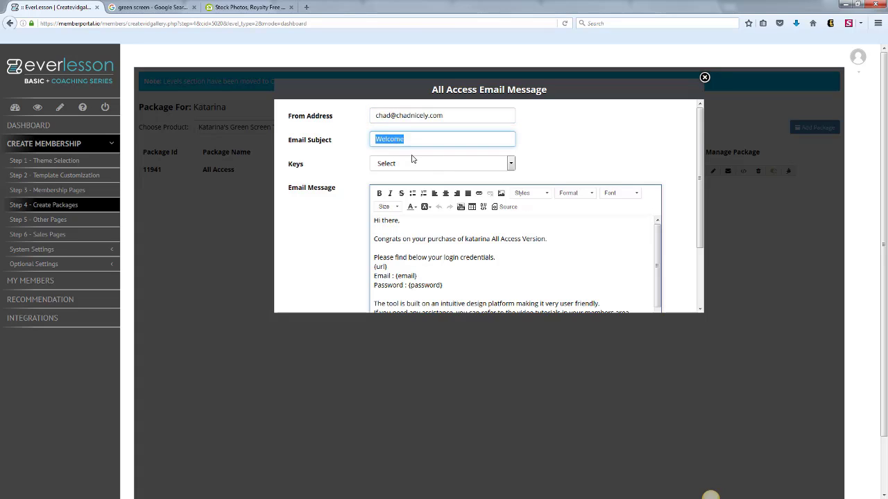
{"action": "left_click", "coordinate": [429, 223]}
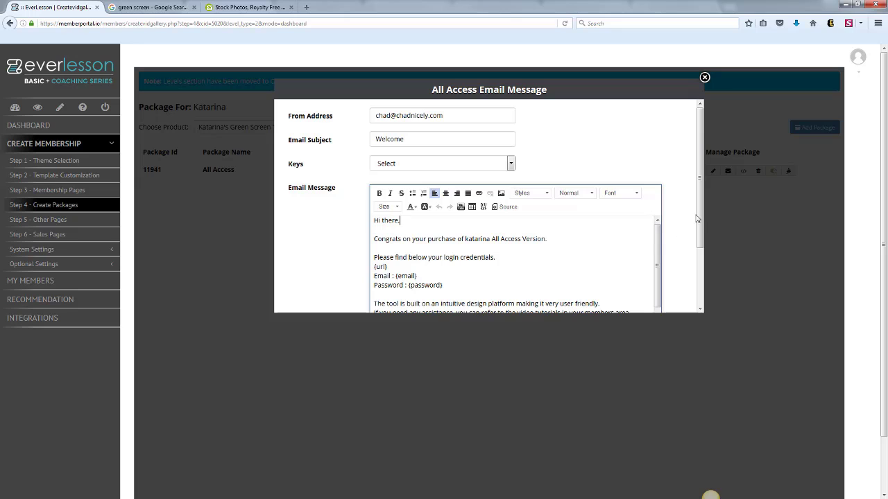
{"action": "scroll", "coordinate": [696, 219], "scroll_direction": "down", "scroll_amount": 2}
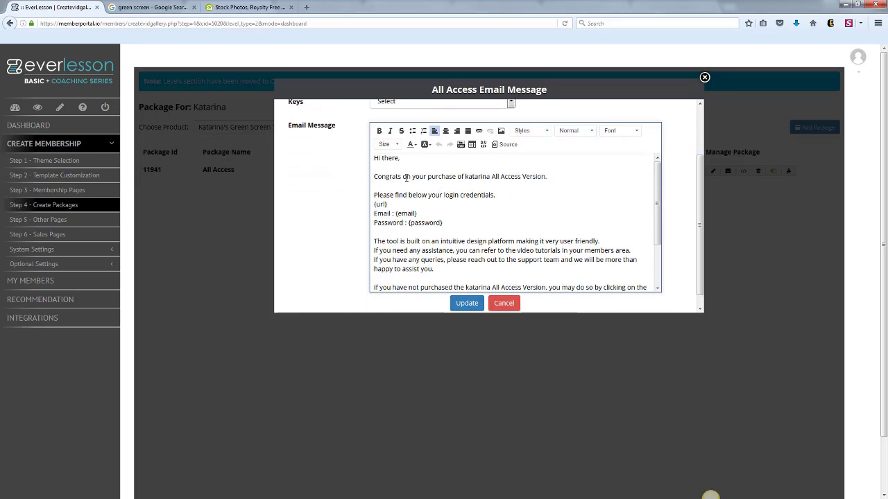
{"action": "left_click_drag", "start_coordinate": [465, 227], "coordinate": [370, 217]}
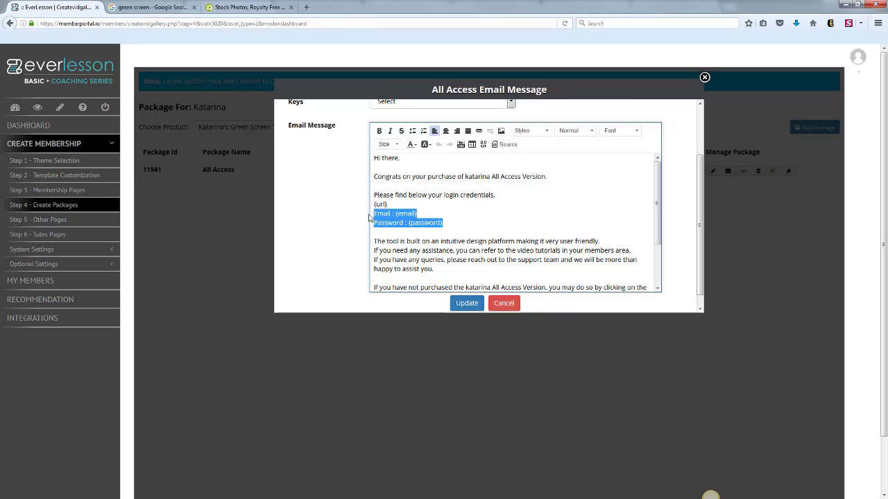
{"action": "left_click", "coordinate": [704, 77]}
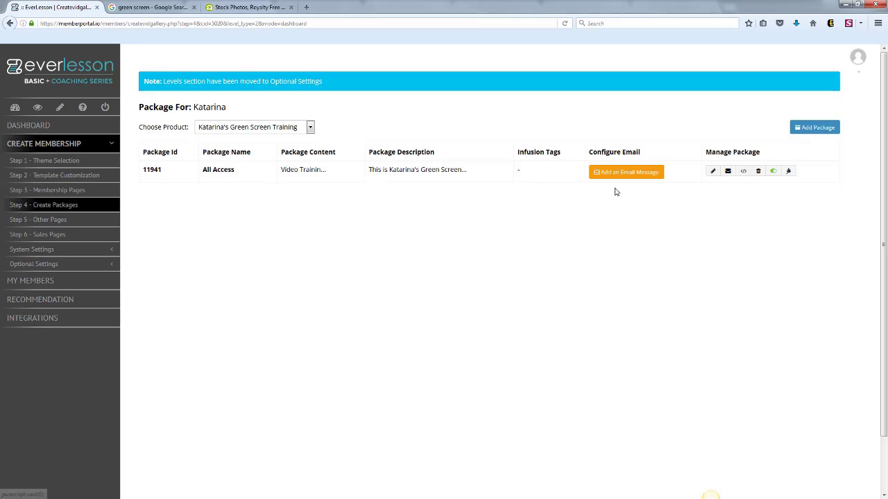
View the All Access package's autoresponder and webinar integration settings and close them without changes.
{"action": "left_click", "coordinate": [728, 170]}
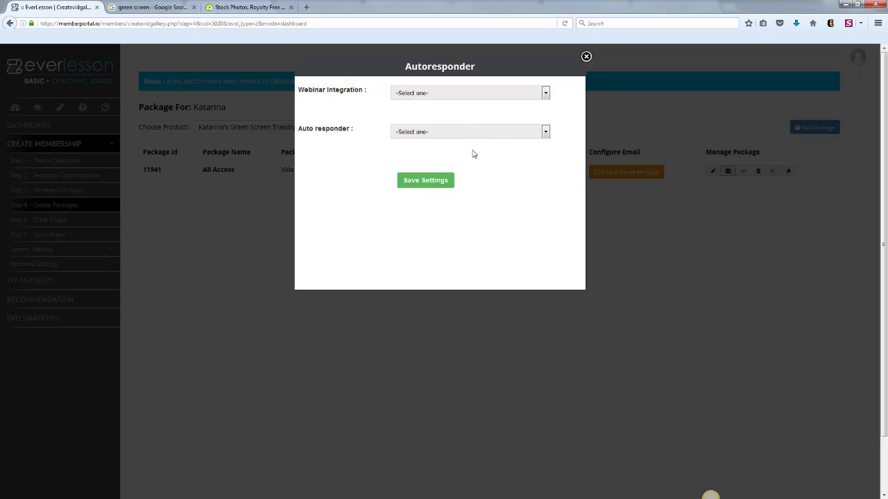
{"action": "left_click", "coordinate": [585, 58]}
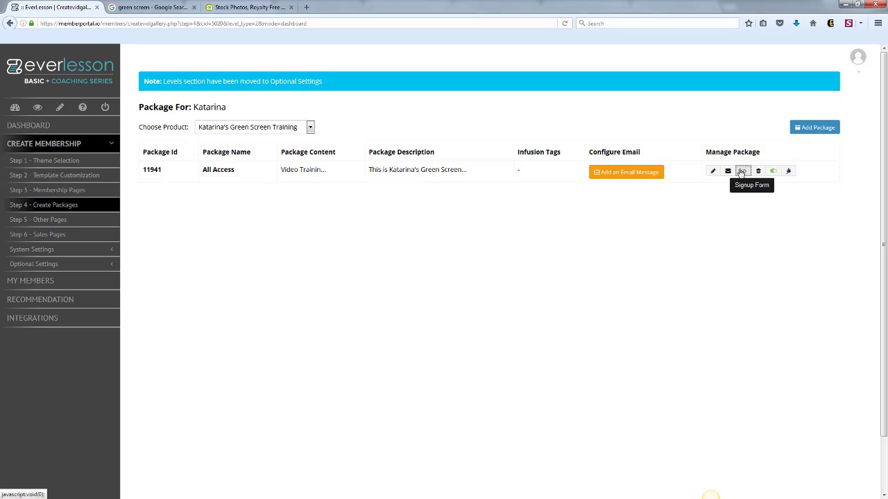
Open the All Access package's signup form details and load its sign-up URL in a new browser tab.
{"action": "left_click", "coordinate": [741, 172]}
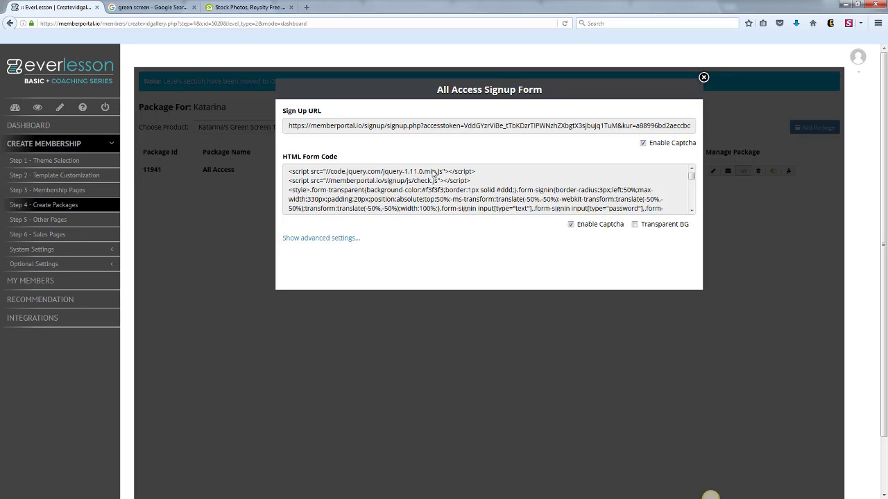
{"action": "left_click", "coordinate": [401, 126]}
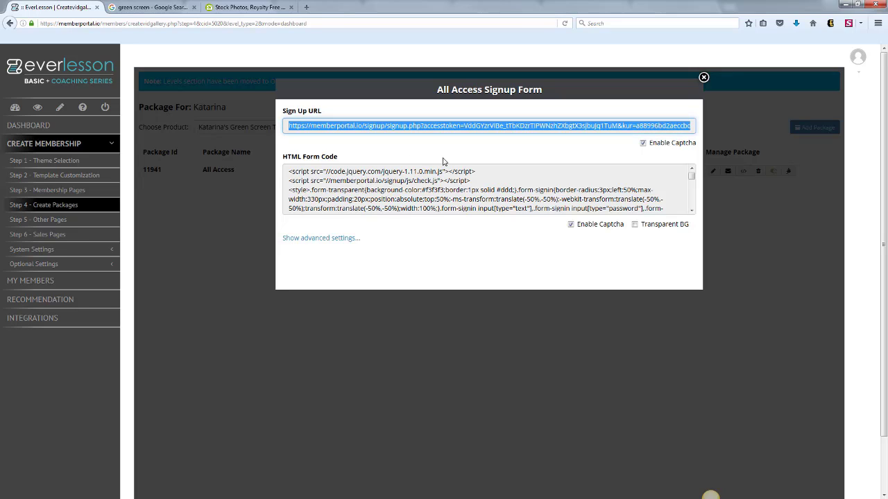
{"action": "left_click", "coordinate": [306, 8]}
{"action": "key", "text": "Return"}
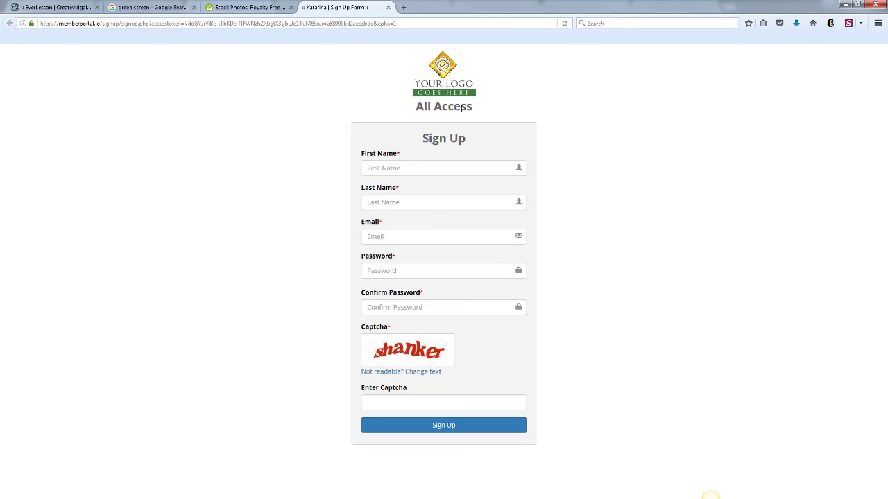
Return to the EverLesson signup form details, select the HTML form code, reveal the advanced settings, and close the dialog.
{"action": "left_click", "coordinate": [67, 9]}
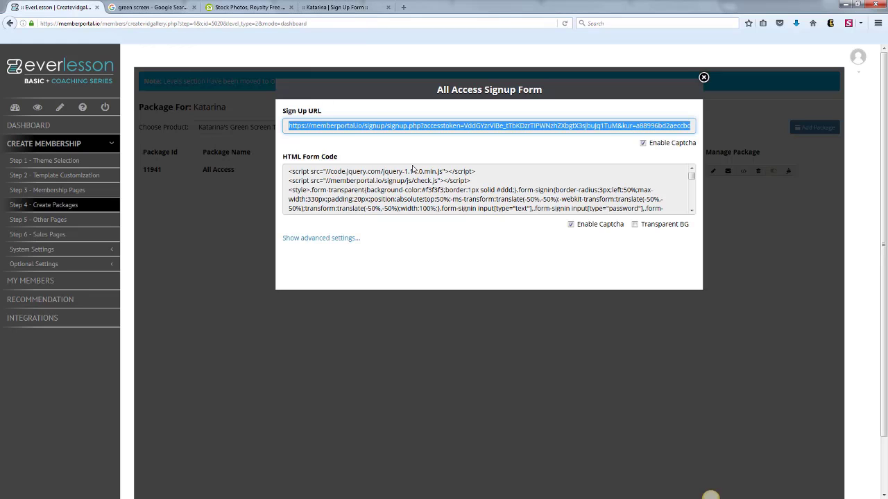
{"action": "left_click", "coordinate": [321, 178]}
{"action": "left_click_drag", "start_coordinate": [292, 174], "coordinate": [359, 190]}
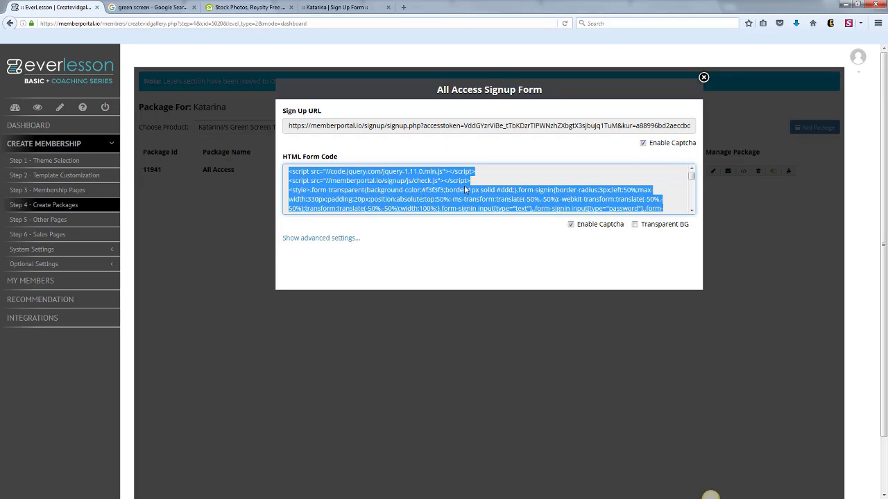
{"action": "left_click", "coordinate": [338, 239]}
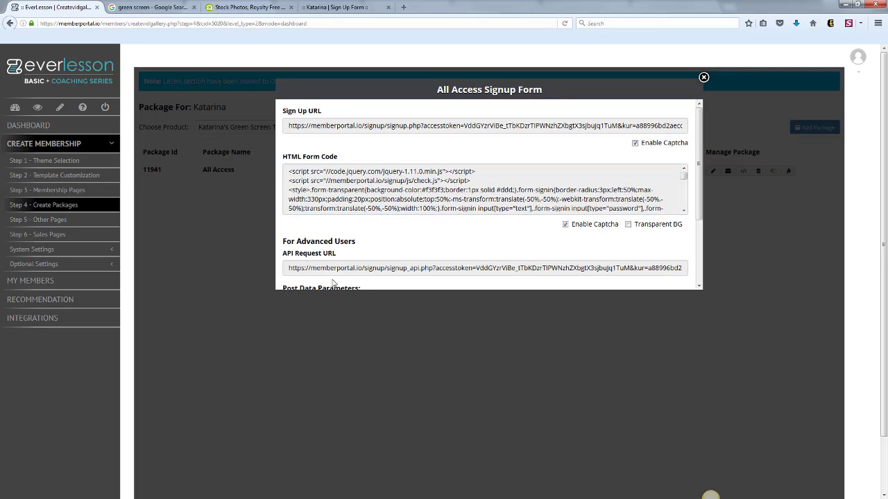
{"action": "left_click", "coordinate": [703, 78]}
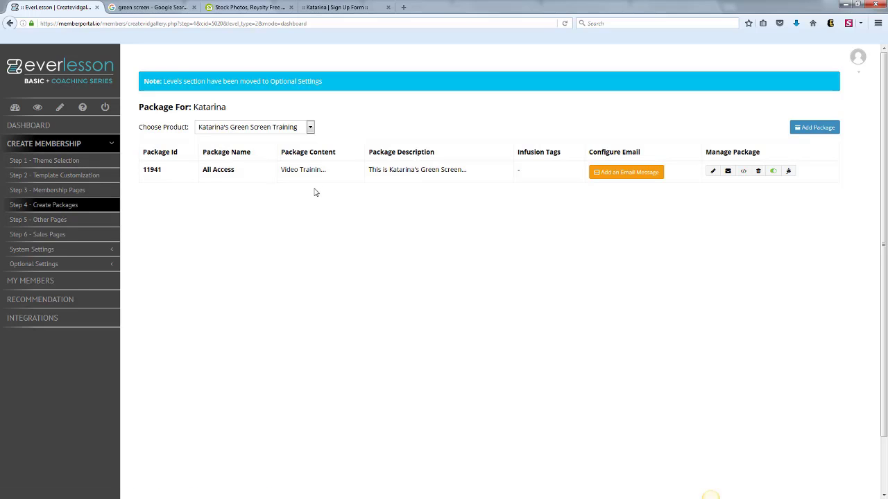
Examine the support link, social and host fields in the Support page's content under Other Pages, and close it without changes.
{"action": "left_click", "coordinate": [72, 221]}
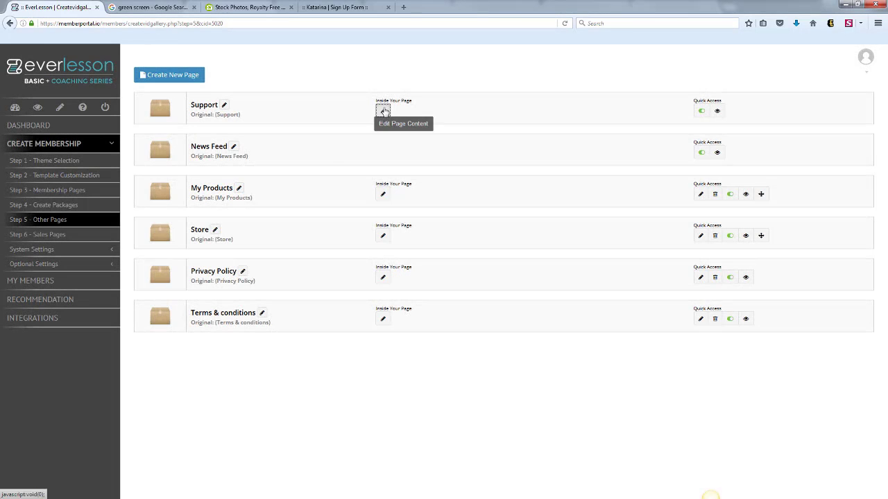
{"action": "left_click", "coordinate": [384, 111]}
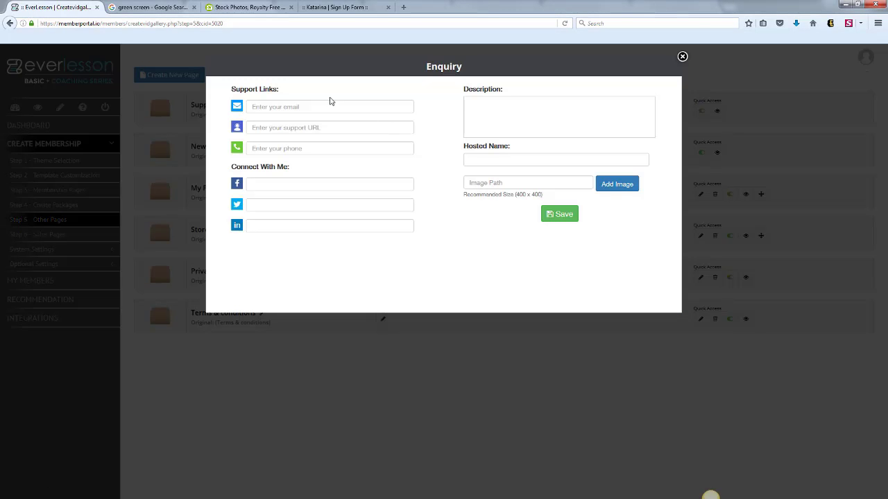
{"action": "left_click", "coordinate": [281, 108]}
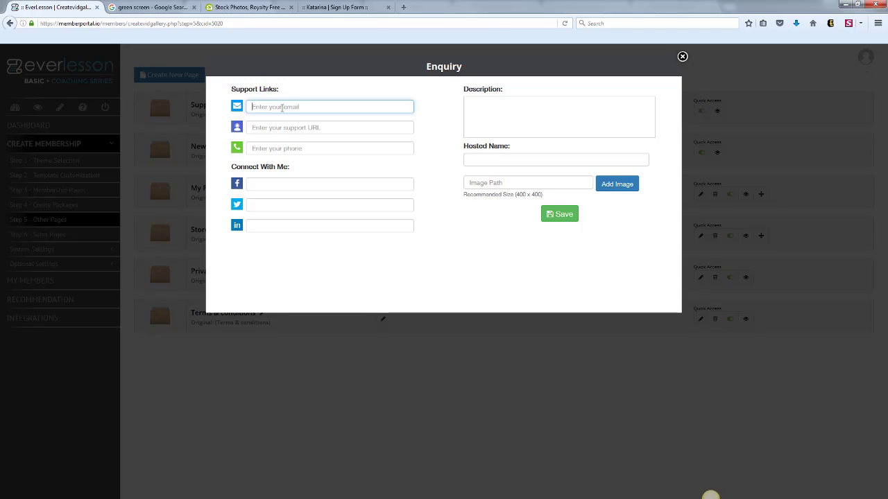
{"action": "left_click", "coordinate": [251, 131]}
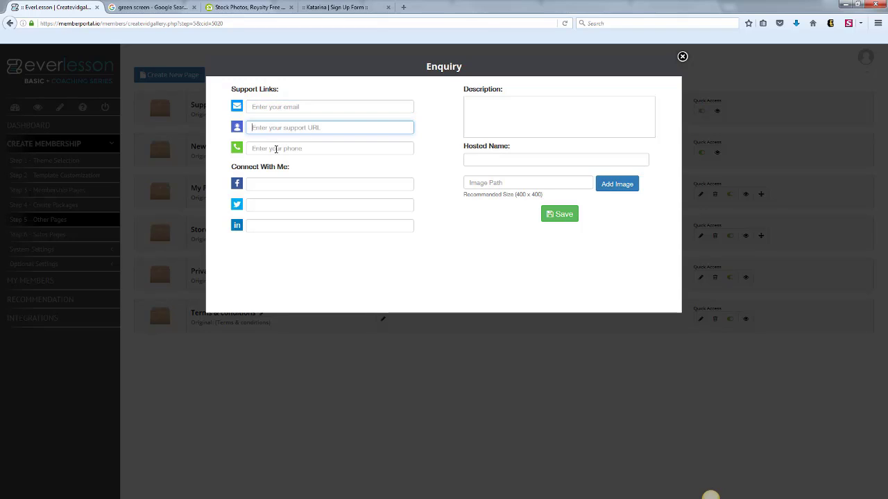
{"action": "left_click", "coordinate": [293, 147]}
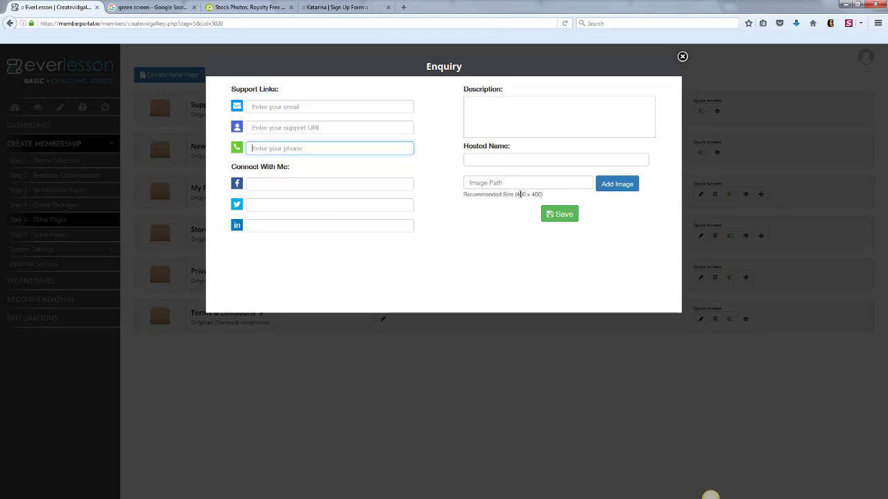
{"action": "left_click", "coordinate": [682, 58]}
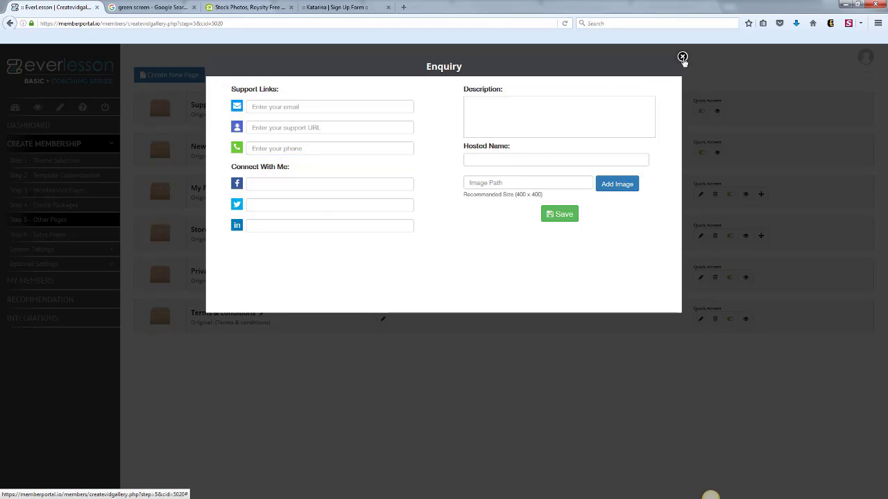
{"action": "left_click", "coordinate": [682, 58]}
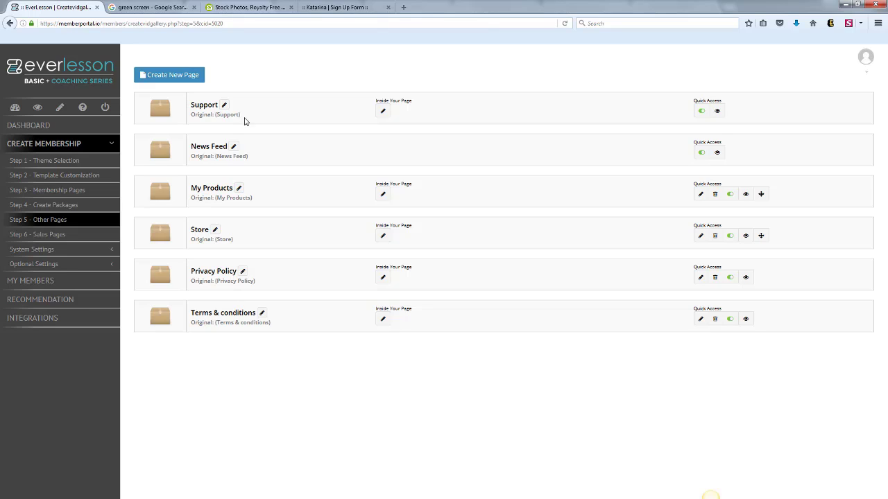
Create a new page named "My Blog" with the page type External Url.
{"action": "left_click", "coordinate": [177, 79]}
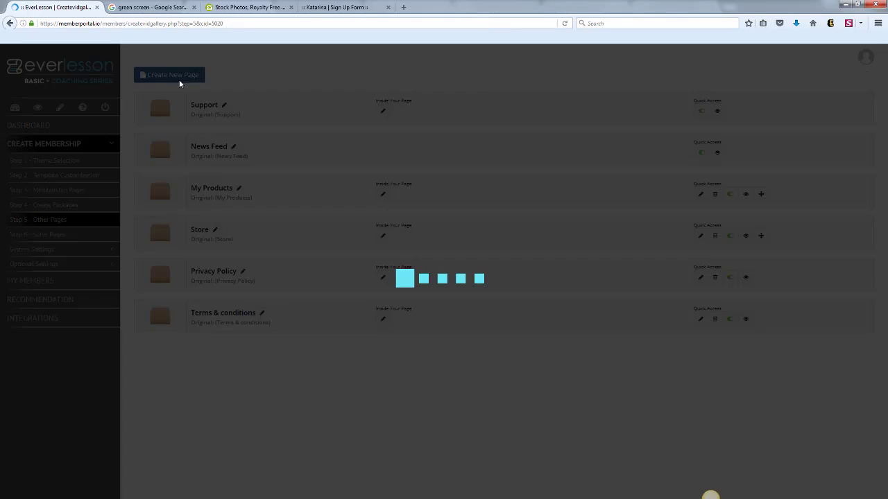
{"action": "left_click", "coordinate": [442, 94]}
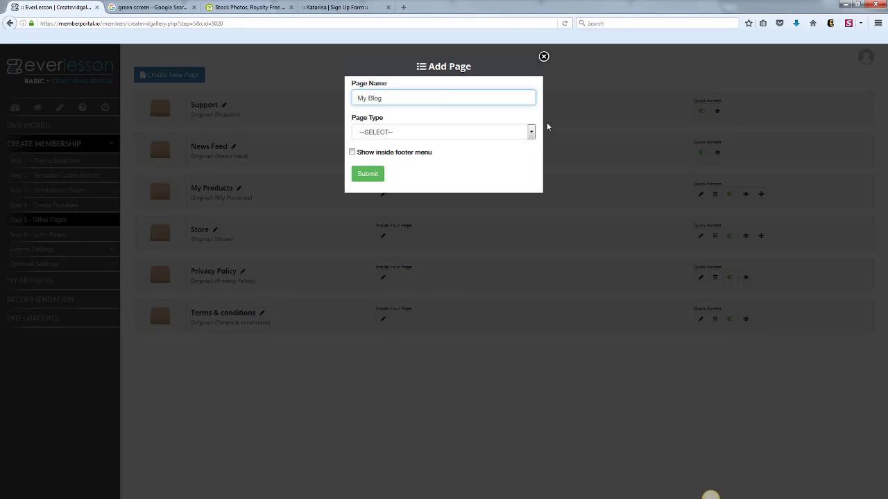
{"action": "left_click", "coordinate": [530, 132]}
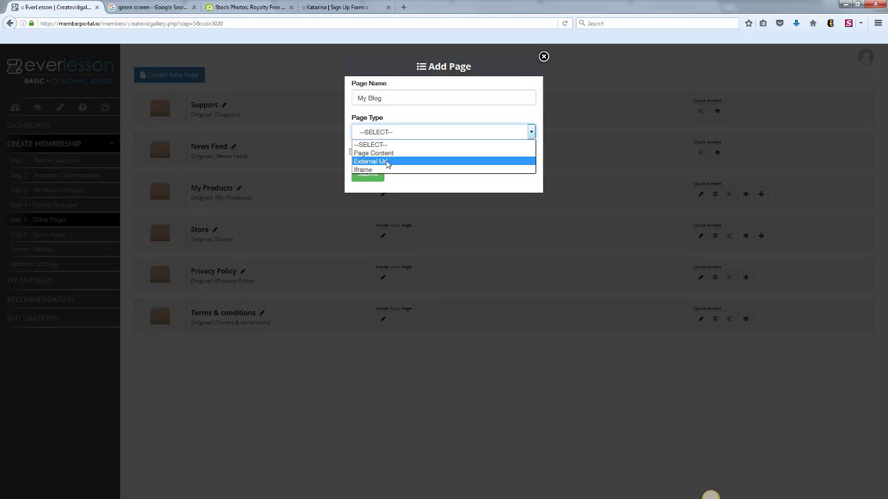
{"action": "left_click", "coordinate": [387, 161]}
{"action": "left_click", "coordinate": [373, 175]}
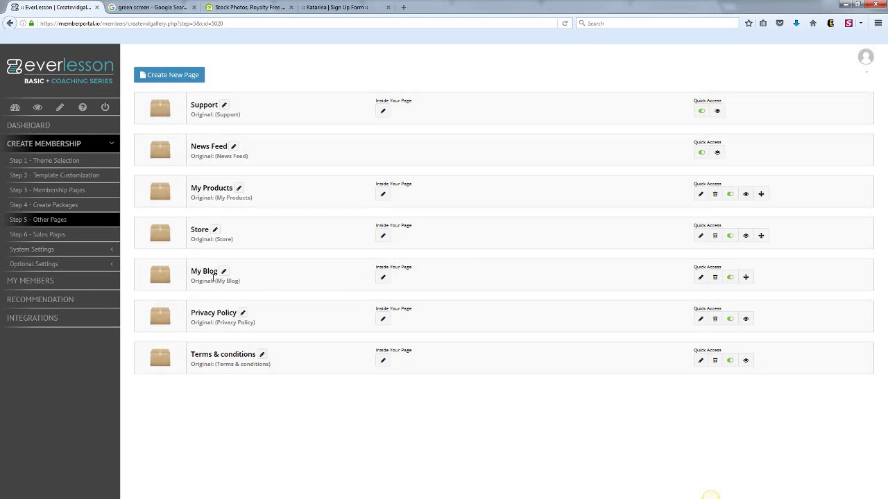
Set the My Blog page's external URL to the owner's personal website address and submit it.
{"action": "left_click", "coordinate": [383, 277]}
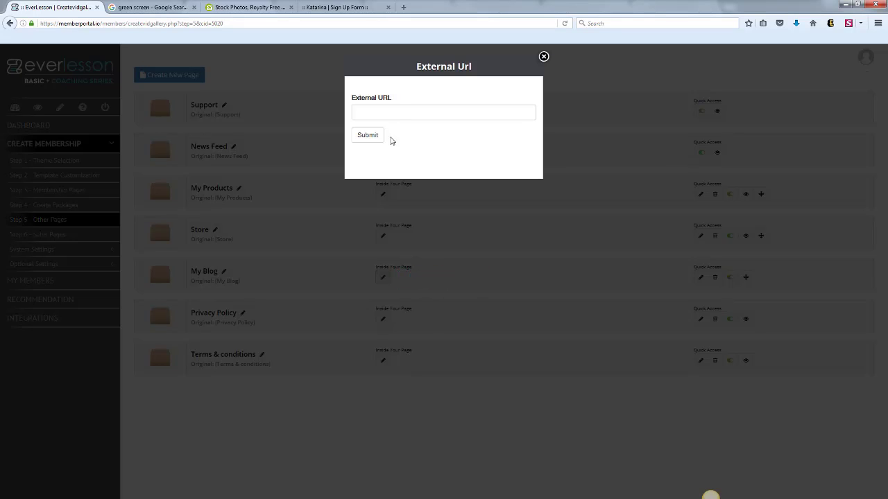
{"action": "left_click", "coordinate": [401, 110]}
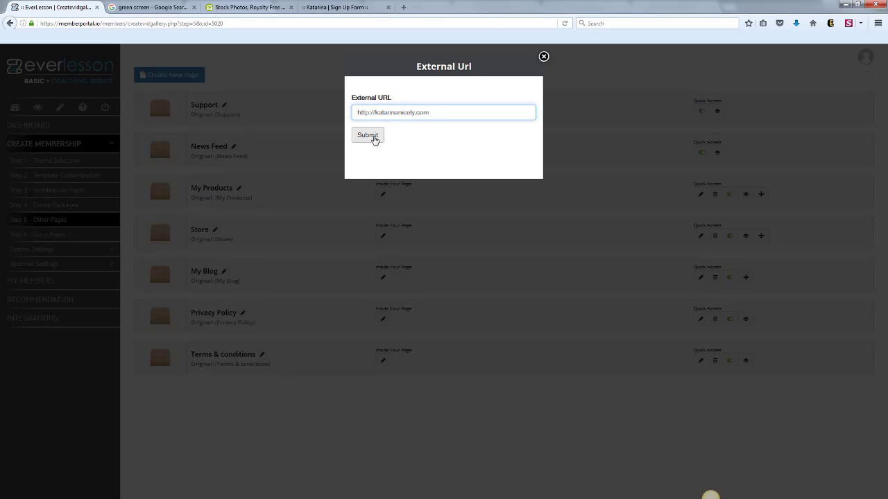
{"action": "left_click", "coordinate": [368, 136]}
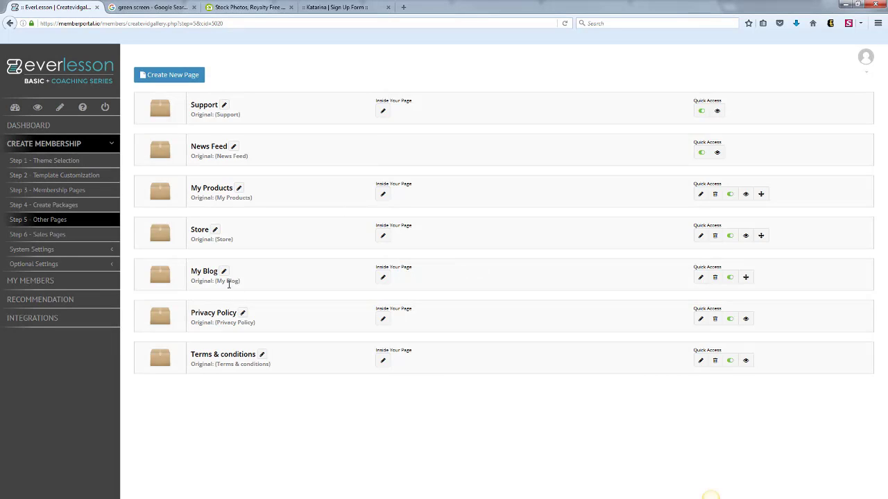
Preview the Welcome Video membership page to check its header navigation for the My Blog link.
{"action": "left_click", "coordinate": [72, 191]}
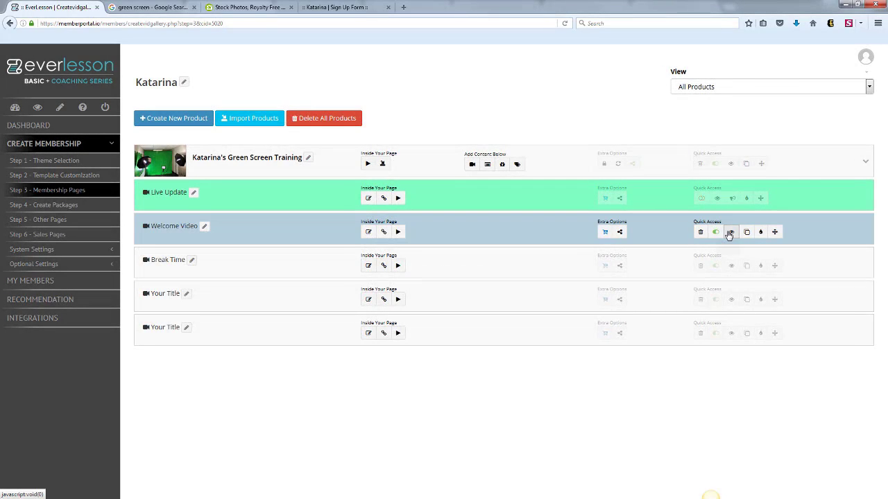
{"action": "left_click", "coordinate": [730, 233]}
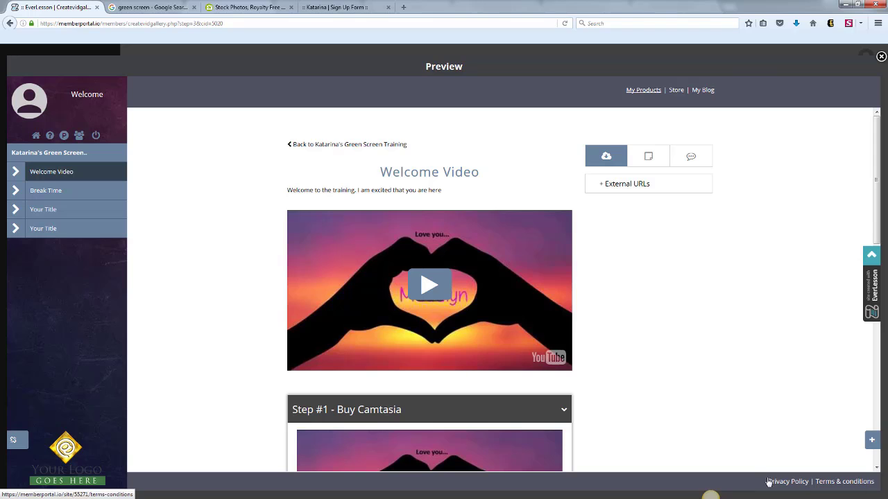
Close the preview, open the EverLesson Demo membership's Sales Pages, and examine the product's live sales page and its package listings.
{"action": "left_click", "coordinate": [880, 56]}
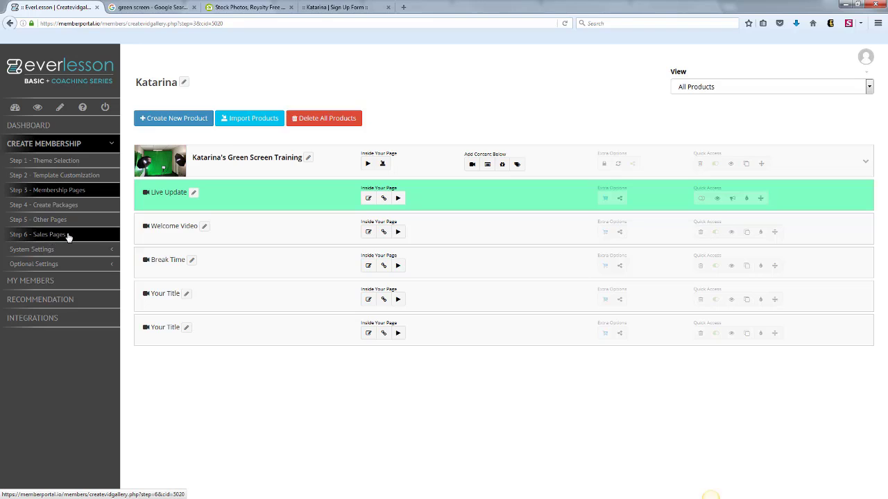
{"action": "left_click", "coordinate": [14, 108]}
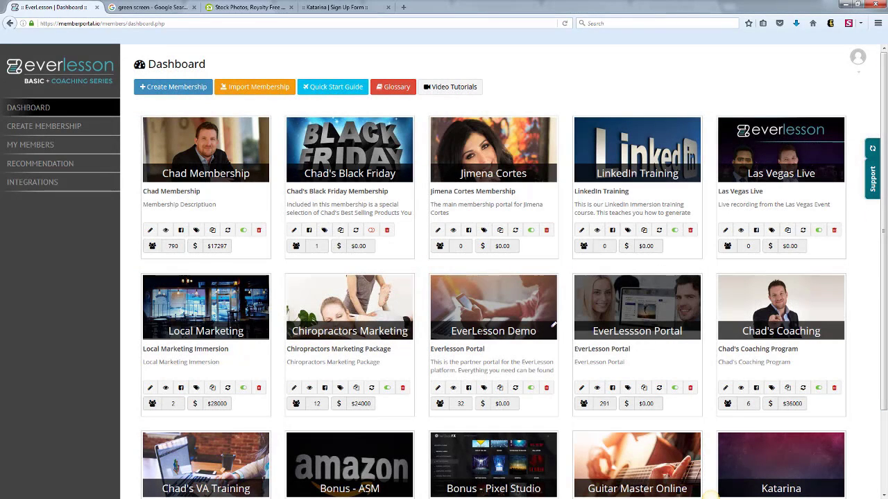
{"action": "left_click", "coordinate": [438, 388]}
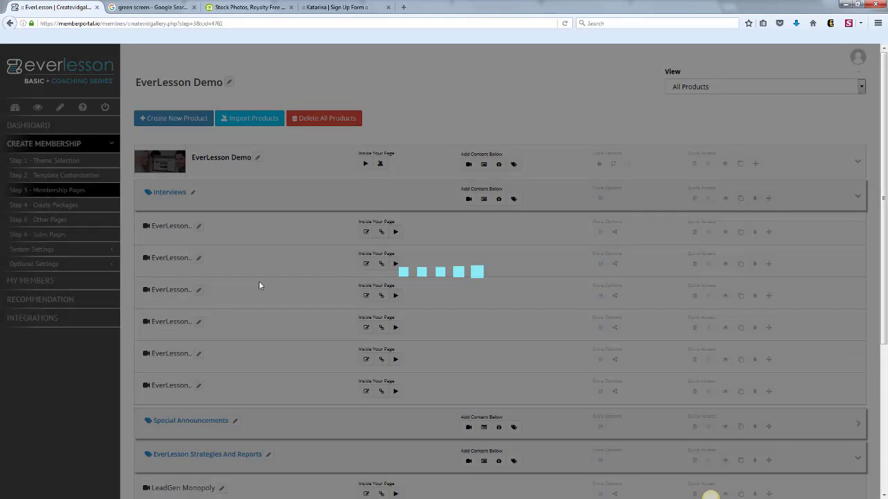
{"action": "left_click", "coordinate": [78, 231]}
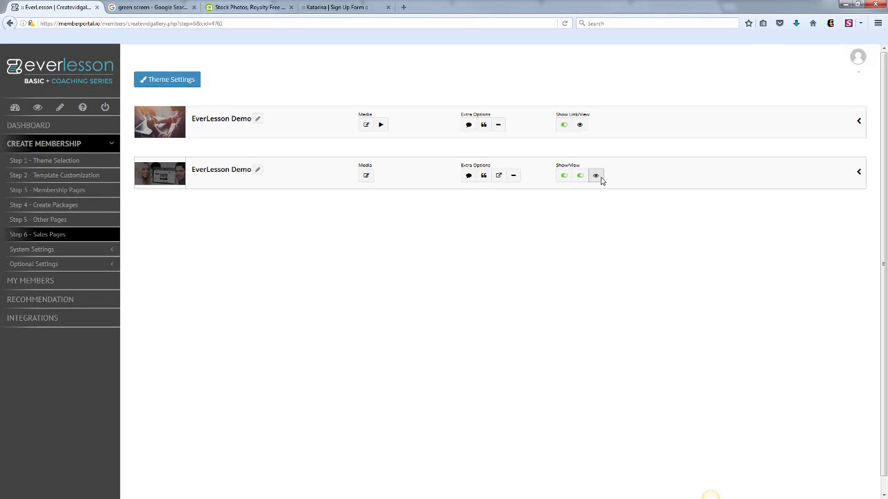
{"action": "left_click", "coordinate": [600, 176]}
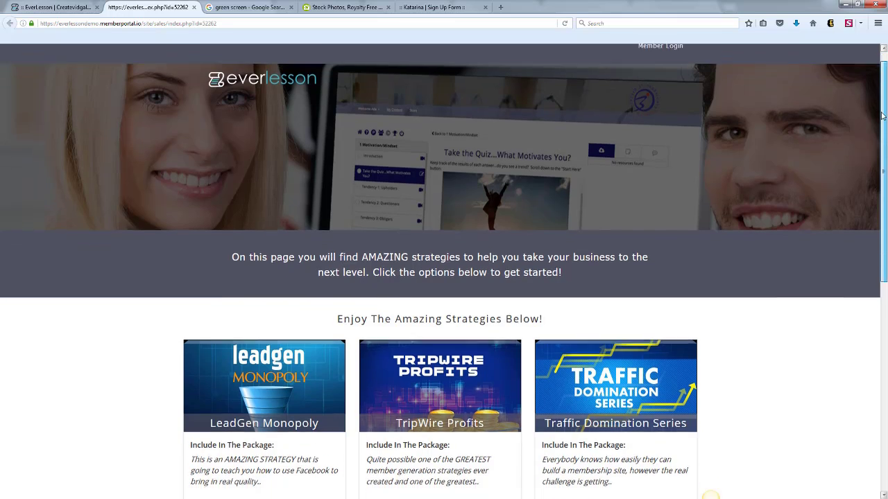
{"action": "left_click_drag", "start_coordinate": [881, 104], "coordinate": [882, 116]}
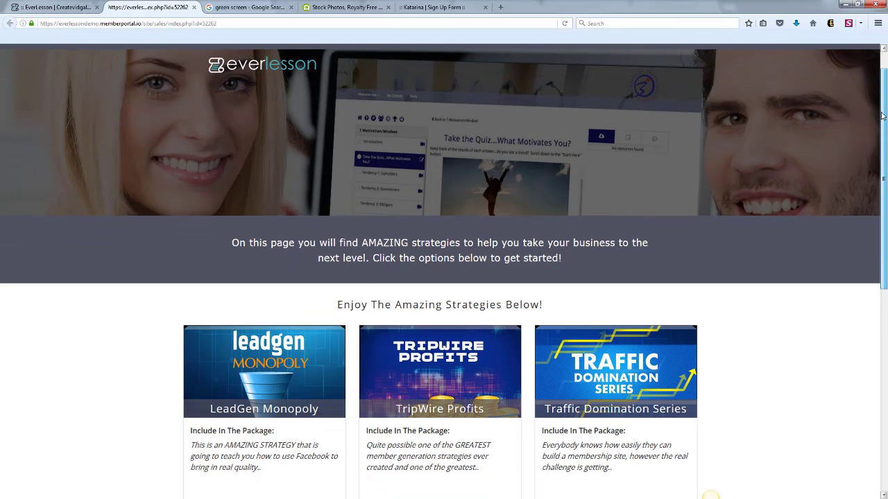
{"action": "scroll", "coordinate": [560, 157], "scroll_direction": "down", "scroll_amount": 2}
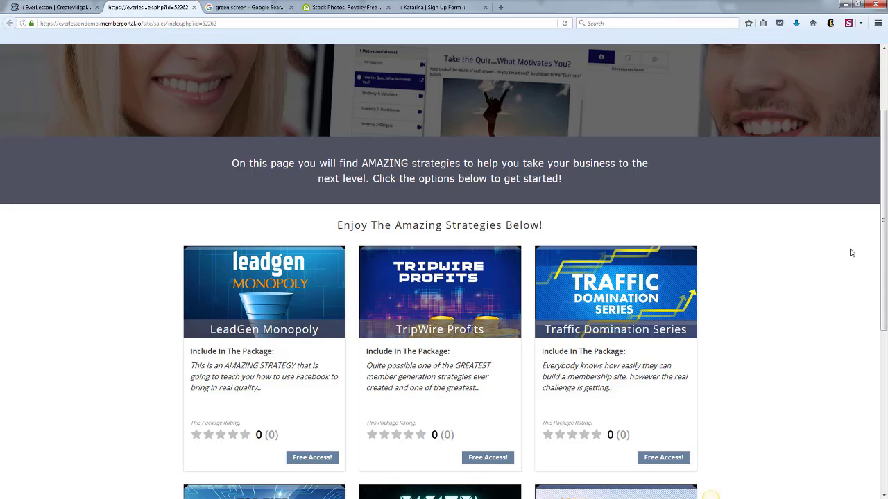
{"action": "left_click_drag", "start_coordinate": [883, 213], "coordinate": [883, 341]}
{"action": "scroll", "coordinate": [374, 234], "scroll_direction": "down", "scroll_amount": 2}
{"action": "scroll", "coordinate": [375, 235], "scroll_direction": "up", "scroll_amount": 8}
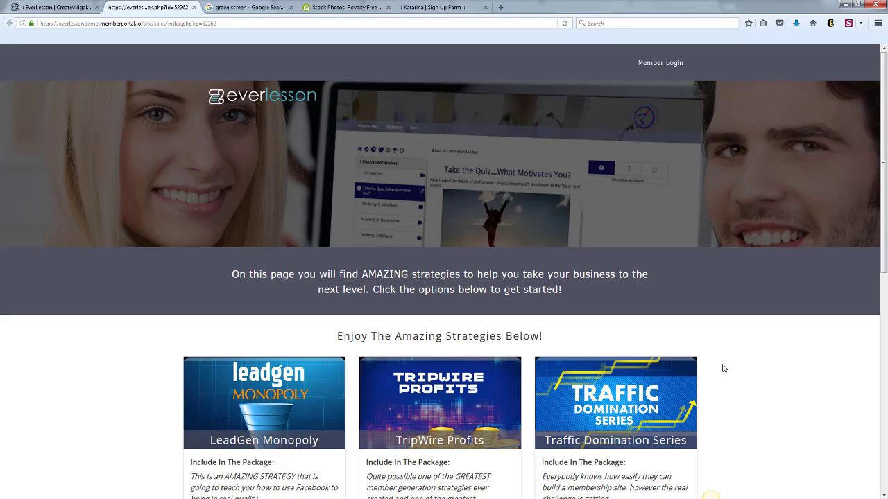
Return to the green screen training membership's Sales Pages and view the training product's live sales page.
{"action": "left_click", "coordinate": [53, 8]}
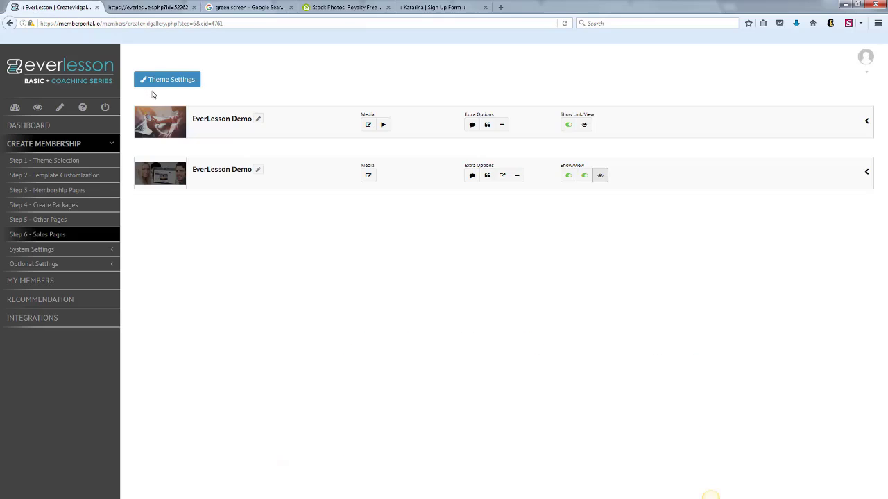
{"action": "left_click", "coordinate": [16, 108]}
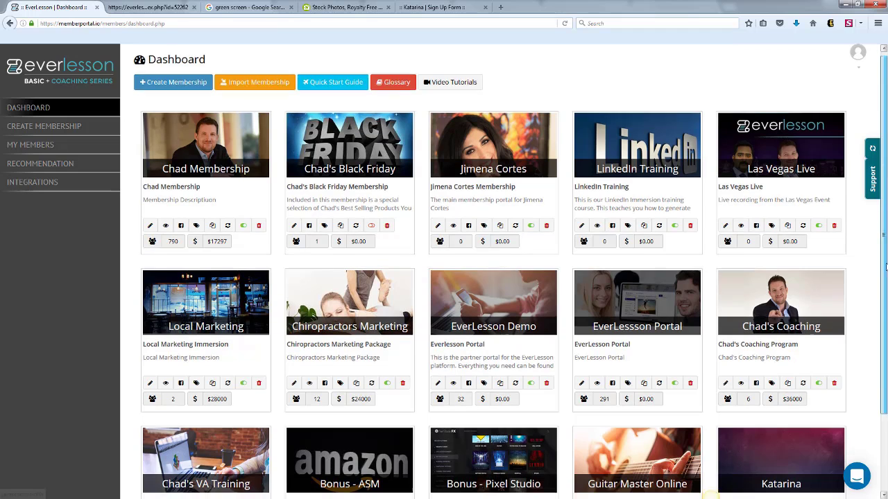
{"action": "scroll", "coordinate": [882, 170], "scroll_direction": "down", "scroll_amount": 3}
{"action": "left_click", "coordinate": [724, 452]}
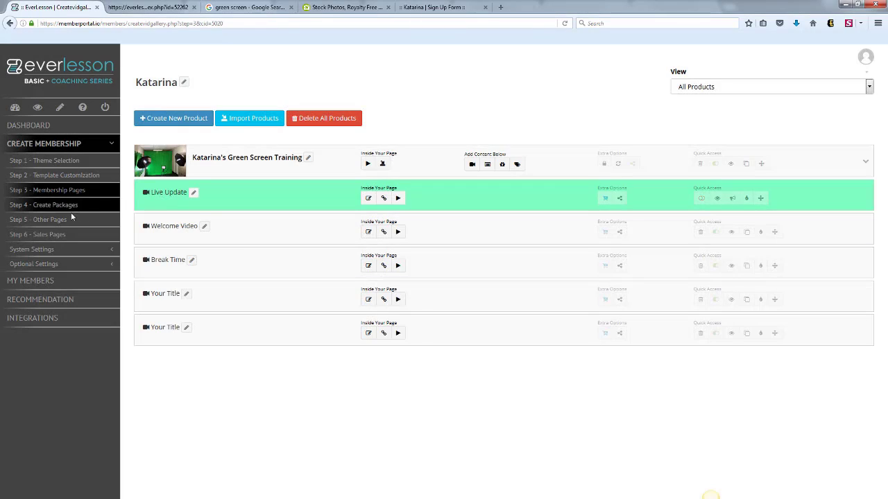
{"action": "left_click", "coordinate": [47, 237]}
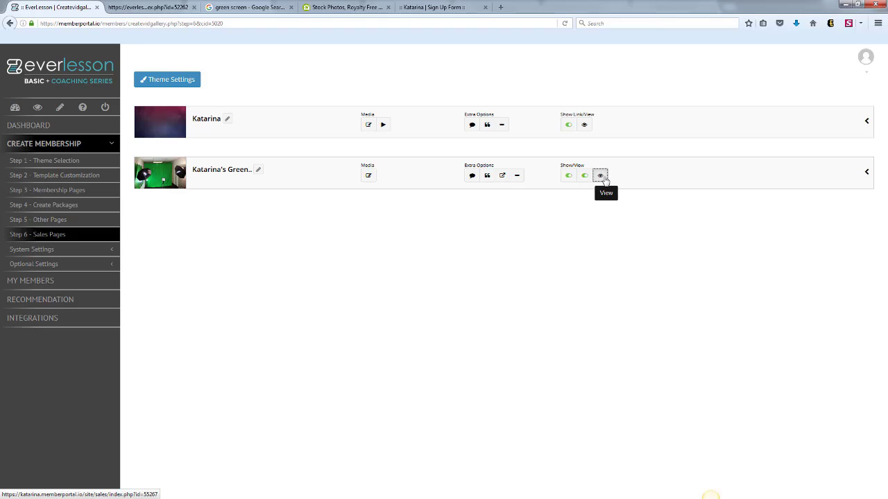
{"action": "left_click", "coordinate": [600, 176]}
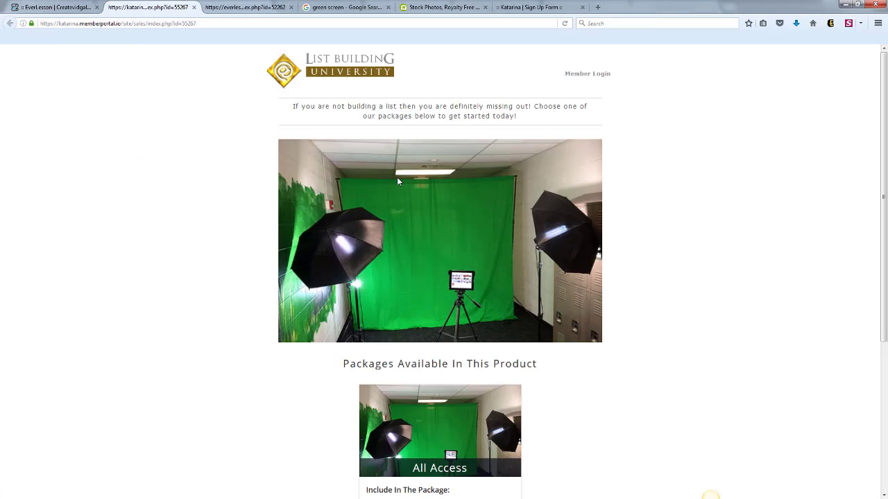
{"action": "left_click", "coordinate": [61, 8]}
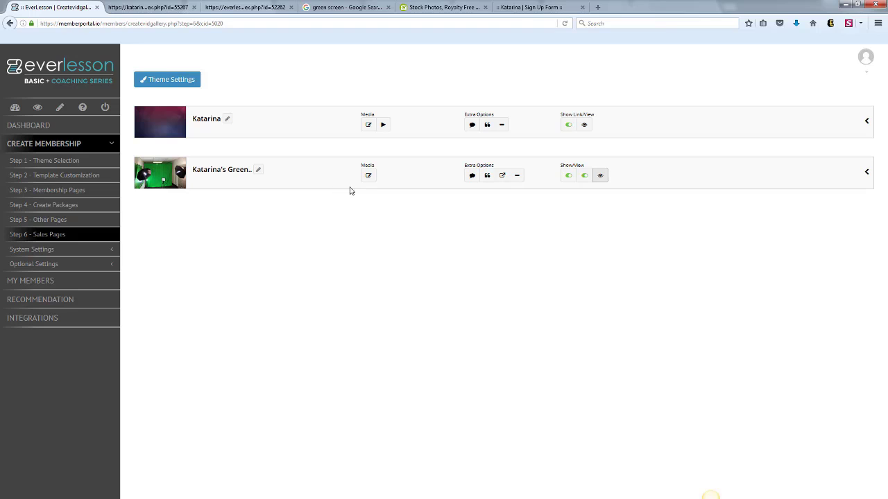
Examine the content editor and testimonial list of the green screen product's sales page, closing both without changes.
{"action": "left_click", "coordinate": [368, 176]}
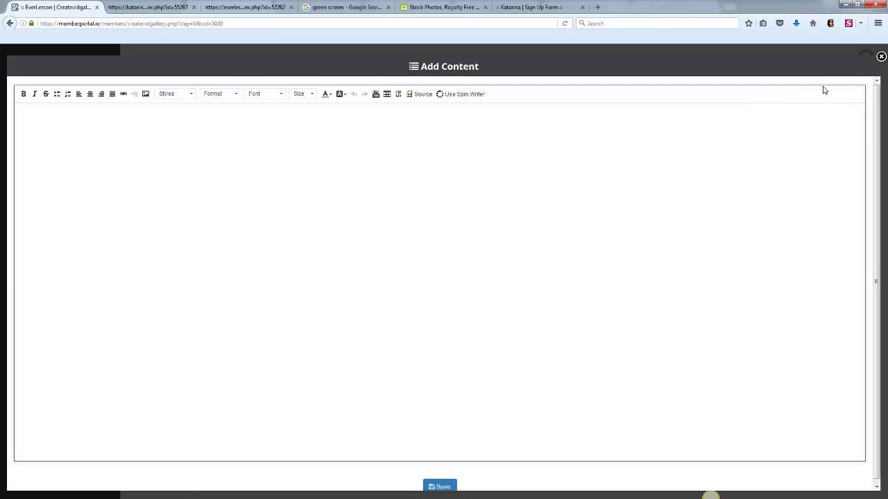
{"action": "left_click", "coordinate": [881, 56]}
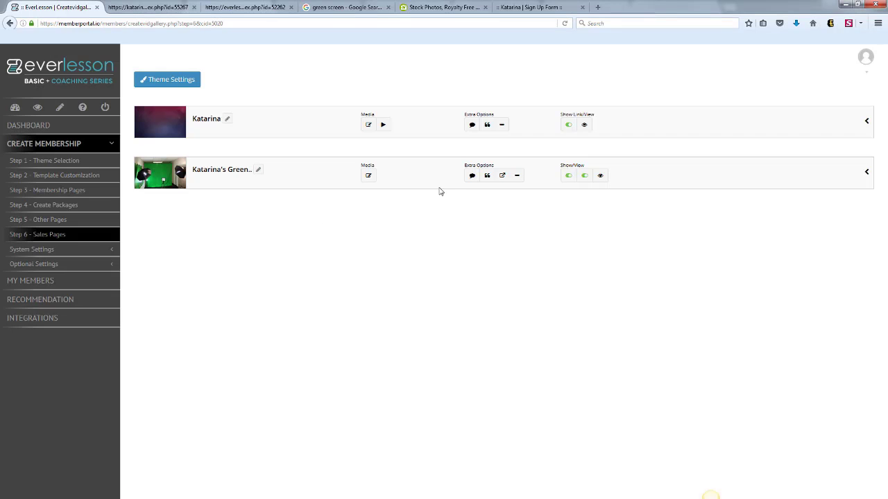
{"action": "left_click", "coordinate": [471, 177]}
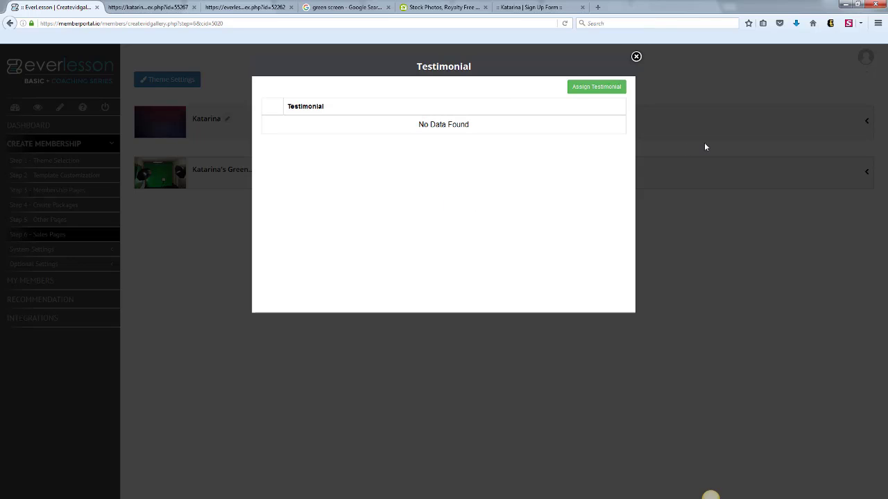
{"action": "left_click", "coordinate": [636, 56]}
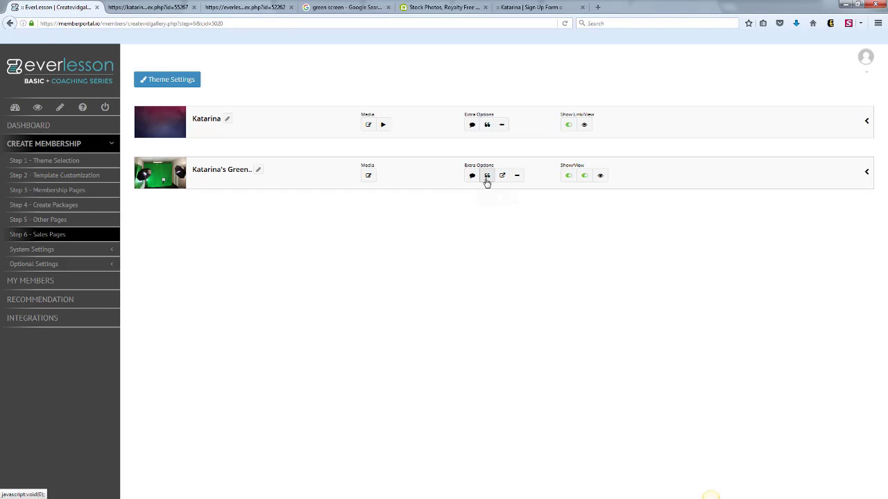
Examine the quote and other text in the green screen product's sales page settings, and close them without changes.
{"action": "left_click", "coordinate": [487, 175]}
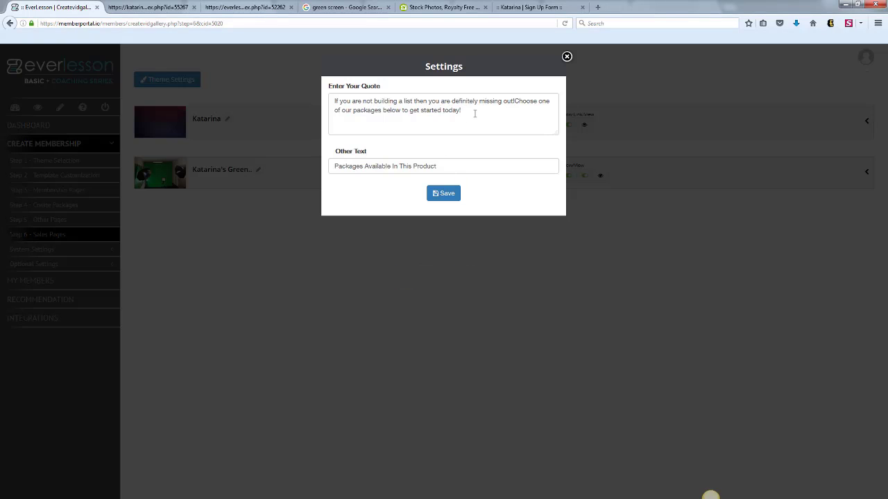
{"action": "left_click_drag", "start_coordinate": [475, 114], "coordinate": [316, 98]}
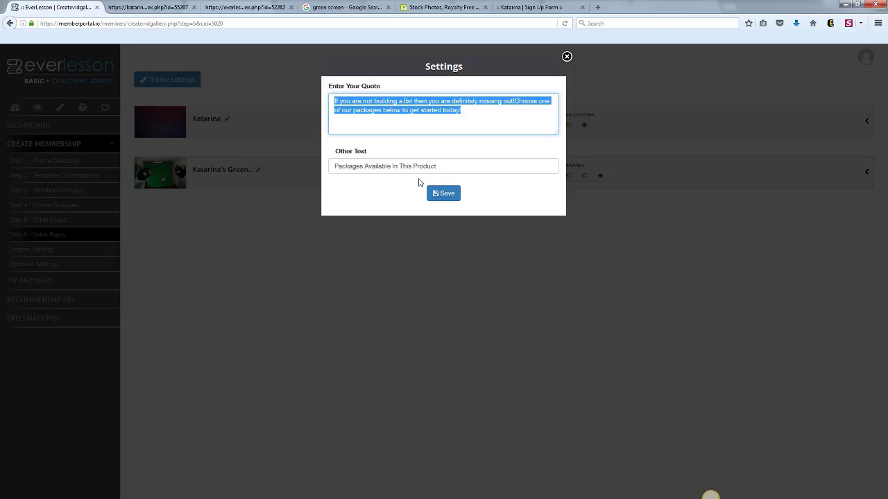
{"action": "left_click_drag", "start_coordinate": [451, 165], "coordinate": [302, 167]}
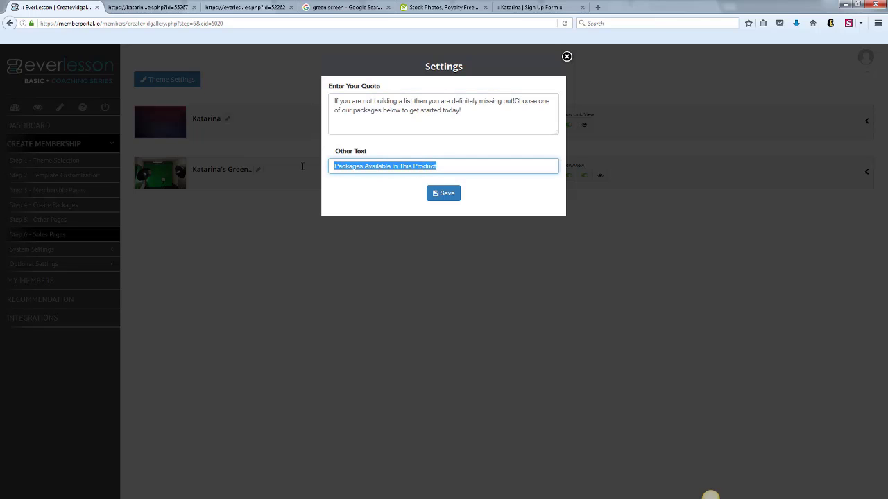
{"action": "left_click", "coordinate": [567, 56]}
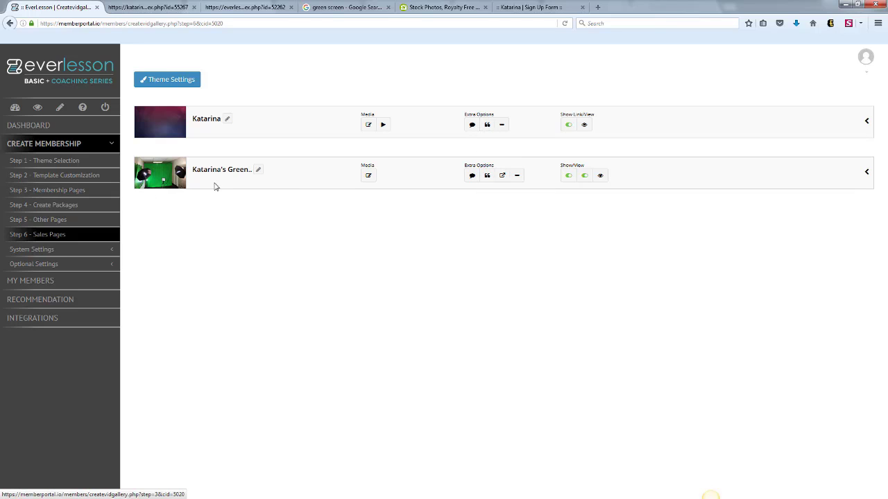
Examine the External URL and Topbar options of the green screen product's sales page, closing both without changes.
{"action": "left_click", "coordinate": [503, 175]}
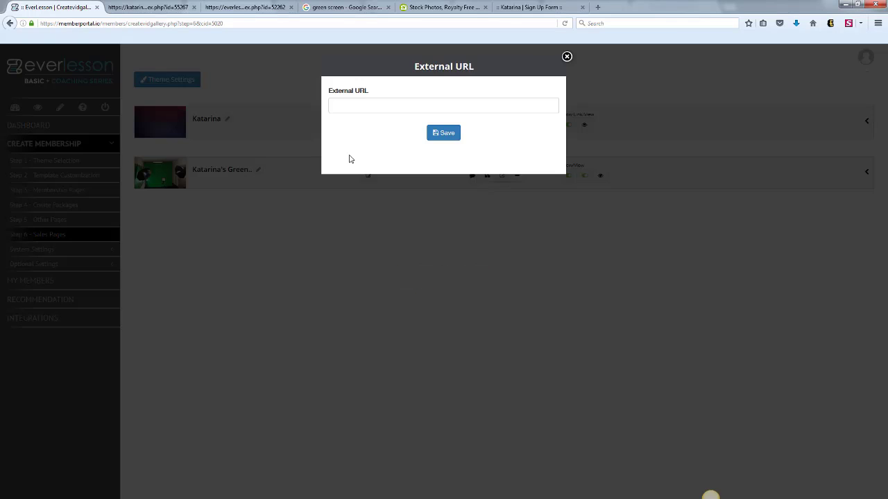
{"action": "left_click", "coordinate": [345, 106]}
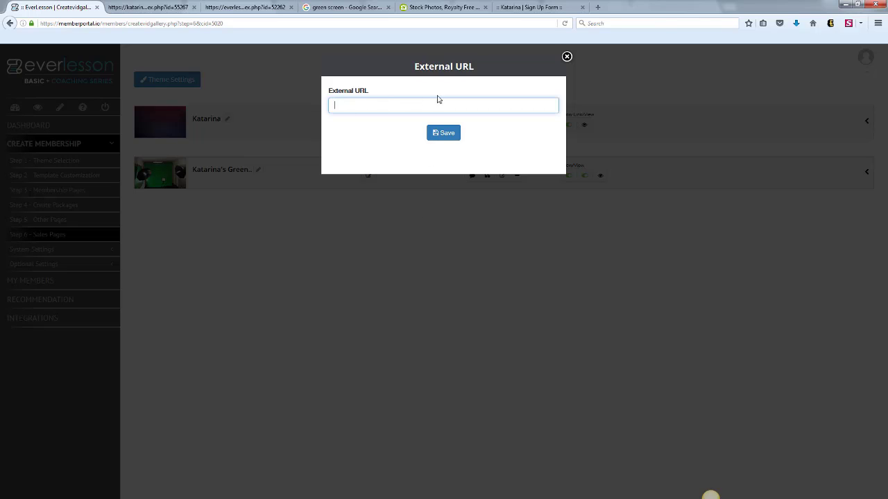
{"action": "left_click", "coordinate": [567, 57]}
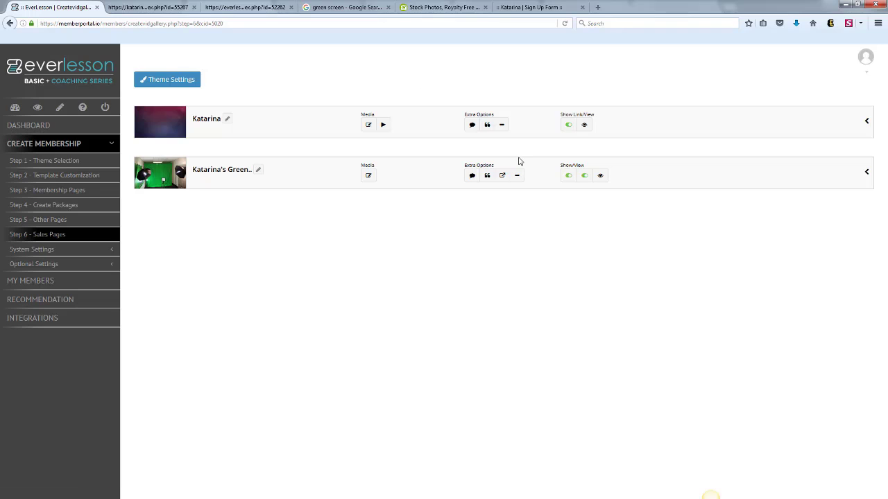
{"action": "left_click", "coordinate": [516, 175]}
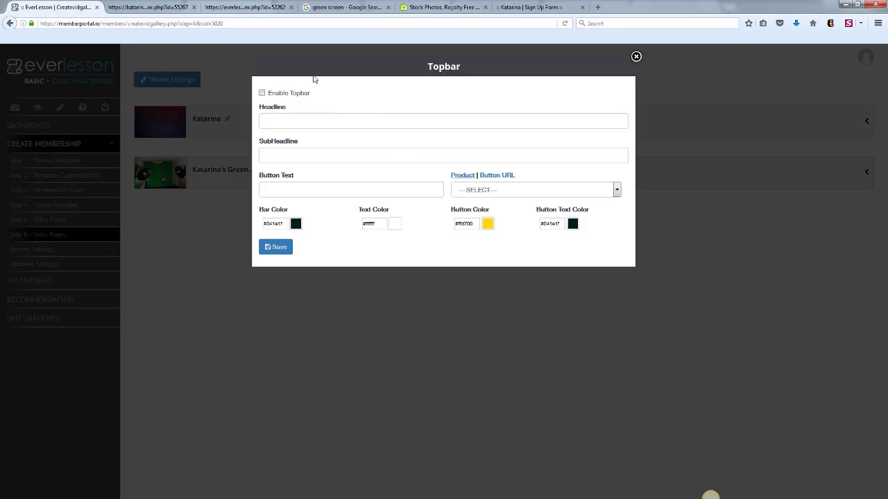
{"action": "left_click", "coordinate": [636, 58]}
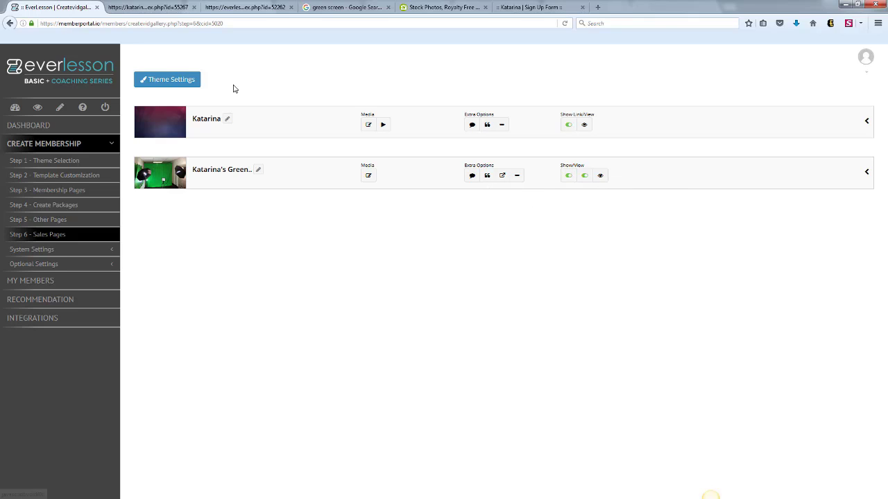
Toggle the green screen product's two display settings, including Show on myproduct store, off and back on.
{"action": "left_click", "coordinate": [568, 176]}
{"action": "left_click", "coordinate": [570, 181]}
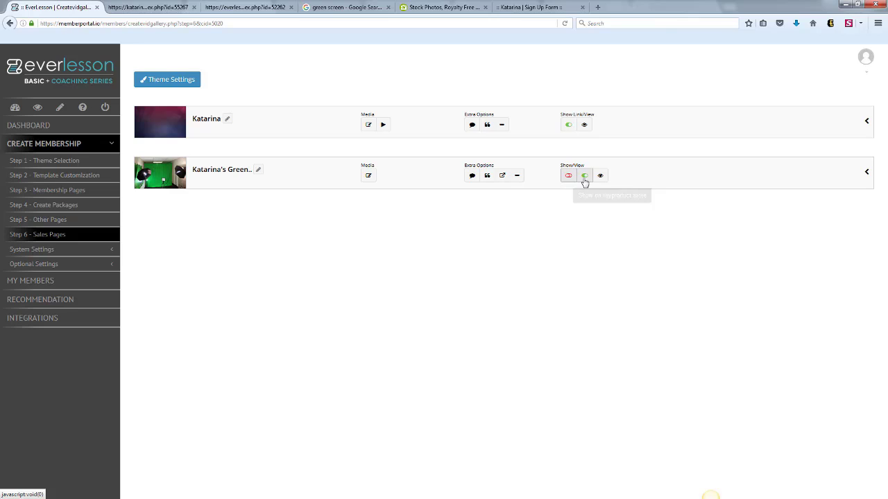
{"action": "left_click", "coordinate": [584, 181]}
{"action": "left_click", "coordinate": [585, 179]}
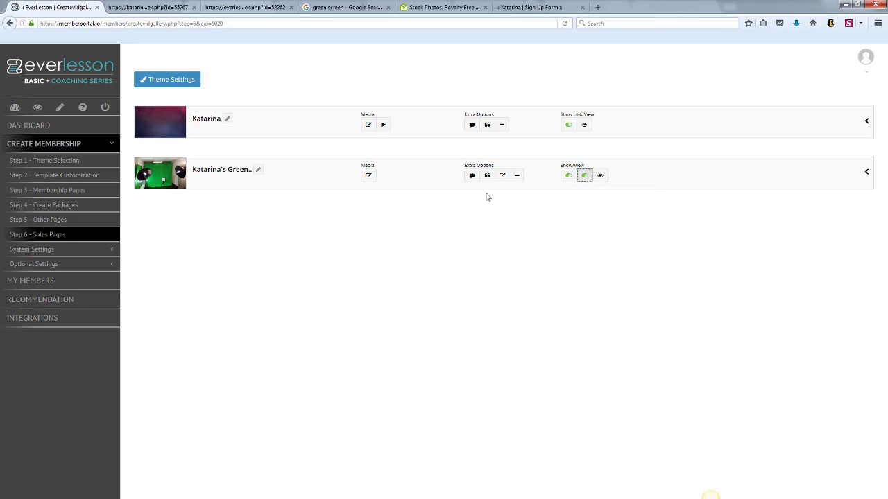
Check the All Access package's Show setting under the green screen product and view the product's sales page again.
{"action": "left_click", "coordinate": [865, 173]}
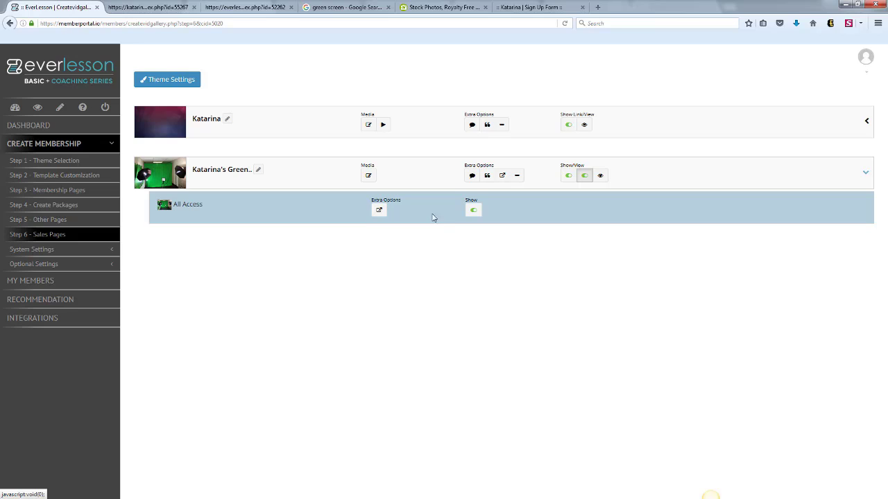
{"action": "left_click", "coordinate": [471, 212]}
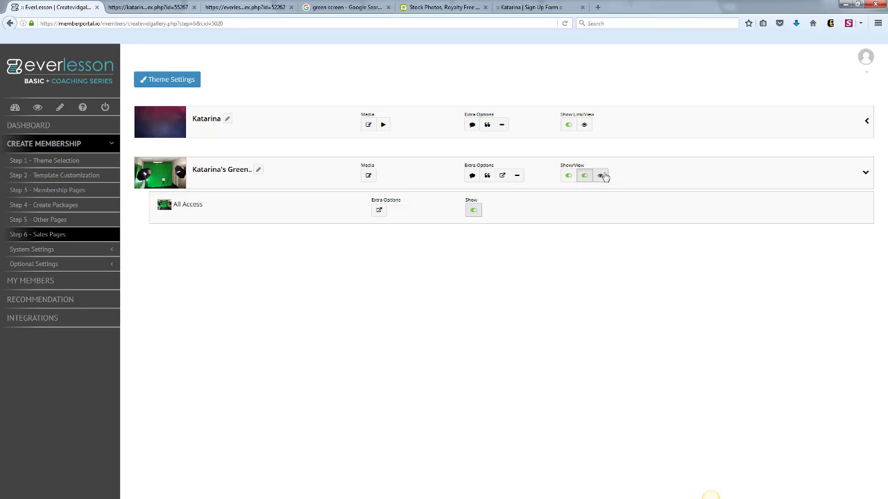
{"action": "left_click", "coordinate": [600, 175]}
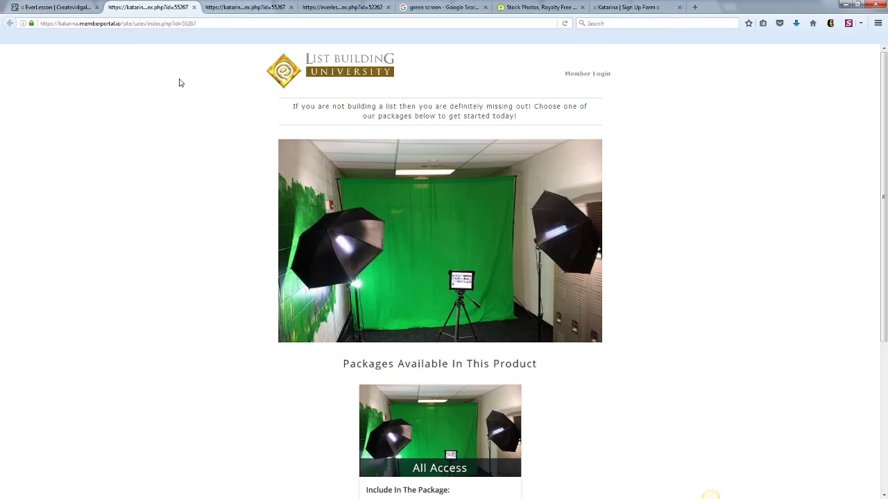
{"action": "left_click", "coordinate": [52, 7]}
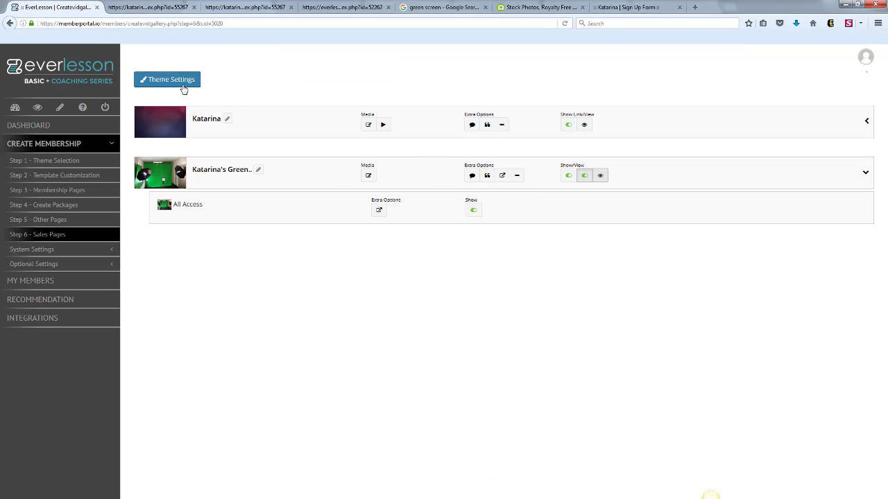
Open the sales page theme settings, apply the second template to the main store page, and give it a near-black navy predefined color.
{"action": "left_click", "coordinate": [184, 89]}
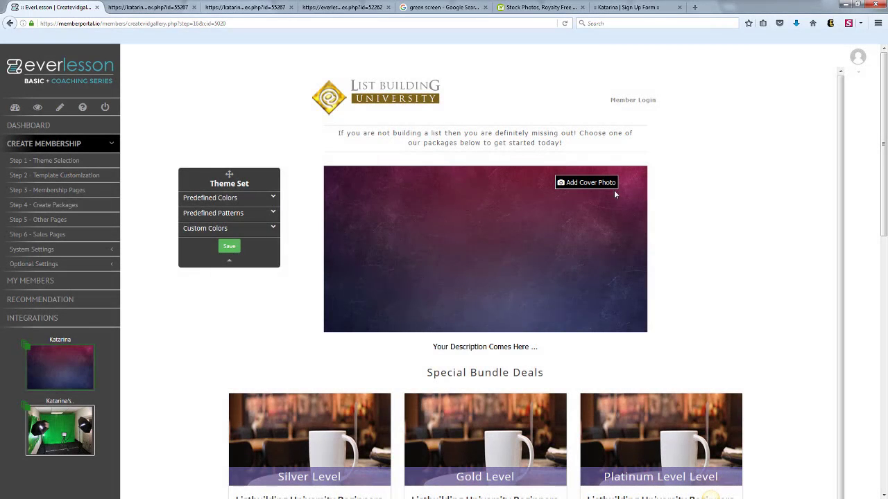
{"action": "left_click_drag", "start_coordinate": [845, 147], "coordinate": [827, 214]}
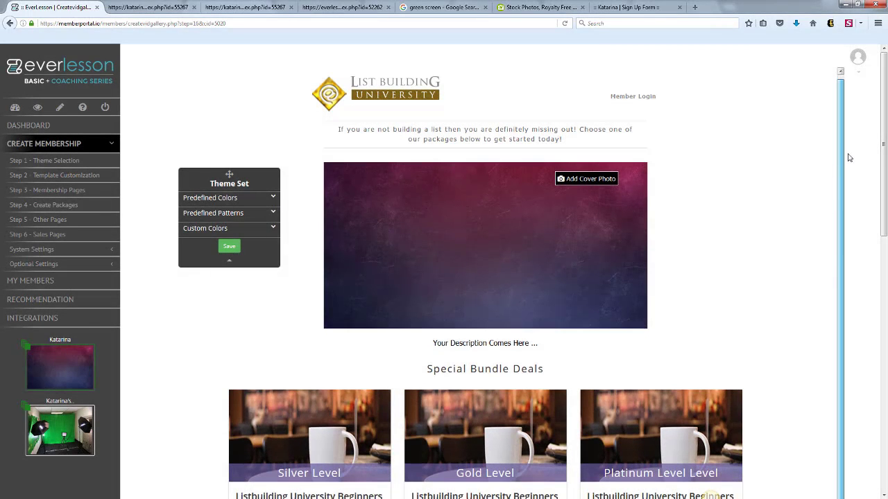
{"action": "left_click_drag", "start_coordinate": [849, 158], "coordinate": [816, 175]}
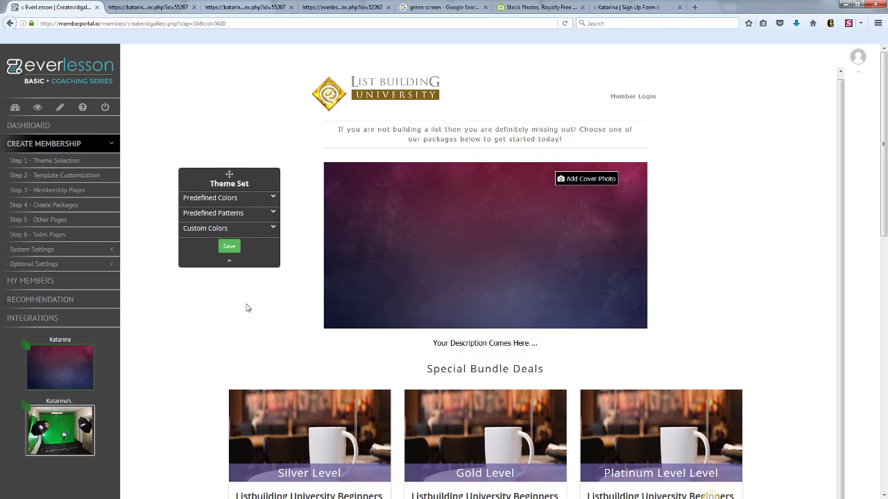
{"action": "left_click", "coordinate": [32, 366]}
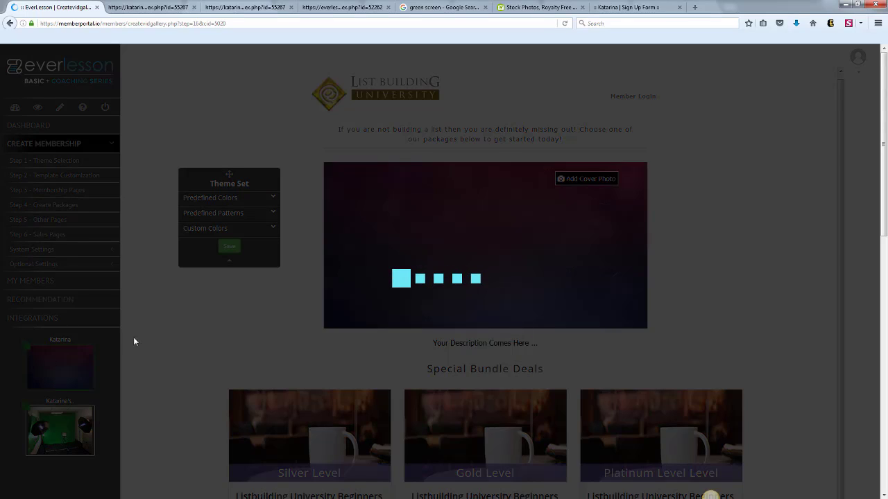
{"action": "mouse_move", "coordinate": [460, 176]}
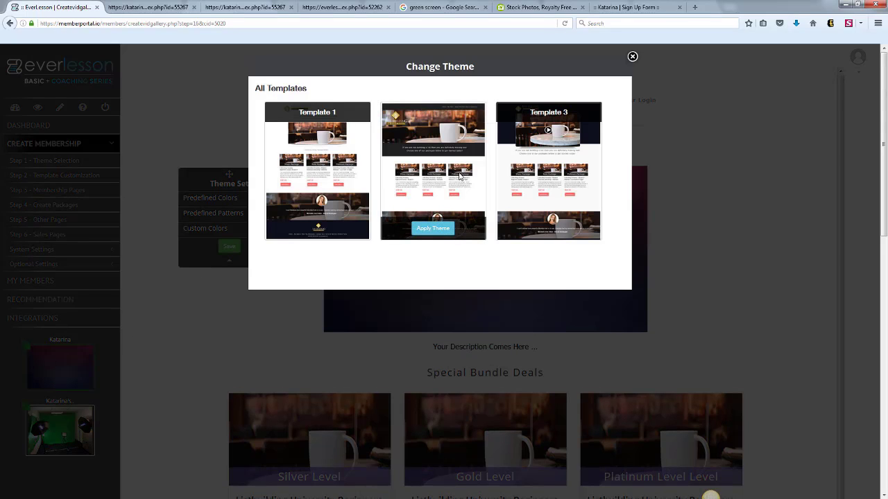
{"action": "left_click", "coordinate": [433, 229]}
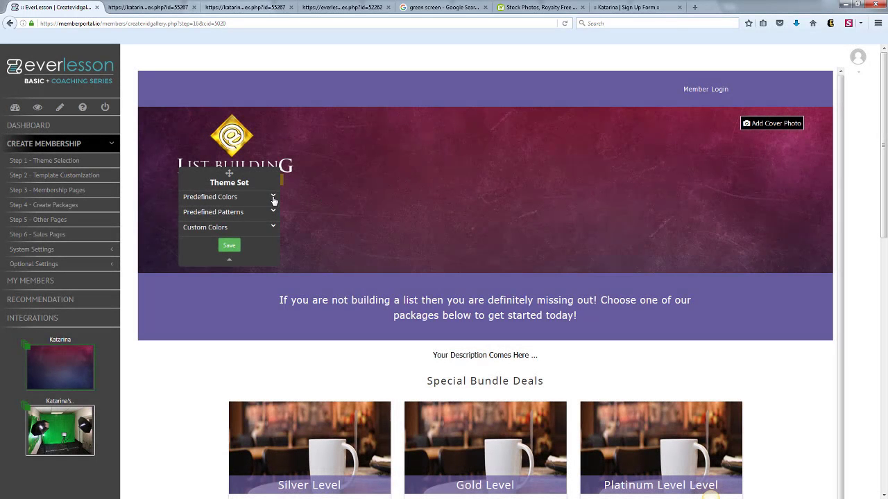
{"action": "left_click", "coordinate": [274, 197]}
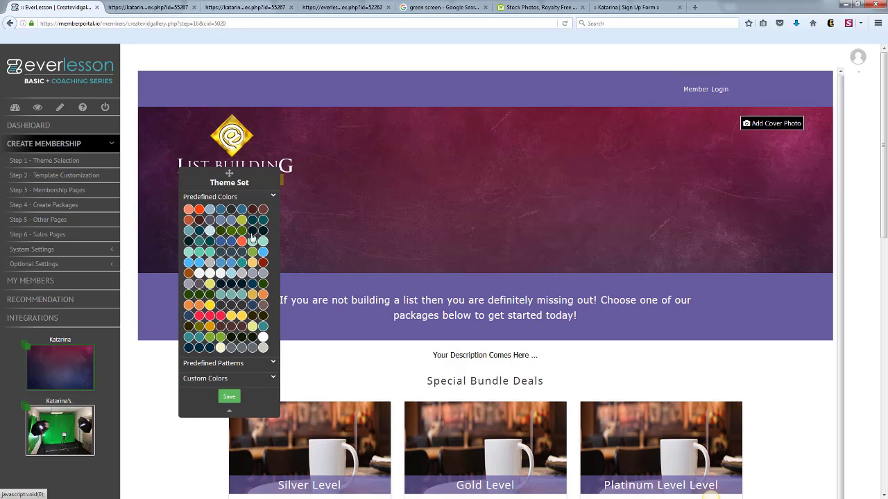
{"action": "left_click", "coordinate": [258, 235]}
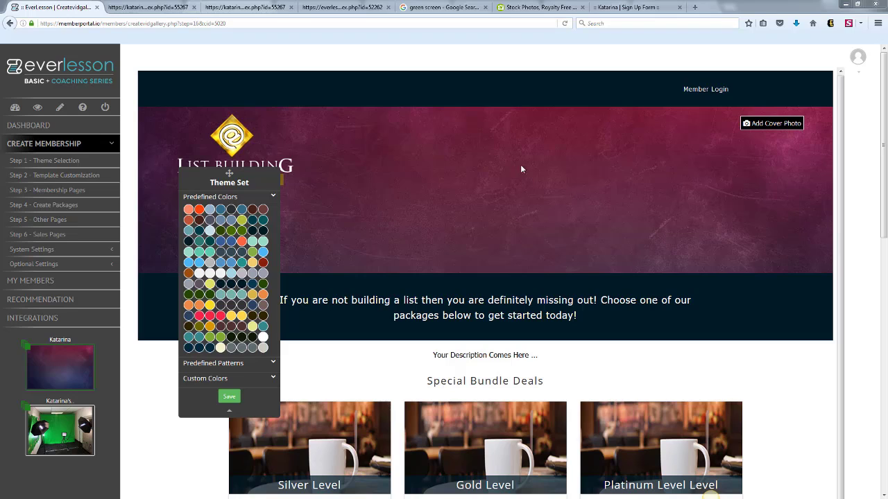
Upload green.jpg as the cover photo with the Cover/Stretch background type and reposition it to show the two armchairs.
{"action": "left_click", "coordinate": [772, 123]}
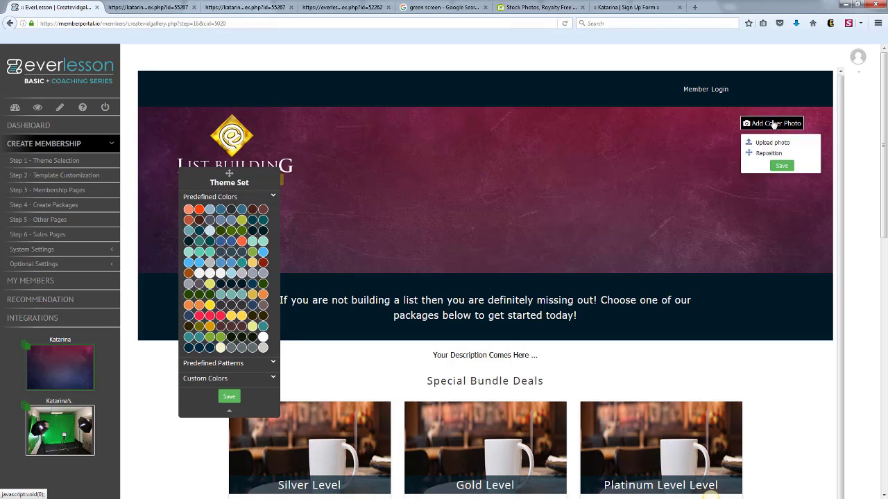
{"action": "left_click", "coordinate": [771, 144]}
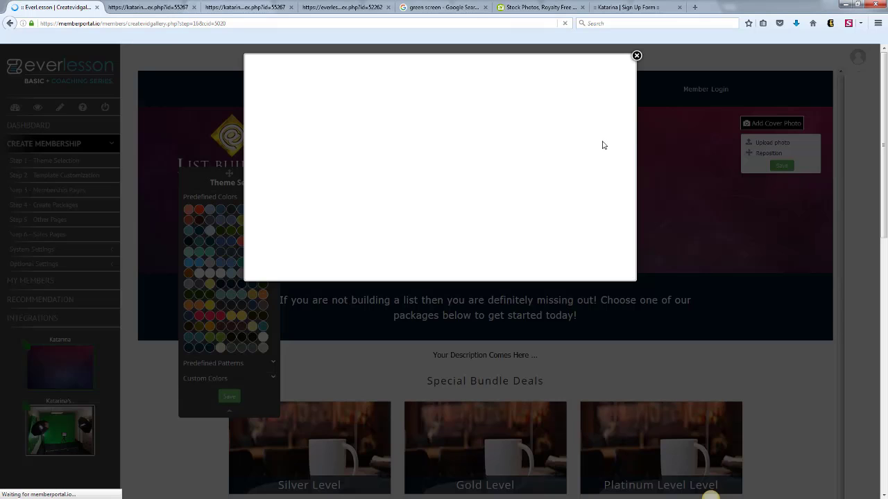
{"action": "left_click", "coordinate": [305, 106]}
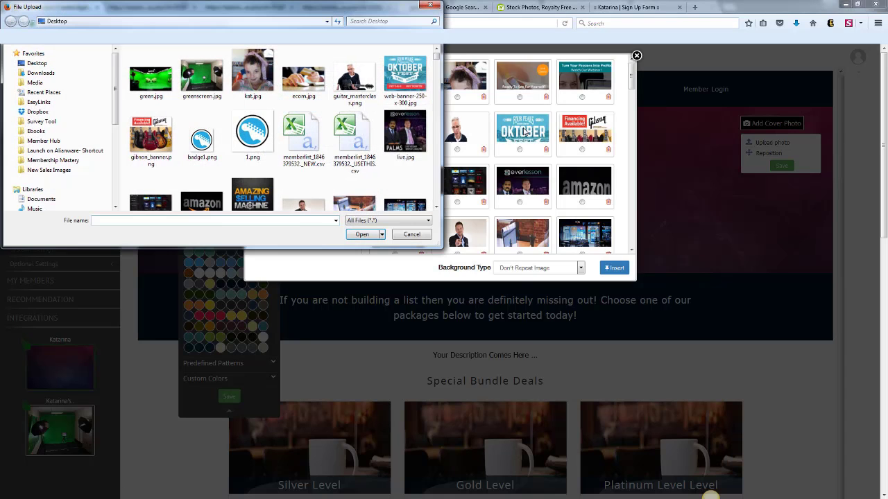
{"action": "left_click", "coordinate": [145, 80]}
{"action": "double_click", "coordinate": [144, 85]}
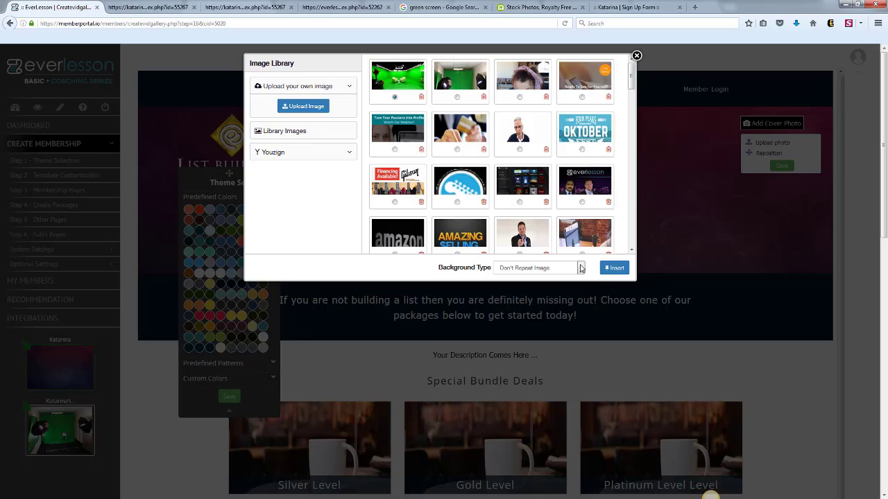
{"action": "left_click", "coordinate": [553, 268]}
{"action": "left_click", "coordinate": [568, 287]}
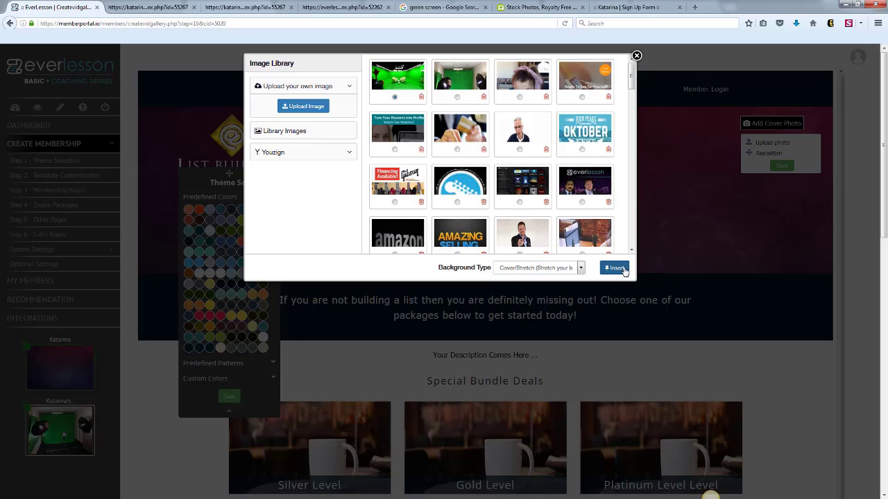
{"action": "left_click", "coordinate": [619, 268]}
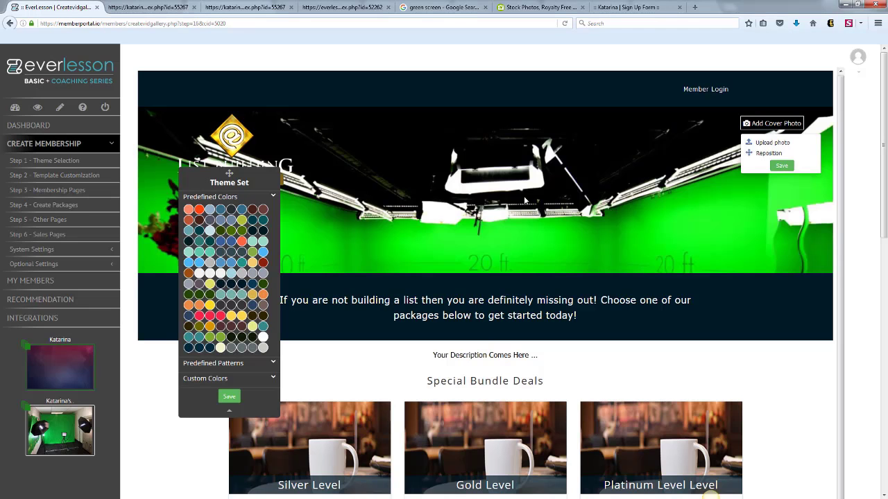
{"action": "left_click", "coordinate": [769, 153]}
{"action": "left_click_drag", "start_coordinate": [593, 257], "coordinate": [611, 175]}
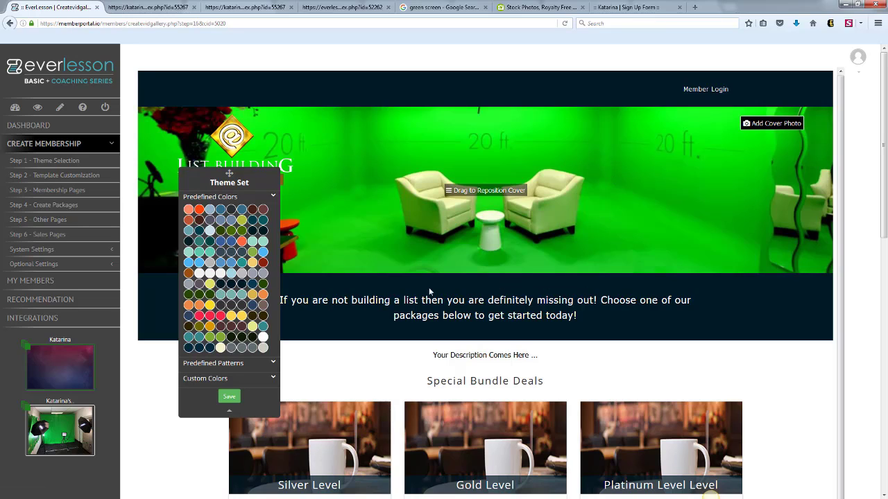
Try teal, brown and grey predefined colors for the sales page, choose dark navy blue and save the theme.
{"action": "left_click", "coordinate": [240, 265]}
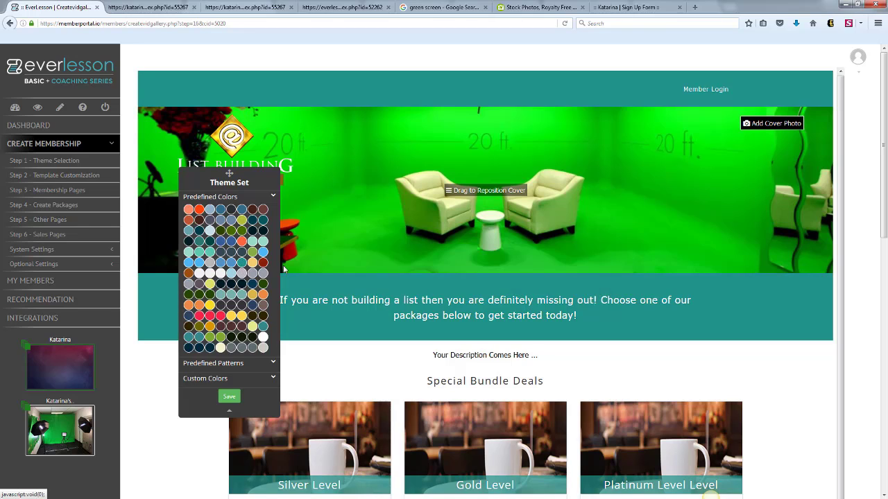
{"action": "left_click", "coordinate": [262, 210]}
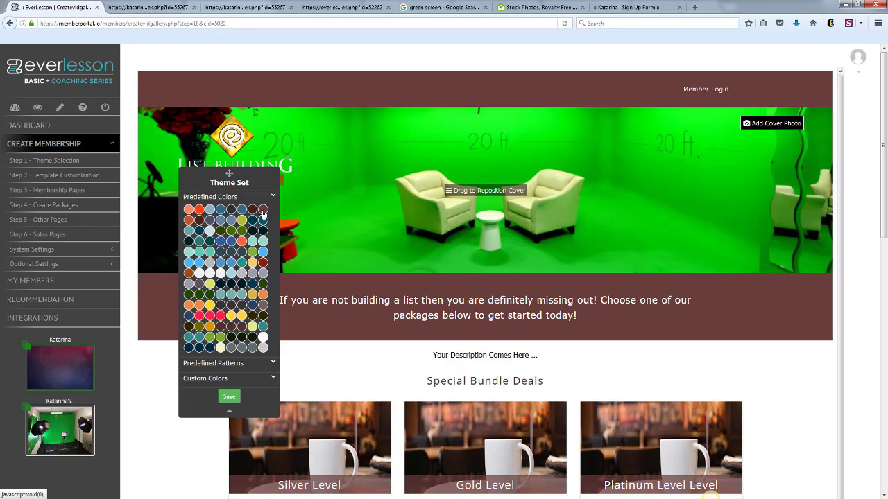
{"action": "left_click", "coordinate": [242, 348]}
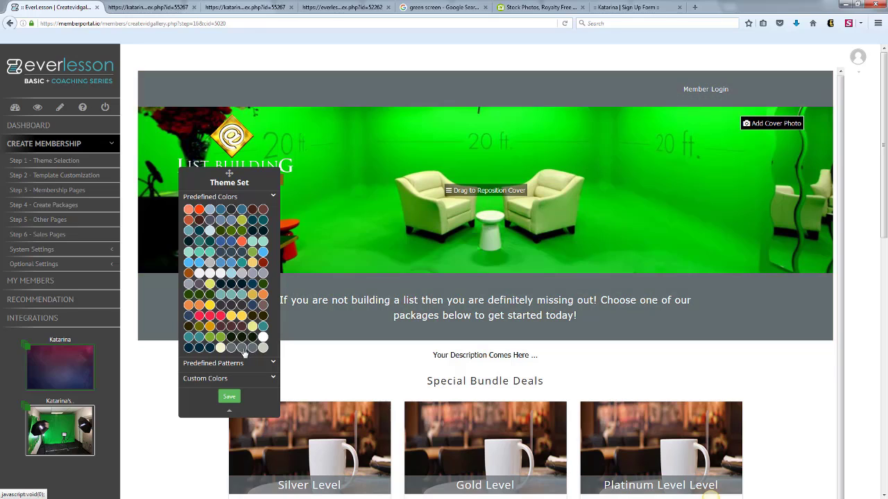
{"action": "left_click", "coordinate": [200, 349]}
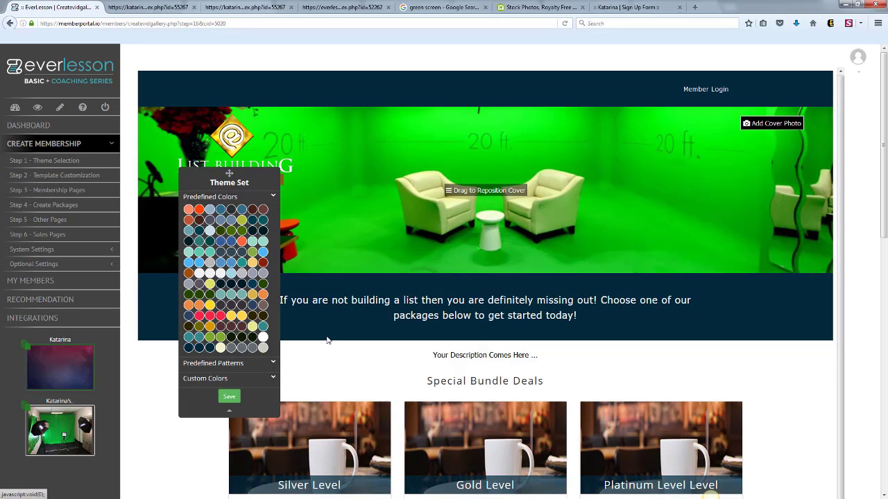
{"action": "left_click", "coordinate": [221, 399]}
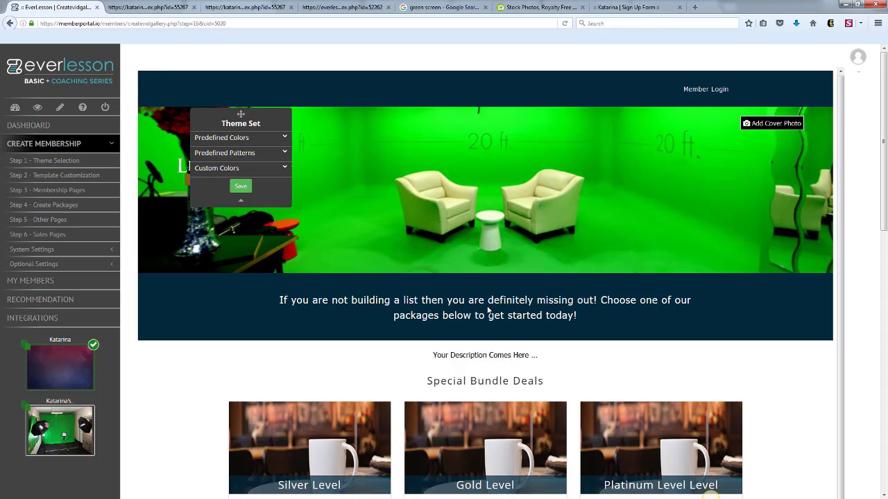
Set the default landing page to redirect to the Green Screen Training product's Welcome Video module, without saving.
{"action": "left_click", "coordinate": [113, 254]}
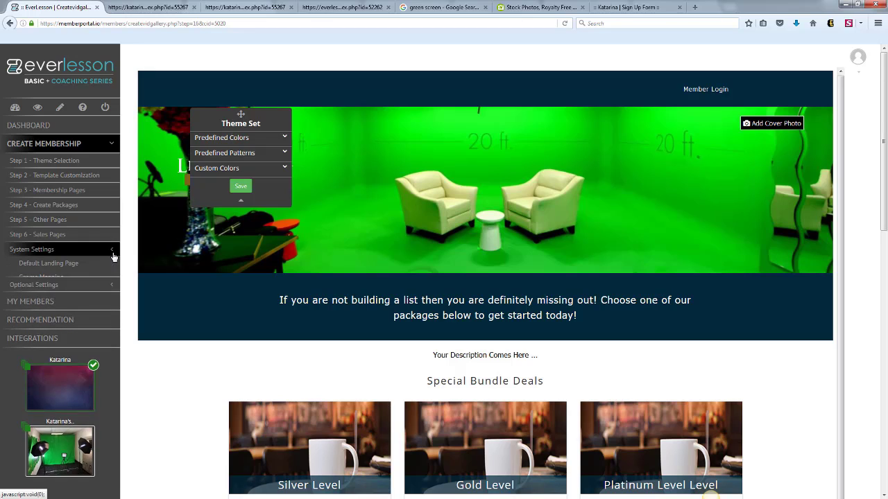
{"action": "left_click", "coordinate": [70, 263]}
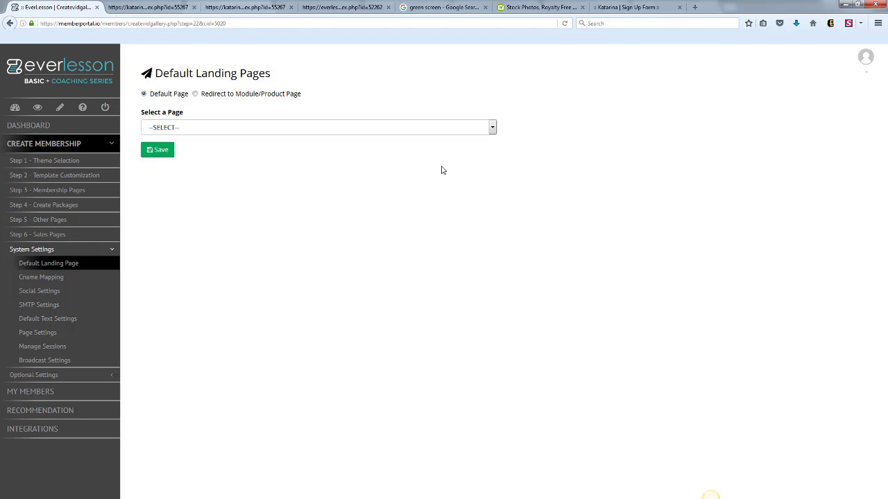
{"action": "left_click", "coordinate": [195, 94]}
{"action": "left_click", "coordinate": [493, 128]}
{"action": "left_click", "coordinate": [238, 150]}
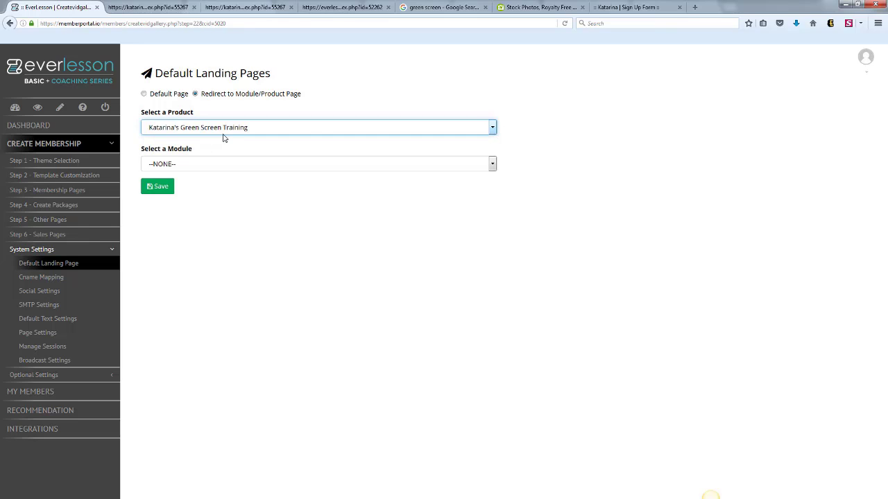
{"action": "left_click", "coordinate": [240, 167]}
{"action": "left_click", "coordinate": [196, 187]}
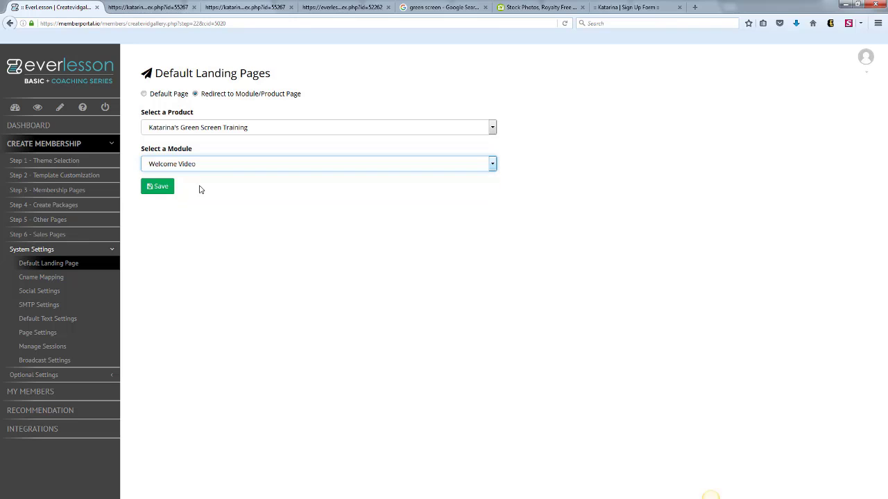
View the CName Mapping settings and examine the Social Settings, including the product filter for comment moderation.
{"action": "left_click", "coordinate": [54, 277]}
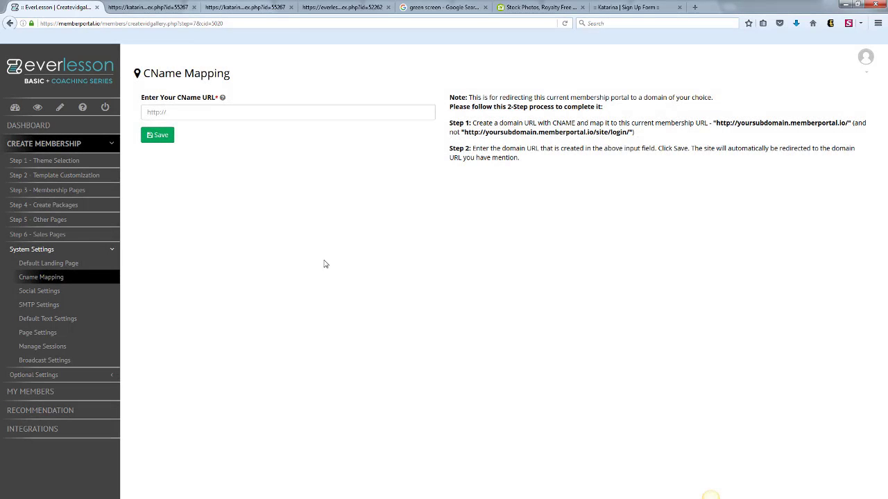
{"action": "left_click", "coordinate": [191, 119]}
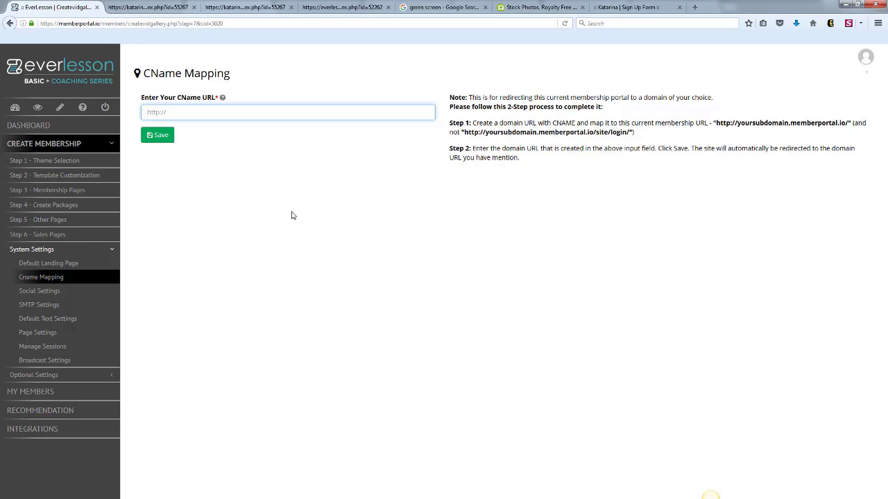
{"action": "left_click", "coordinate": [50, 291]}
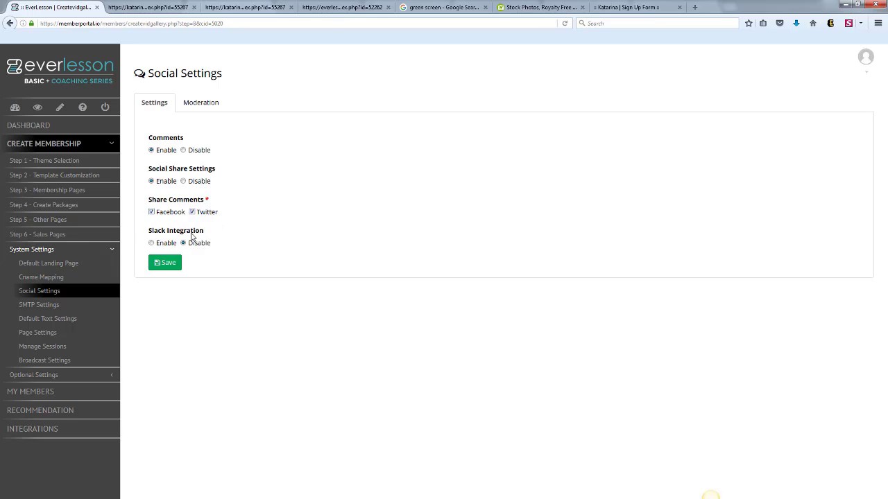
{"action": "left_click", "coordinate": [199, 105]}
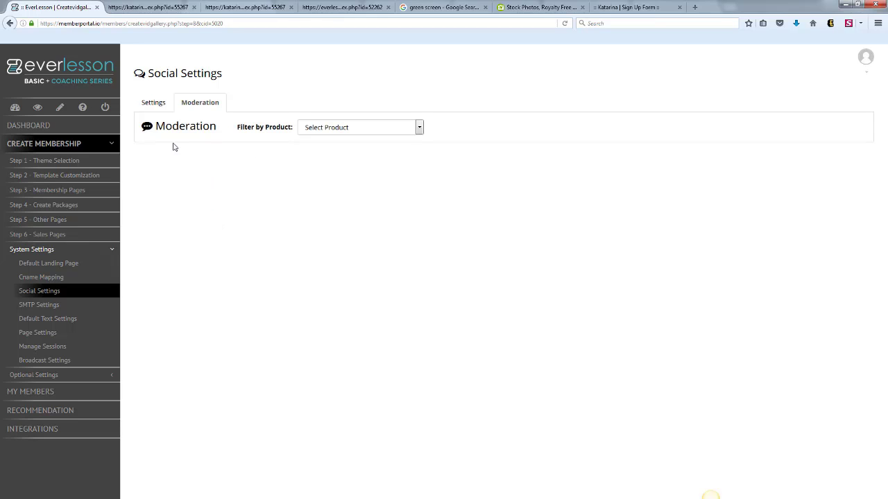
{"action": "left_click", "coordinate": [416, 128]}
{"action": "left_click", "coordinate": [476, 175]}
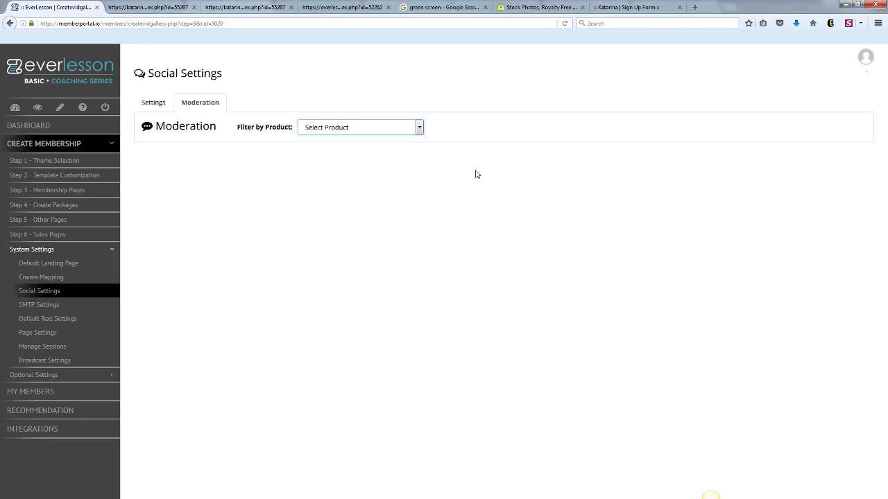
View the SMTP settings and step through the Common and Logout Confirmation fields in the default text settings without changes.
{"action": "left_click", "coordinate": [57, 306]}
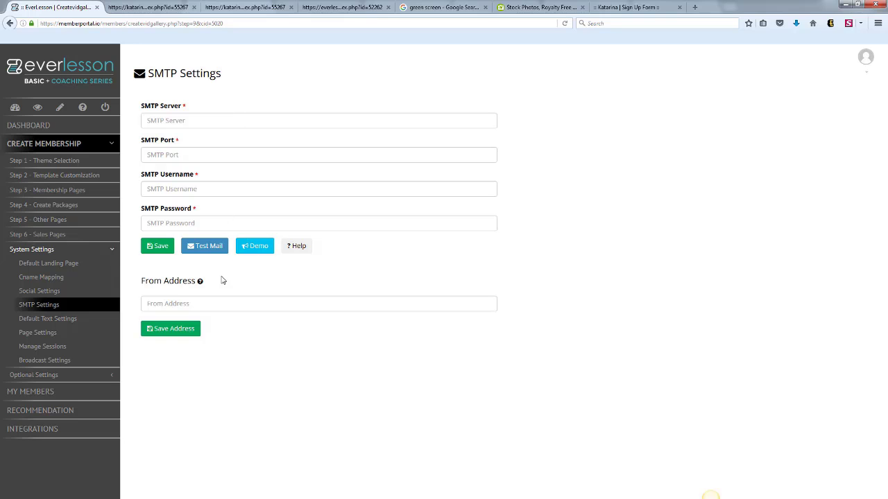
{"action": "left_click", "coordinate": [73, 318]}
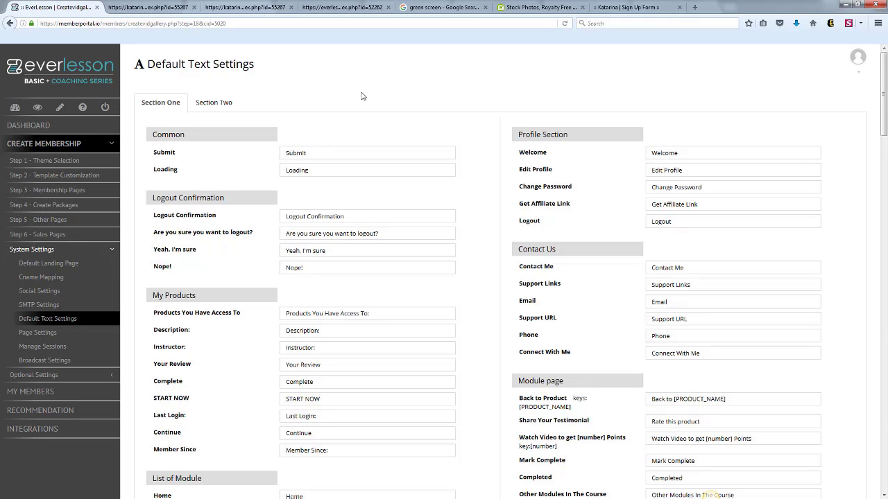
{"action": "double_click", "coordinate": [296, 152]}
{"action": "key", "text": "Tab"}
{"action": "key", "text": "Tab"}
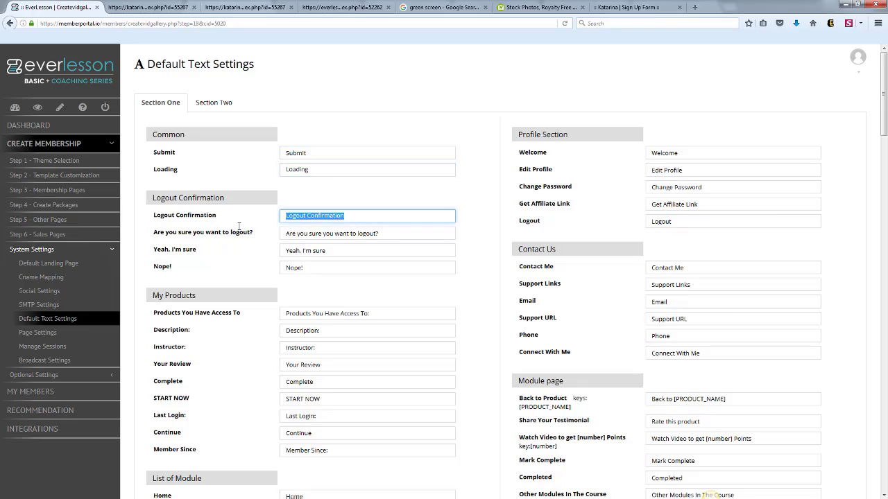
{"action": "key", "text": "Tab"}
{"action": "key", "text": "Tab"}
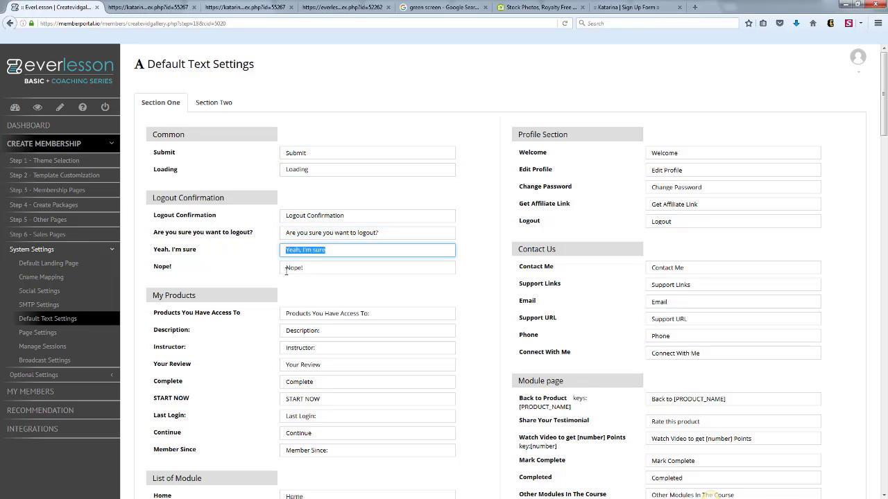
{"action": "key", "text": "Tab"}
{"action": "left_click", "coordinate": [367, 101]}
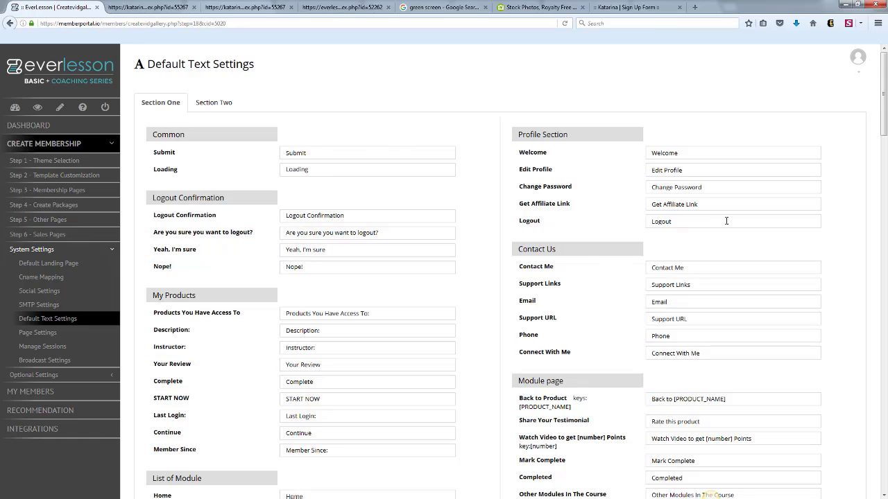
Look through the remaining default text fields in Section One, including module page, password mail, and badge wording.
{"action": "scroll", "coordinate": [871, 173], "scroll_direction": "down", "scroll_amount": 4}
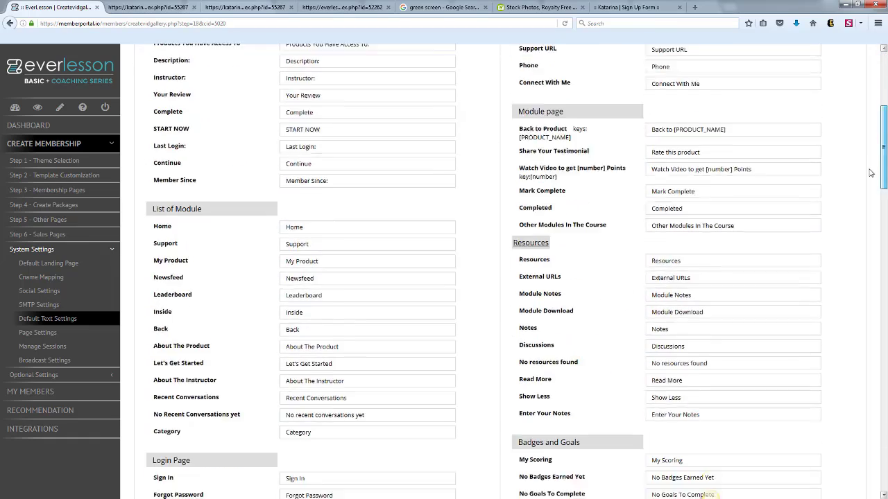
{"action": "scroll", "coordinate": [870, 172], "scroll_direction": "down", "scroll_amount": 9}
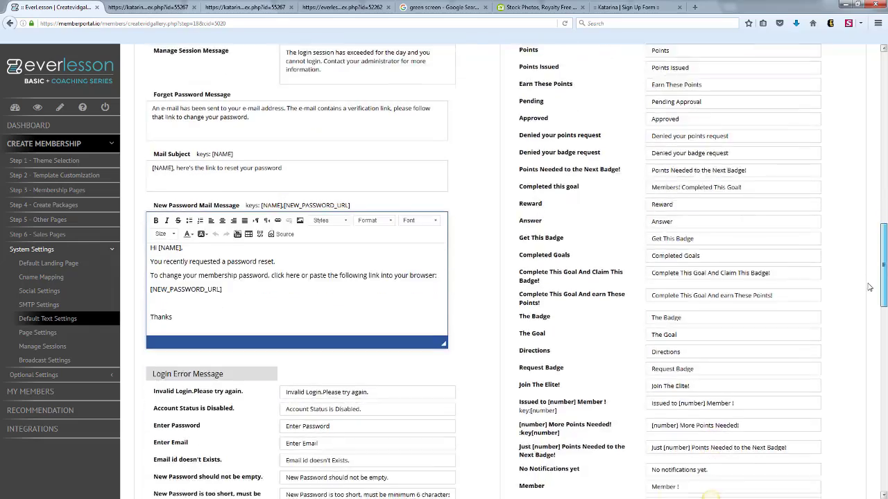
{"action": "scroll", "coordinate": [869, 287], "scroll_direction": "down", "scroll_amount": 1}
{"action": "left_click_drag", "start_coordinate": [882, 296], "coordinate": [882, 98]}
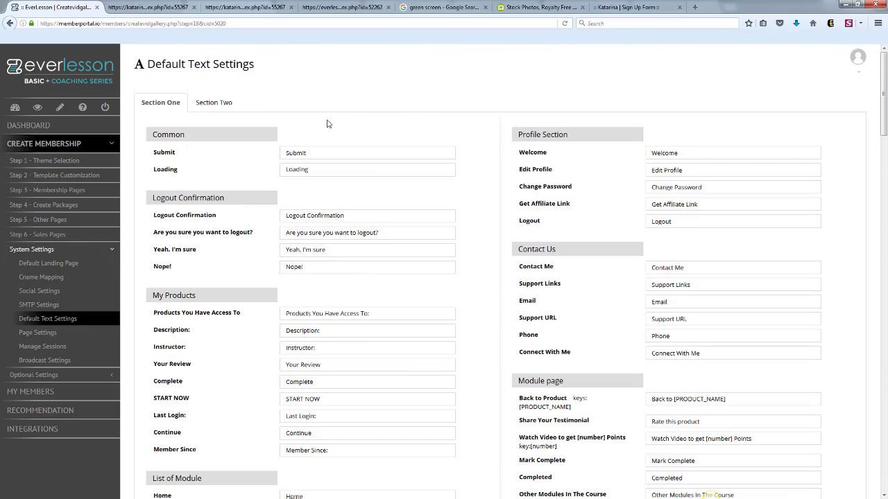
Open the Page Settings of the membership.
{"action": "left_click", "coordinate": [37, 332]}
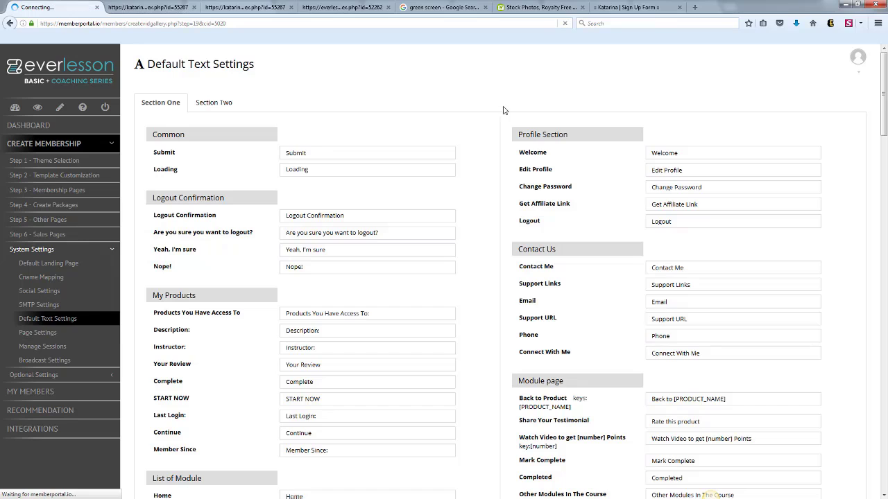
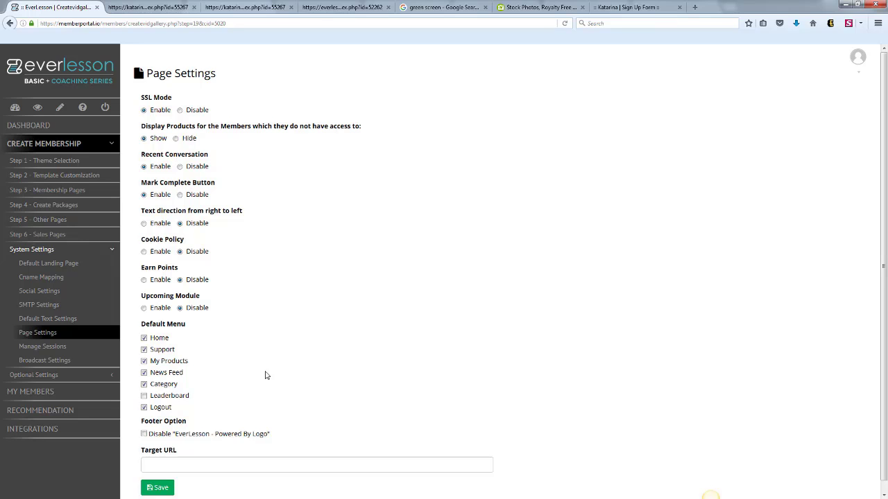
Examine the options for daily login sessions in Manage Sessions, and view the Liveleap webhook in Broadcast Settings.
{"action": "left_click", "coordinate": [59, 348]}
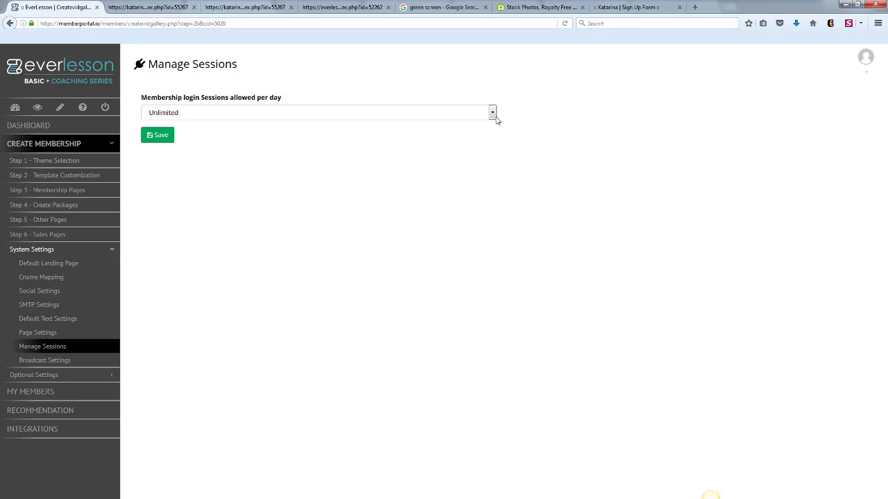
{"action": "left_click", "coordinate": [495, 115]}
{"action": "left_click", "coordinate": [279, 124]}
{"action": "left_click", "coordinate": [69, 361]}
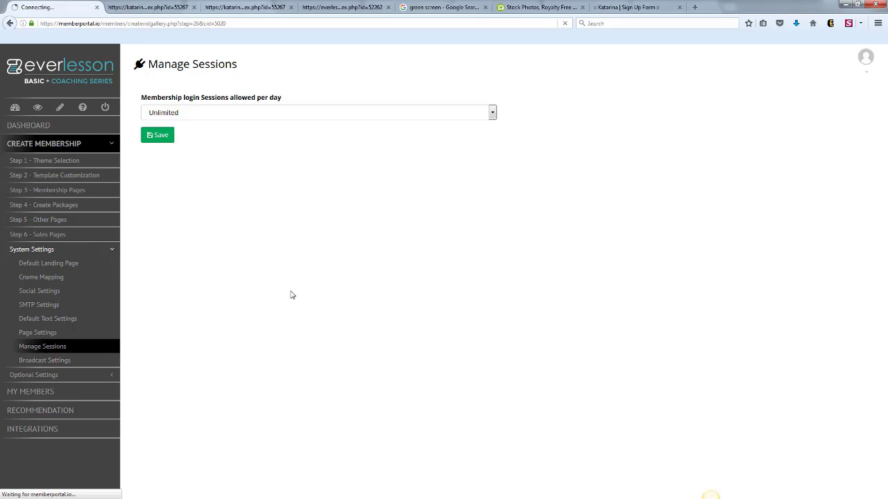
{"action": "left_click", "coordinate": [57, 362]}
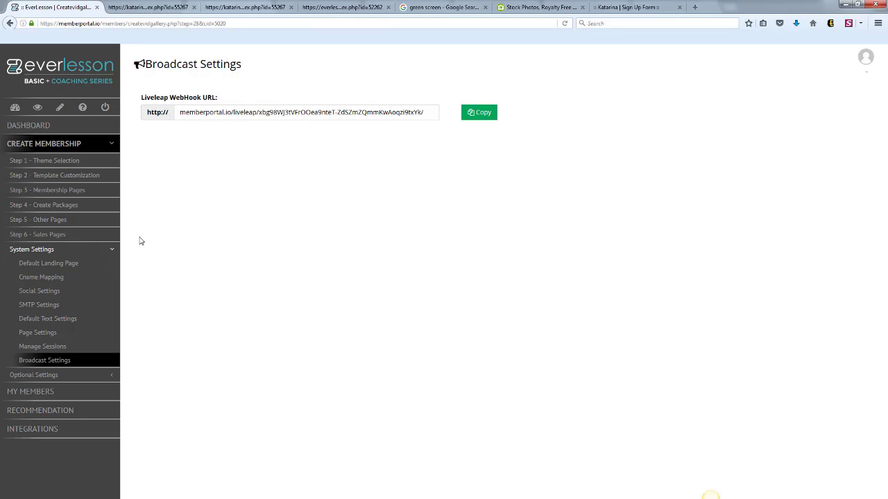
Collapse the System Settings, expand the Optional Settings and view the Create Levels page.
{"action": "left_click", "coordinate": [112, 251]}
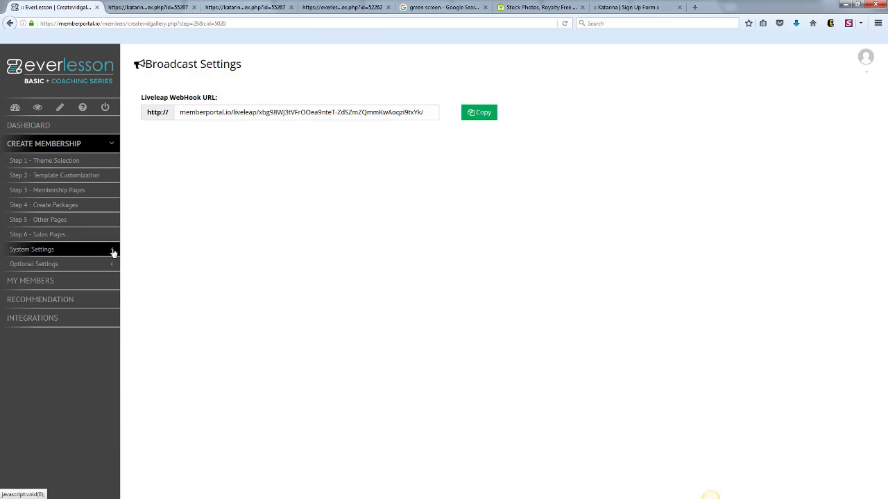
{"action": "left_click", "coordinate": [113, 265]}
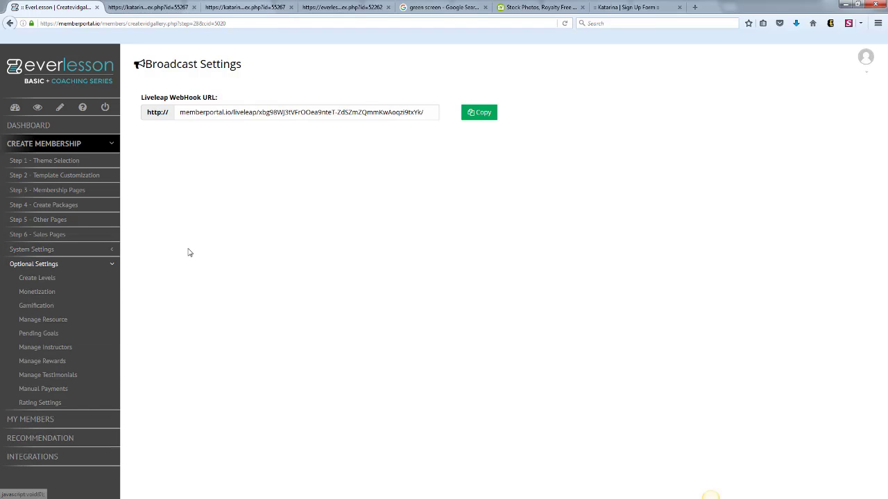
{"action": "left_click", "coordinate": [47, 279]}
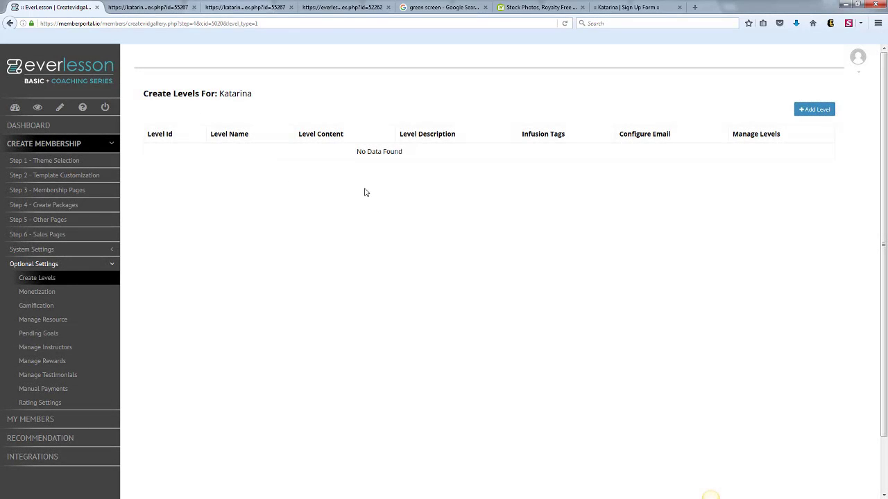
Create a monetization named with the membership owner's shortened first name.
{"action": "left_click", "coordinate": [50, 296]}
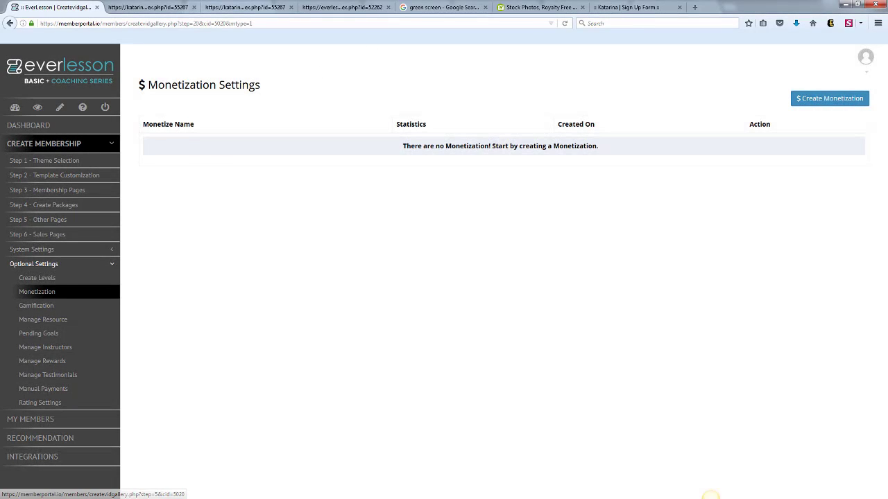
{"action": "left_click", "coordinate": [817, 101]}
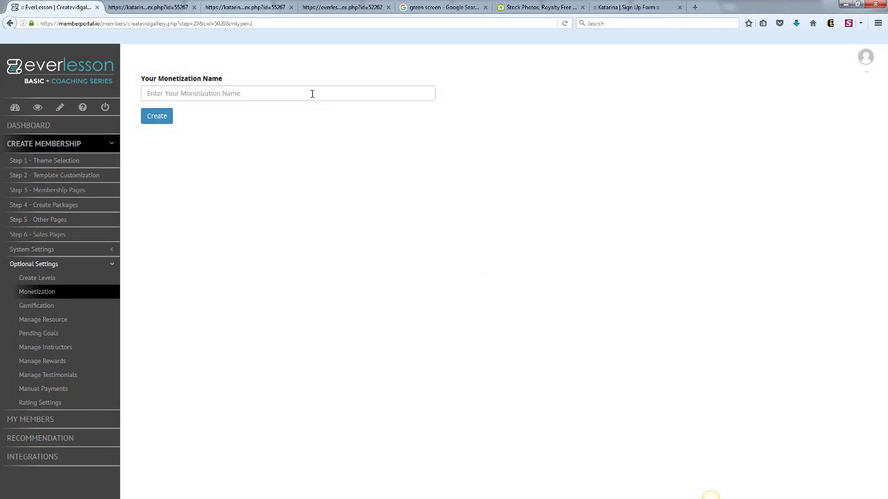
{"action": "left_click", "coordinate": [311, 92]}
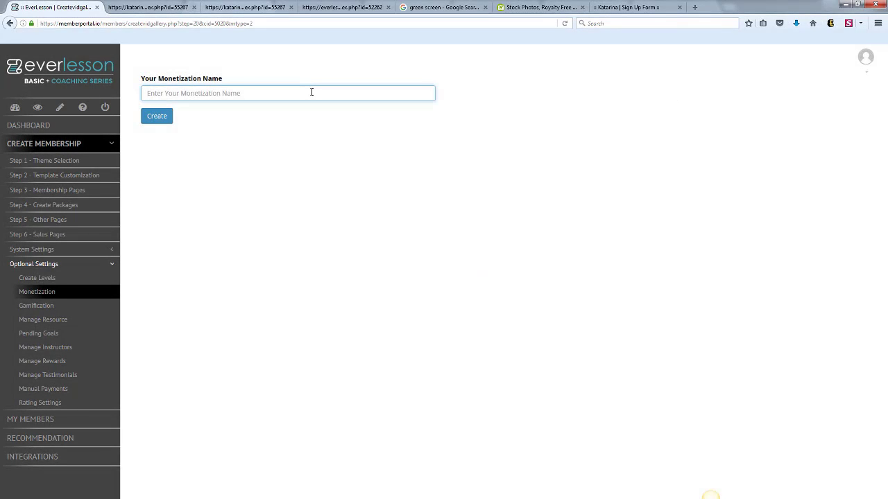
{"action": "type", "text": "Kat"}
{"action": "left_click", "coordinate": [154, 118]}
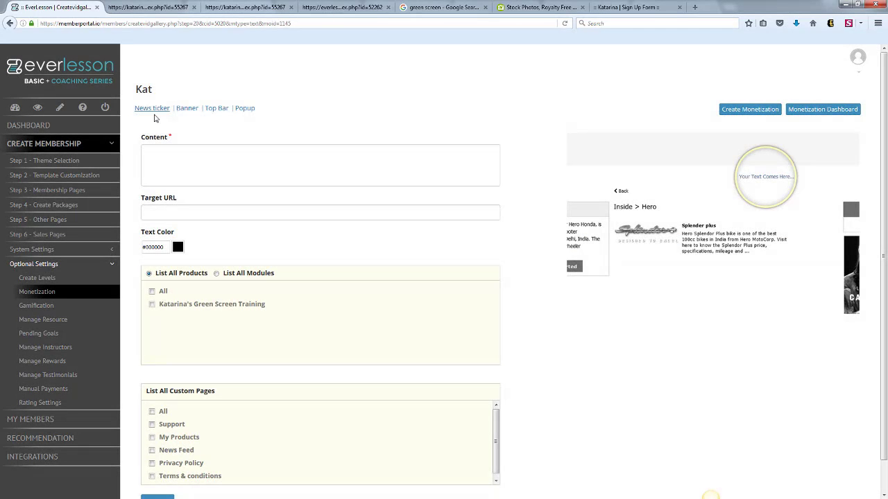
Enter news ticker content inviting members to check out the owner's NEW BLOG, with the owner's website as the target URL.
{"action": "left_click", "coordinate": [184, 157]}
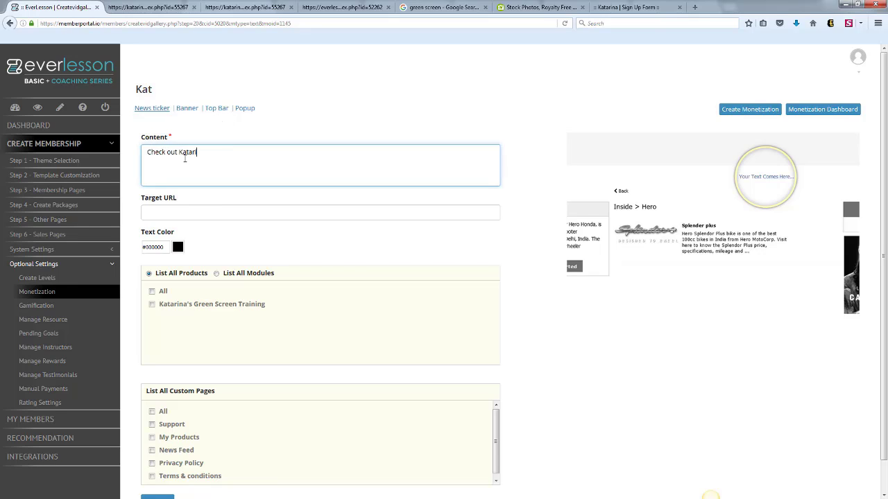
{"action": "type", "text": "Check out Katarina's NEW BLOG!"}
{"action": "left_click", "coordinate": [181, 207]}
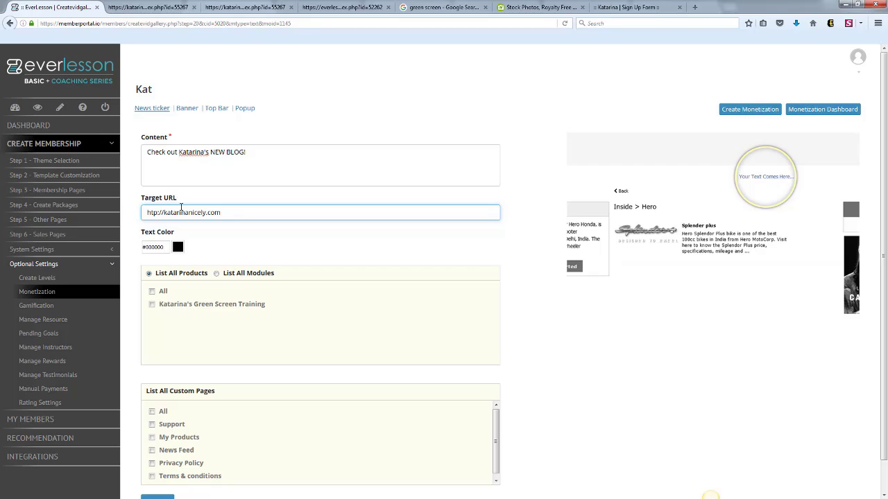
Assign the news ticker to all products rather than individual modules and save it.
{"action": "left_click", "coordinate": [217, 273]}
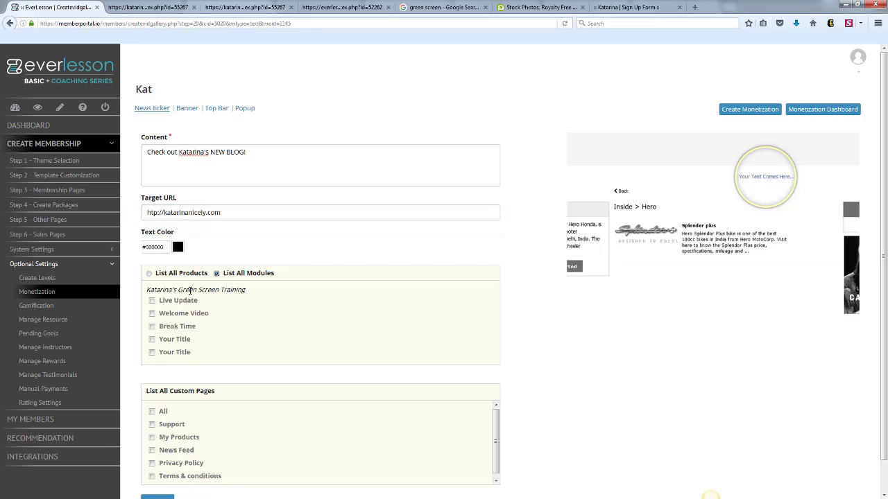
{"action": "left_click", "coordinate": [149, 273]}
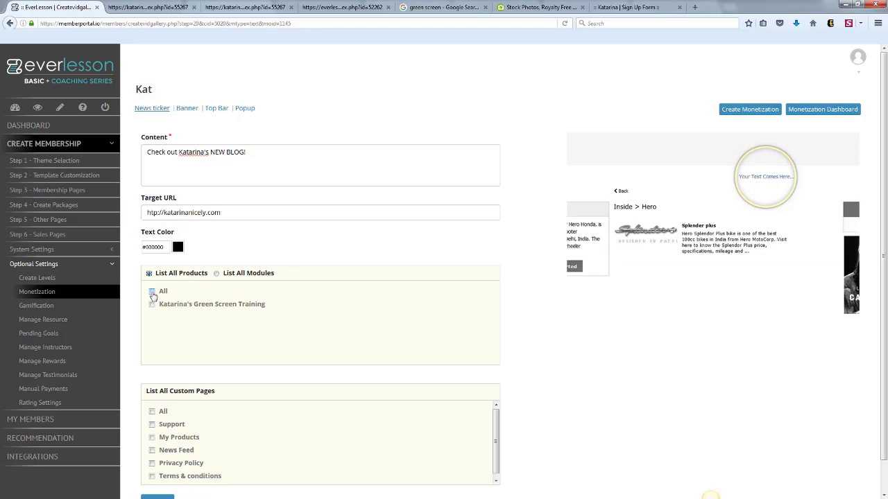
{"action": "left_click", "coordinate": [152, 291]}
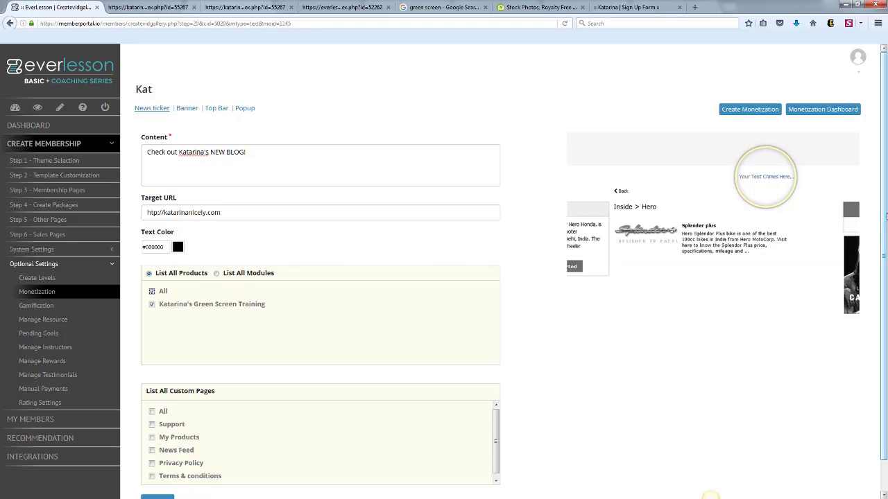
{"action": "scroll", "coordinate": [733, 299], "scroll_direction": "down", "scroll_amount": 1}
{"action": "left_click", "coordinate": [159, 472]}
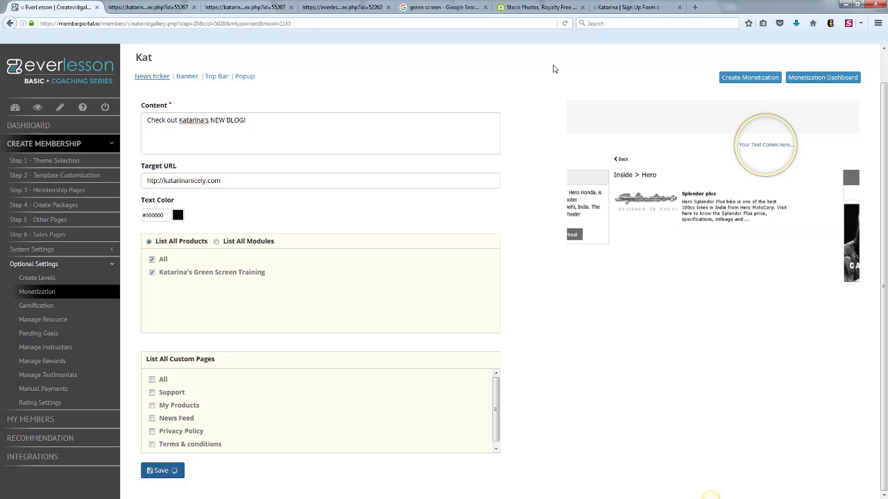
{"action": "left_click", "coordinate": [749, 77]}
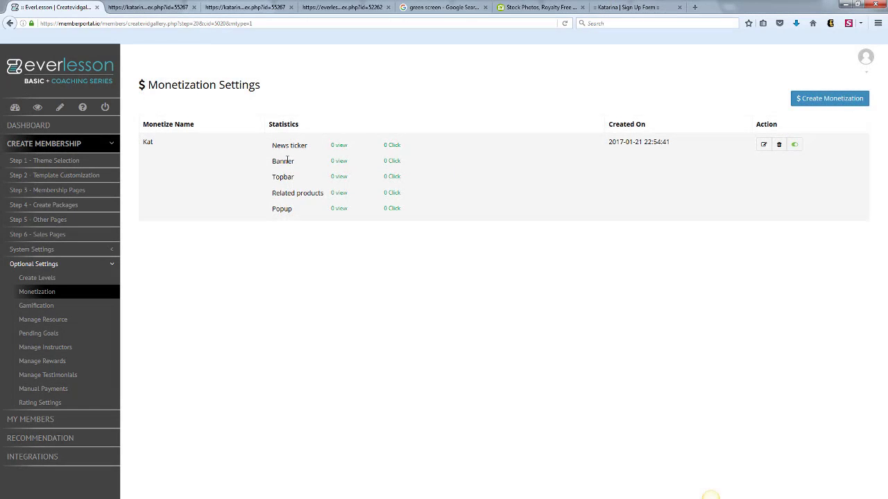
Reopen the monetization for editing and insert the fourth Image Library picture as its banner.
{"action": "left_click", "coordinate": [763, 144]}
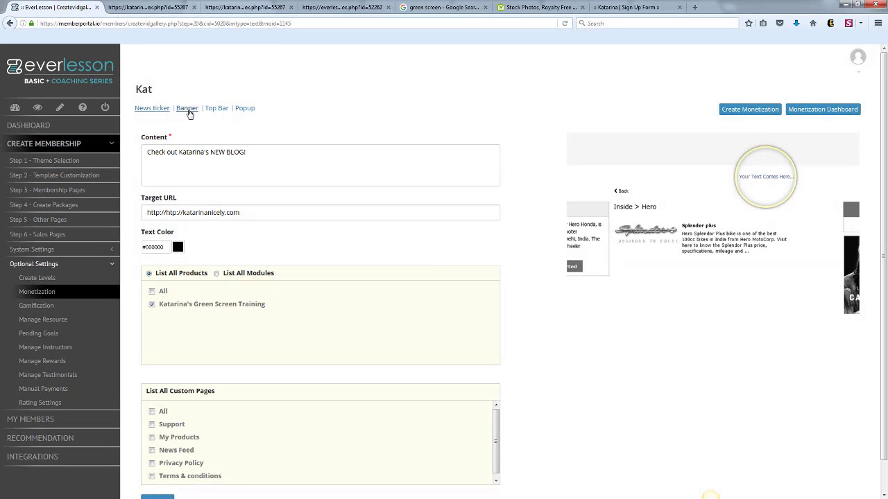
{"action": "left_click", "coordinate": [188, 109]}
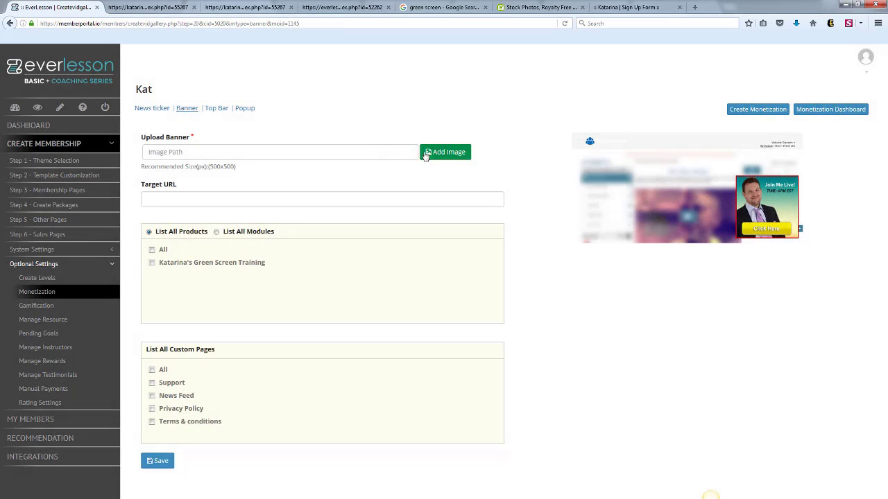
{"action": "left_click", "coordinate": [443, 154]}
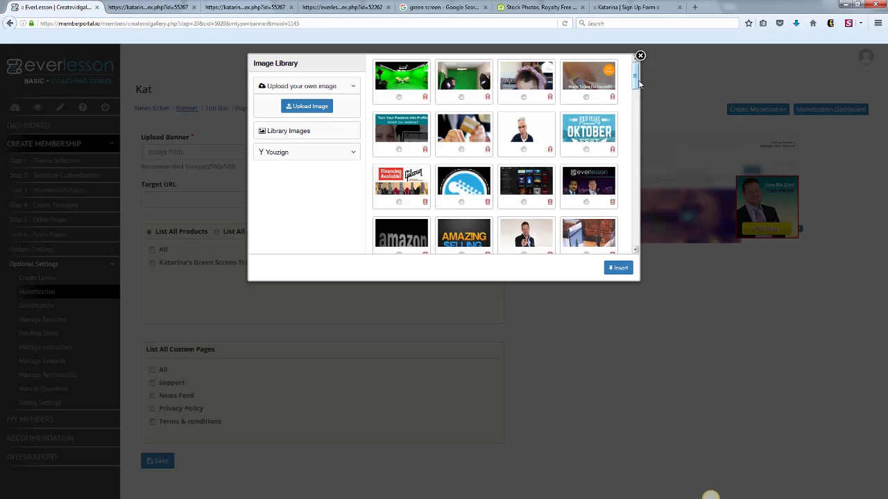
{"action": "left_click", "coordinate": [586, 97]}
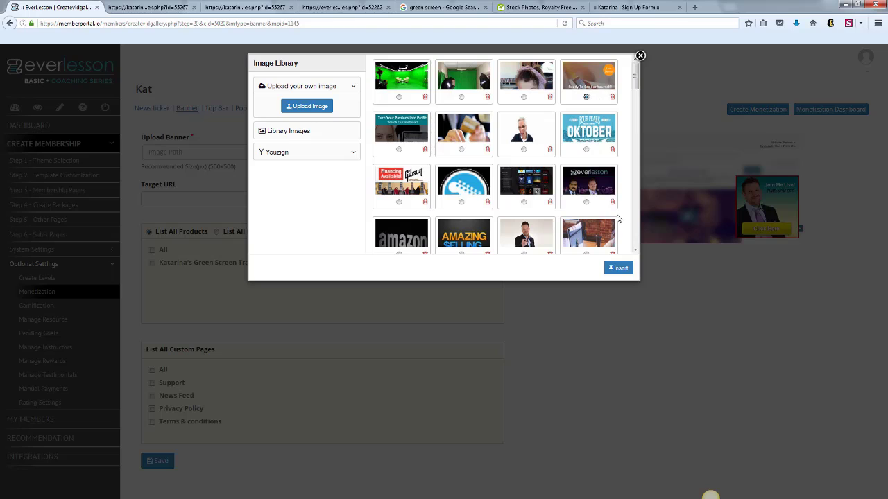
{"action": "left_click", "coordinate": [618, 268]}
Set the banner's target URL to the owner's website, assign it to the green screen training product, and save.
{"action": "left_click", "coordinate": [208, 199]}
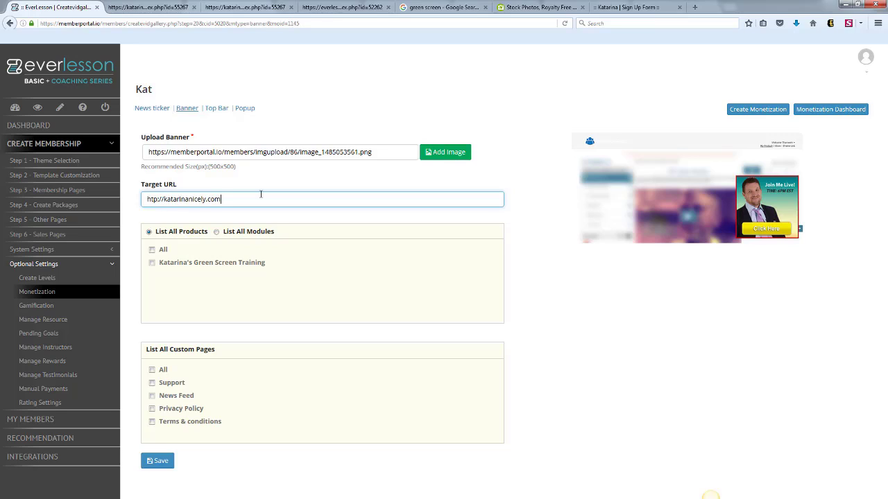
{"action": "left_click", "coordinate": [152, 263]}
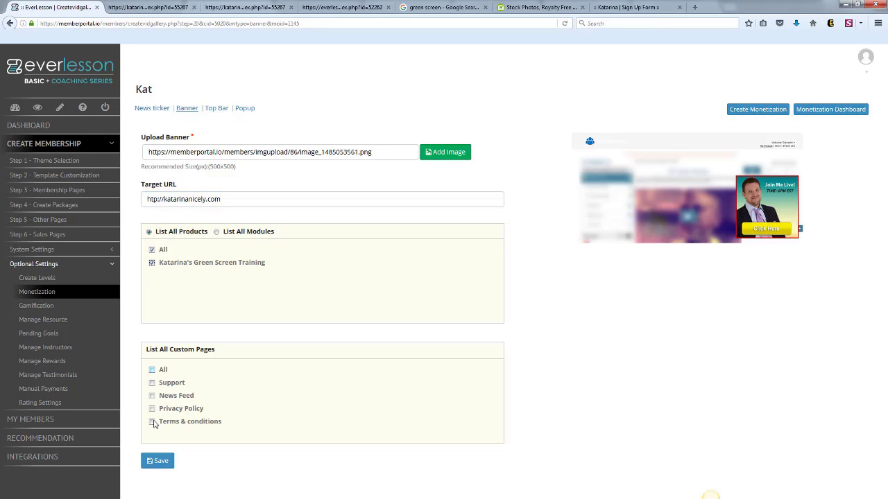
{"action": "left_click", "coordinate": [161, 463]}
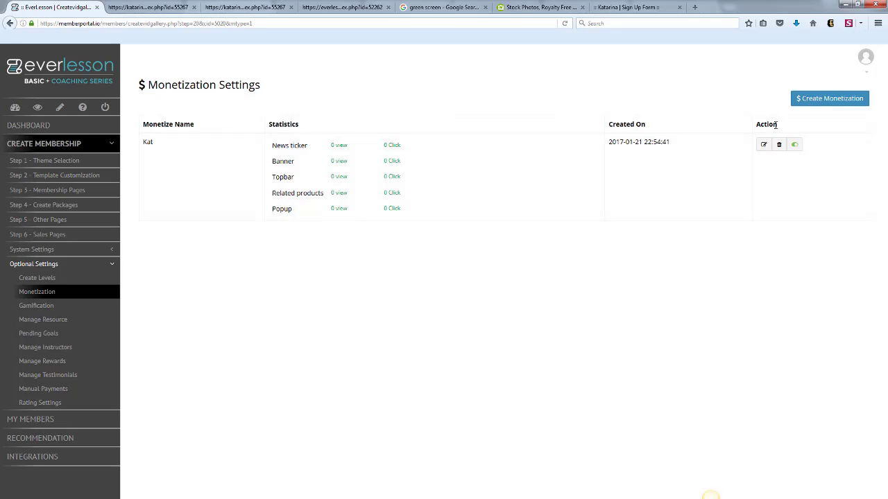
Fill in the monetization's top bar with a headline about grabbing the owner's special, subheadline "Click here to claim it!" and button text "Claim it NOW!".
{"action": "left_click", "coordinate": [763, 145]}
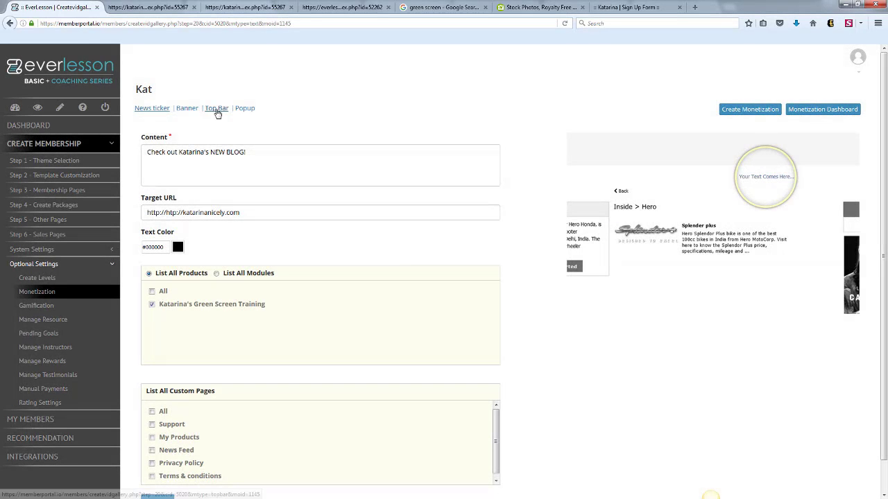
{"action": "left_click", "coordinate": [216, 108]}
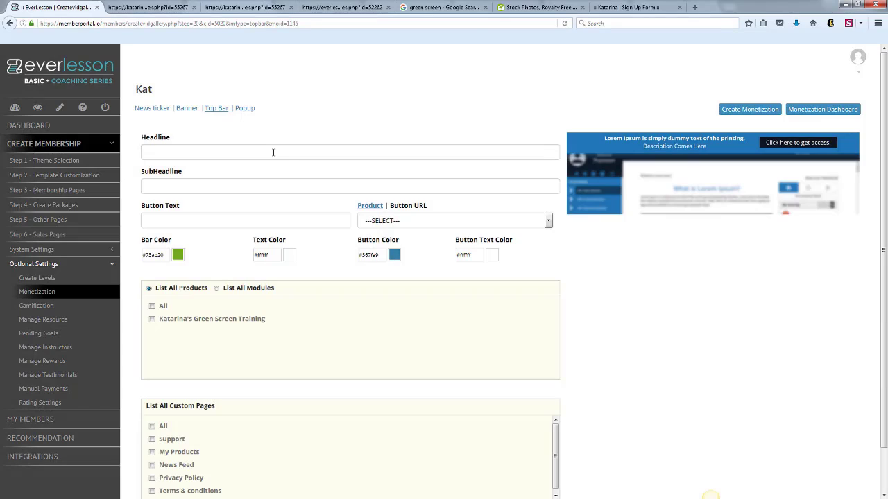
{"action": "left_click", "coordinate": [273, 153]}
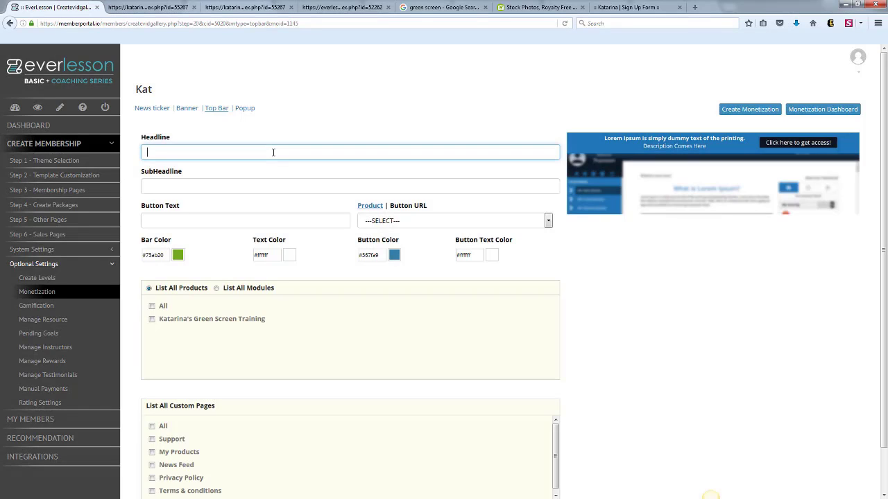
{"action": "type", "text": "Make sure you grab Katarina's Special!"}
{"action": "left_click", "coordinate": [249, 185]}
{"action": "type", "text": "Click here to claim it"}
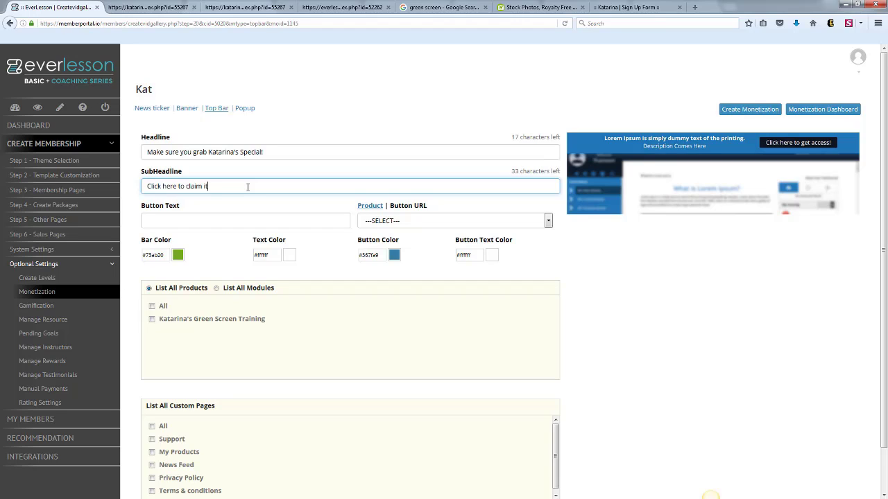
{"action": "type", "text": "Claim it NOW!"}
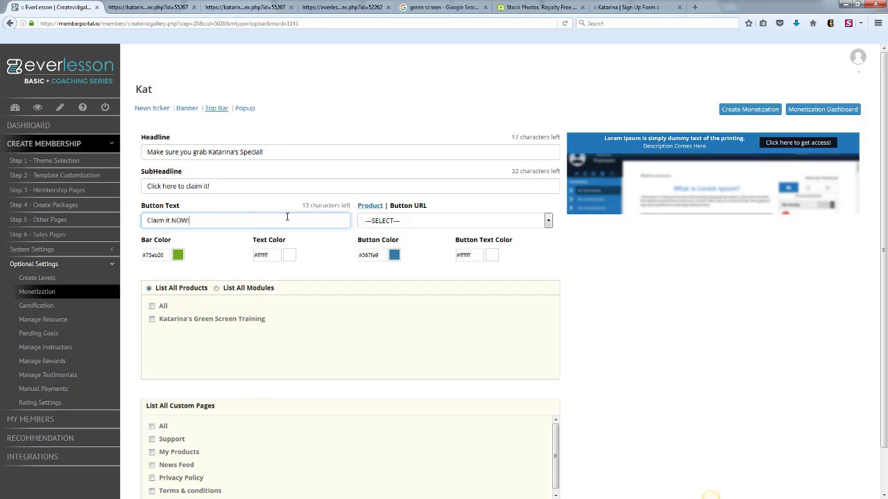
Link the top bar's button to a URL instead of a product, using the owner's website address.
{"action": "left_click", "coordinate": [377, 208]}
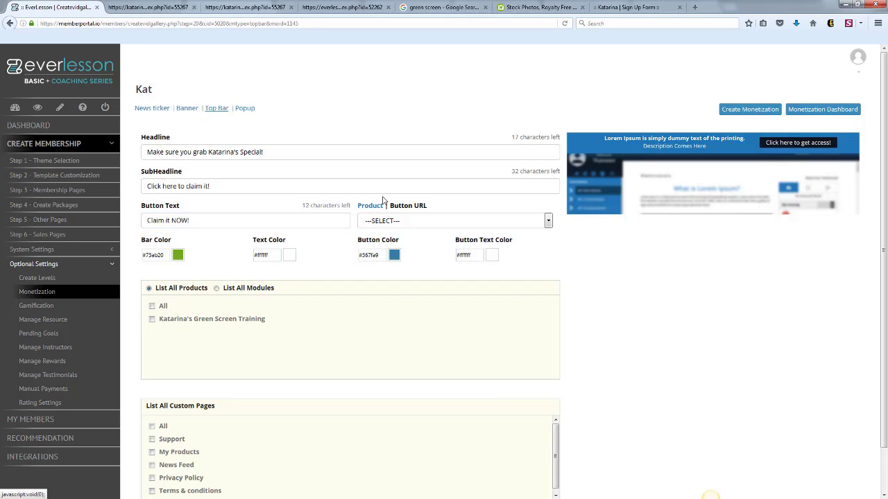
{"action": "left_click", "coordinate": [408, 205]}
{"action": "left_click", "coordinate": [411, 219]}
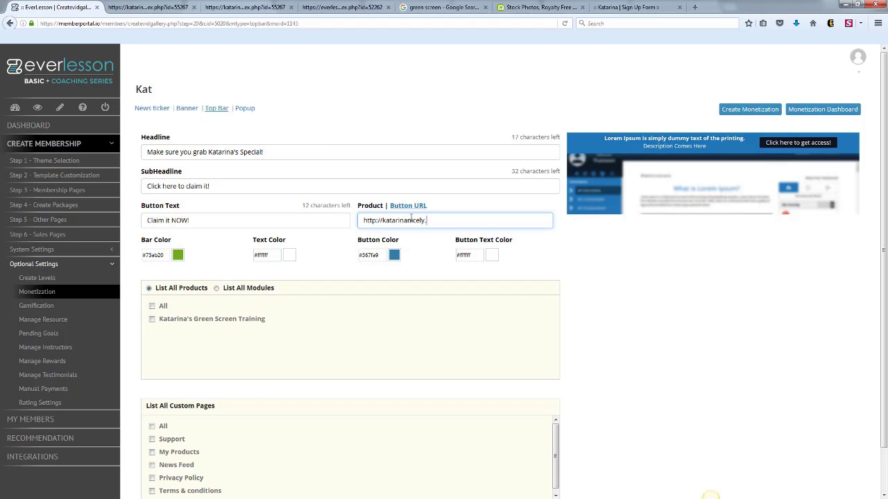
Change the top bar's bar color to bright orange and assign the bar to all products.
{"action": "left_click", "coordinate": [179, 258]}
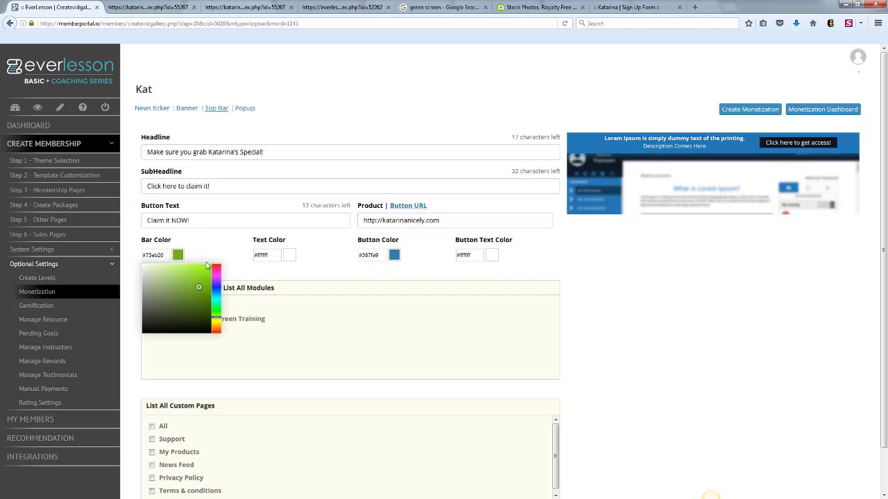
{"action": "left_click_drag", "start_coordinate": [215, 325], "coordinate": [216, 330]}
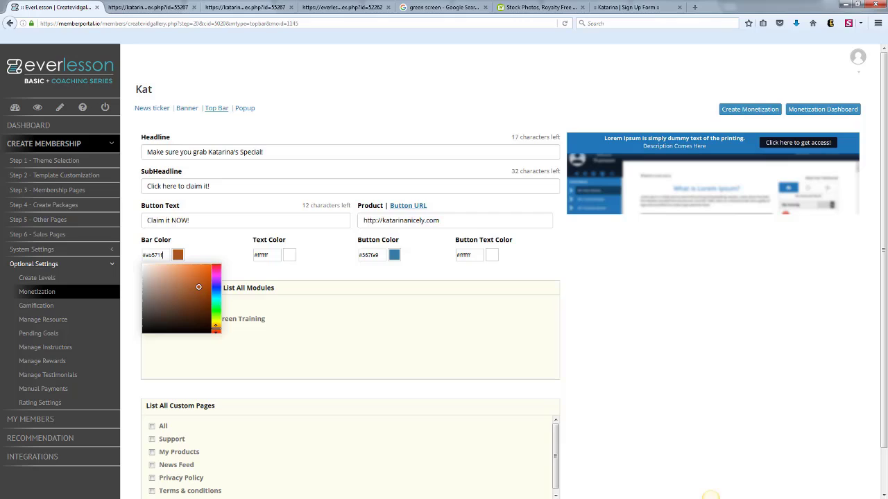
{"action": "left_click", "coordinate": [203, 271]}
{"action": "left_click", "coordinate": [603, 308]}
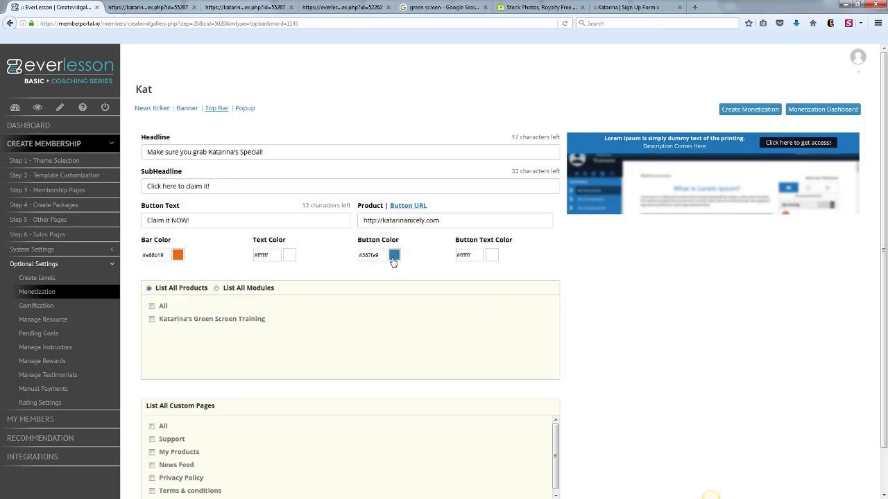
{"action": "left_click", "coordinate": [152, 307]}
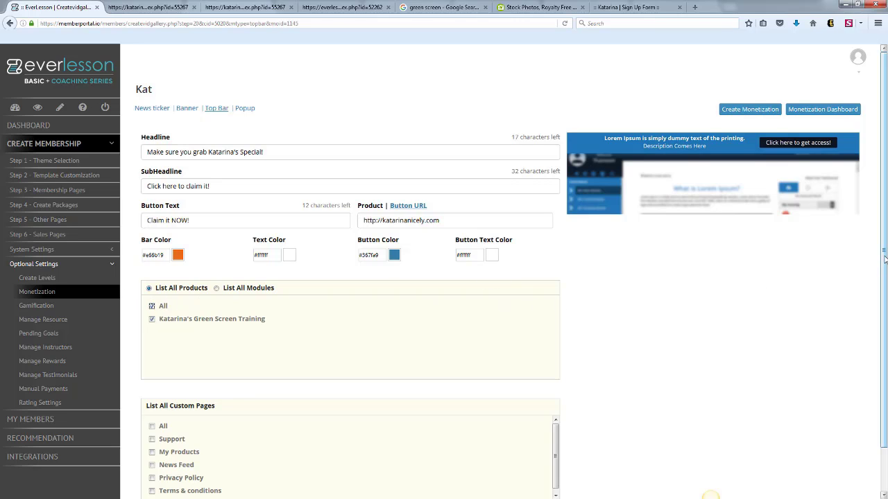
Save the monetization's top bar settings and open the popup settings.
{"action": "left_click_drag", "start_coordinate": [884, 323], "coordinate": [884, 364]}
{"action": "left_click", "coordinate": [159, 470]}
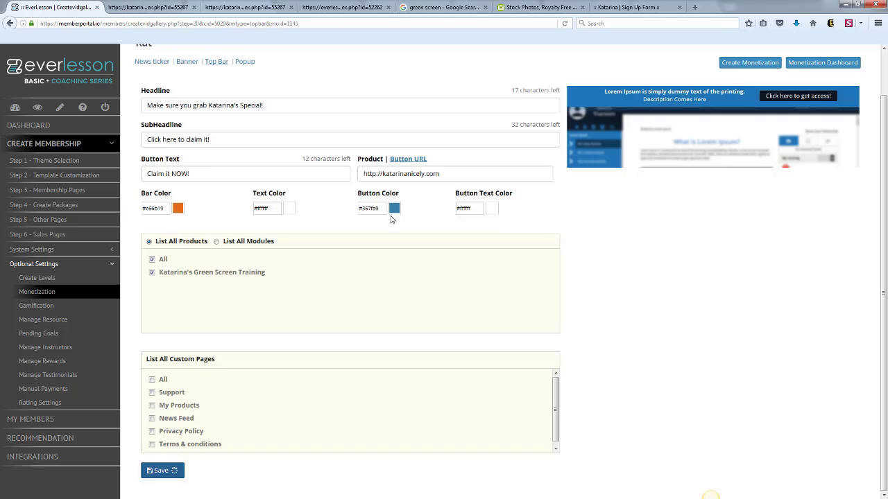
{"action": "left_click", "coordinate": [244, 63]}
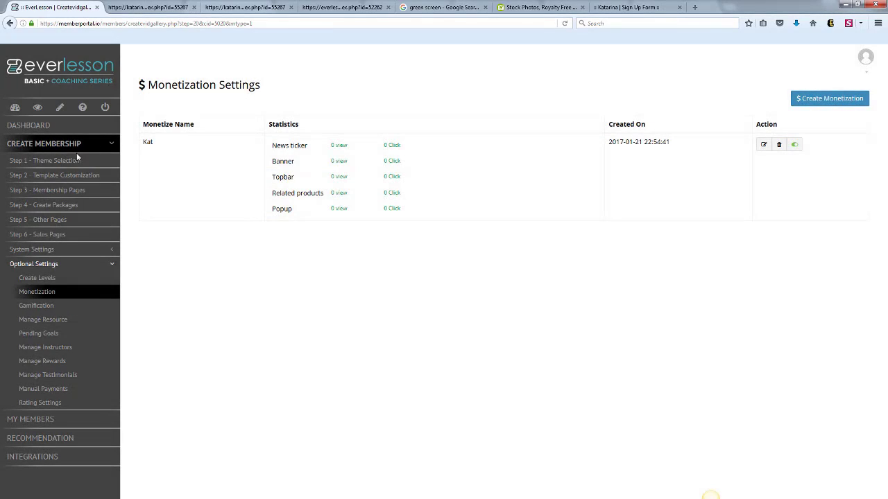
Preview the Break Time membership page to examine its top bar and banner, and close the preview.
{"action": "left_click", "coordinate": [83, 190]}
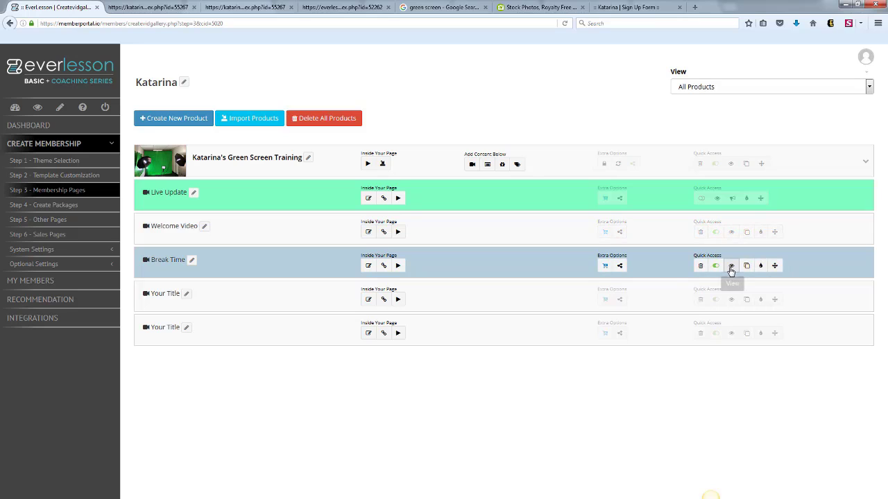
{"action": "left_click", "coordinate": [730, 267]}
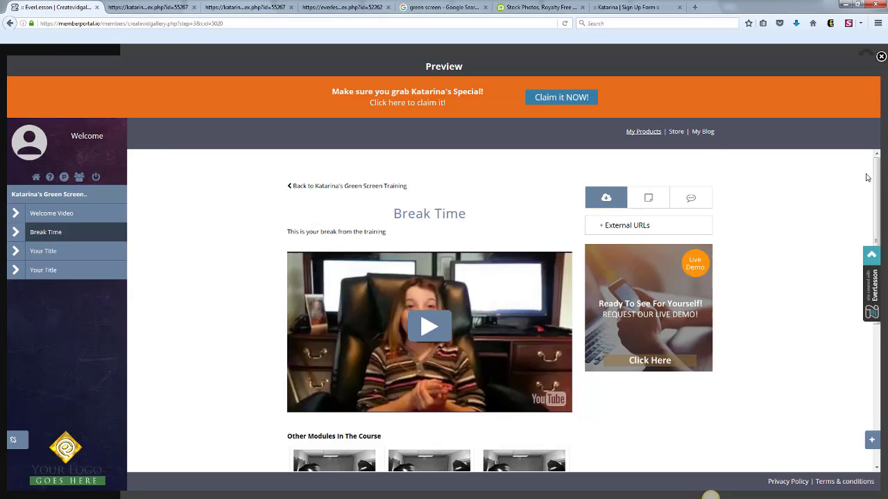
{"action": "scroll", "coordinate": [868, 190], "scroll_direction": "down", "scroll_amount": 1}
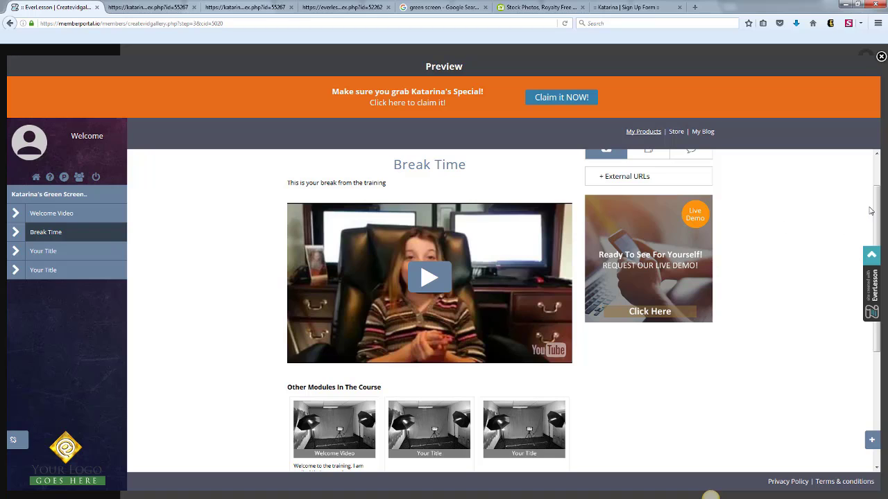
{"action": "scroll", "coordinate": [874, 168], "scroll_direction": "up", "scroll_amount": 1}
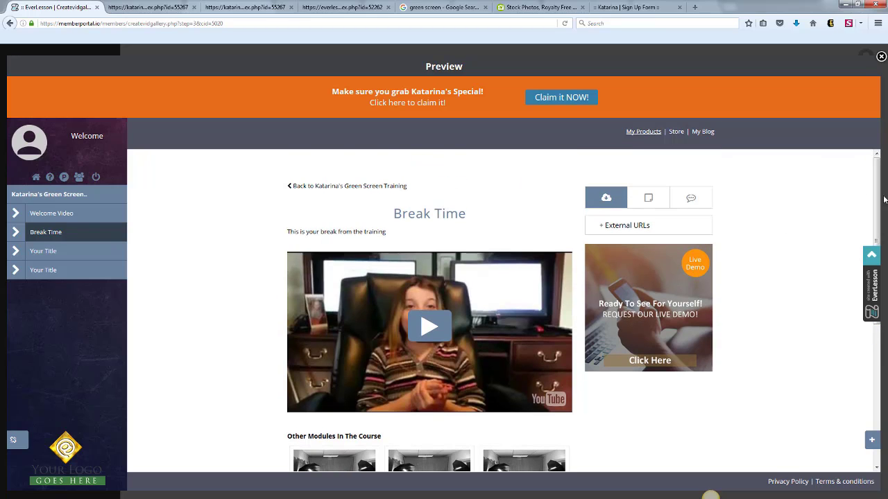
{"action": "scroll", "coordinate": [876, 198], "scroll_direction": "down", "scroll_amount": 4}
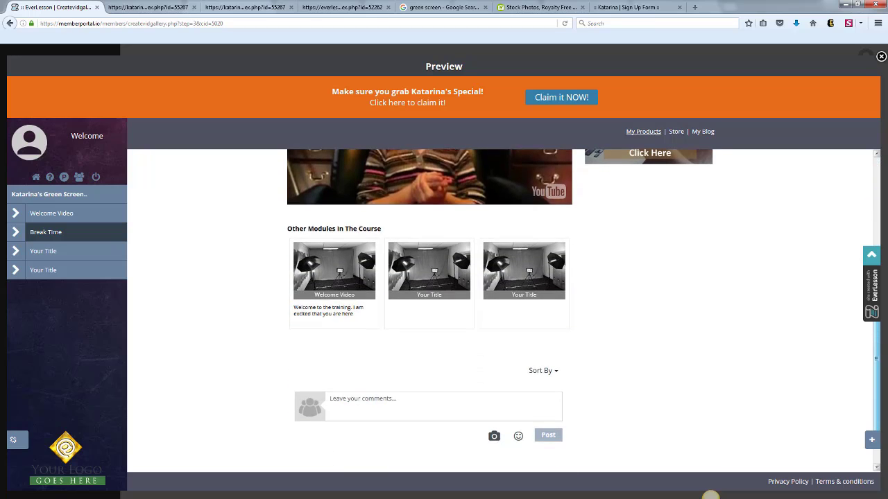
{"action": "scroll", "coordinate": [651, 166], "scroll_direction": "up", "scroll_amount": 4}
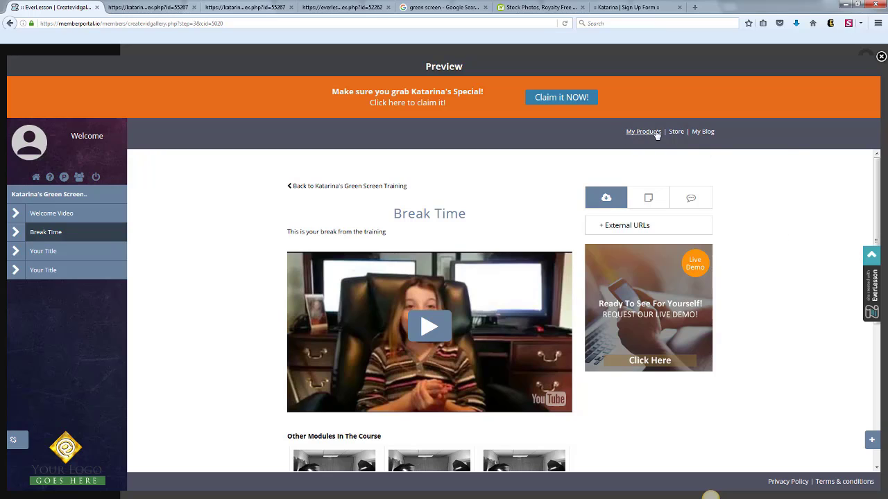
{"action": "left_click", "coordinate": [880, 57]}
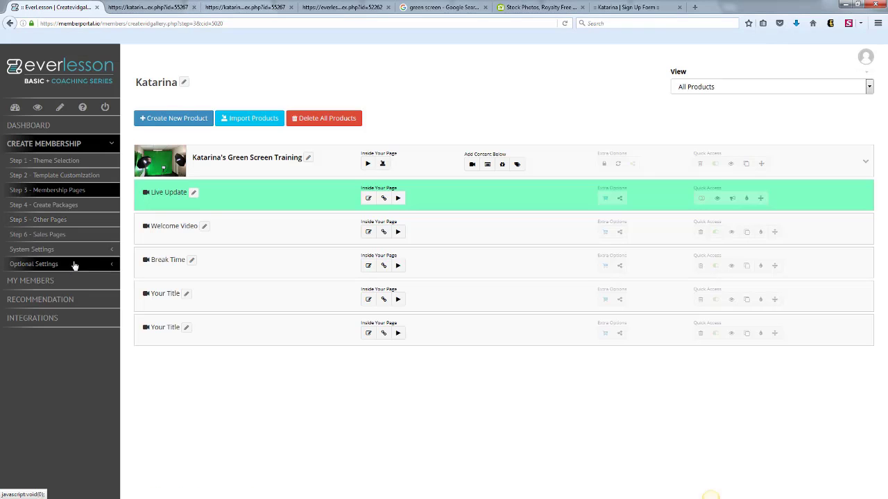
Create and save a gamification badge of type Tasks badge, named with the owner's nickname followed by "GOGETTER".
{"action": "left_click", "coordinate": [111, 269]}
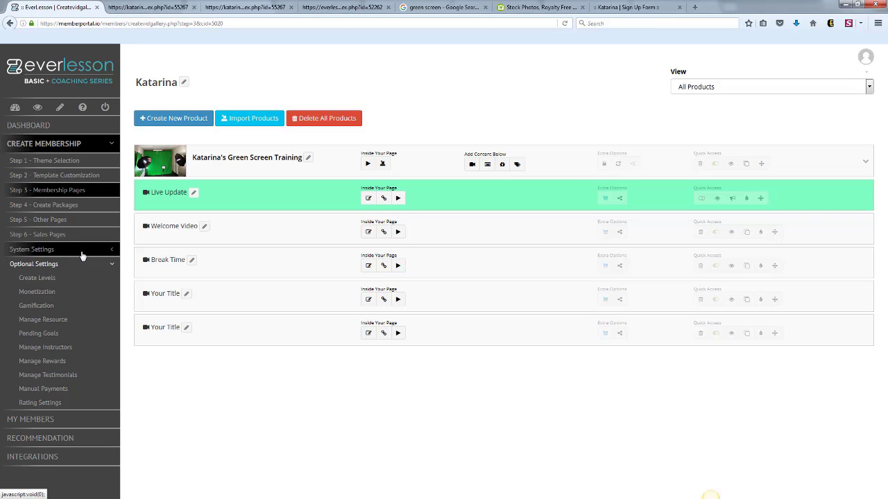
{"action": "left_click", "coordinate": [40, 309]}
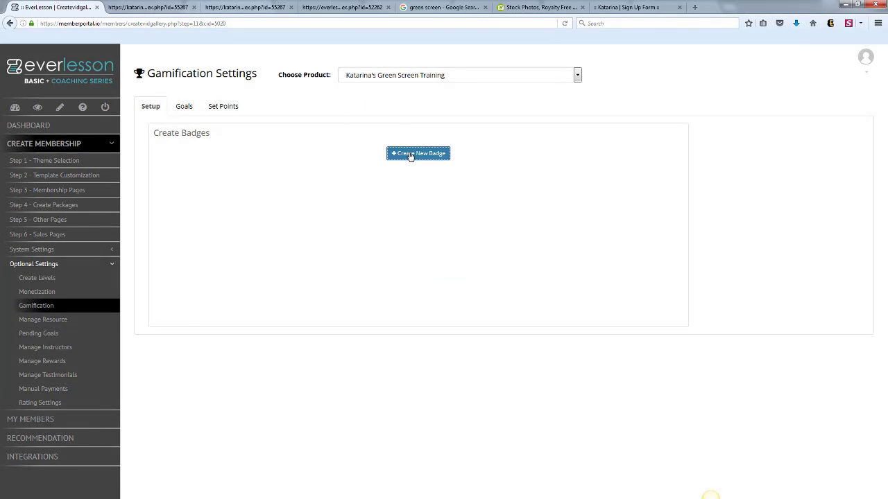
{"action": "left_click", "coordinate": [411, 154]}
{"action": "left_click", "coordinate": [170, 172]}
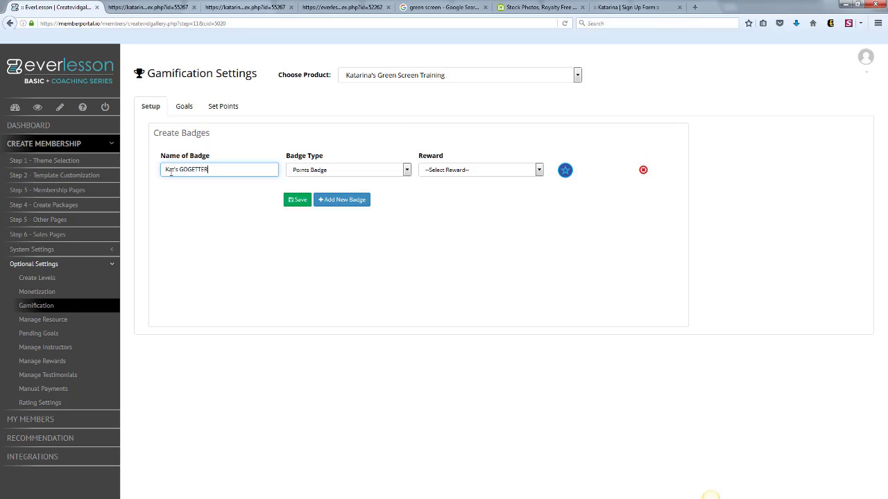
{"action": "left_click", "coordinate": [407, 172]}
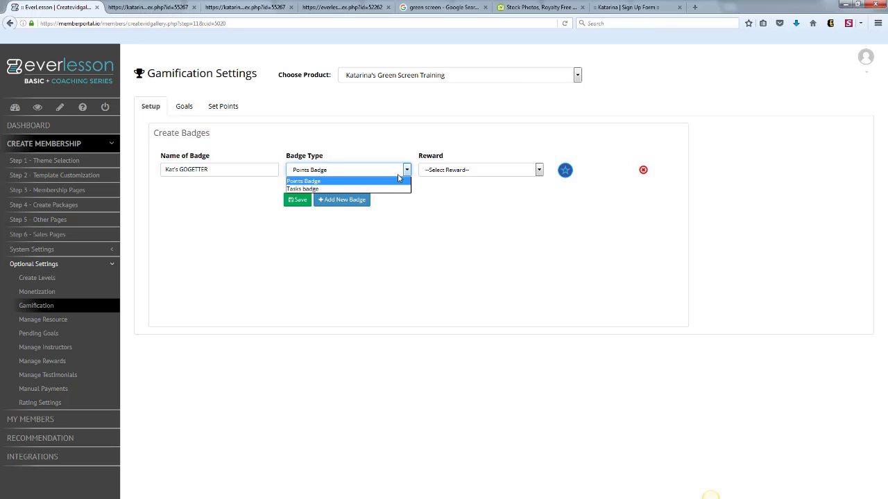
{"action": "left_click", "coordinate": [383, 188]}
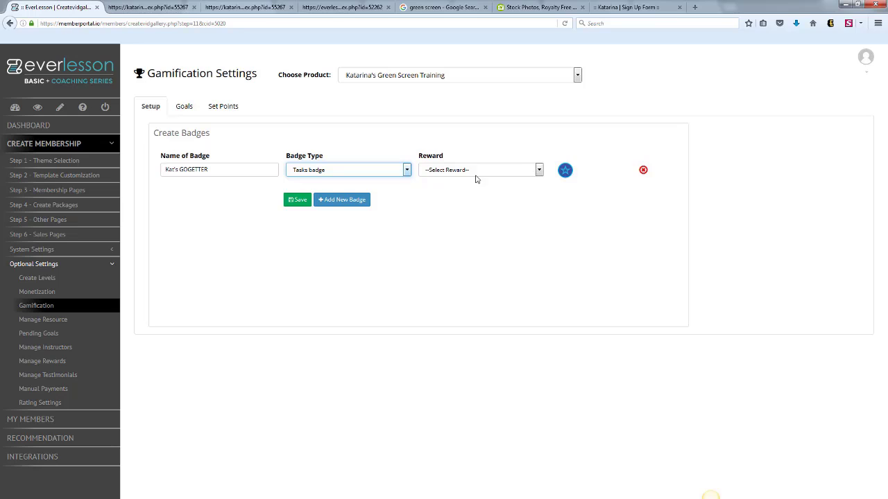
{"action": "left_click", "coordinate": [294, 199]}
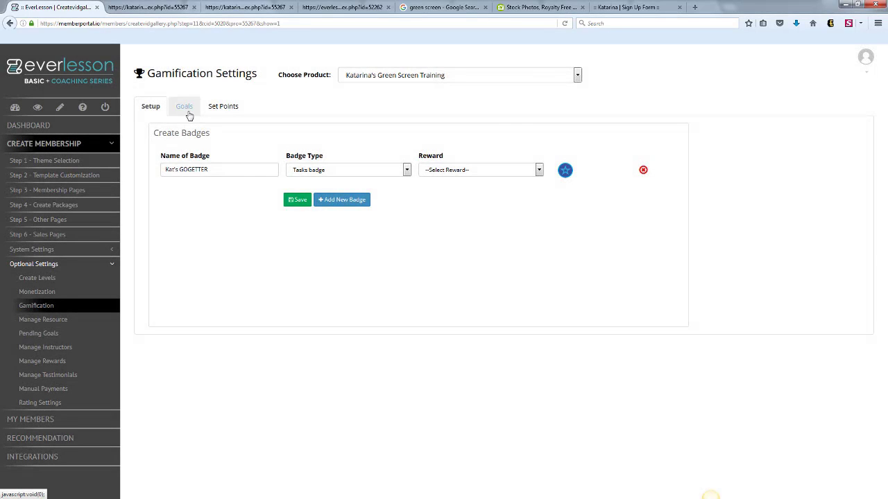
Start a gamification goal titled about making a post on the owner's blog, with the description "Follow the video above and make a post on my blog!".
{"action": "left_click", "coordinate": [186, 109]}
{"action": "left_click", "coordinate": [232, 168]}
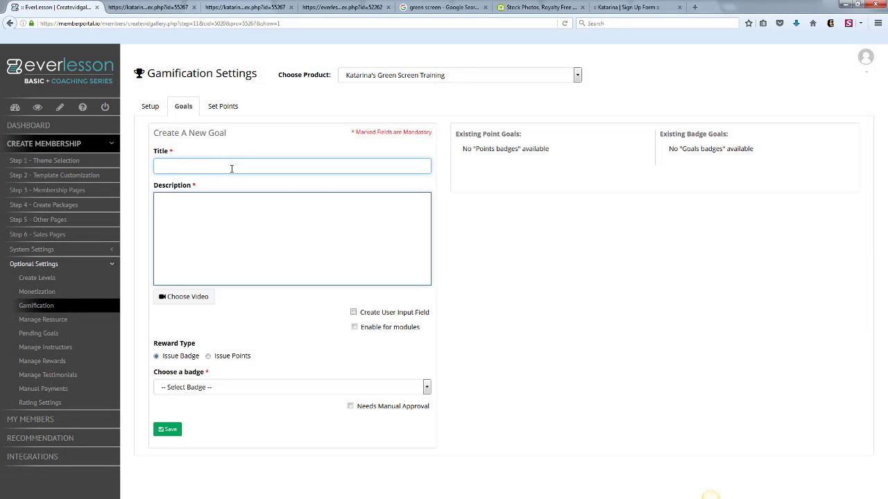
{"action": "type", "text": "Make a POst"}
{"action": "left_click", "coordinate": [224, 213]}
{"action": "type", "text": "Fo"}
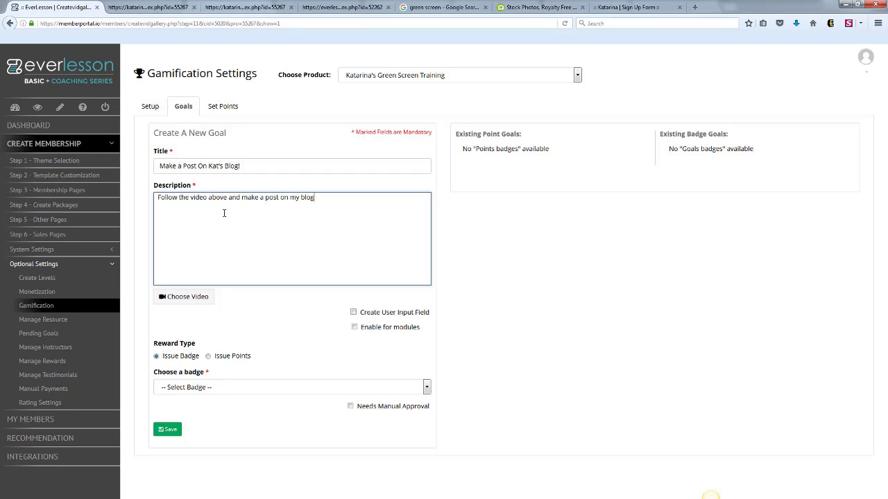
Attach the break time video to the goal, enable its user input field, and append "Type in the URL in the field below!" to the description.
{"action": "left_click", "coordinate": [187, 297]}
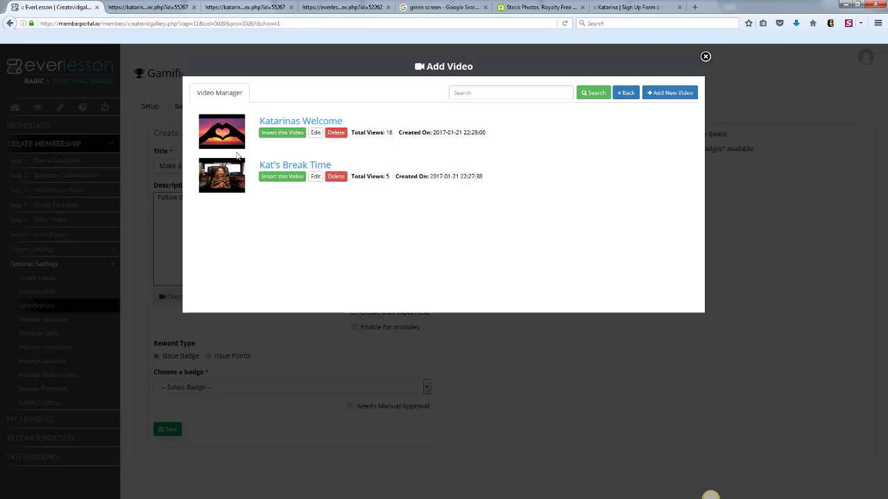
{"action": "left_click", "coordinate": [283, 179]}
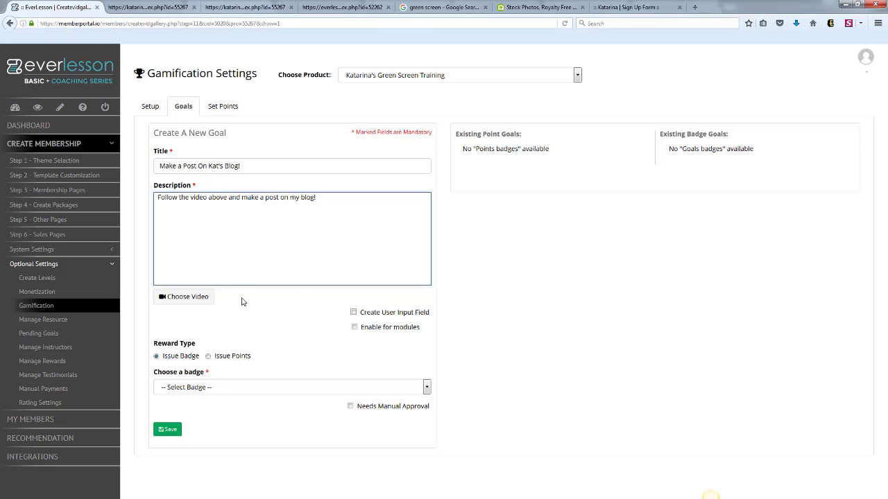
{"action": "left_click", "coordinate": [354, 313]}
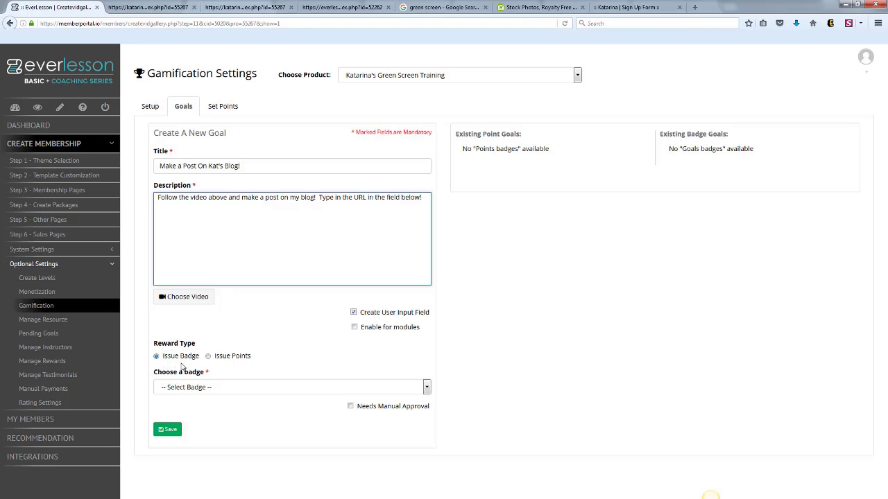
Reward the goal with the GOGETTER badge, enable it for modules, and save the goal.
{"action": "left_click", "coordinate": [208, 356]}
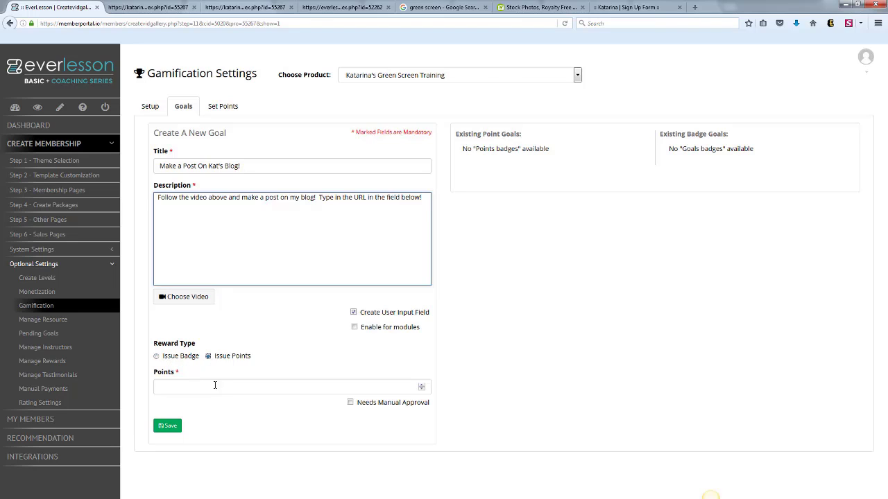
{"action": "left_click", "coordinate": [157, 357]}
{"action": "left_click", "coordinate": [287, 387]}
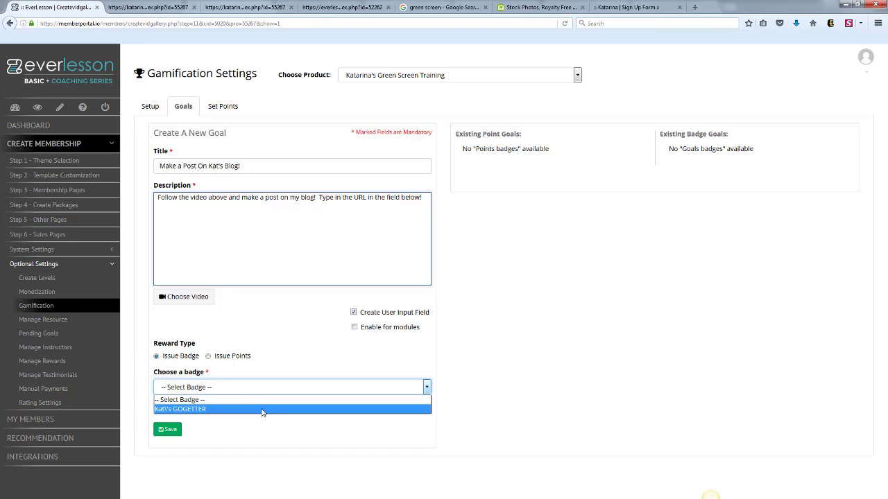
{"action": "left_click", "coordinate": [267, 410]}
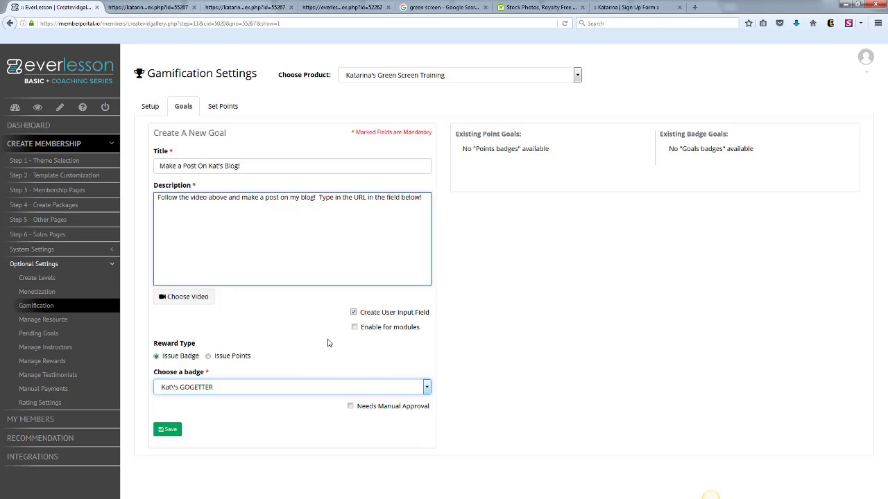
{"action": "left_click", "coordinate": [354, 326]}
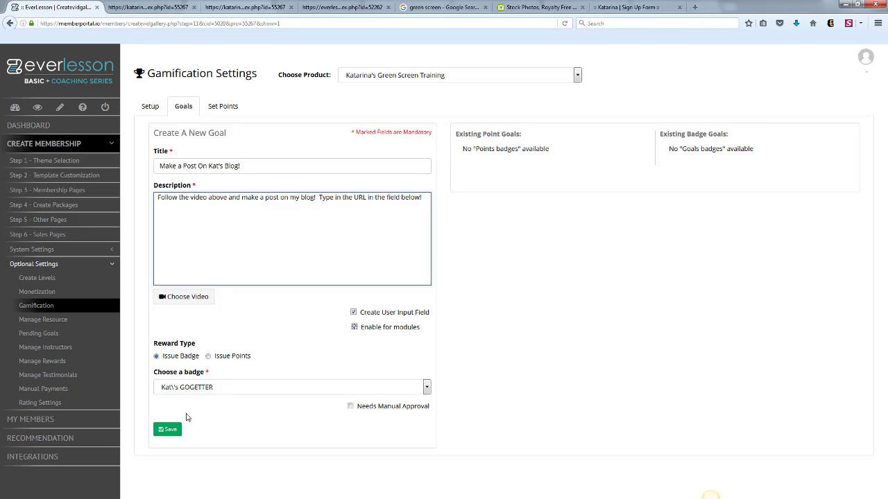
{"action": "left_click", "coordinate": [170, 428]}
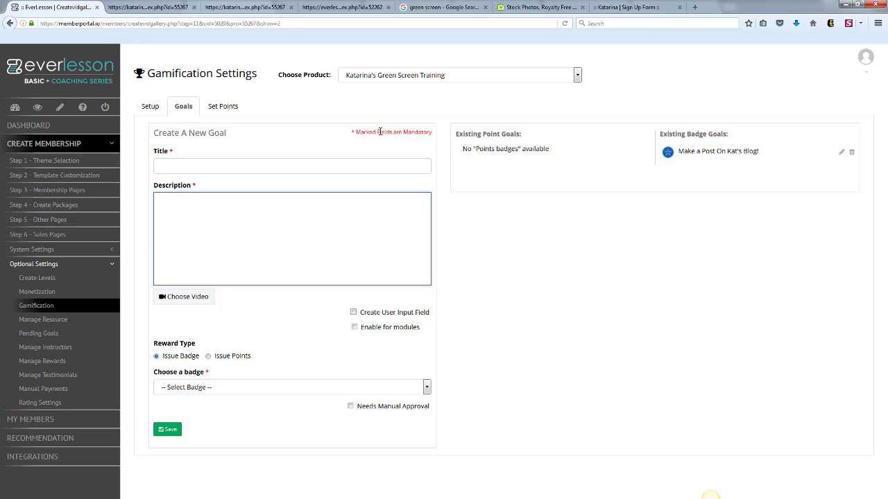
Open the Break Time page's long description and start a new Type A goal block in it.
{"action": "left_click", "coordinate": [63, 190]}
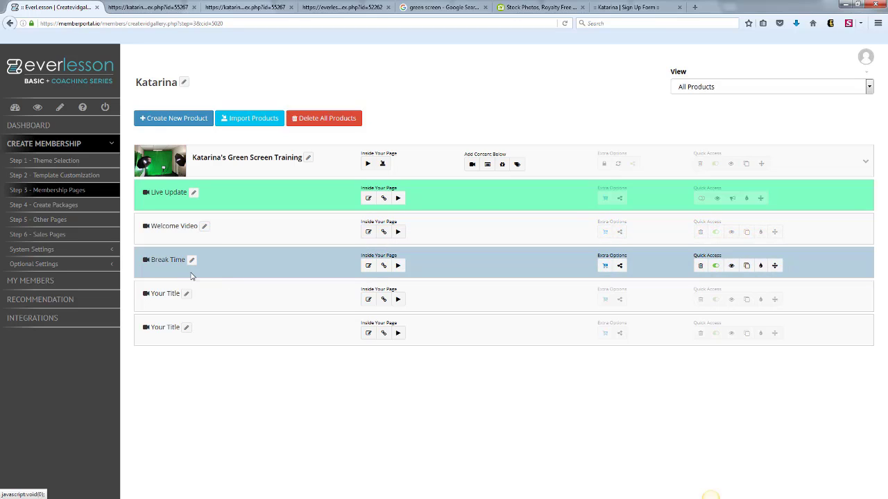
{"action": "left_click", "coordinate": [368, 267]}
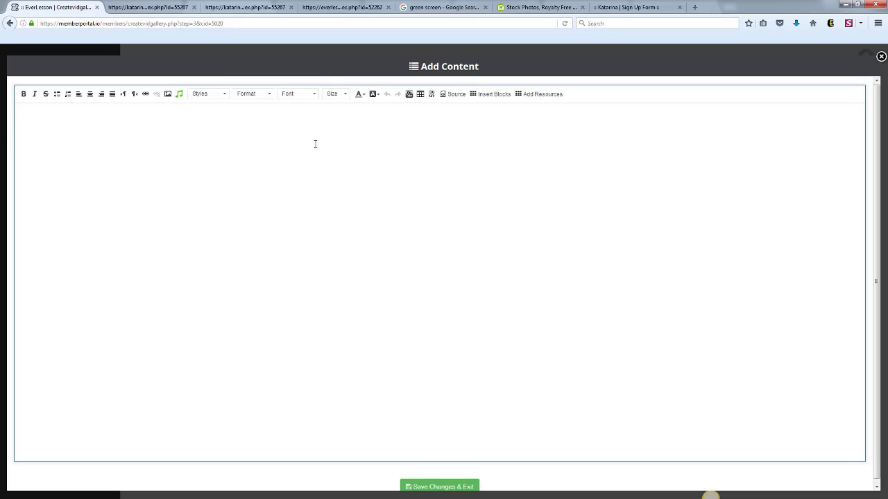
{"action": "left_click", "coordinate": [88, 114]}
{"action": "left_click", "coordinate": [505, 98]}
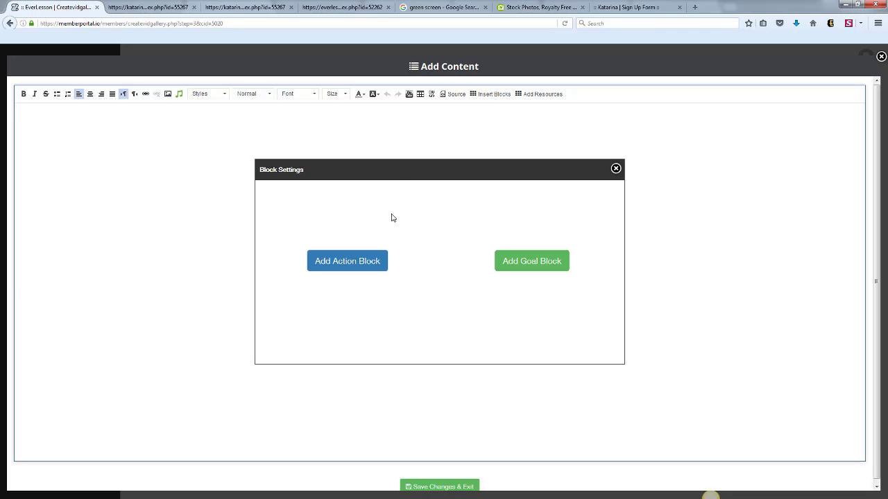
{"action": "left_click", "coordinate": [519, 263]}
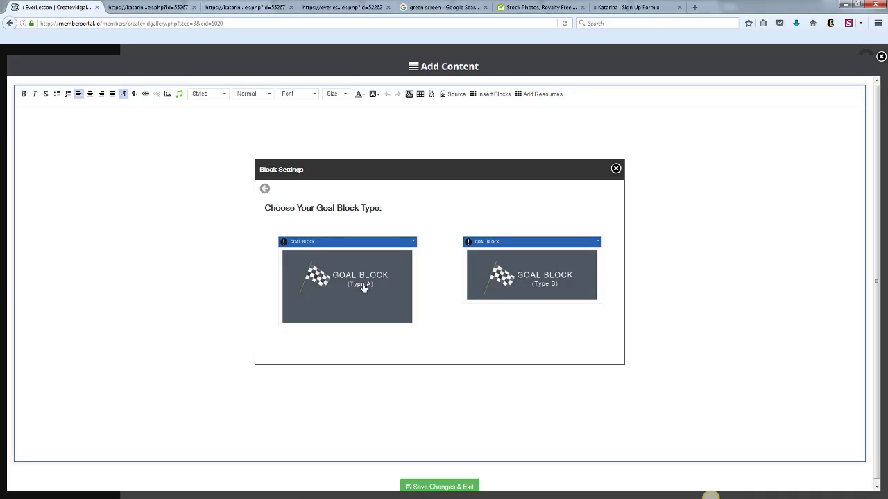
{"action": "left_click", "coordinate": [363, 288]}
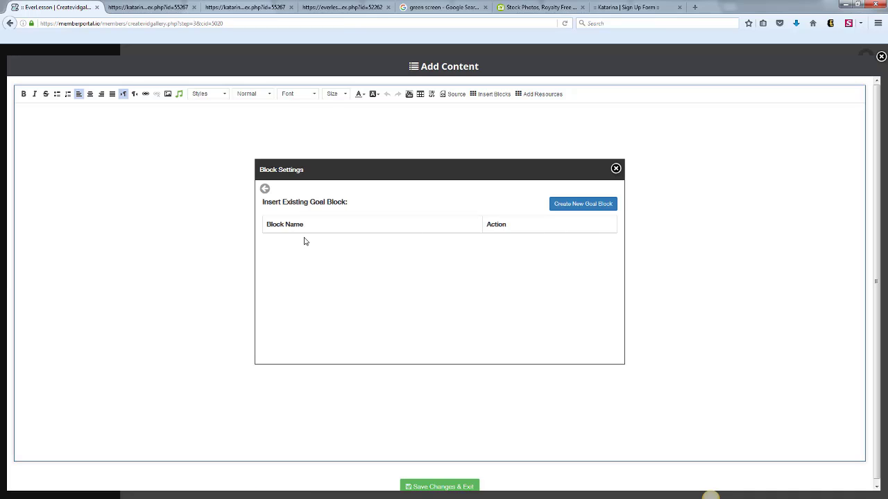
{"action": "left_click", "coordinate": [575, 210]}
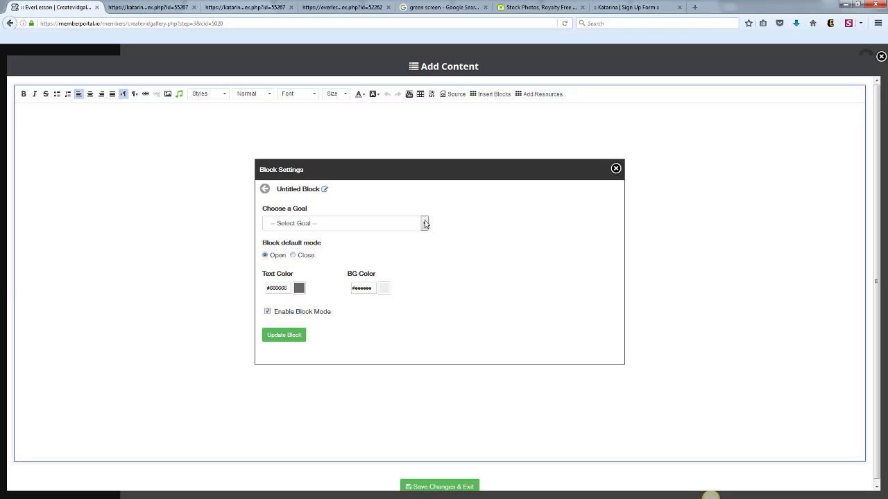
Assign the blog post goal to the block, toggle Enable Block Mode, update the block, and save the page content.
{"action": "left_click", "coordinate": [425, 224]}
{"action": "left_click", "coordinate": [383, 244]}
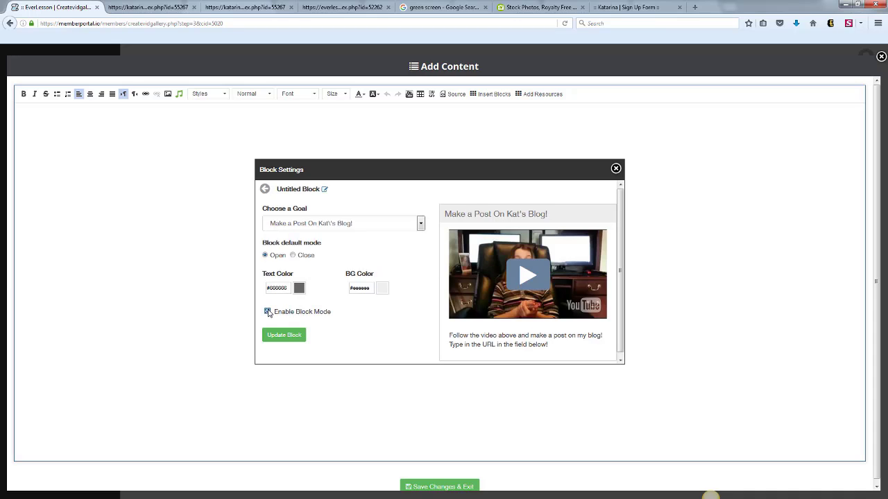
{"action": "left_click", "coordinate": [268, 312]}
{"action": "left_click", "coordinate": [290, 335]}
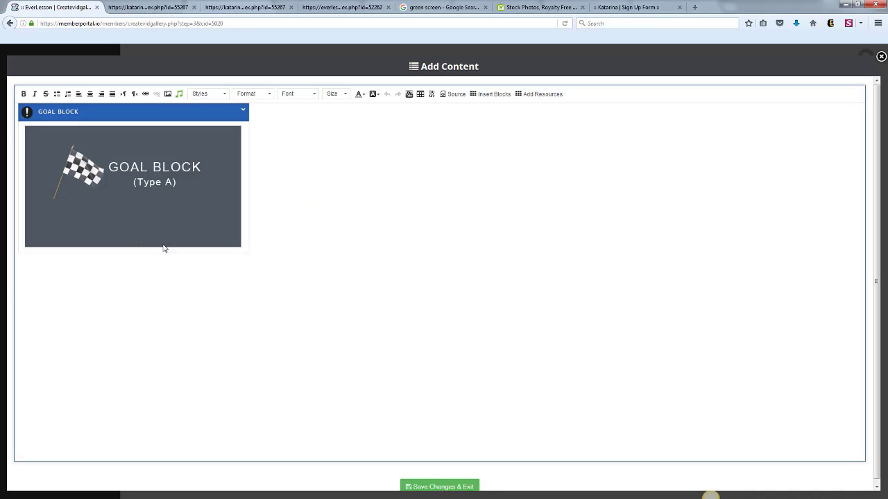
{"action": "left_click", "coordinate": [420, 485]}
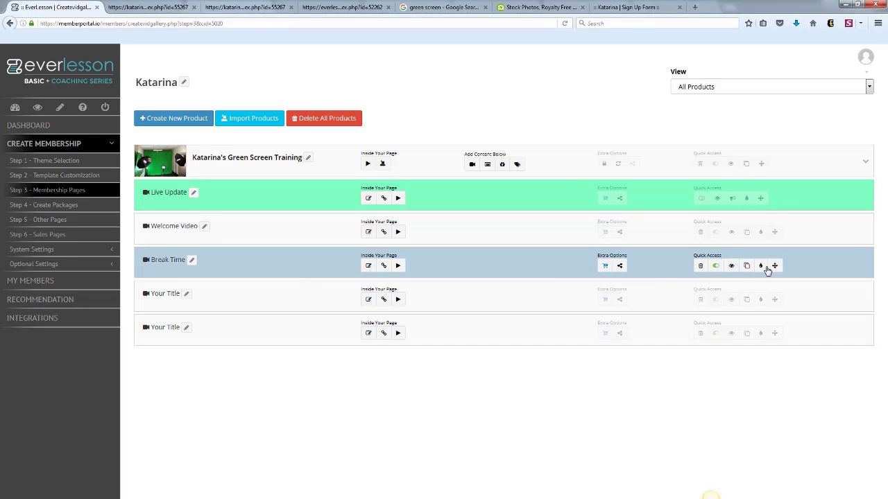
Preview the Break Time page, examining the blog post goal block in its expanded and collapsed states, and close the preview.
{"action": "left_click", "coordinate": [730, 268]}
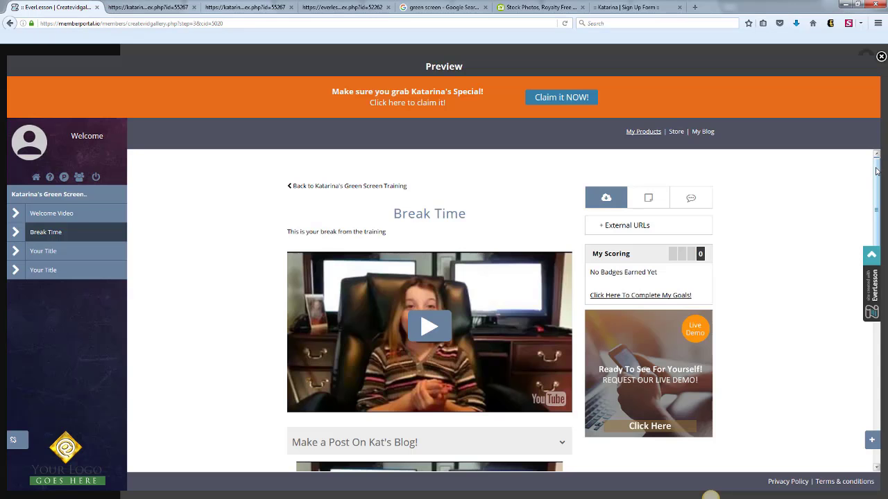
{"action": "scroll", "coordinate": [869, 221], "scroll_direction": "down", "scroll_amount": 5}
{"action": "left_click_drag", "start_coordinate": [869, 222], "coordinate": [869, 246]}
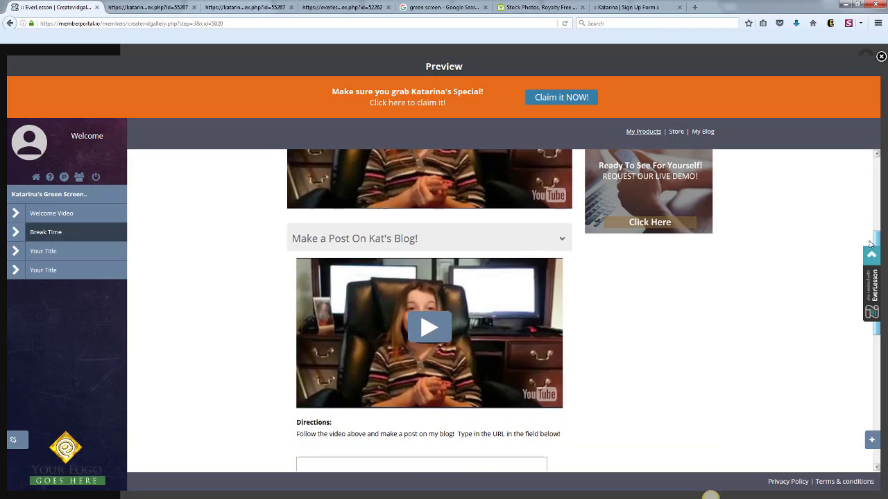
{"action": "left_click", "coordinate": [563, 240]}
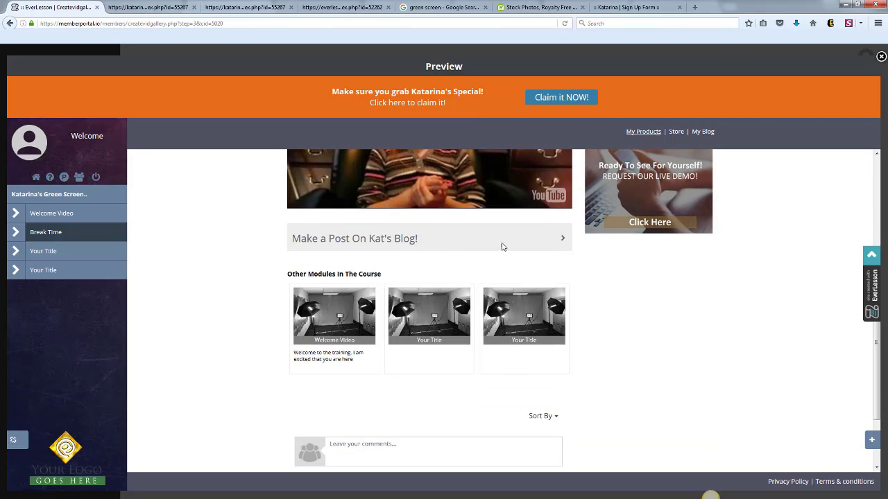
{"action": "left_click", "coordinate": [561, 239]}
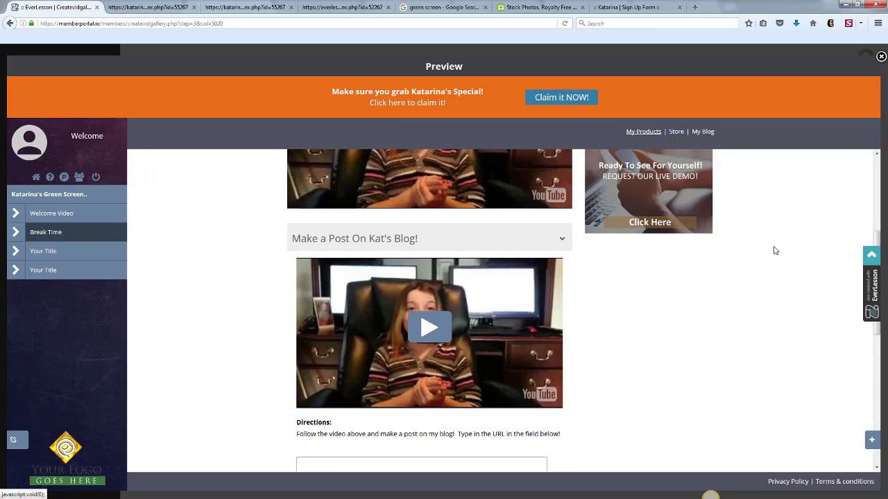
{"action": "scroll", "coordinate": [400, 292], "scroll_direction": "down", "scroll_amount": 2}
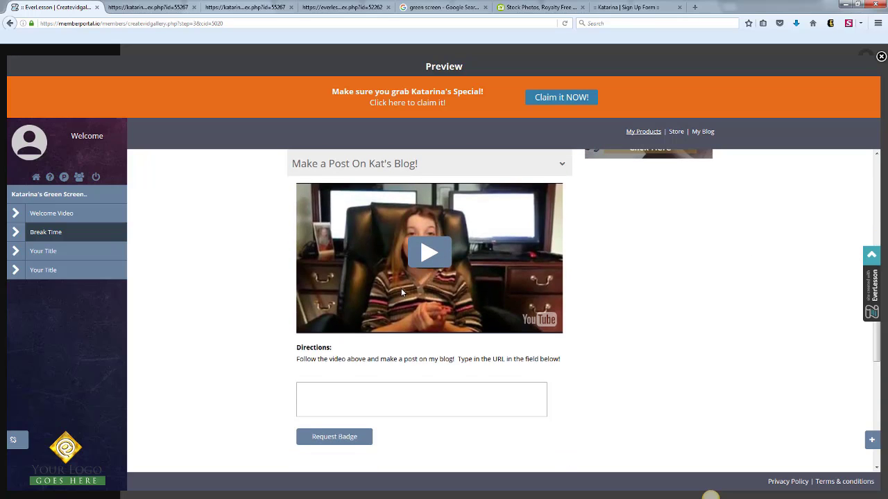
{"action": "left_click", "coordinate": [341, 390]}
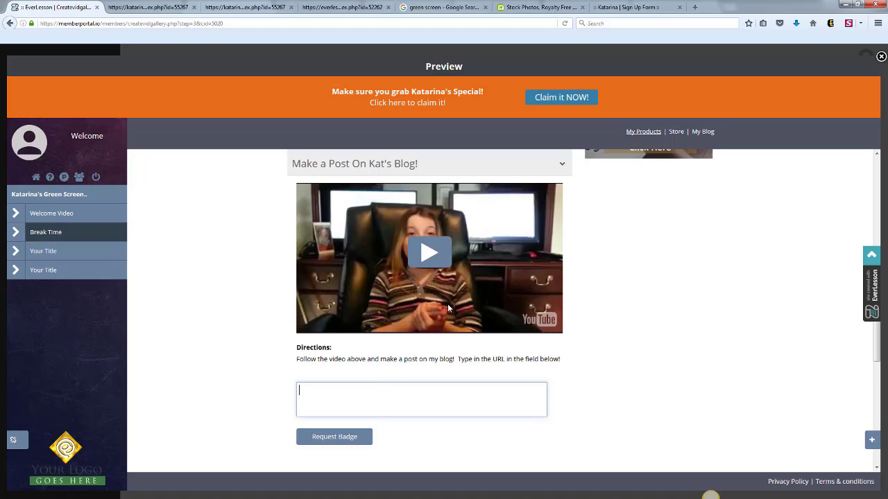
{"action": "left_click", "coordinate": [562, 163]}
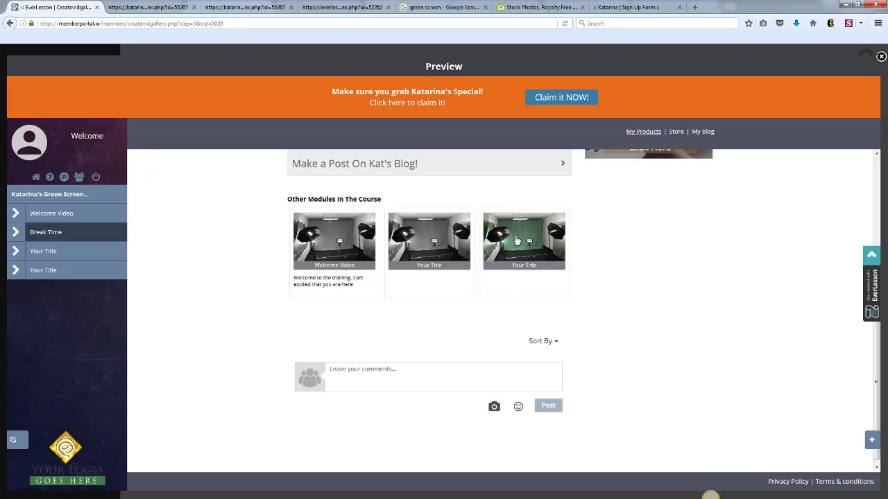
{"action": "left_click", "coordinate": [563, 165]}
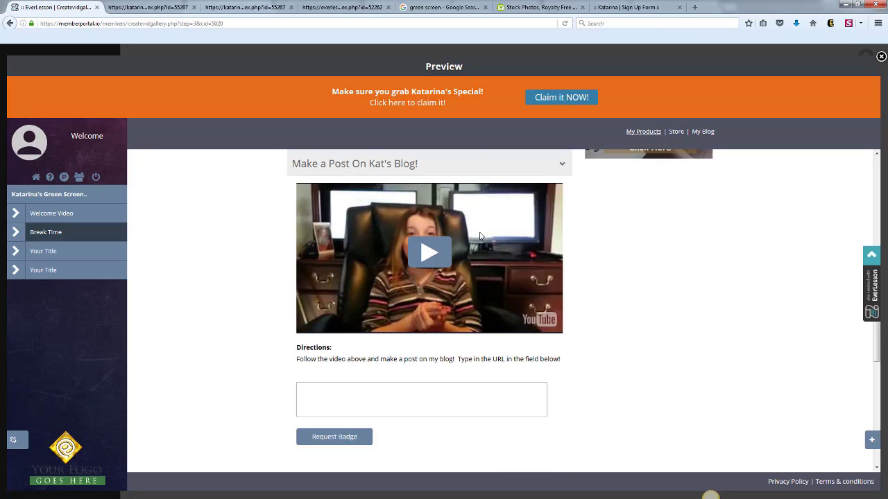
{"action": "left_click", "coordinate": [562, 164]}
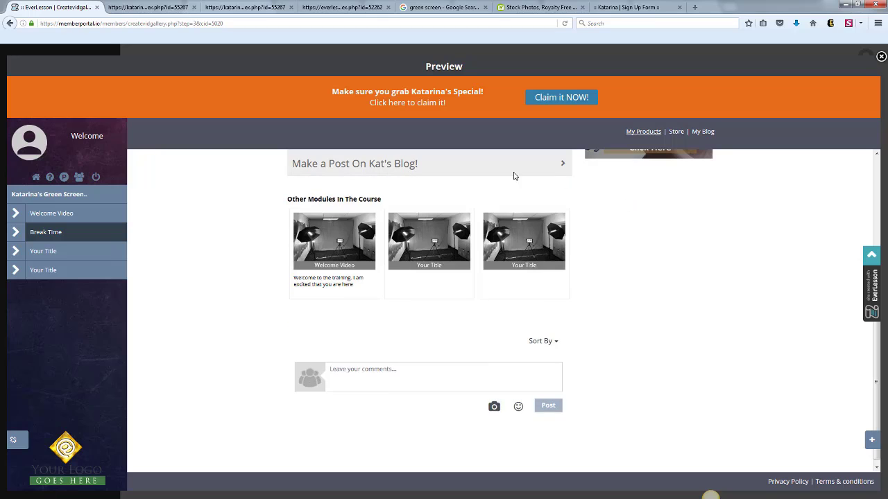
{"action": "left_click", "coordinate": [879, 56]}
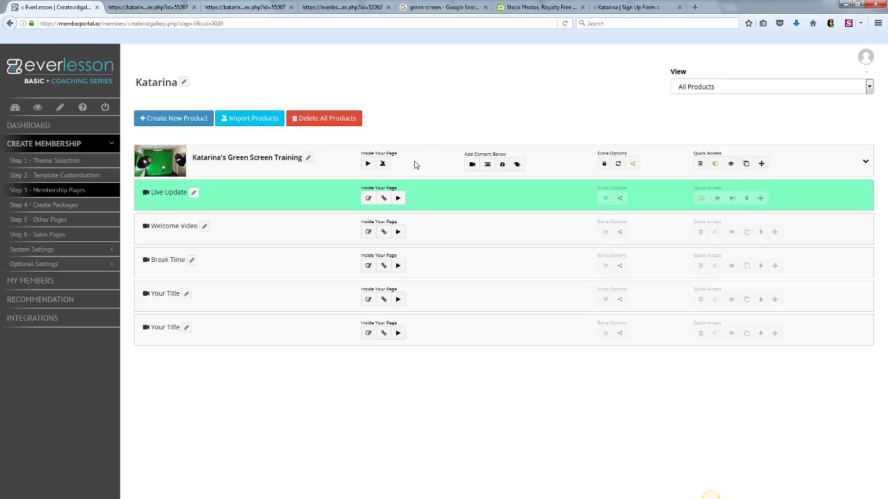
Link the Camtasia resource to both Your Title modules in addition to its existing modules and save the selection.
{"action": "left_click", "coordinate": [96, 264]}
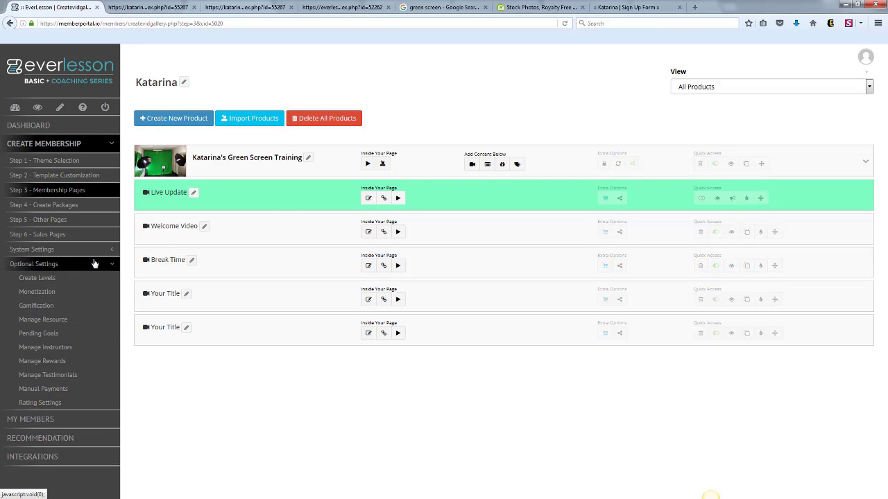
{"action": "left_click", "coordinate": [52, 319]}
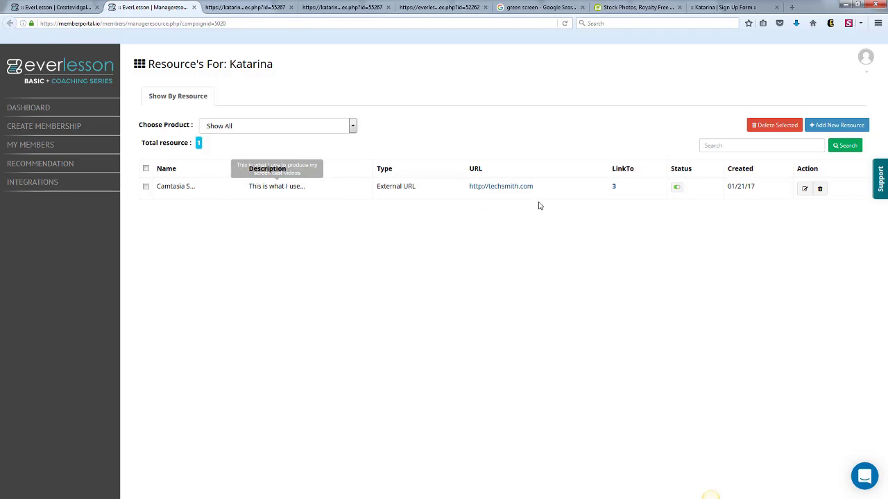
{"action": "left_click", "coordinate": [614, 188]}
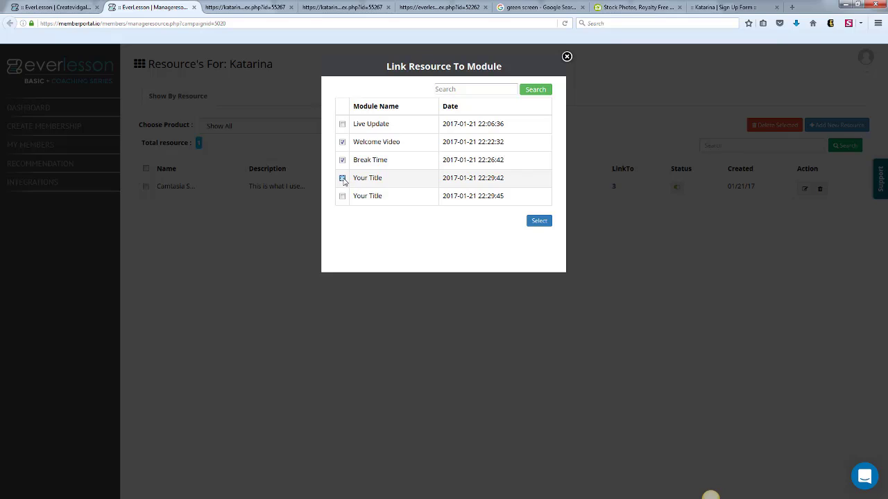
{"action": "left_click", "coordinate": [342, 178]}
{"action": "left_click", "coordinate": [342, 197]}
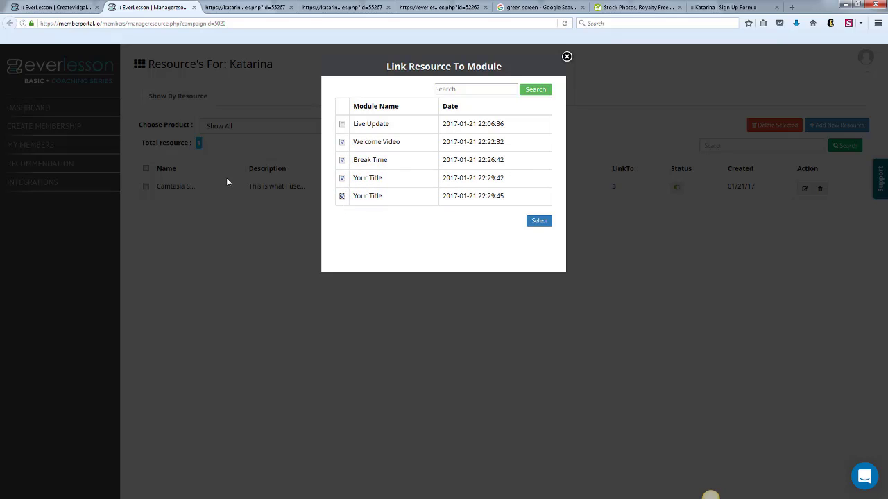
{"action": "left_click", "coordinate": [538, 221]}
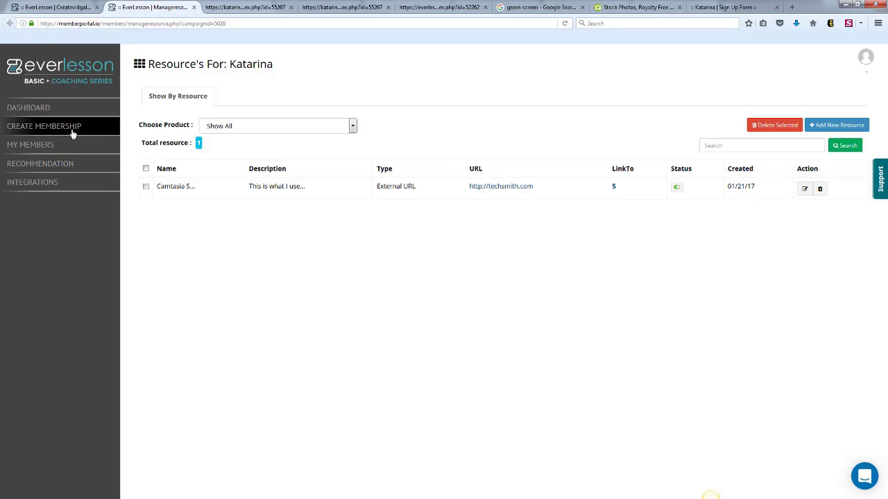
Review the pending, approved and denied goal requests on the membership site, and view the instructor list.
{"action": "left_click", "coordinate": [65, 8]}
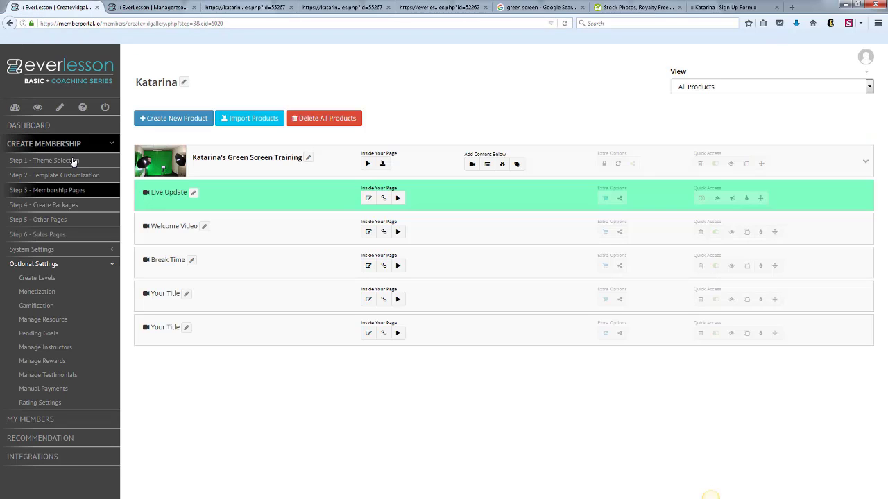
{"action": "left_click", "coordinate": [55, 338]}
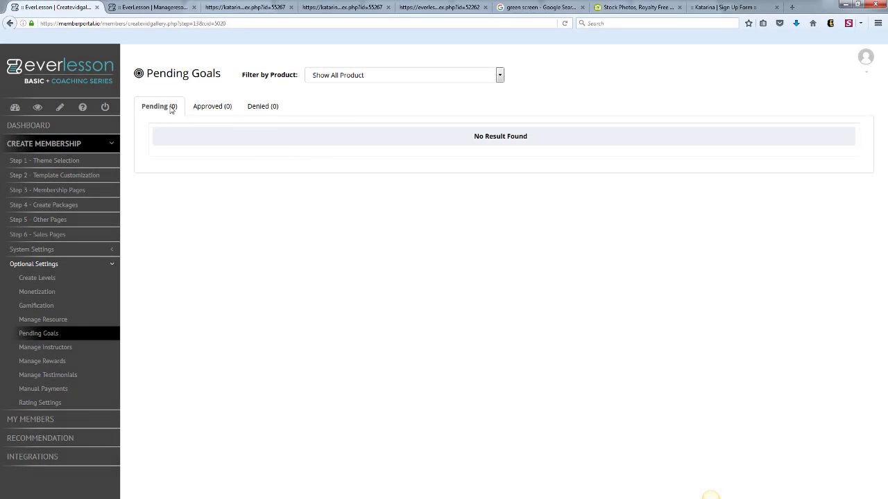
{"action": "left_click", "coordinate": [211, 108]}
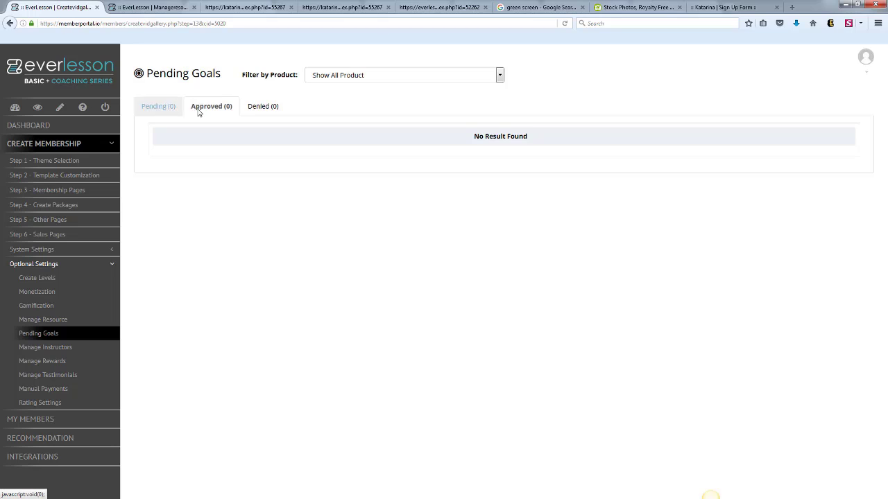
{"action": "left_click", "coordinate": [264, 110]}
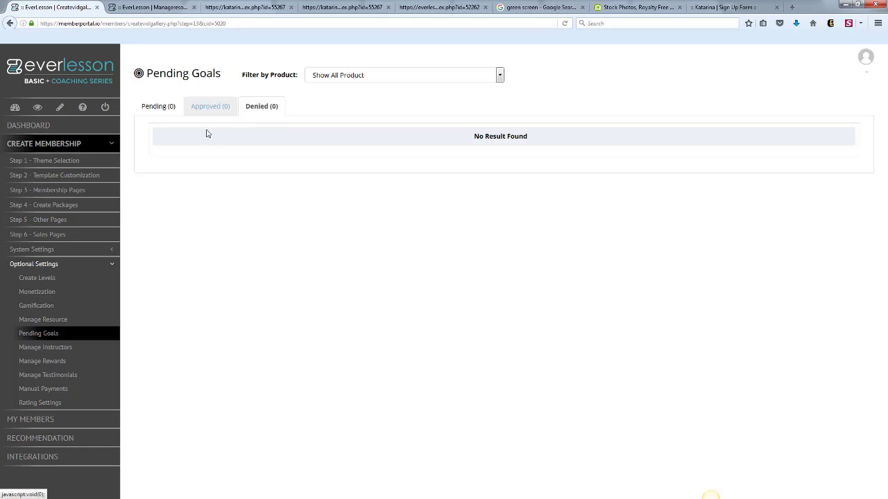
{"action": "left_click", "coordinate": [65, 348]}
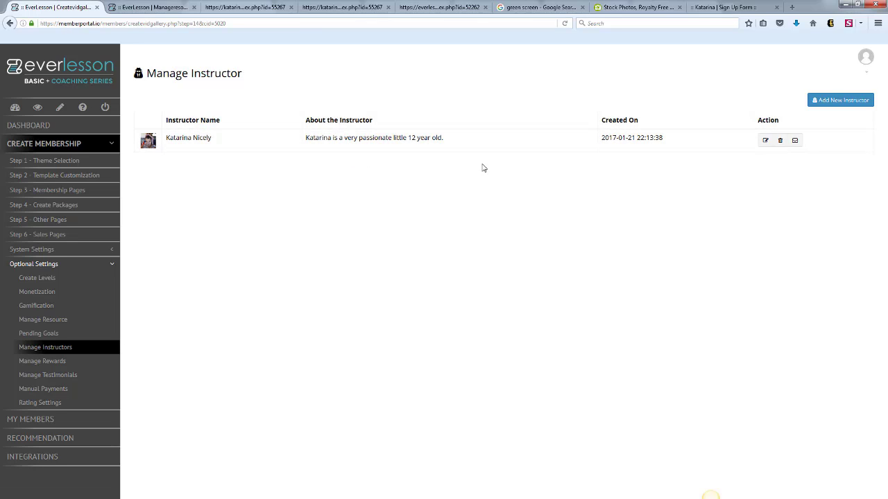
Start a new reward named "Kat's Tshirt" with a description telling the member they just received the T-shirt.
{"action": "left_click", "coordinate": [52, 362]}
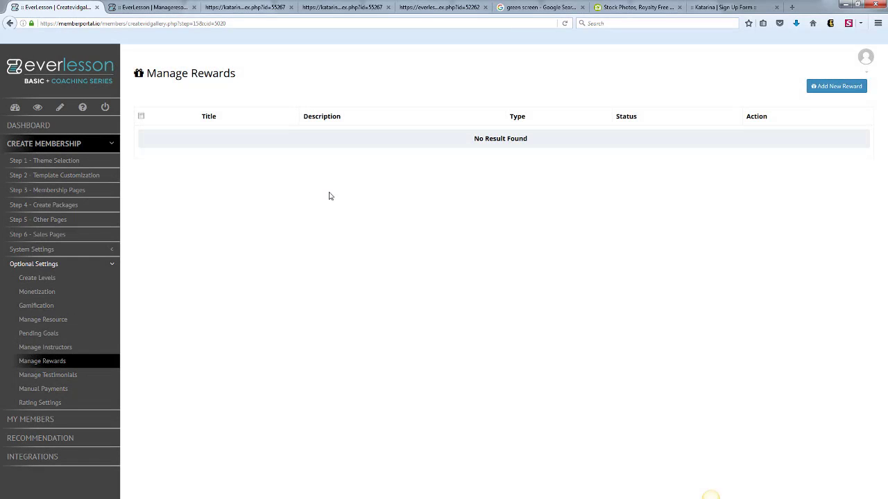
{"action": "left_click", "coordinate": [812, 89]}
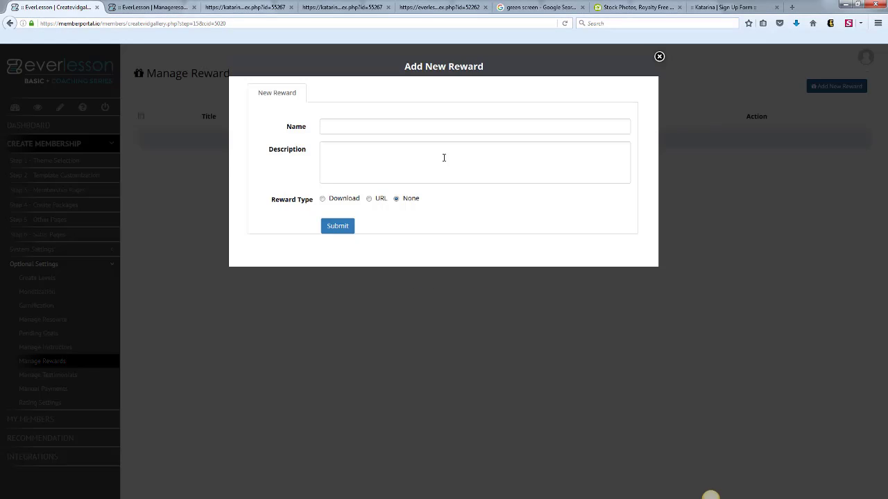
{"action": "left_click", "coordinate": [402, 129]}
{"action": "type", "text": "K"}
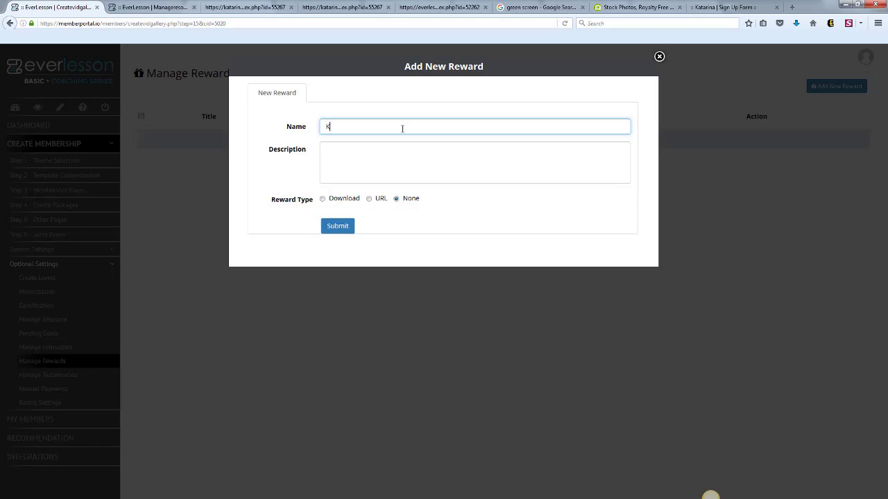
{"action": "type", "text": "at's Tshirt"}
{"action": "left_click", "coordinate": [398, 164]}
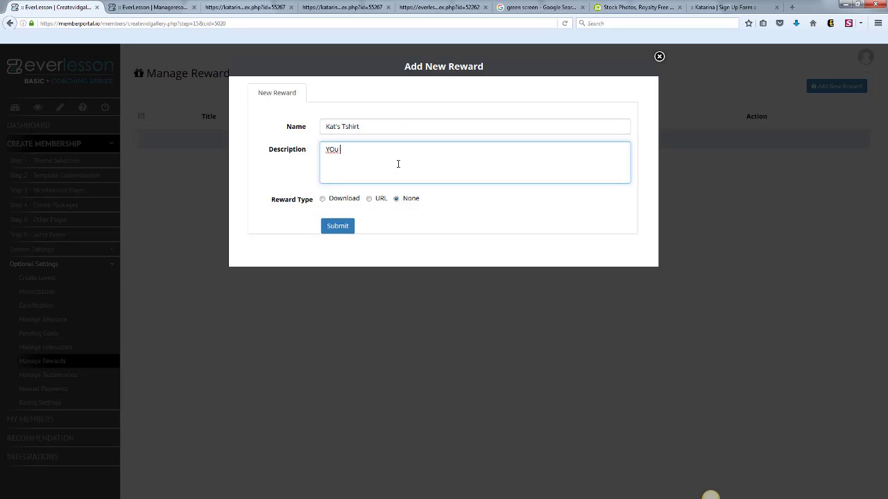
{"action": "type", "text": "YOu jsut rece"}
{"action": "type", "text": "ived Katarina's Tshirt"}
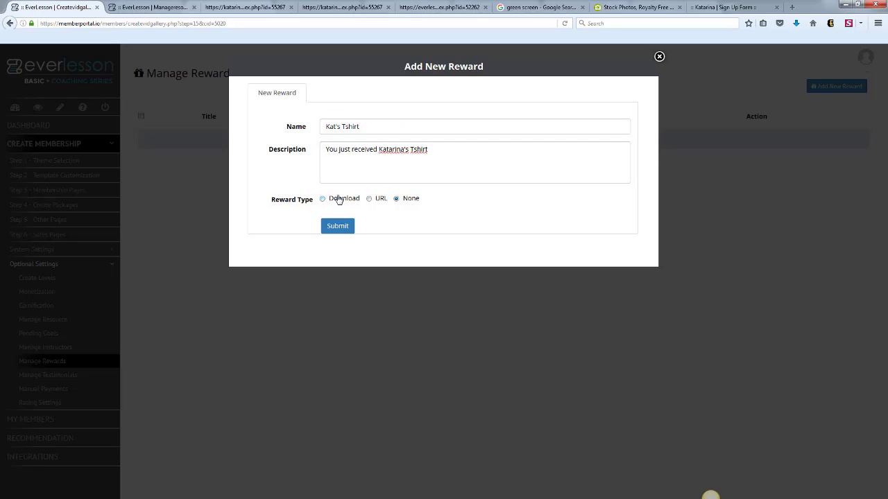
{"action": "left_click", "coordinate": [326, 201]}
{"action": "left_click", "coordinate": [369, 201]}
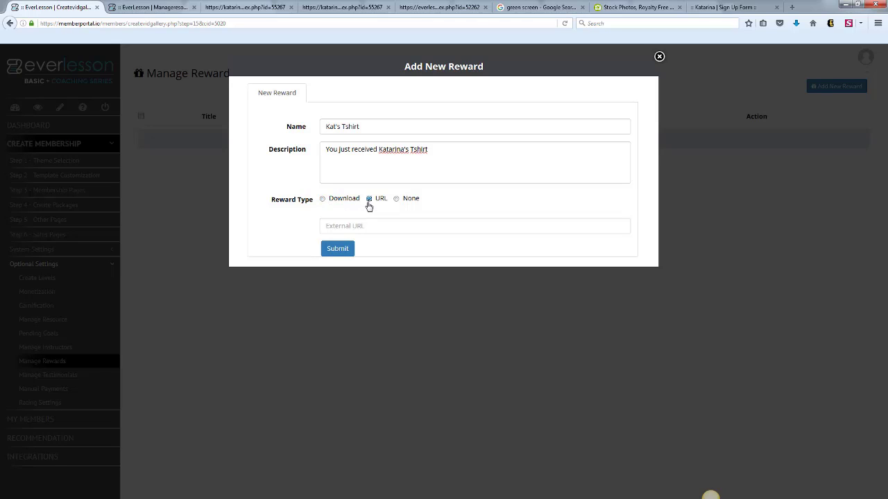
{"action": "left_click", "coordinate": [367, 228]}
{"action": "type", "text": "http://speciallink.com"}
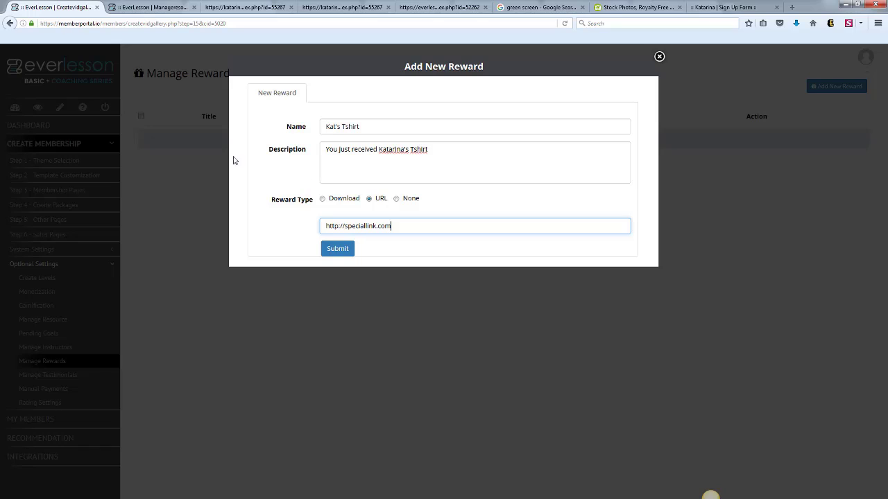
{"action": "left_click", "coordinate": [339, 255]}
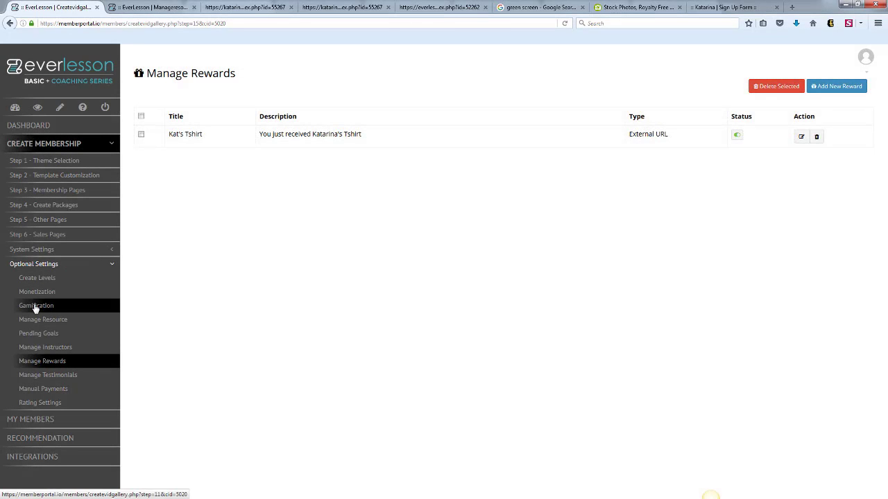
Assign the Kat's Tshirt reward to the GOGETTER badge in the gamification settings and save the badge.
{"action": "left_click", "coordinate": [34, 305]}
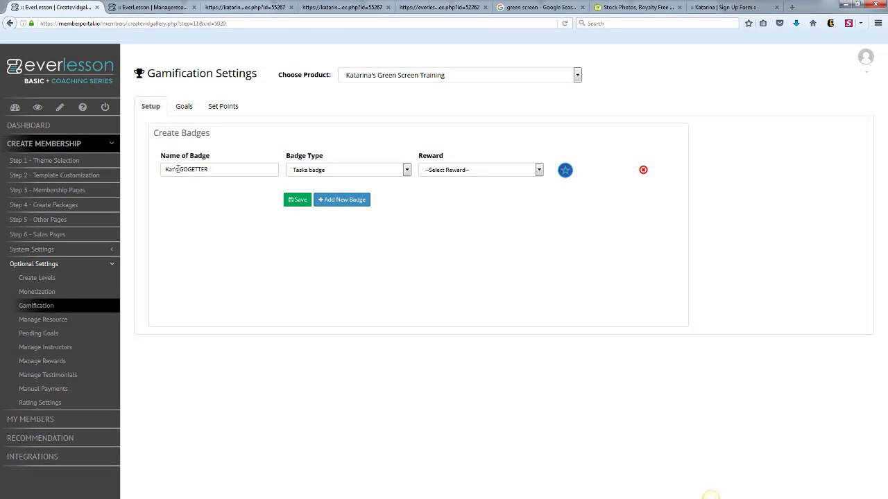
{"action": "left_click", "coordinate": [538, 171]}
{"action": "left_click", "coordinate": [429, 190]}
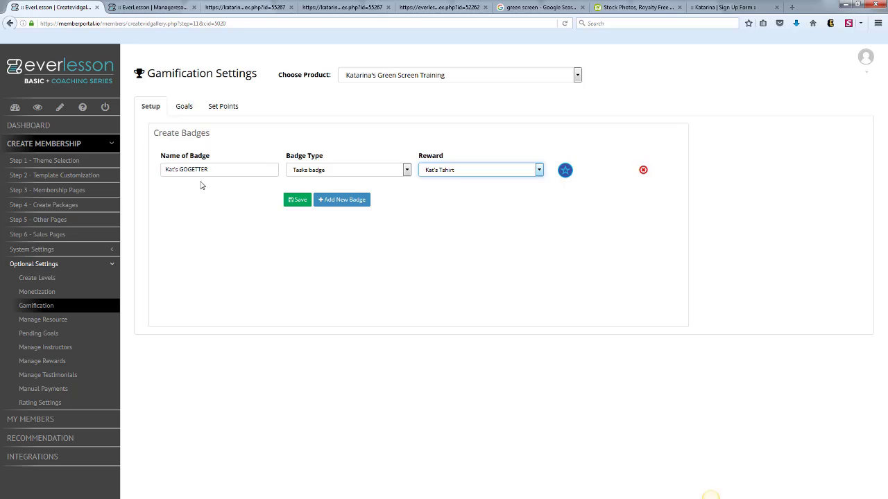
{"action": "left_click", "coordinate": [294, 200]}
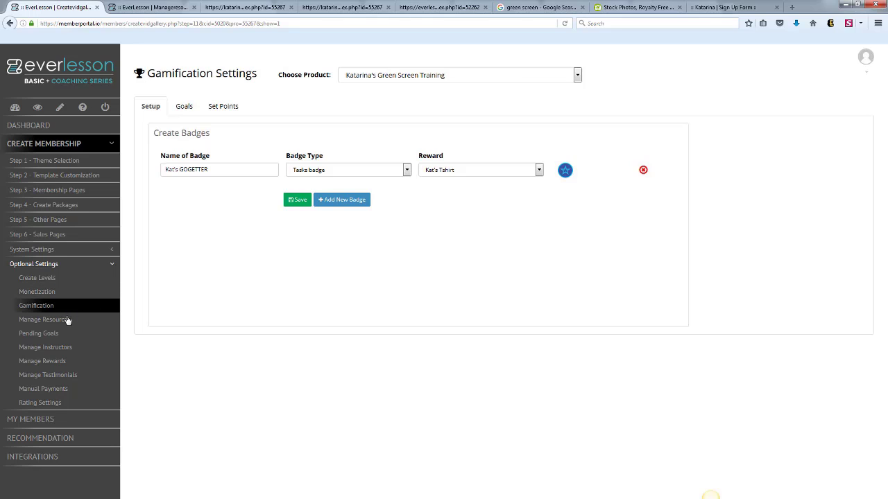
Filter the testimonials list by the green screen training product.
{"action": "left_click", "coordinate": [36, 379]}
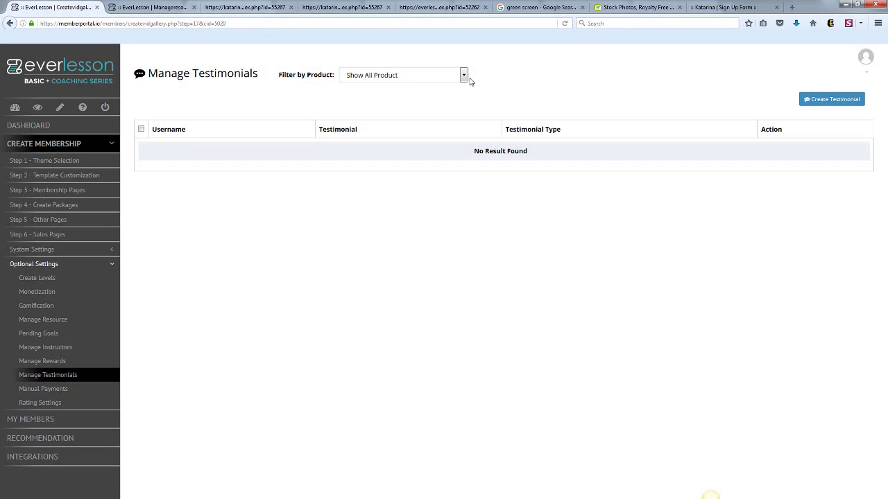
{"action": "left_click", "coordinate": [463, 78]}
{"action": "left_click", "coordinate": [419, 102]}
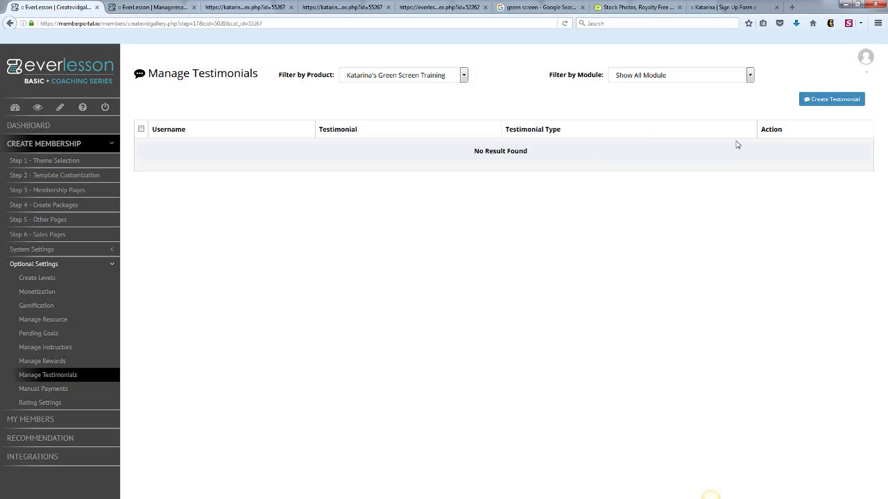
Start a written testimonial with the reviewer's full name and a sentence saying they just love the instructor's products.
{"action": "left_click", "coordinate": [827, 99]}
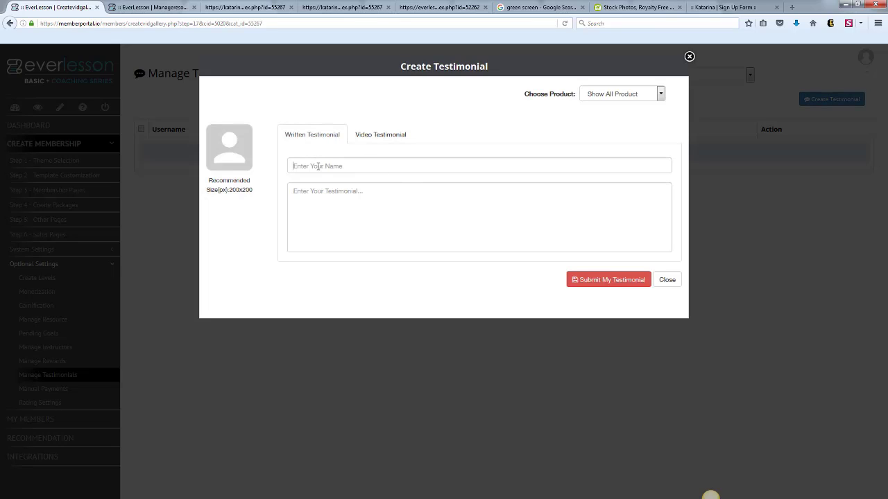
{"action": "left_click", "coordinate": [319, 166]}
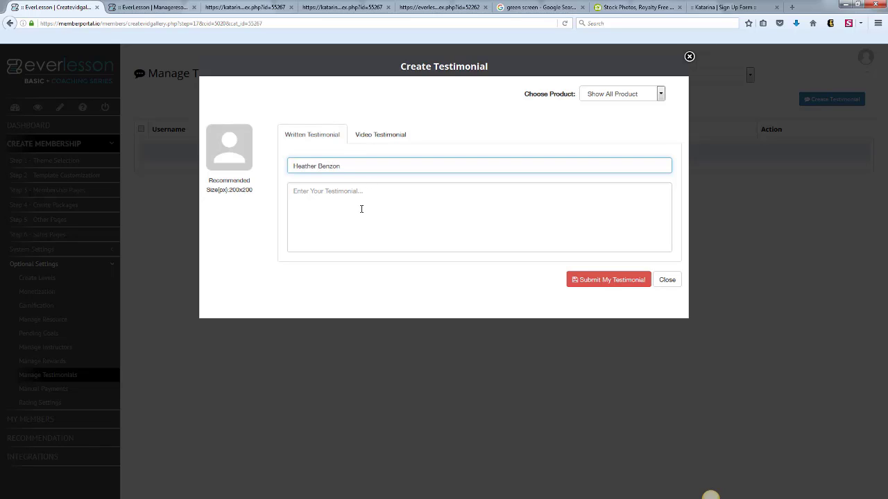
{"action": "left_click", "coordinate": [361, 208]}
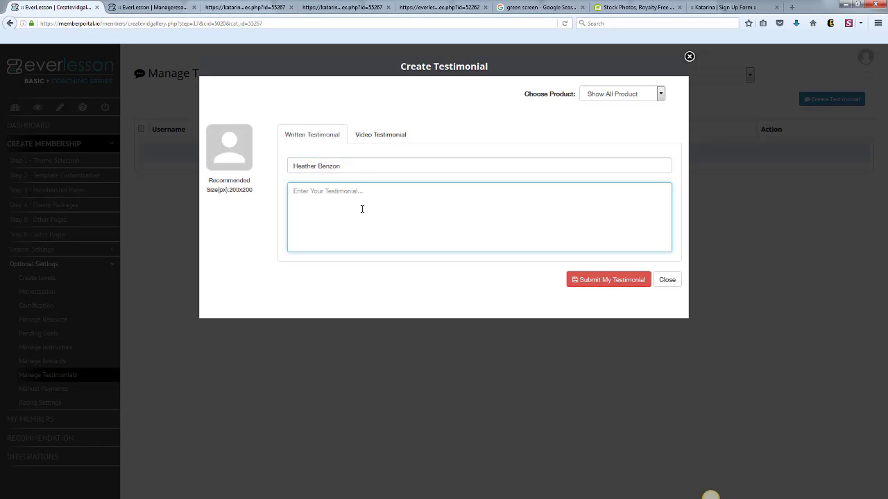
{"action": "type", "text": "I just love your products Katarina!"}
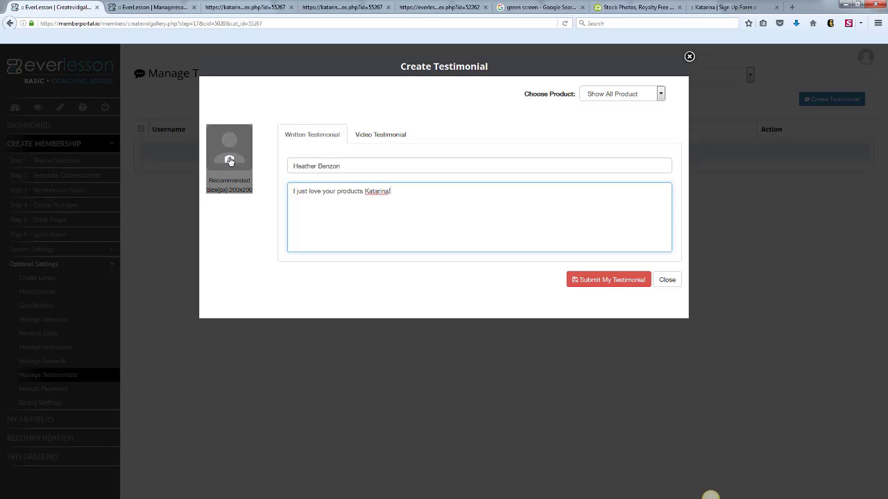
Link the new testimonial to the green screen training product and submit it.
{"action": "left_click", "coordinate": [660, 96]}
{"action": "left_click", "coordinate": [647, 115]}
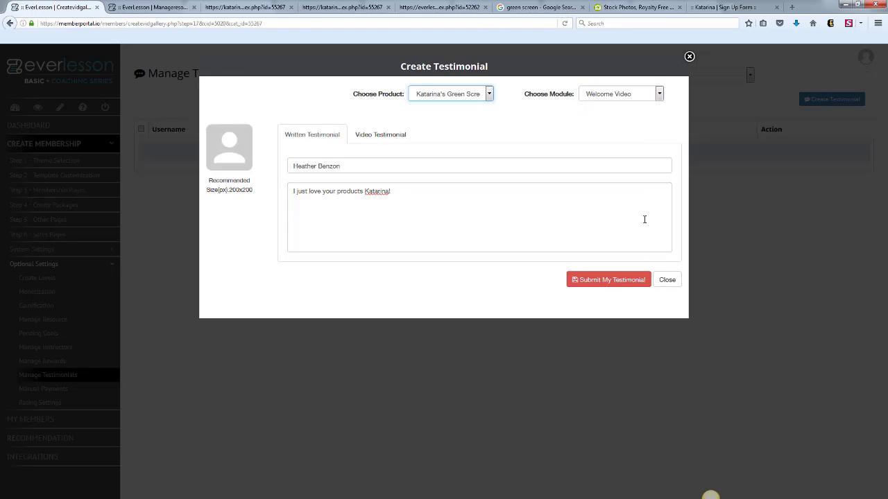
{"action": "left_click", "coordinate": [614, 276]}
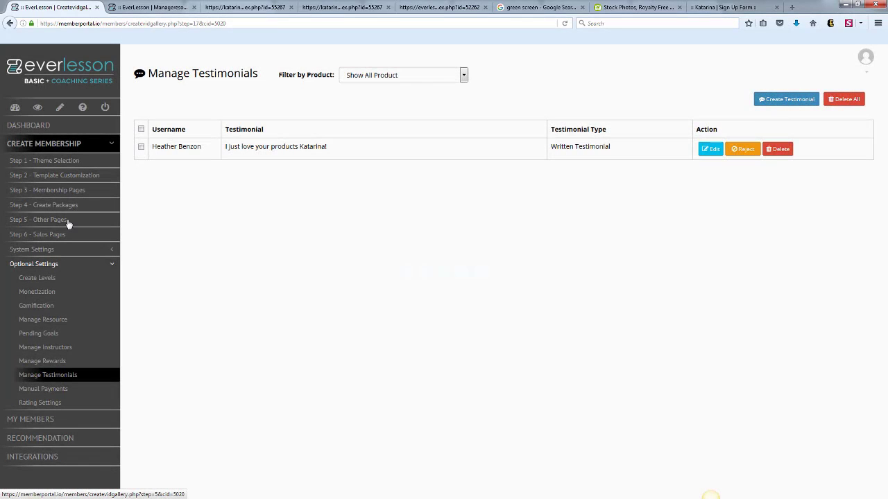
Assign the newly written testimonial to the green screen training sales page.
{"action": "left_click", "coordinate": [61, 236]}
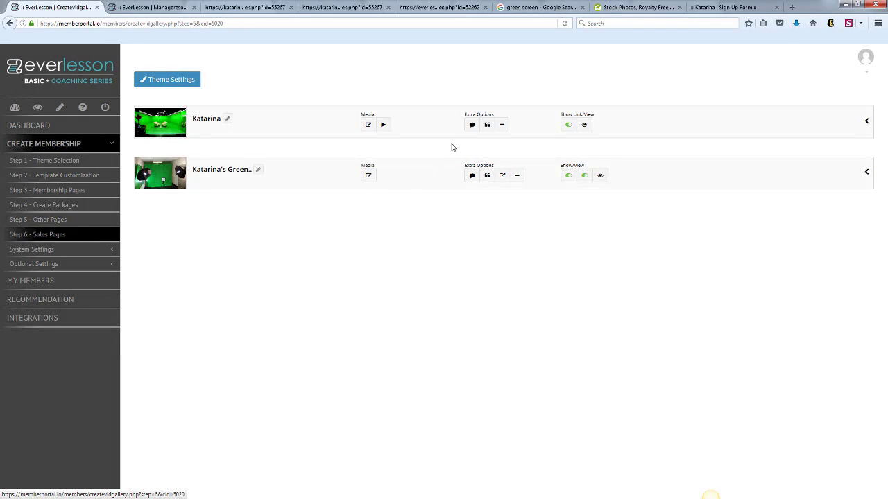
{"action": "left_click", "coordinate": [472, 176]}
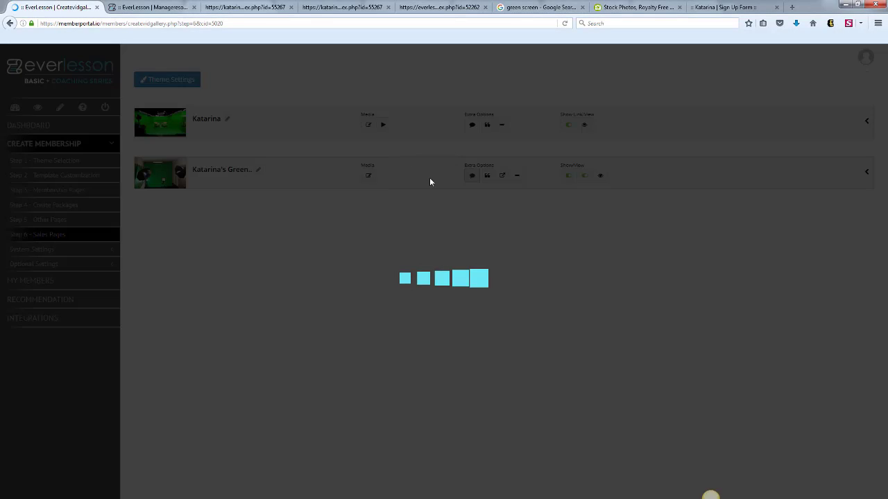
{"action": "left_click", "coordinate": [281, 124]}
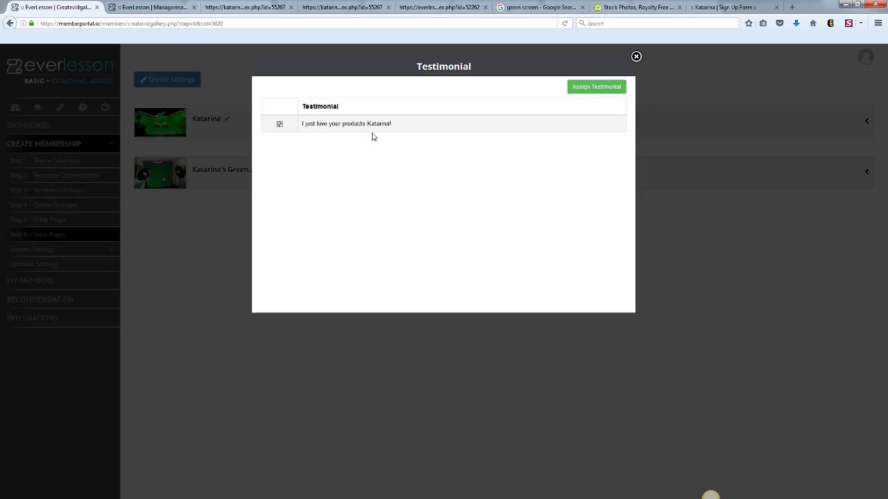
{"action": "left_click", "coordinate": [586, 91]}
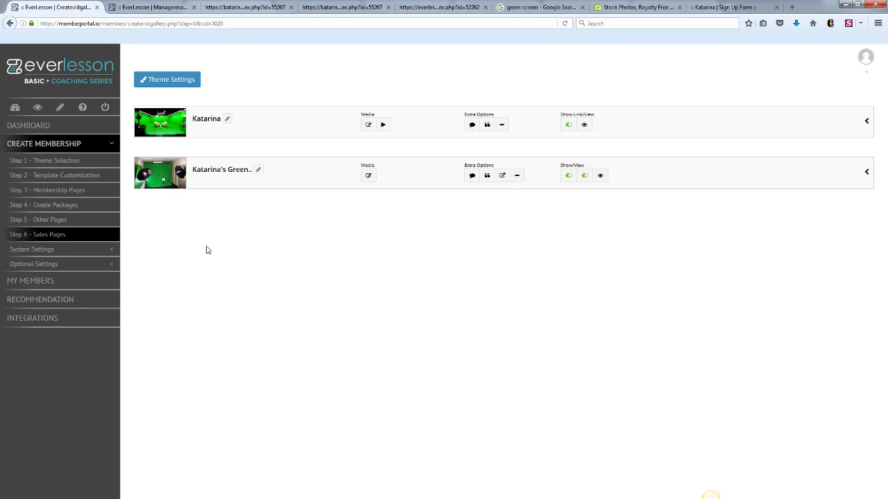
Review the wire and pay-by-check setup forms in the manual payments settings.
{"action": "left_click", "coordinate": [113, 264]}
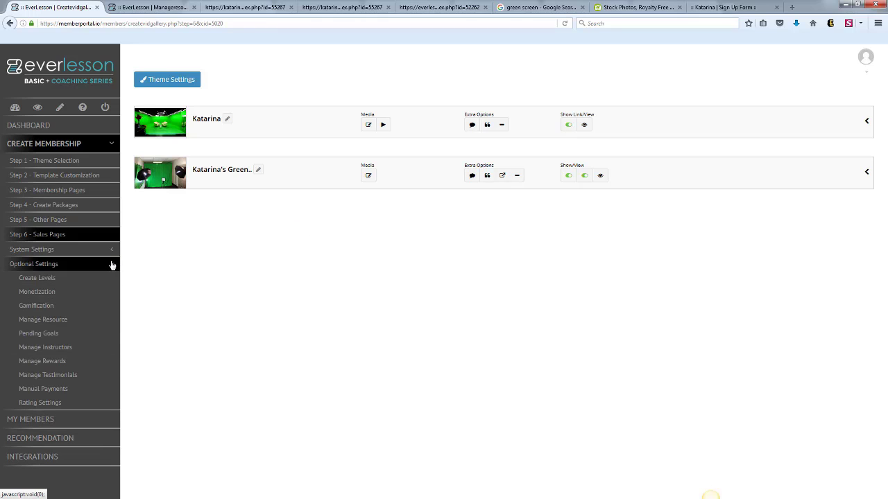
{"action": "left_click", "coordinate": [43, 390]}
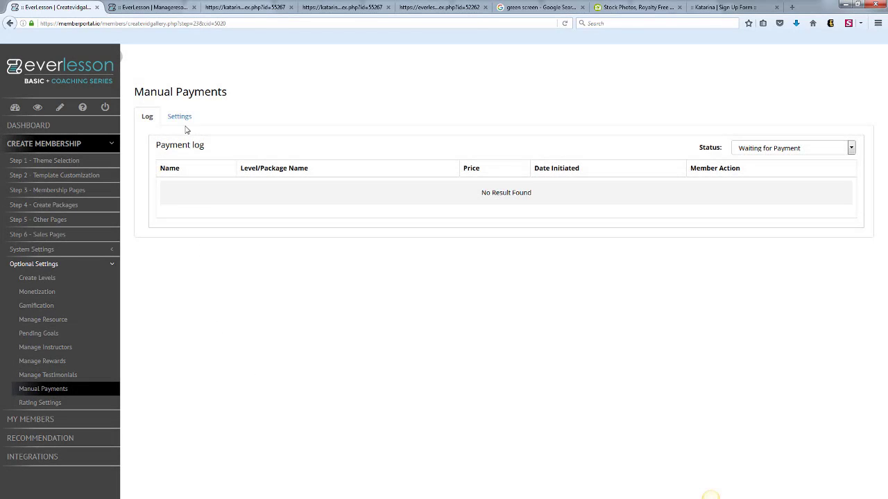
{"action": "left_click", "coordinate": [179, 116]}
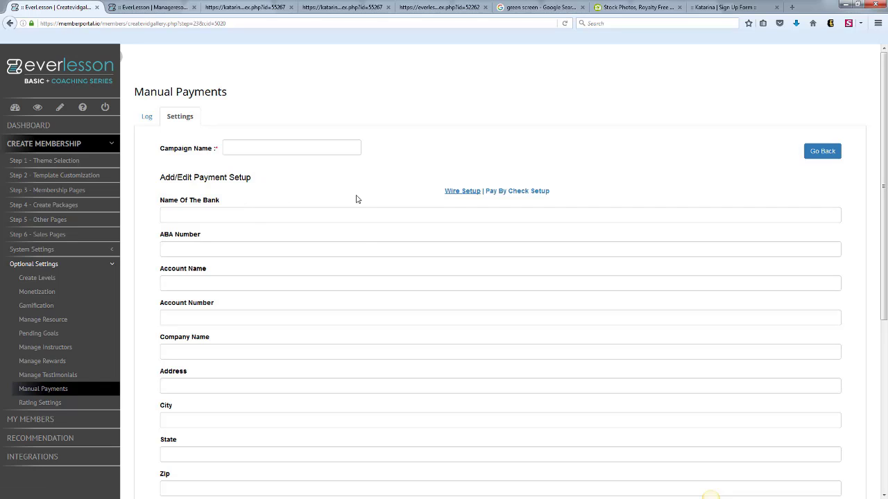
{"action": "left_click", "coordinate": [487, 194]}
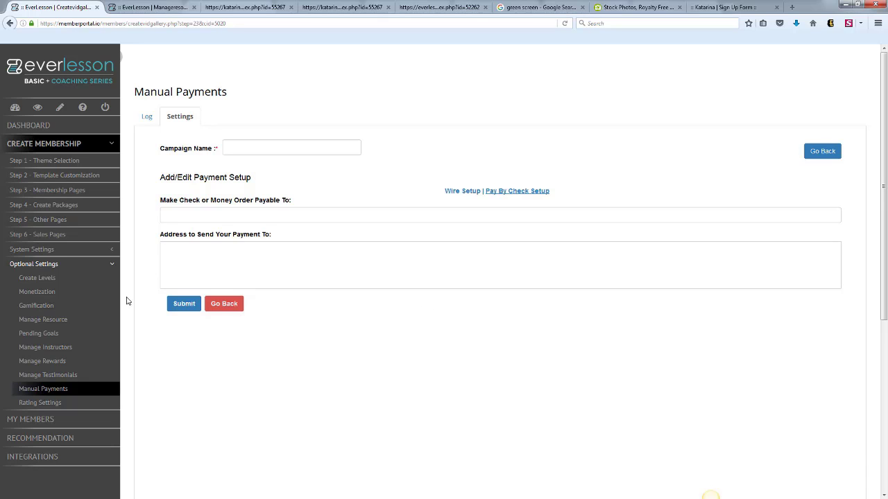
Create the rating question "What did you think of my training?" for the green screen training product and save it.
{"action": "left_click", "coordinate": [46, 403]}
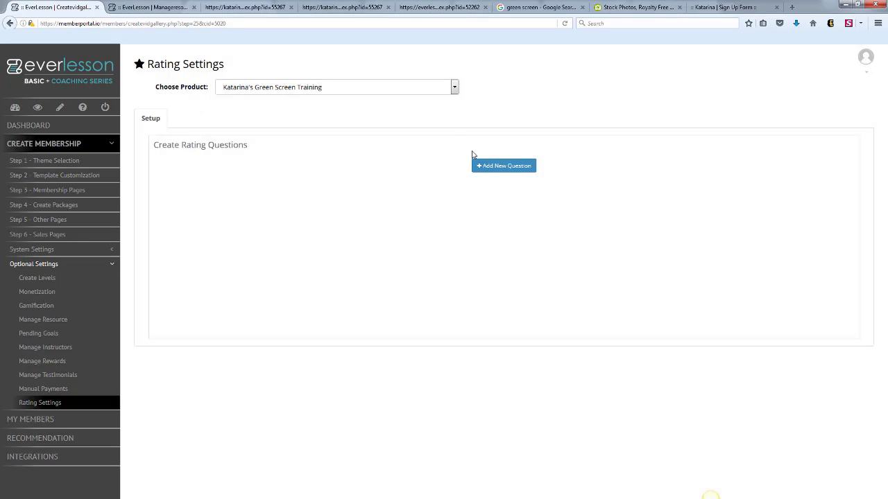
{"action": "left_click", "coordinate": [486, 167]}
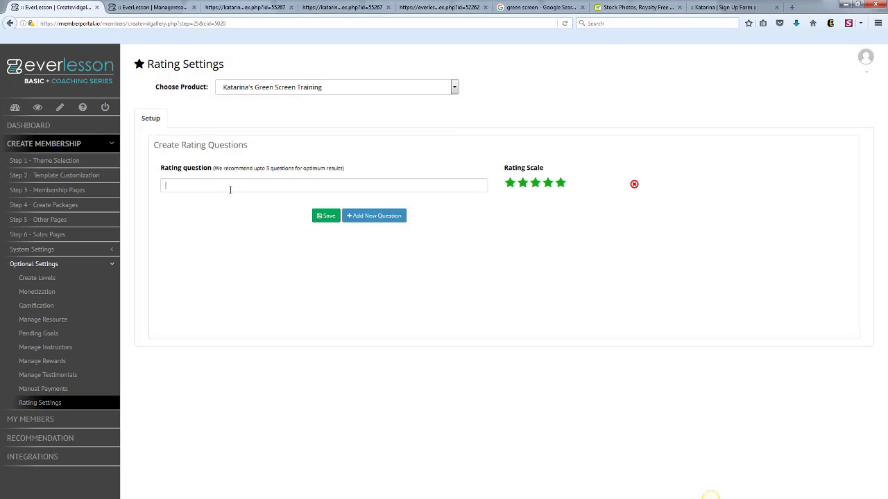
{"action": "type", "text": "What did you think of my"}
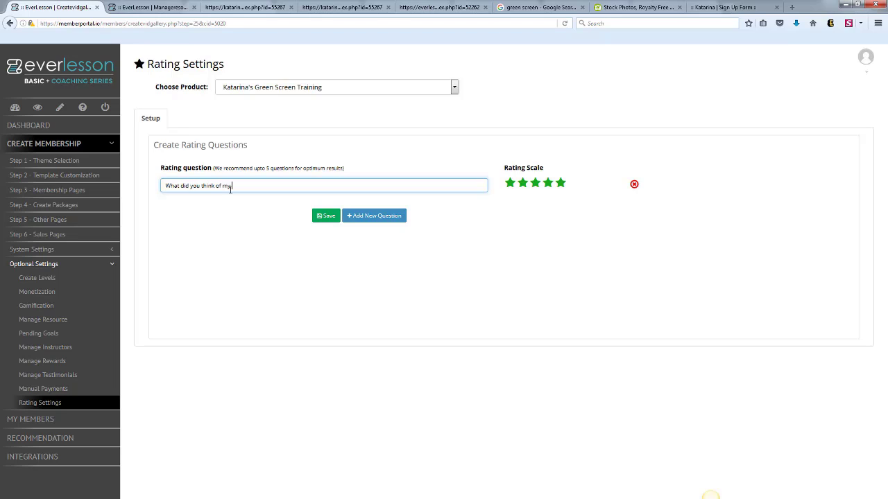
{"action": "type", "text": " training?"}
{"action": "left_click", "coordinate": [325, 215]}
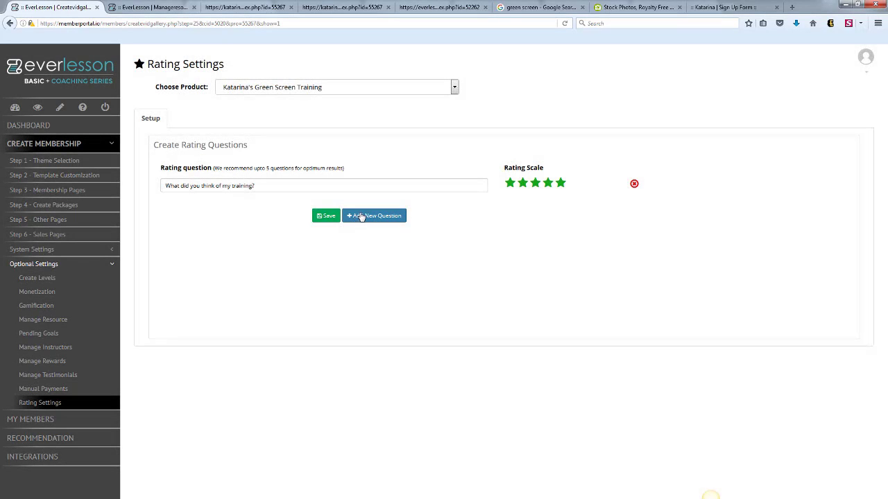
Add a second rating question, "Do you think you can take action with it?", and save the rating questions.
{"action": "left_click", "coordinate": [350, 213]}
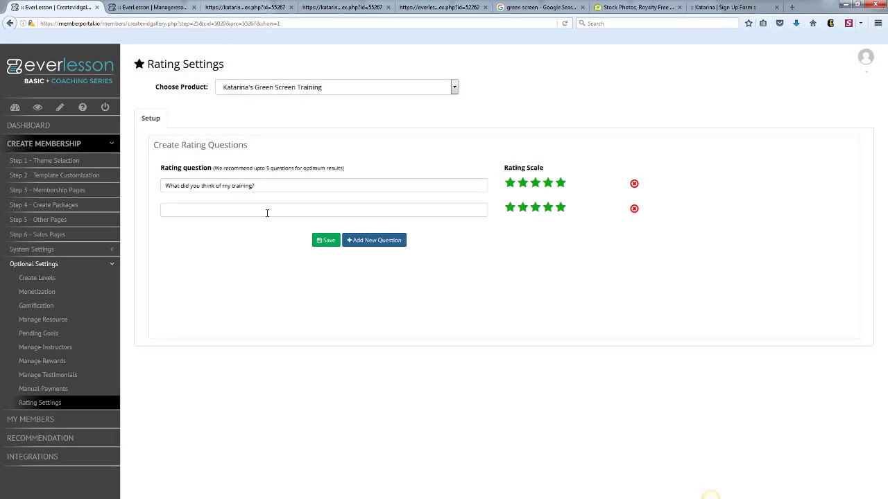
{"action": "left_click", "coordinate": [274, 210]}
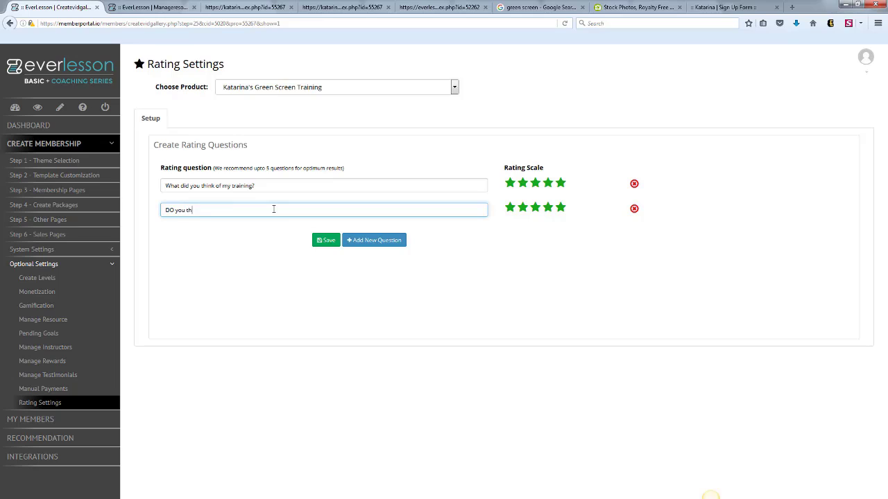
{"action": "type", "text": "DO you think you can take"}
{"action": "type", "text": "o"}
{"action": "left_click", "coordinate": [338, 241]}
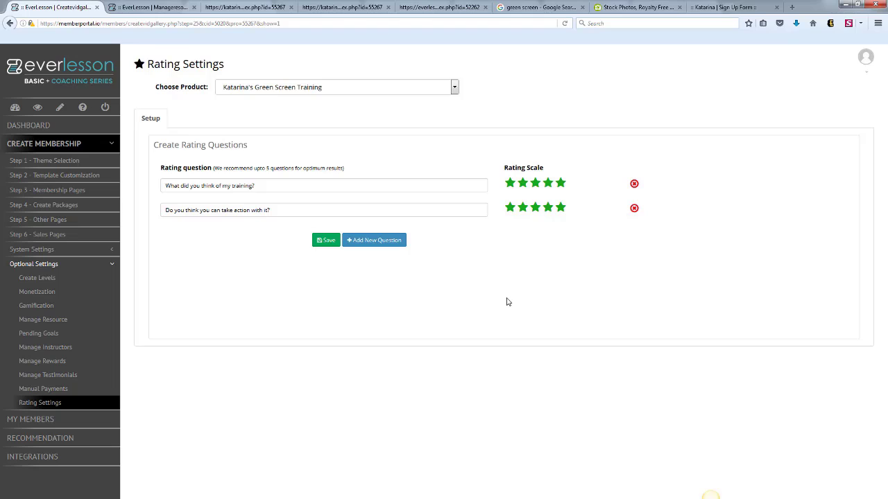
Look over the member list for the Amazon Mastermind product in Chad Membership, then return to the unfiltered product view.
{"action": "left_click", "coordinate": [112, 269]}
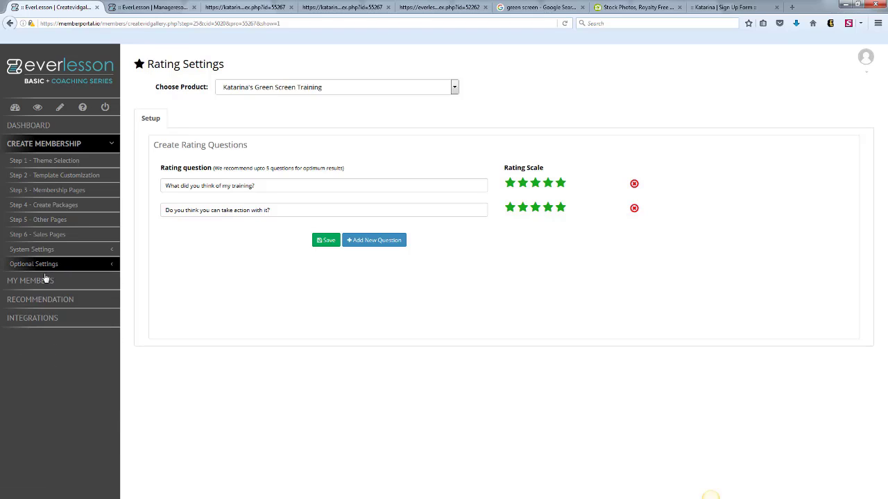
{"action": "left_click", "coordinate": [45, 281]}
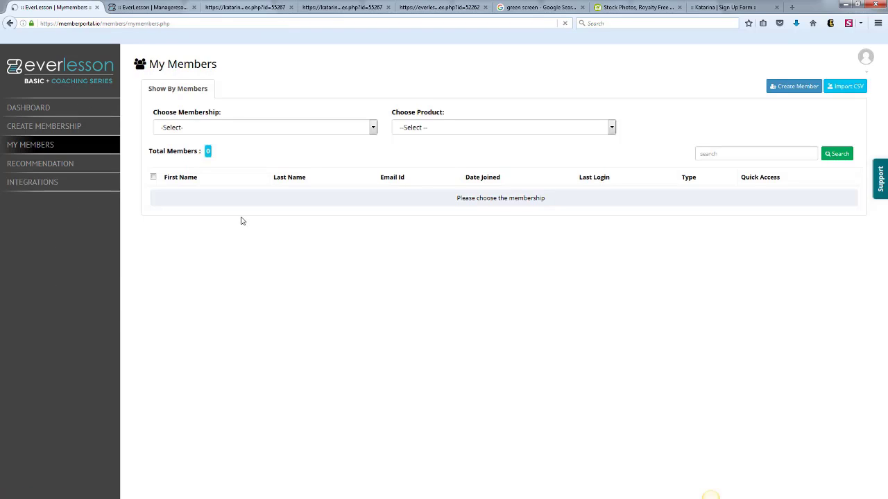
{"action": "left_click", "coordinate": [373, 128]}
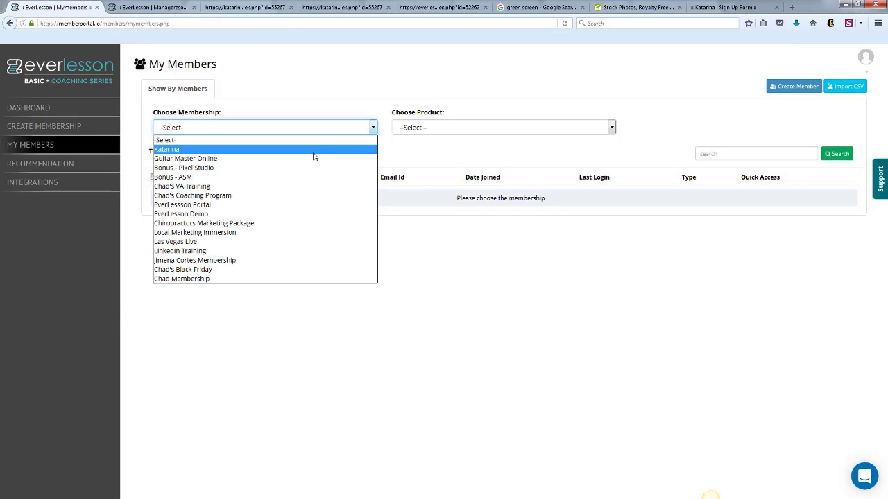
{"action": "left_click", "coordinate": [248, 289]}
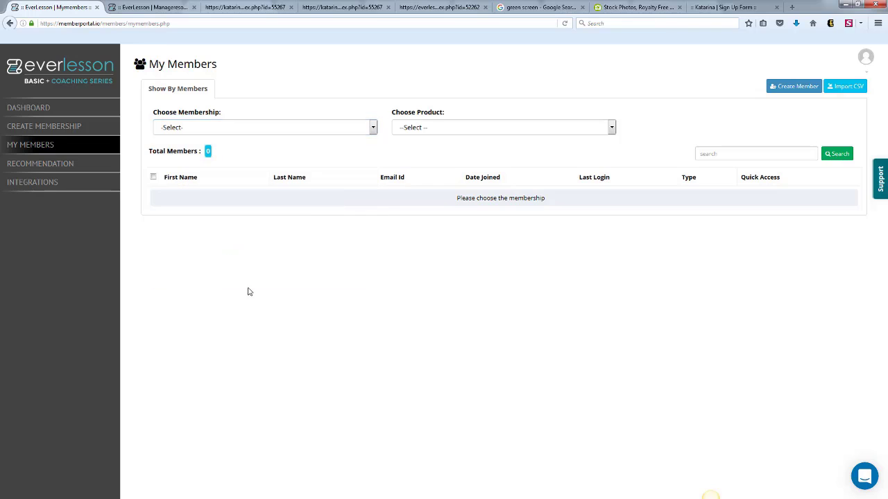
{"action": "left_click", "coordinate": [375, 130]}
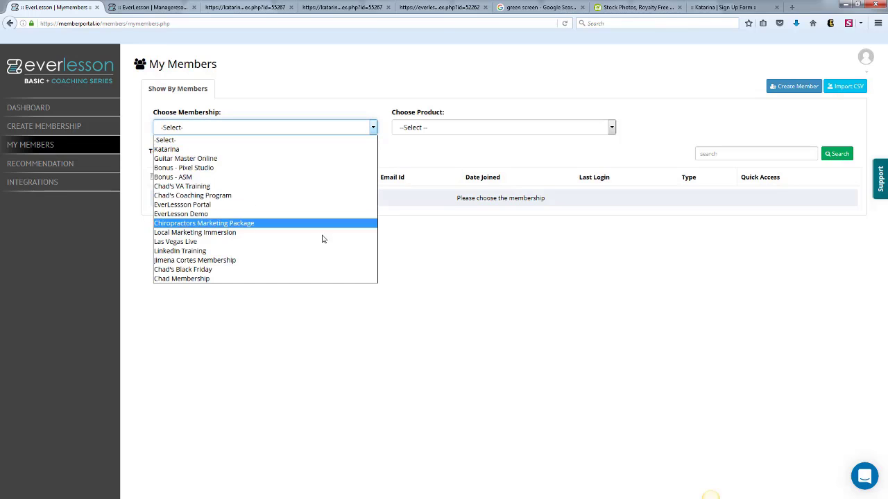
{"action": "left_click", "coordinate": [280, 279]}
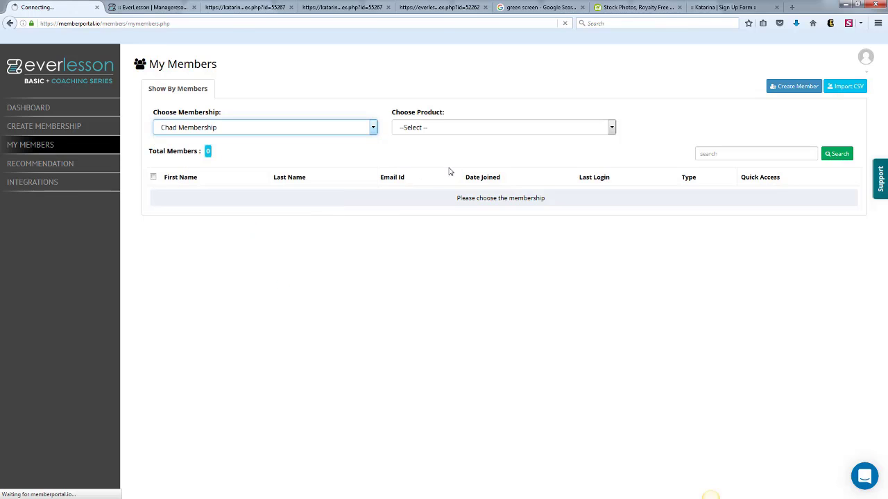
{"action": "left_click", "coordinate": [612, 130]}
{"action": "left_click", "coordinate": [552, 159]}
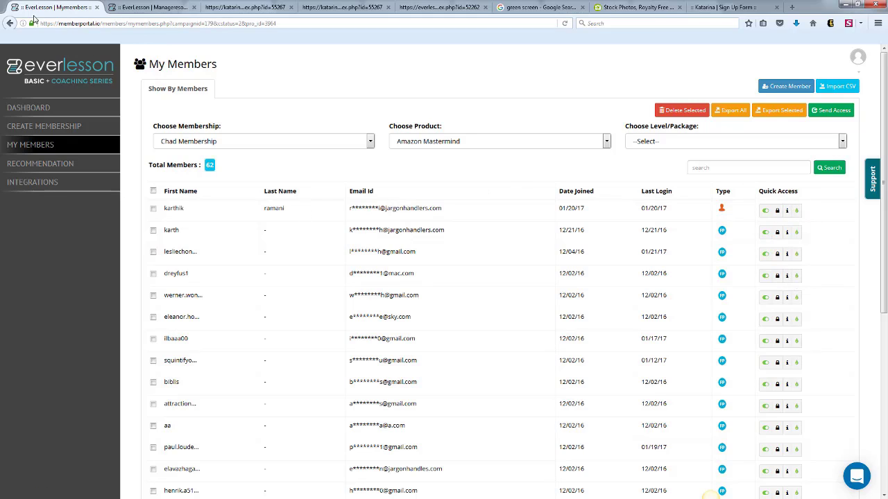
{"action": "left_click", "coordinate": [11, 23]}
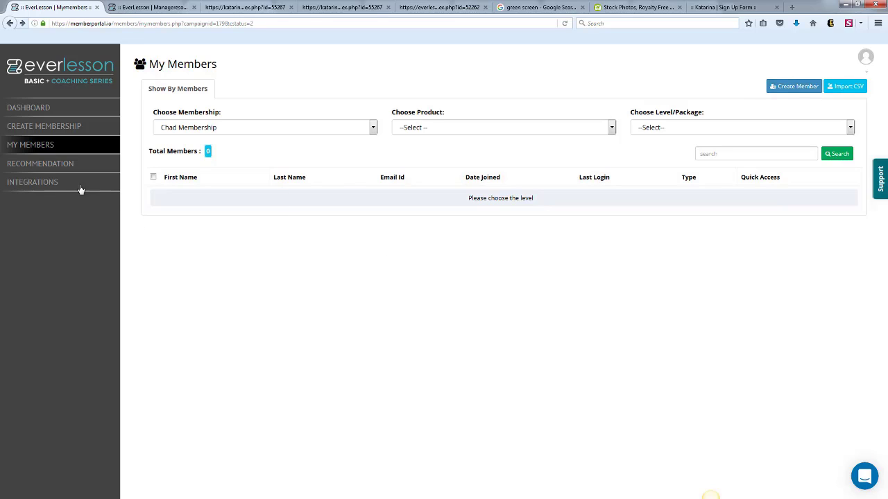
Browse the recommended certified platform builders and the list of integrated third-party solutions.
{"action": "left_click", "coordinate": [70, 167]}
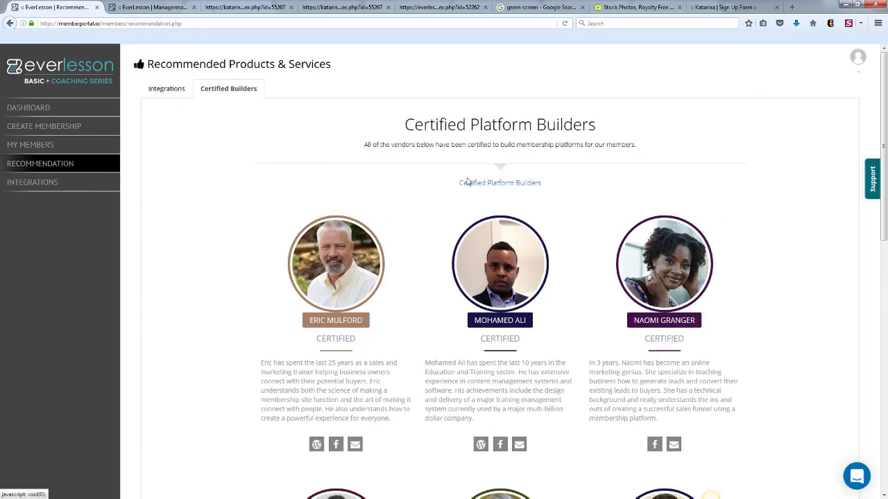
{"action": "left_click_drag", "start_coordinate": [882, 110], "coordinate": [870, 76]}
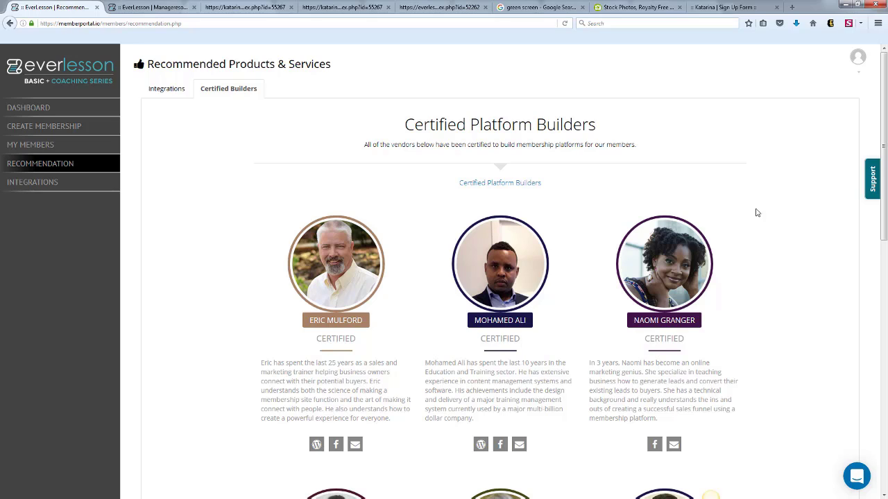
{"action": "left_click", "coordinate": [167, 94]}
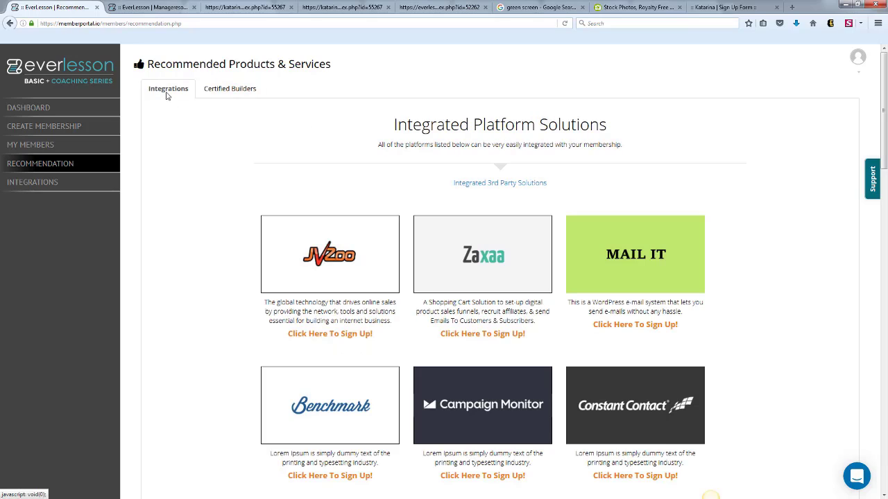
{"action": "left_click_drag", "start_coordinate": [879, 102], "coordinate": [883, 292]}
{"action": "scroll", "coordinate": [711, 495], "scroll_direction": "down", "scroll_amount": 6}
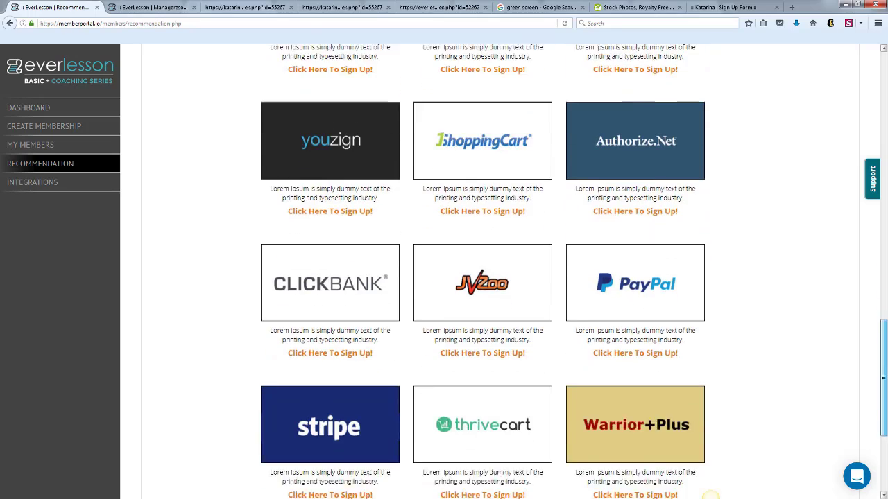
{"action": "scroll", "coordinate": [711, 495], "scroll_direction": "up", "scroll_amount": 7}
{"action": "scroll", "coordinate": [773, 156], "scroll_direction": "up", "scroll_amount": 12}
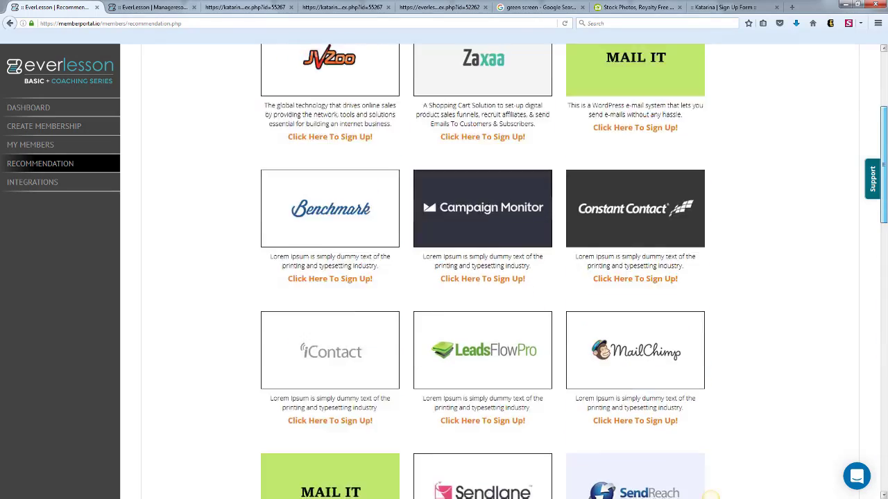